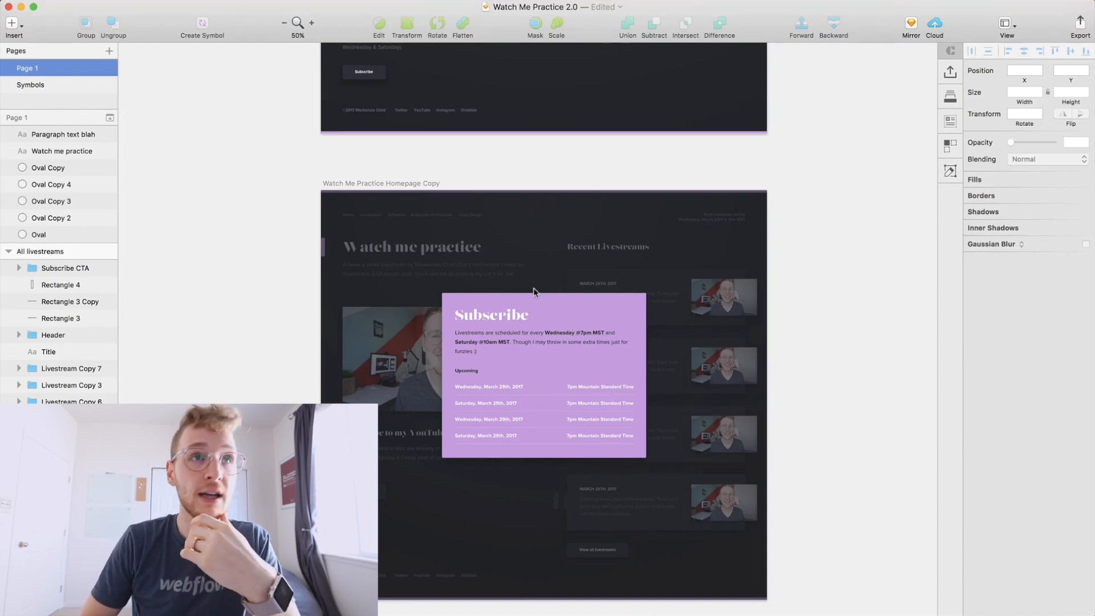
- Switch to Webflow, add a div block at the start of the page, and give it the class modalWrapper
key("super+plus")
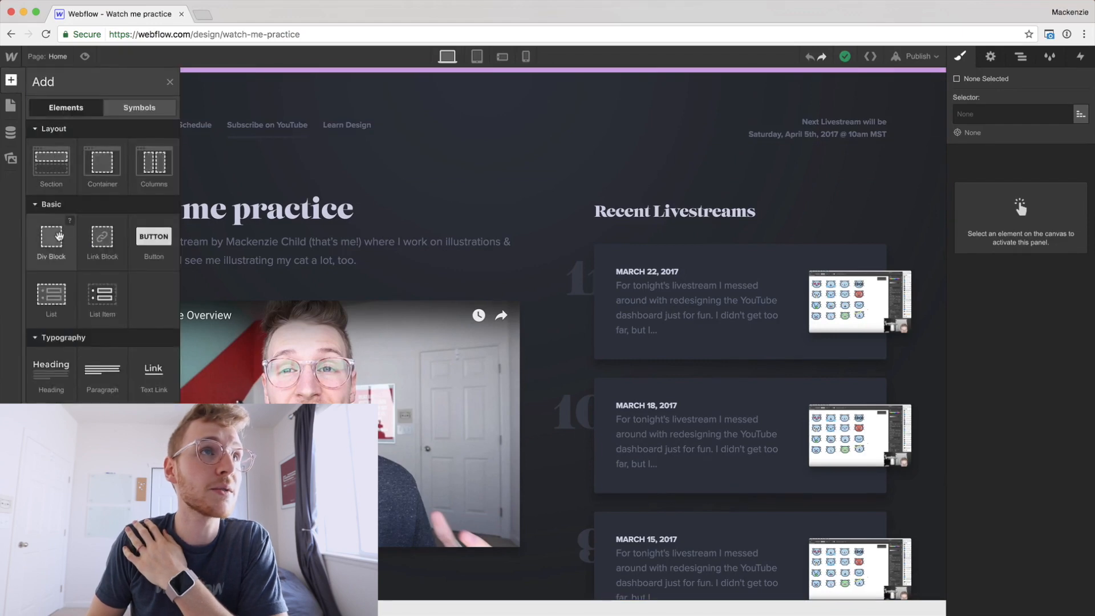
left_click_drag(182, 100, 228, 104)
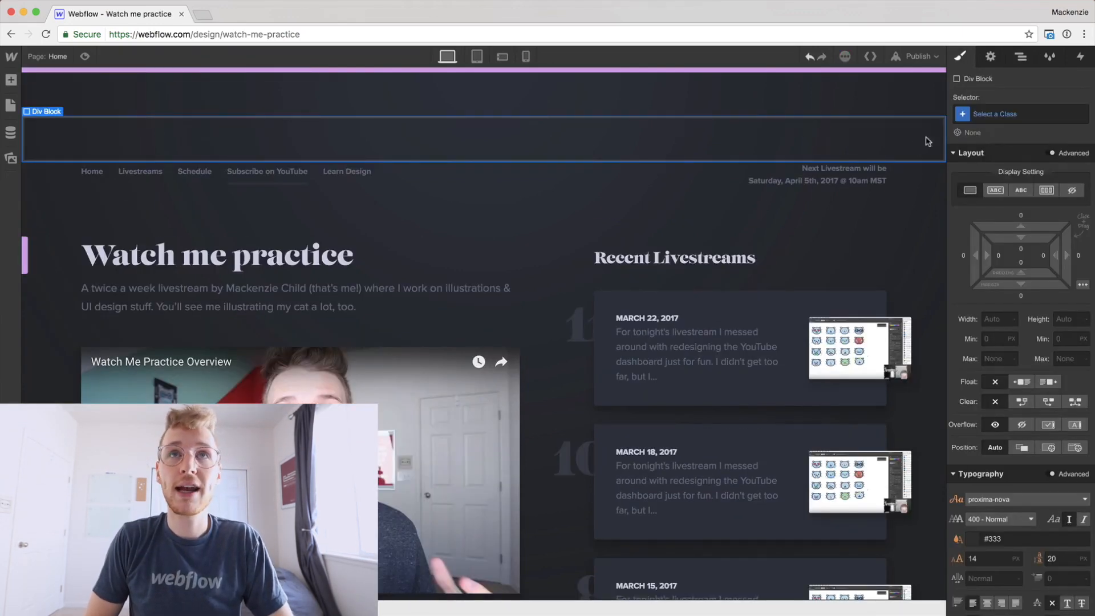
left_click(983, 117)
type("modal")
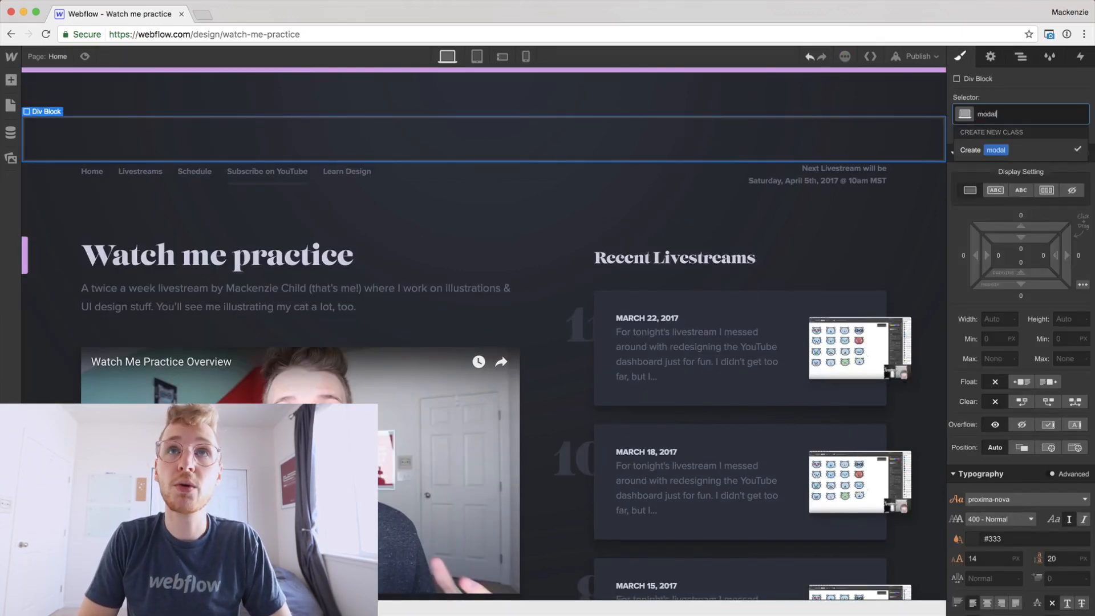
type("Wrapper")
key("Return")
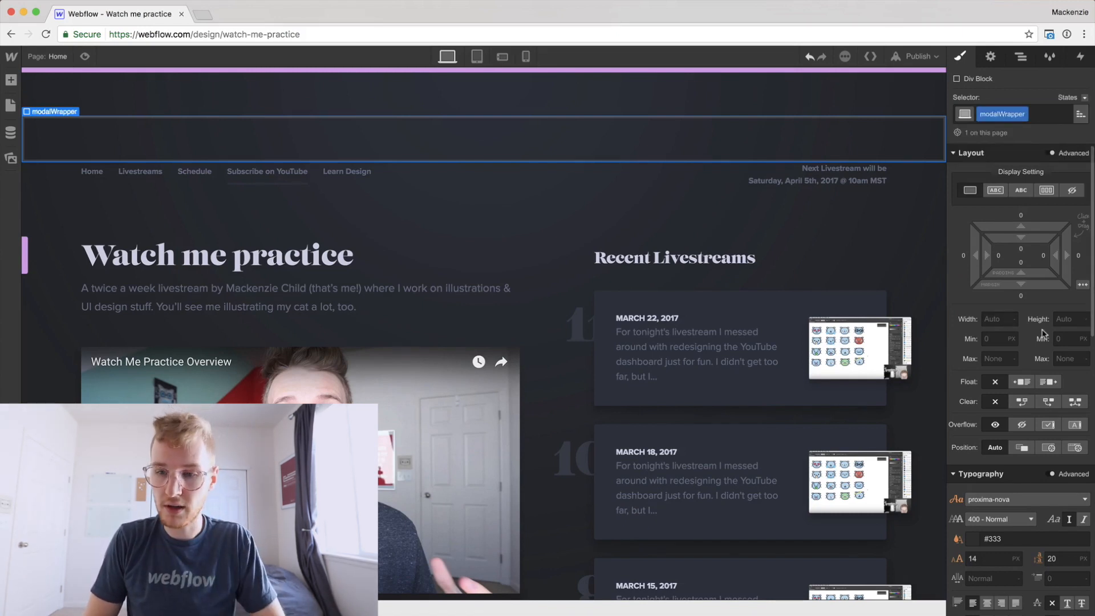
- Give the modalWrapper 5% top padding and set its position to fixed
left_click(1020, 250)
key("Return")
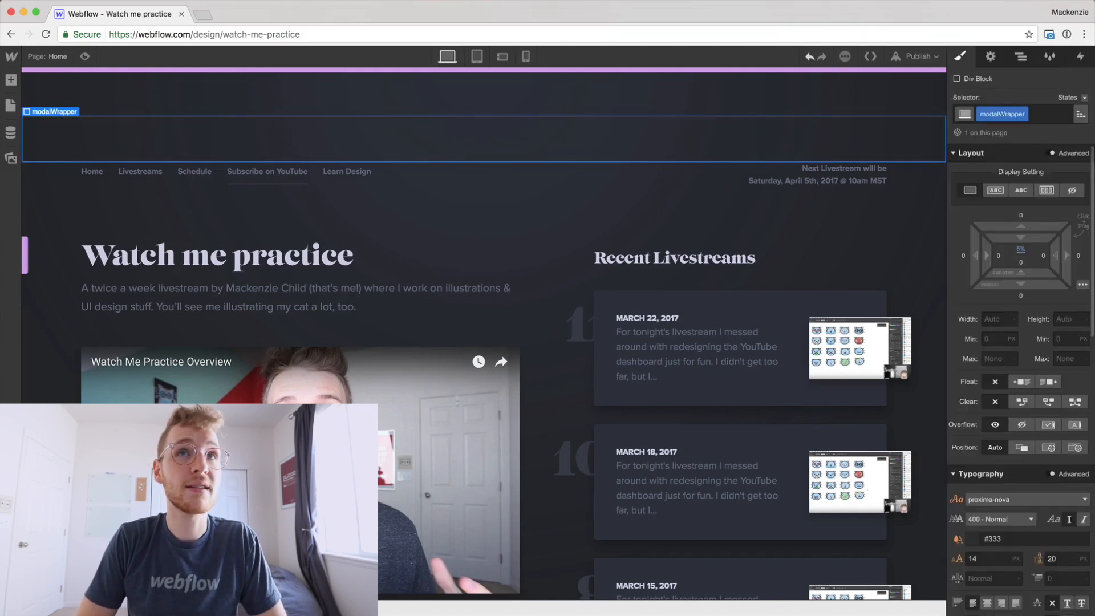
left_click(1073, 448)
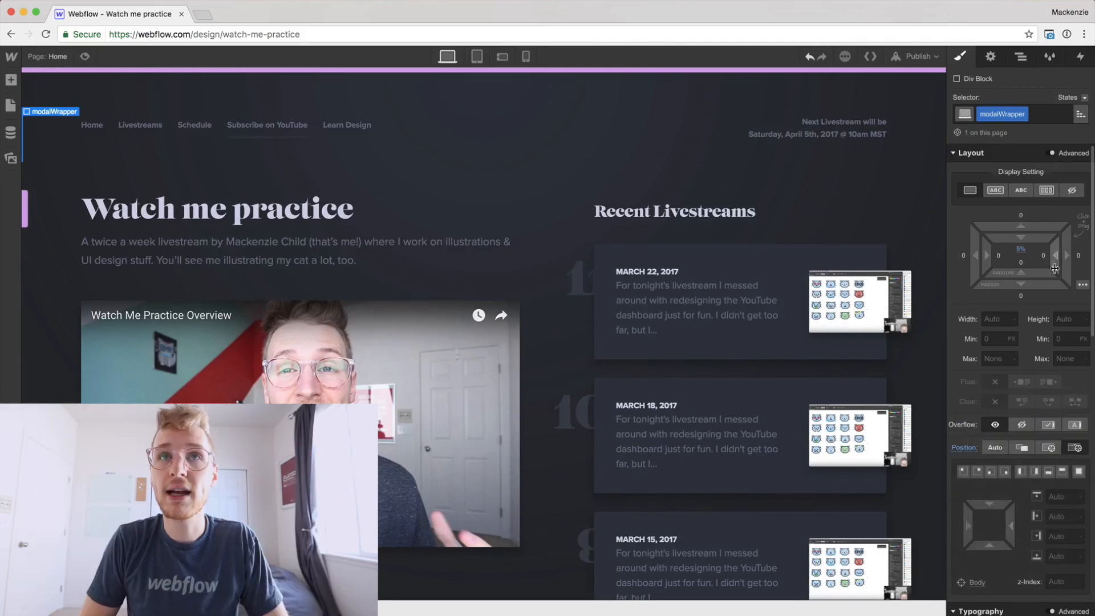
- Set both the height and the width of the modalWrapper to 100%
left_click(1065, 320)
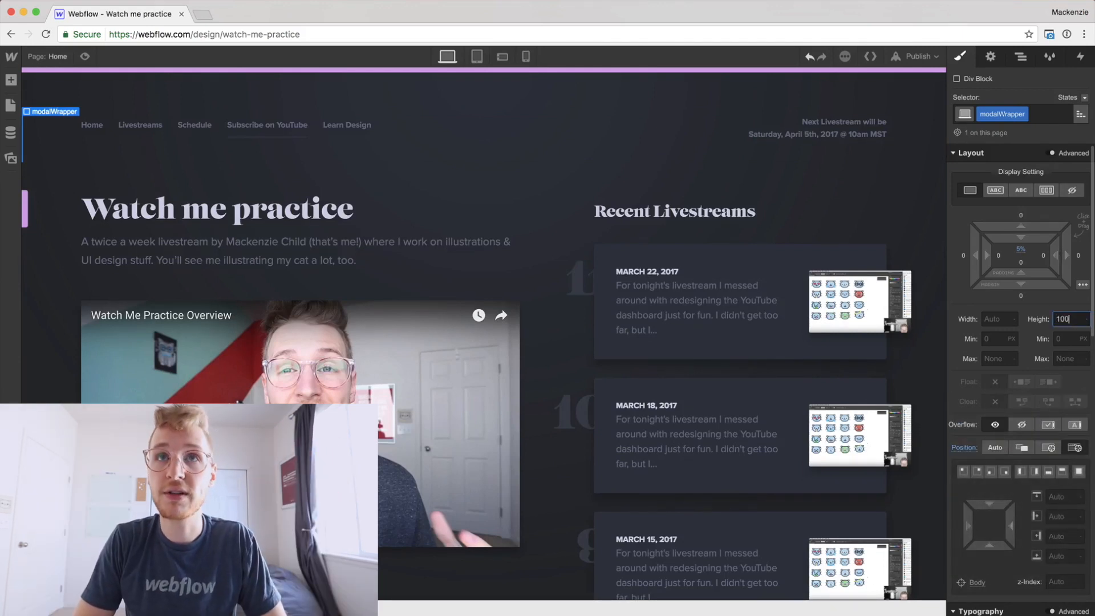
type("100%")
left_click(998, 319)
type("1")
key("Return")
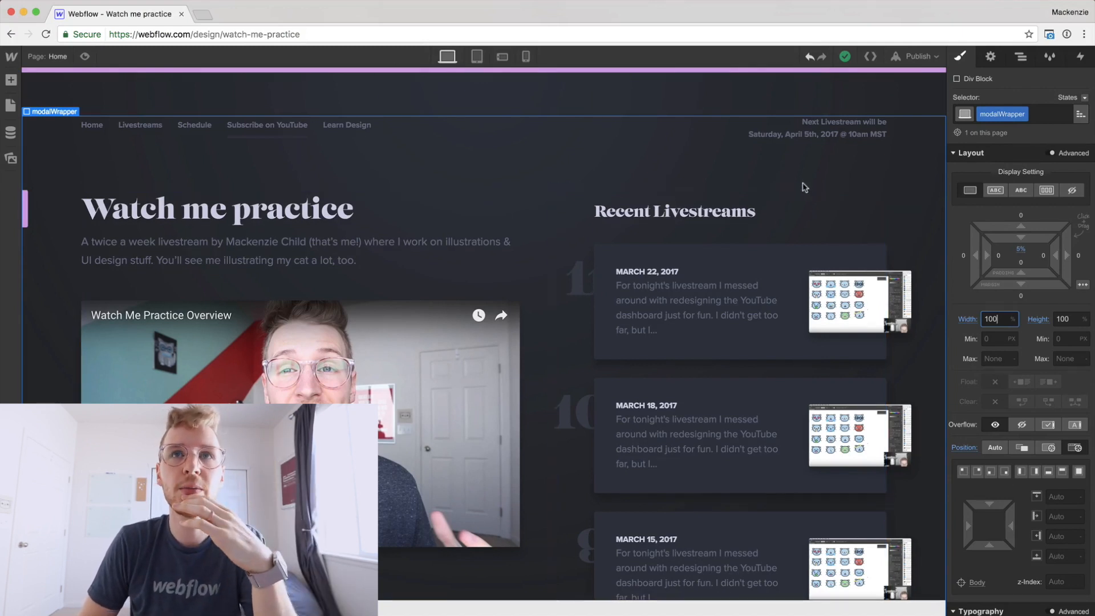
- Set the modalWrapper's top margin to -5%
left_click(1021, 216)
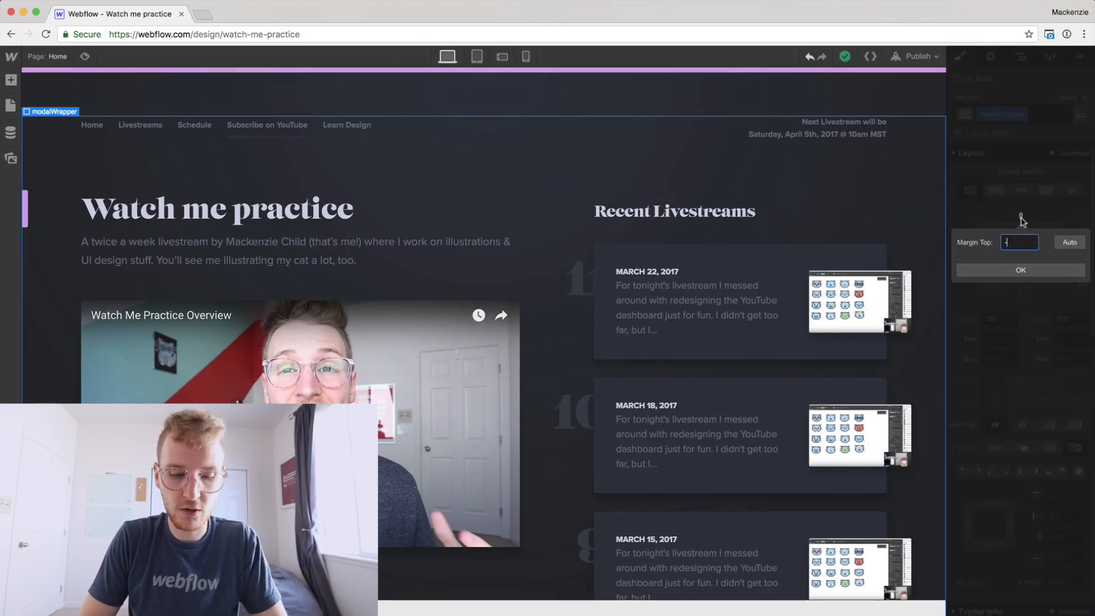
key("Return")
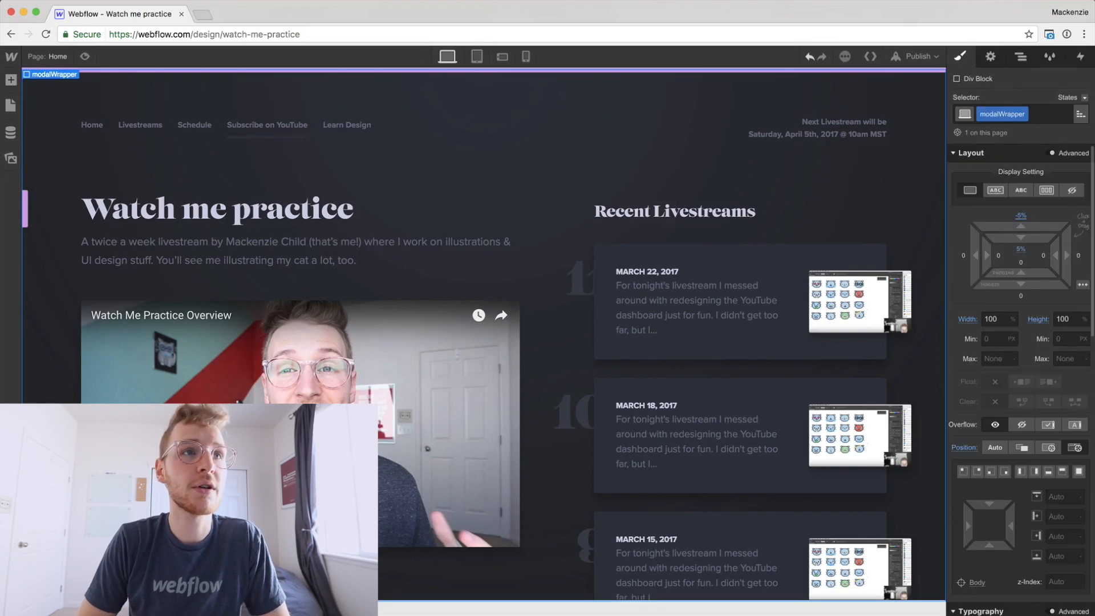
scroll(604, 190, "down", 6)
scroll(604, 190, "up", 6)
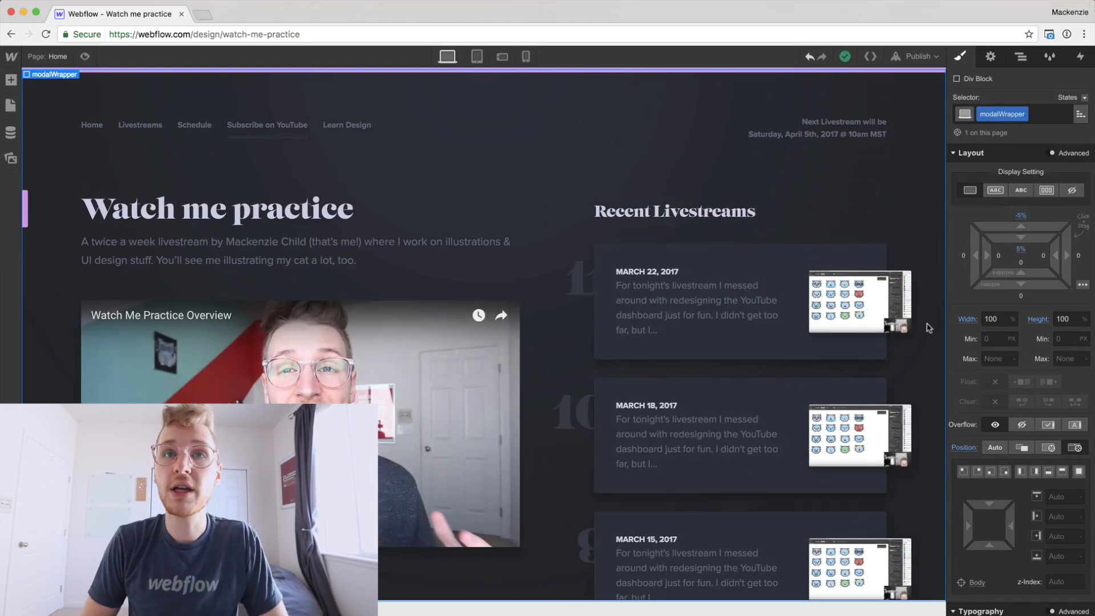
- Fill the modalWrapper's background with the Main Lighter swatch at 90% opacity
scroll(995, 457, "down", 6)
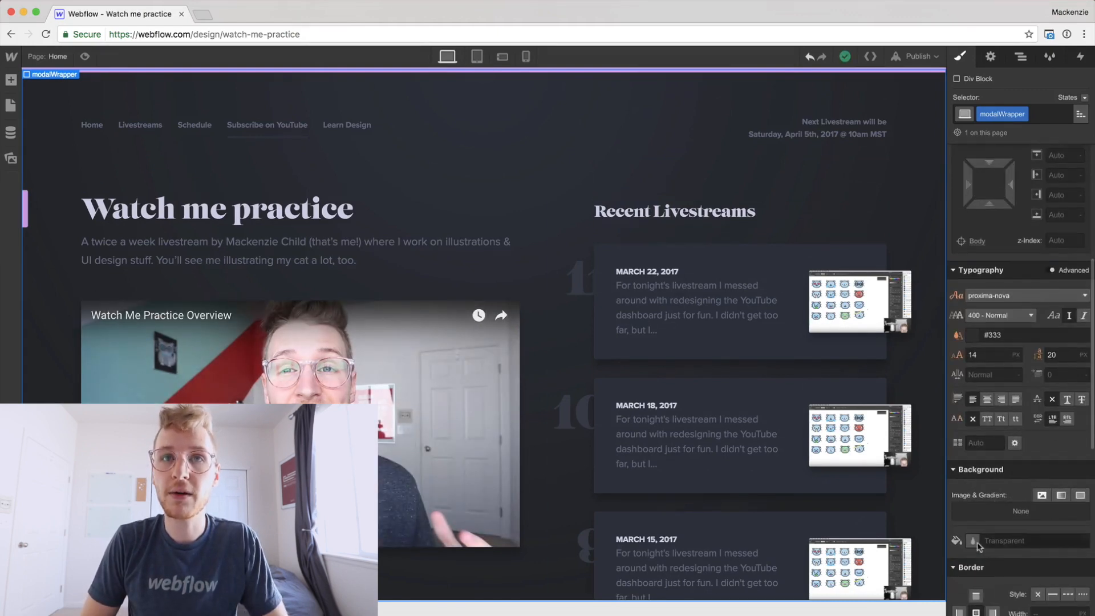
left_click(972, 543)
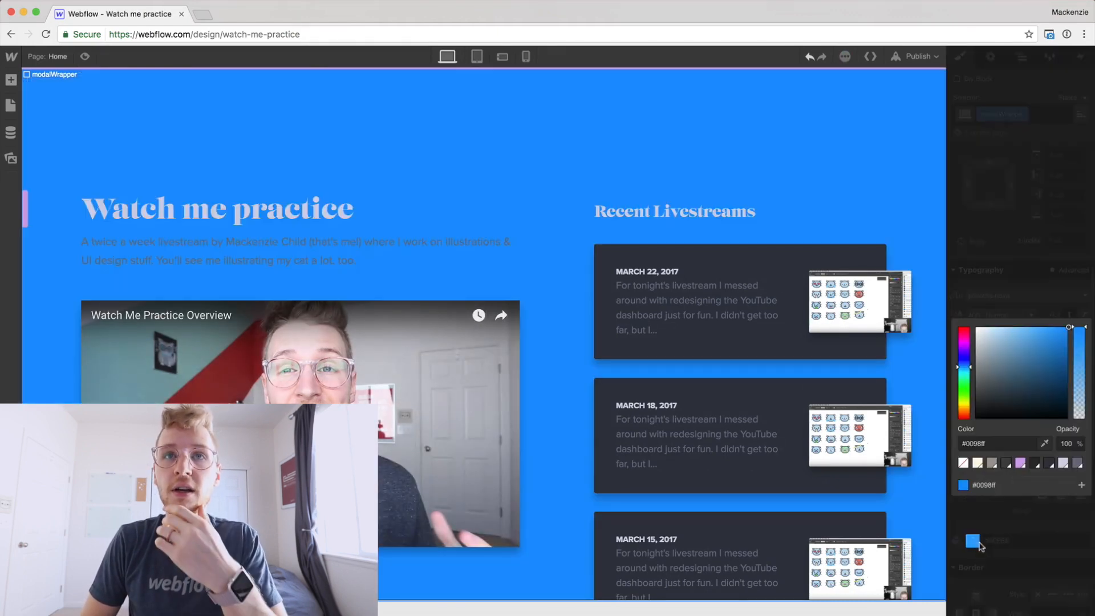
left_click(1048, 464)
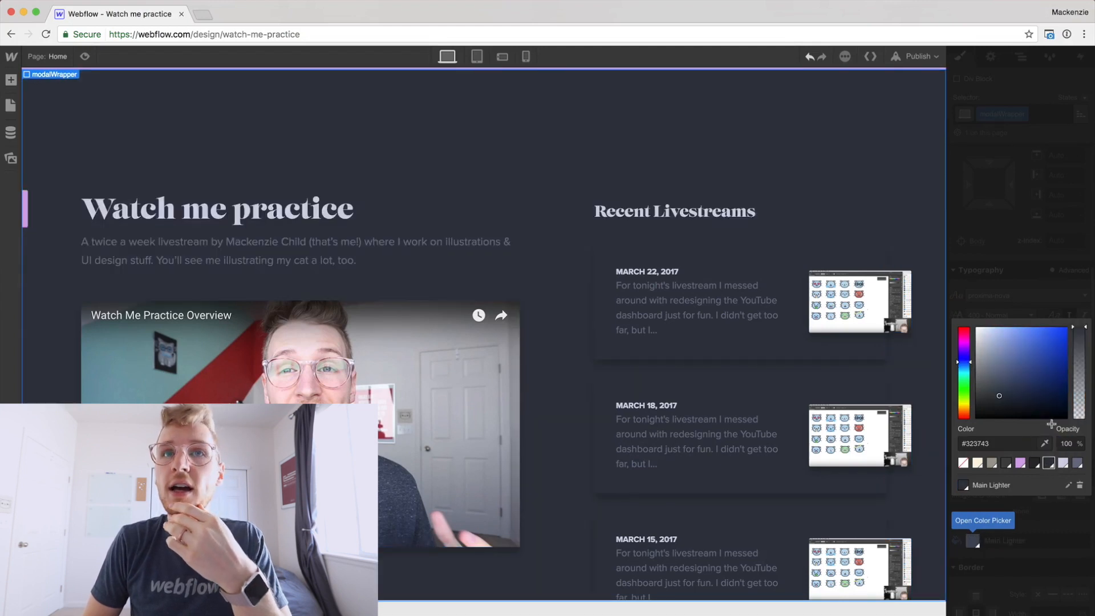
left_click(1044, 550)
left_click(973, 541)
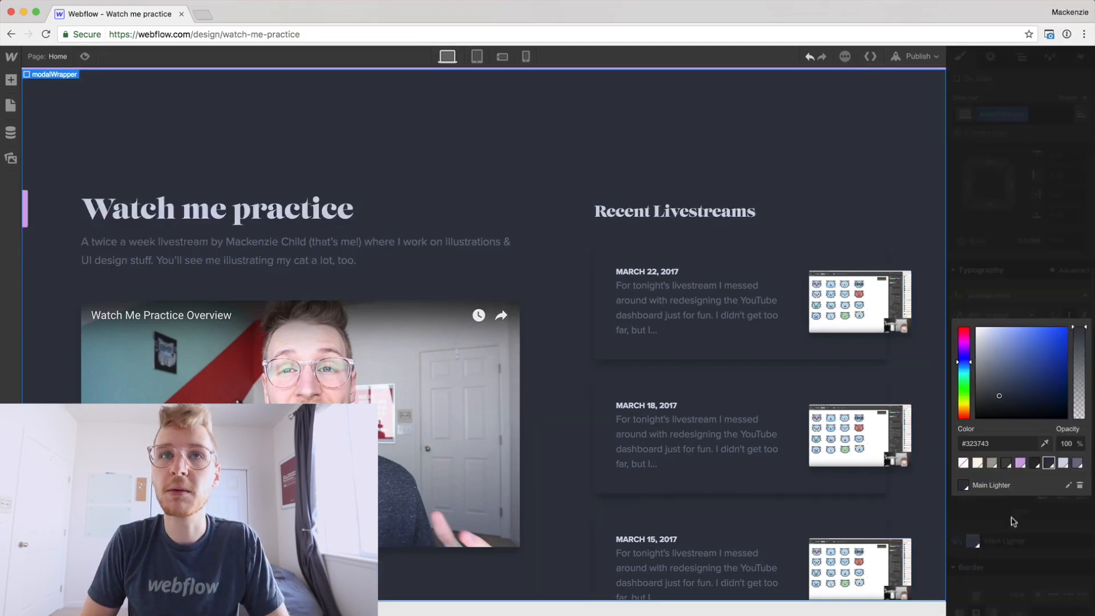
left_click(1072, 443)
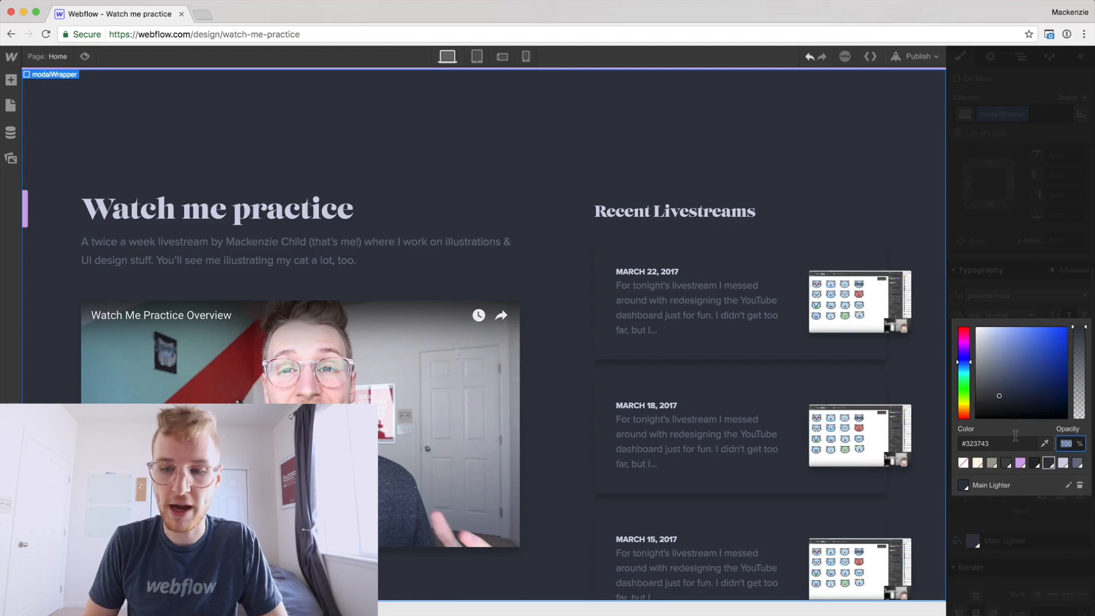
type("90")
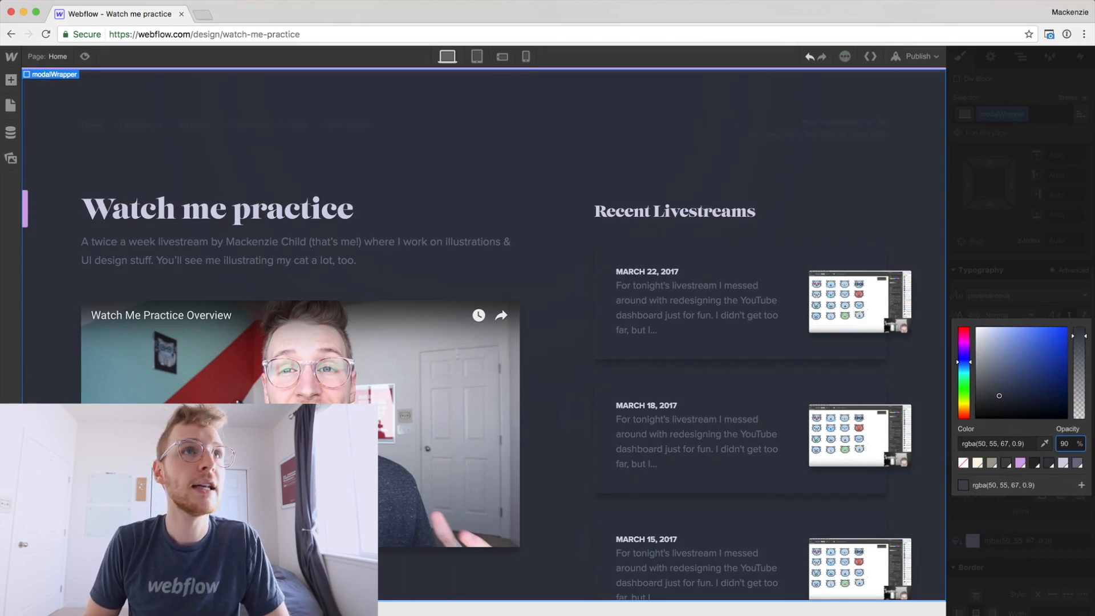
left_click(1002, 288)
- Set the modalWrapper's z-index to 99999
scroll(1026, 297, "up", 3)
left_click(1057, 308)
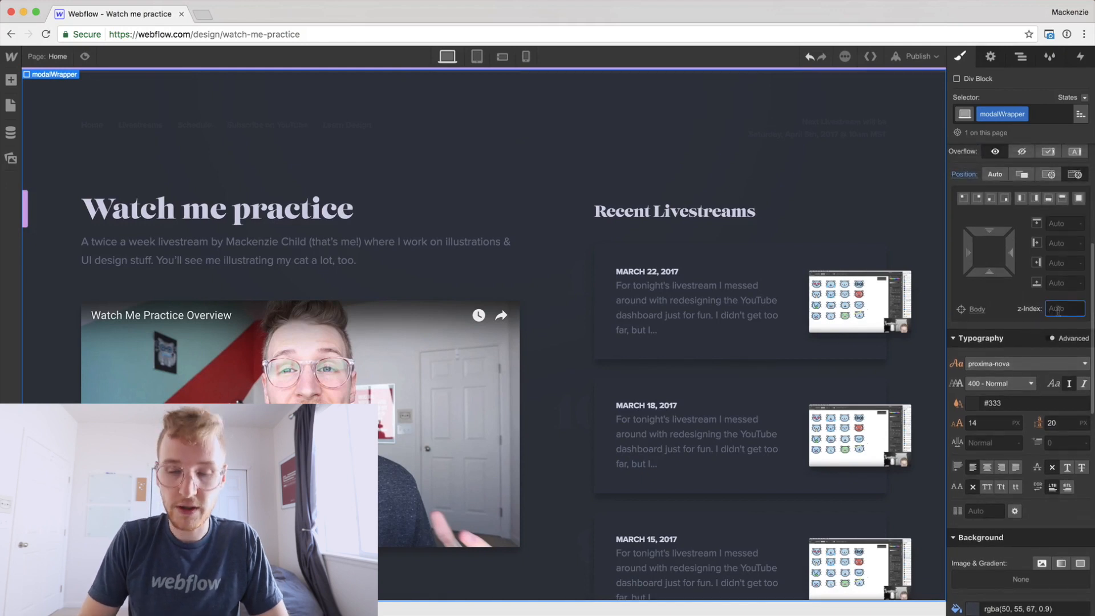
type("9999")
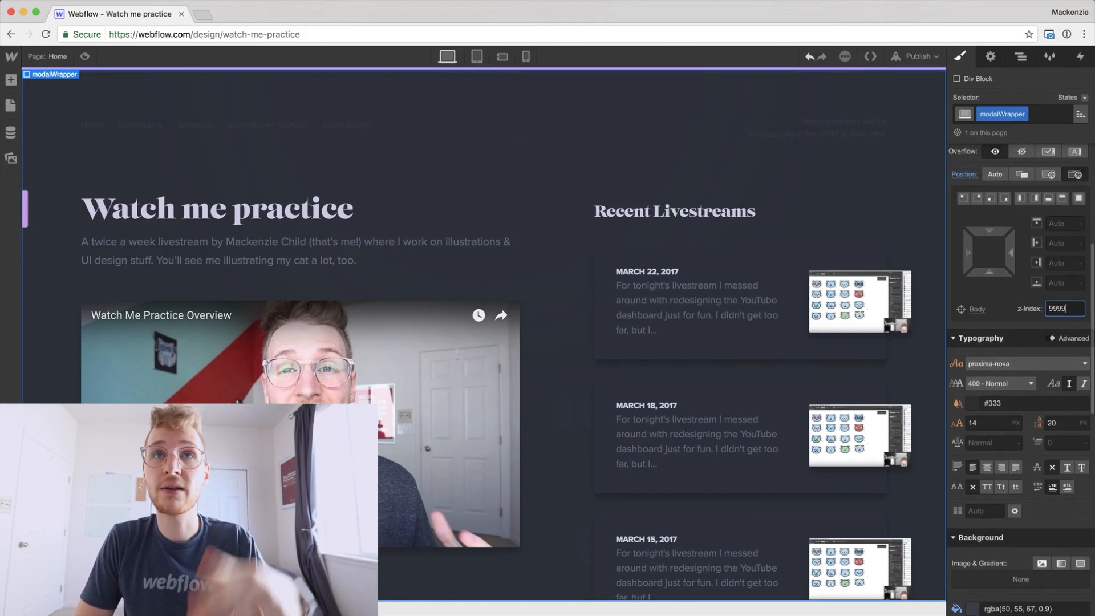
type("9")
key("Return")
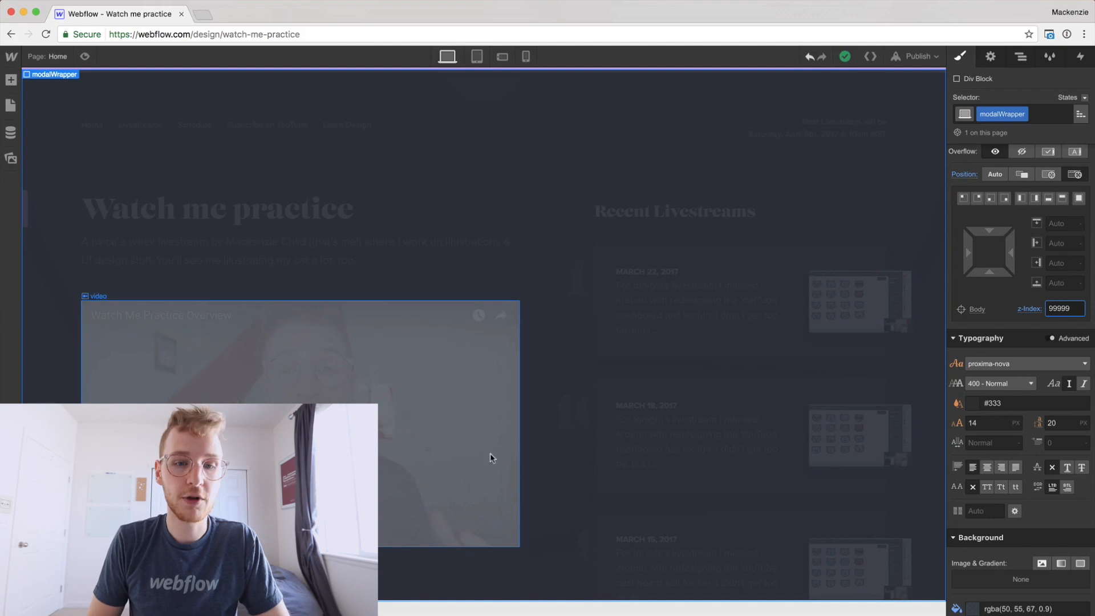
- Add a div block inside the modalWrapper and give it the class modal
key("super+Tab")
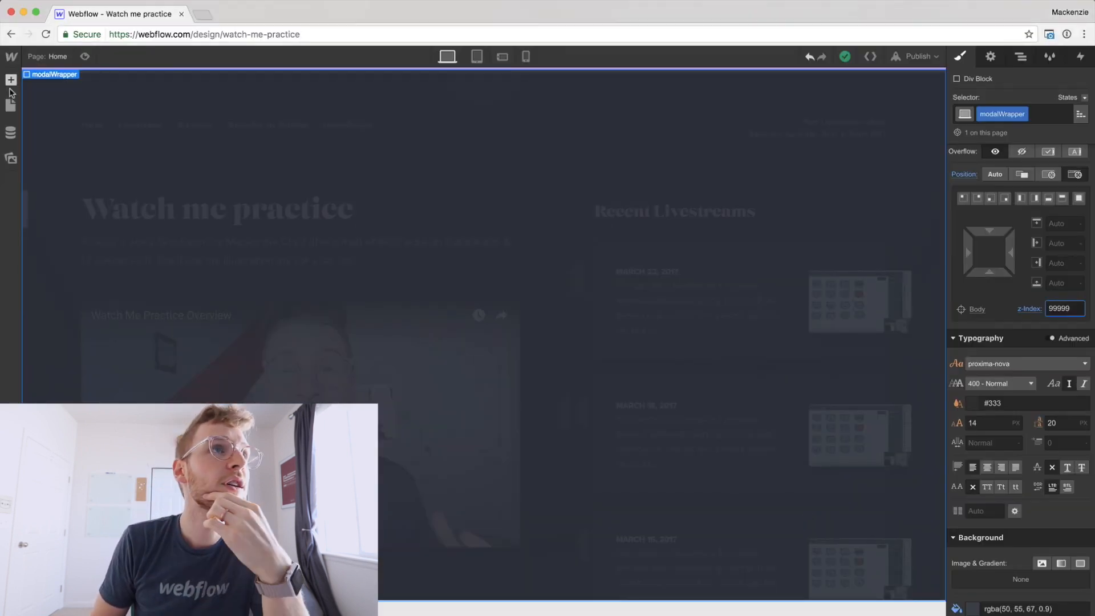
left_click(11, 81)
left_click_drag(42, 255, 288, 212)
left_click(1012, 118)
type("modal")
key("Return")
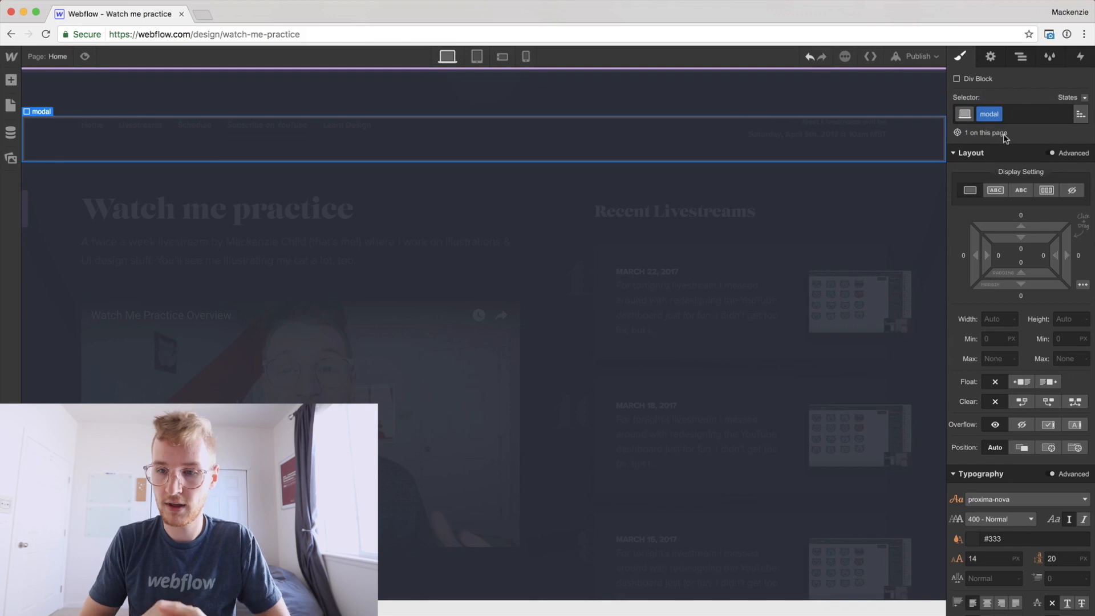
- Give the modal 50 px padding on all sides and center it with automatic side margins
left_click_drag(1020, 264, 1034, 333)
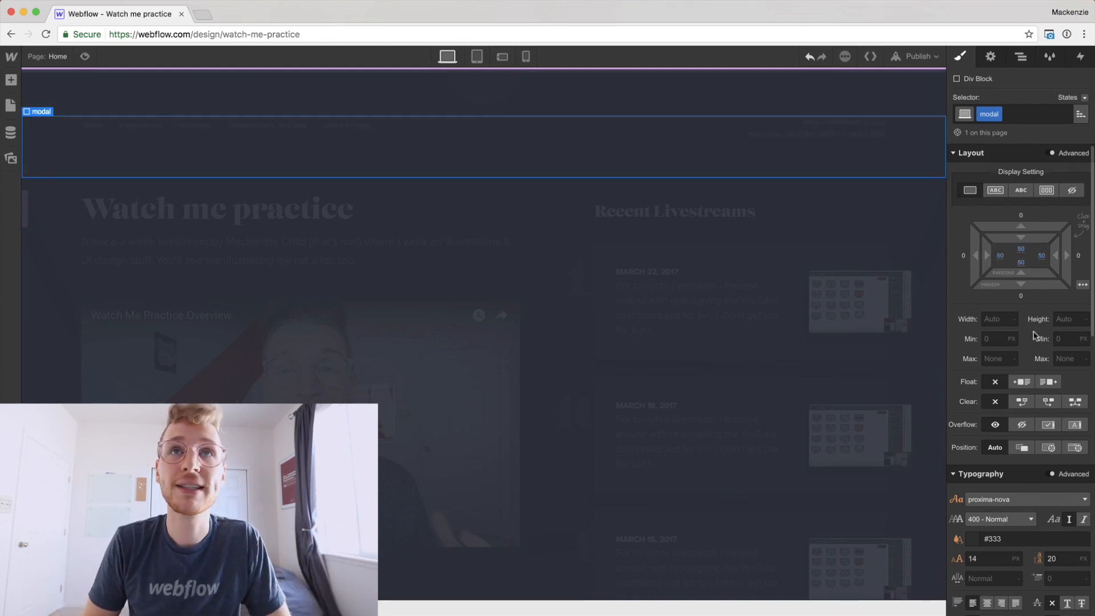
left_click(1082, 286)
- Set the modal's width to 650 px and its maximum width to 90%
left_click(986, 320)
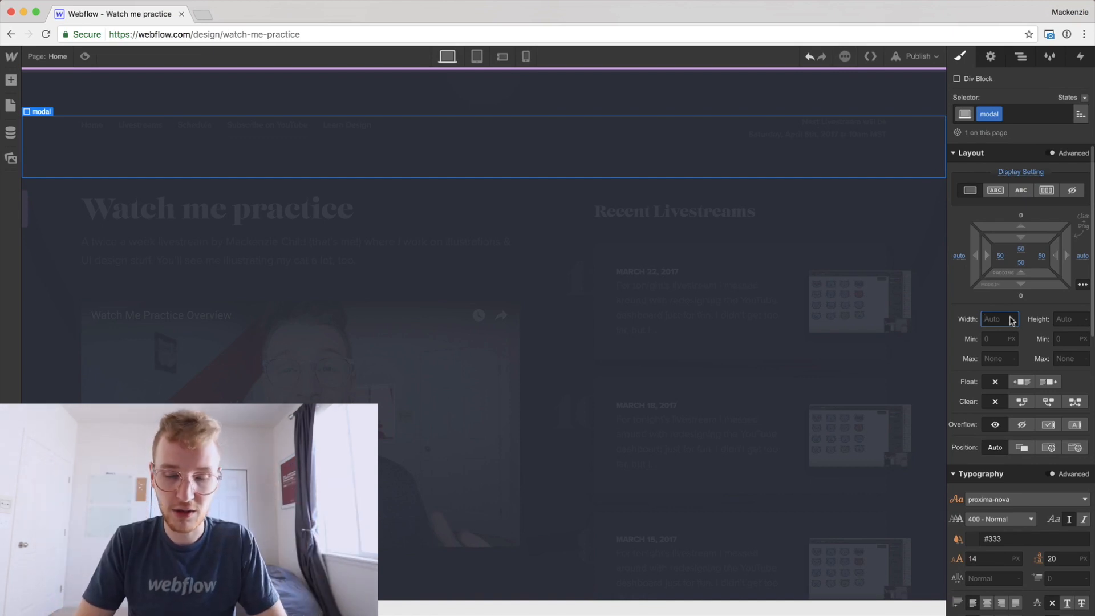
type("60")
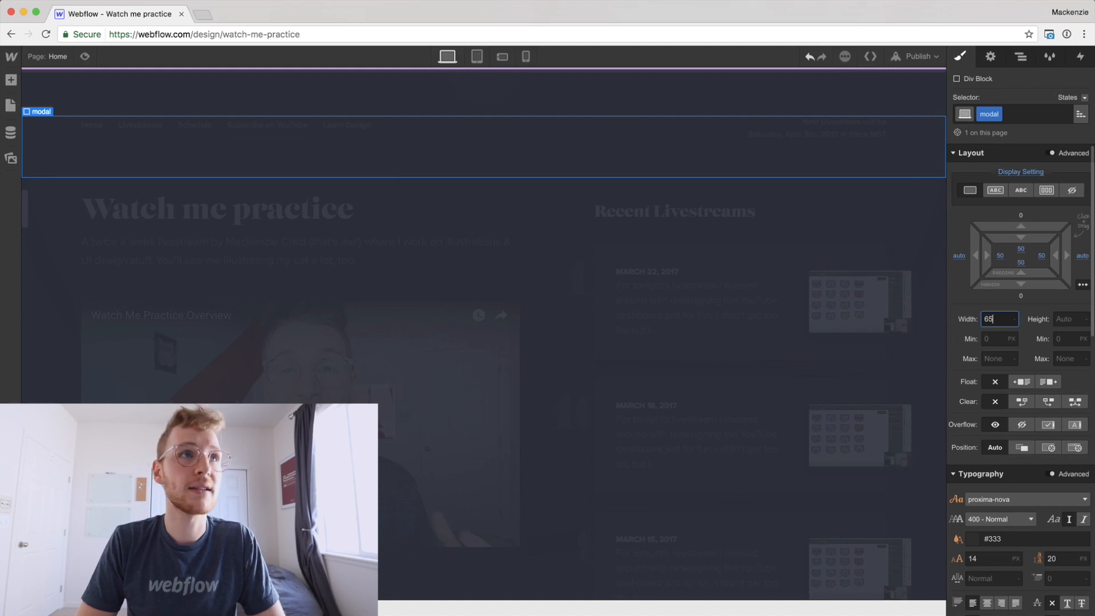
type("0")
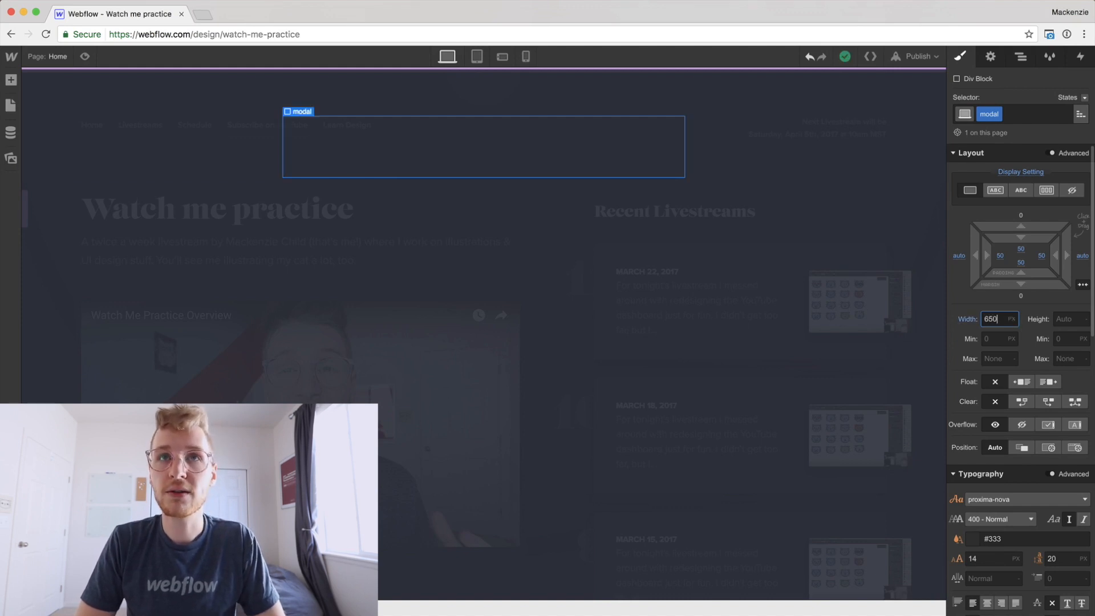
key("Tab")
key("Tab")
key("Tab")
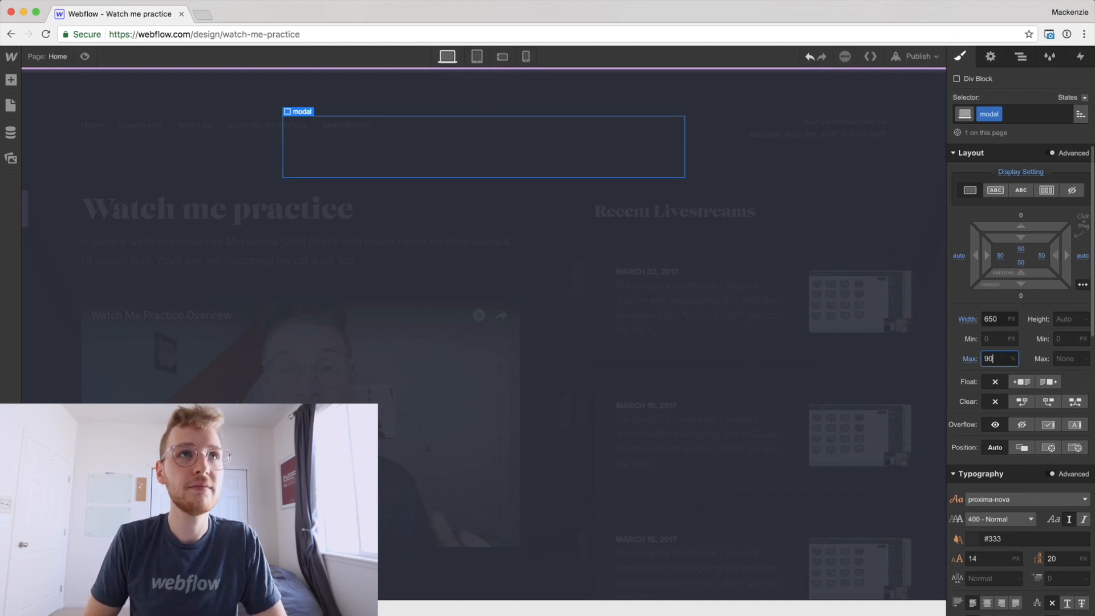
- Fill the modal's background with the purple Highlight swatch
scroll(1001, 452, "down", 3)
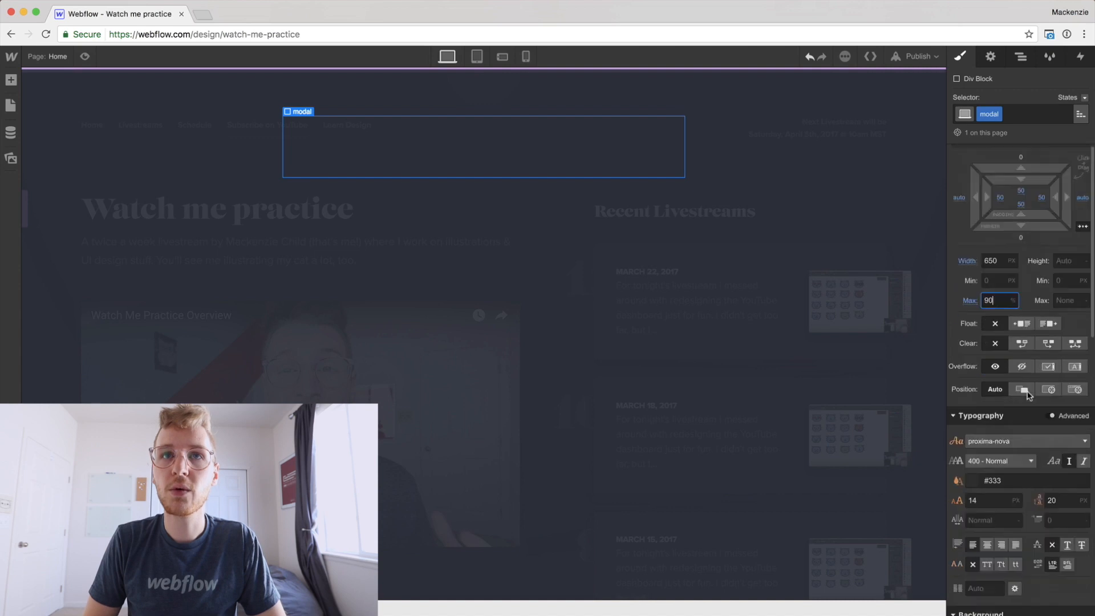
scroll(982, 579, "down", 1)
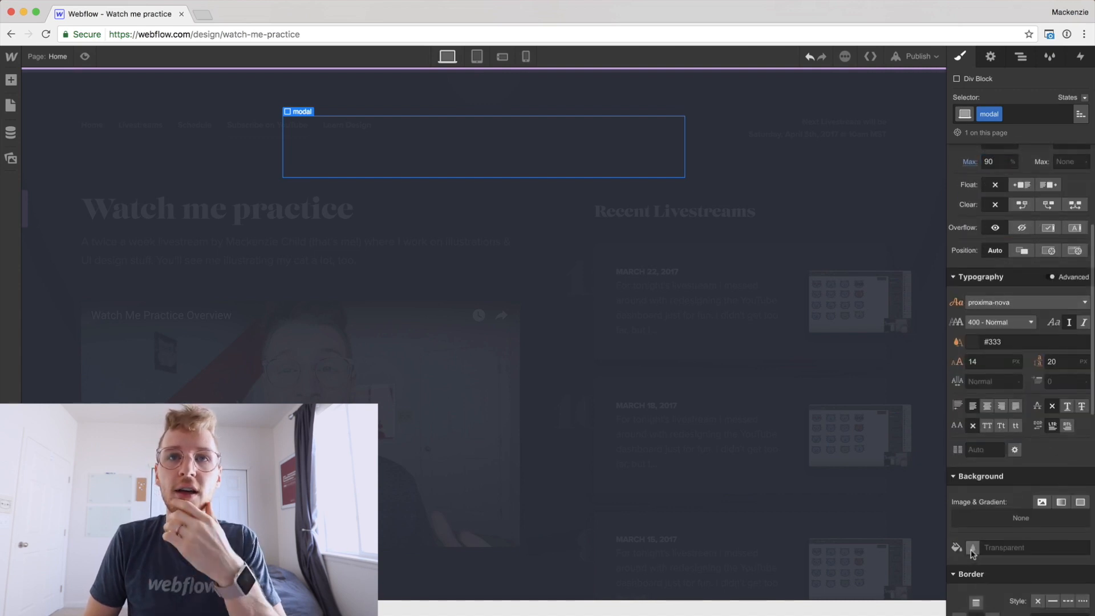
left_click(972, 547)
left_click(1020, 470)
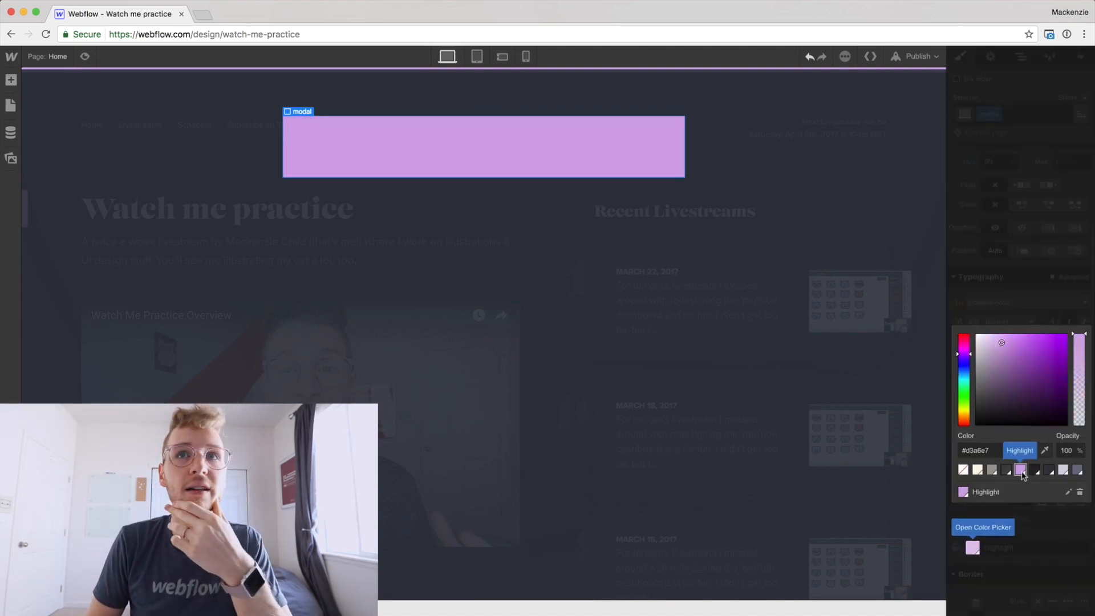
left_click(1062, 326)
- Round all corners of the modal with a 4 px border radius
scroll(1079, 577, "down", 4)
left_click(1055, 513)
type("2")
key("Up")
key("Up")
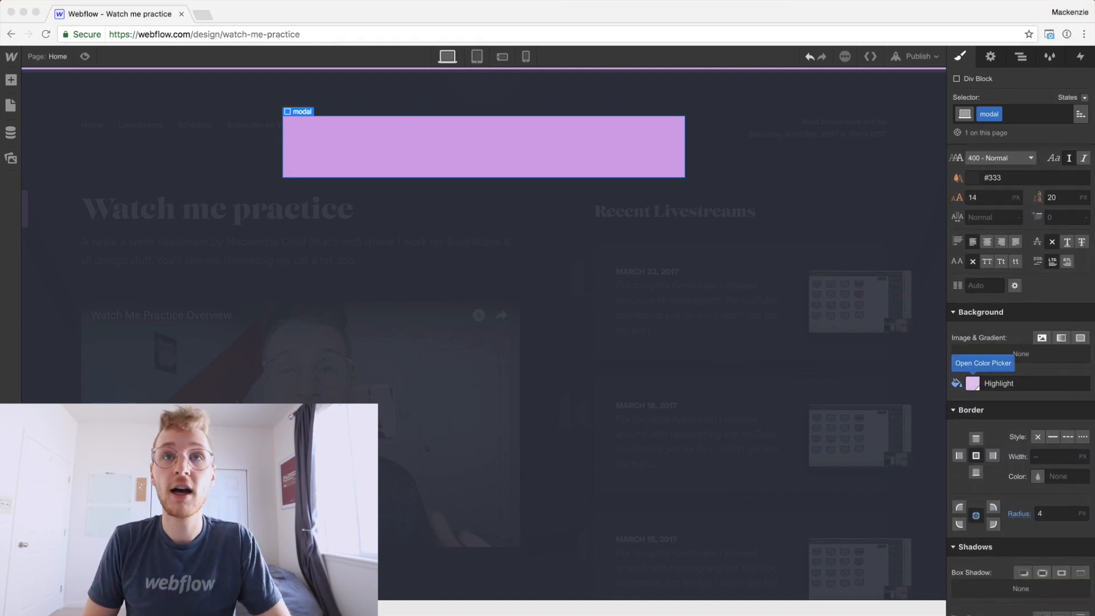
- Add an outside box shadow to the modal at a 180° angle, coloured black with 25% opacity
scroll(1033, 426, "up", 1)
scroll(1037, 434, "down", 2)
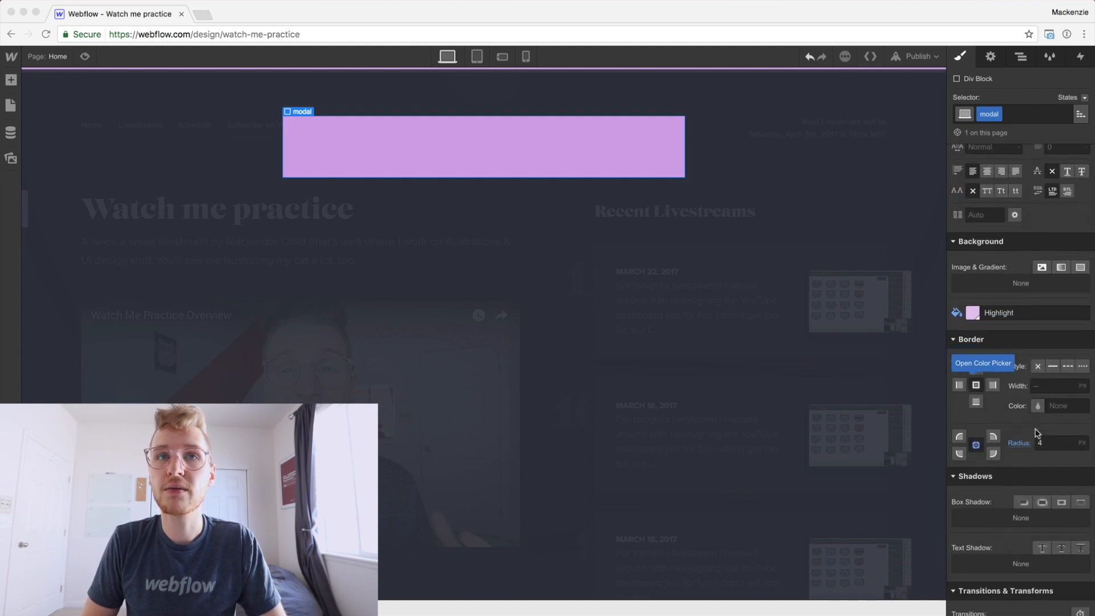
left_click(1022, 495)
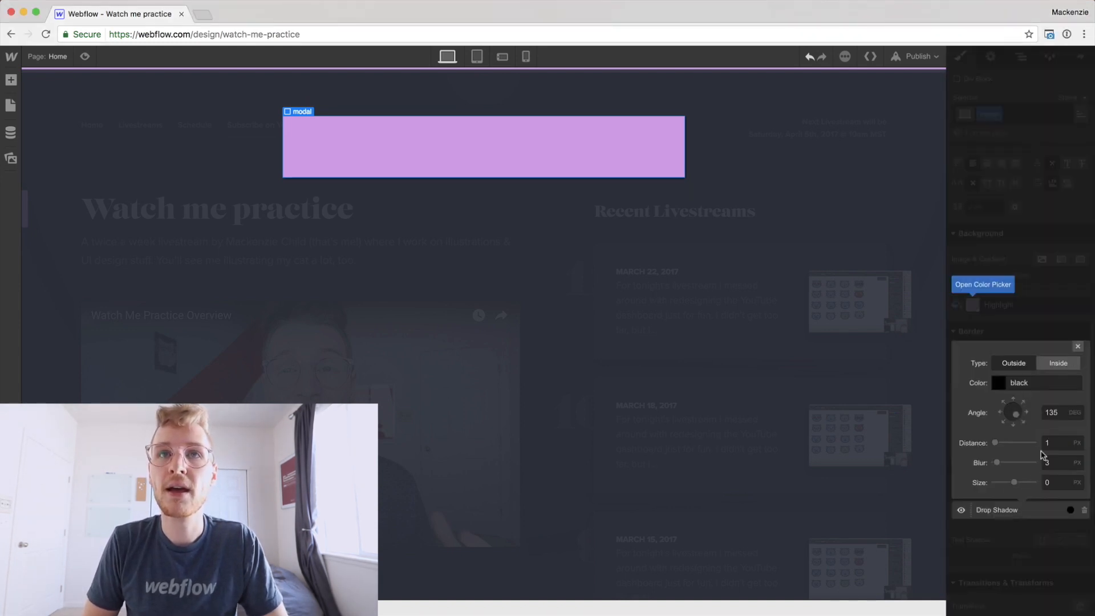
left_click(1015, 425)
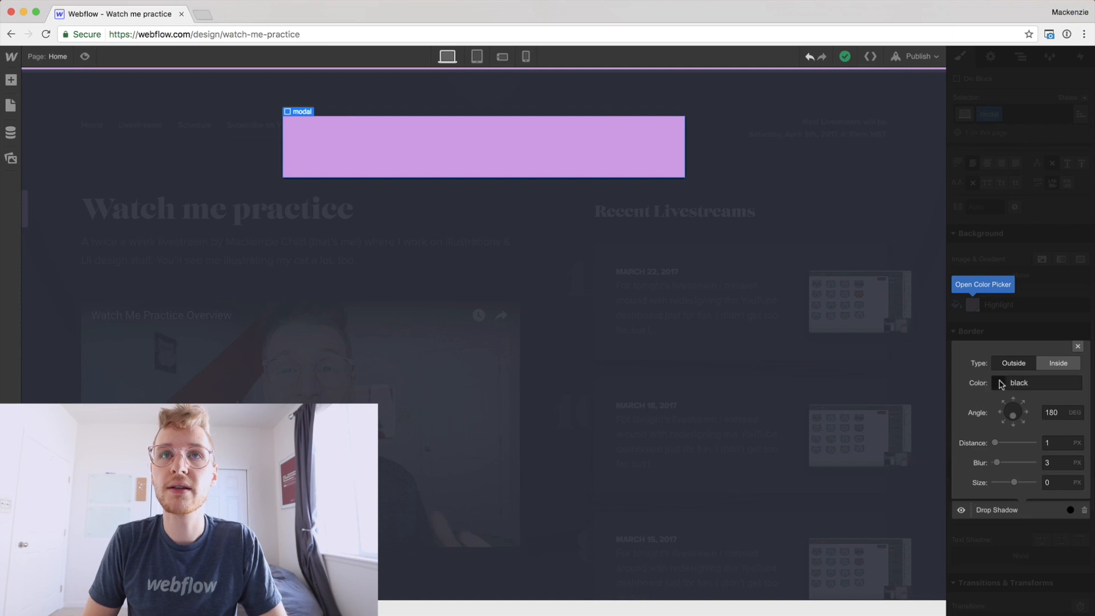
left_click(998, 383)
left_click(1070, 307)
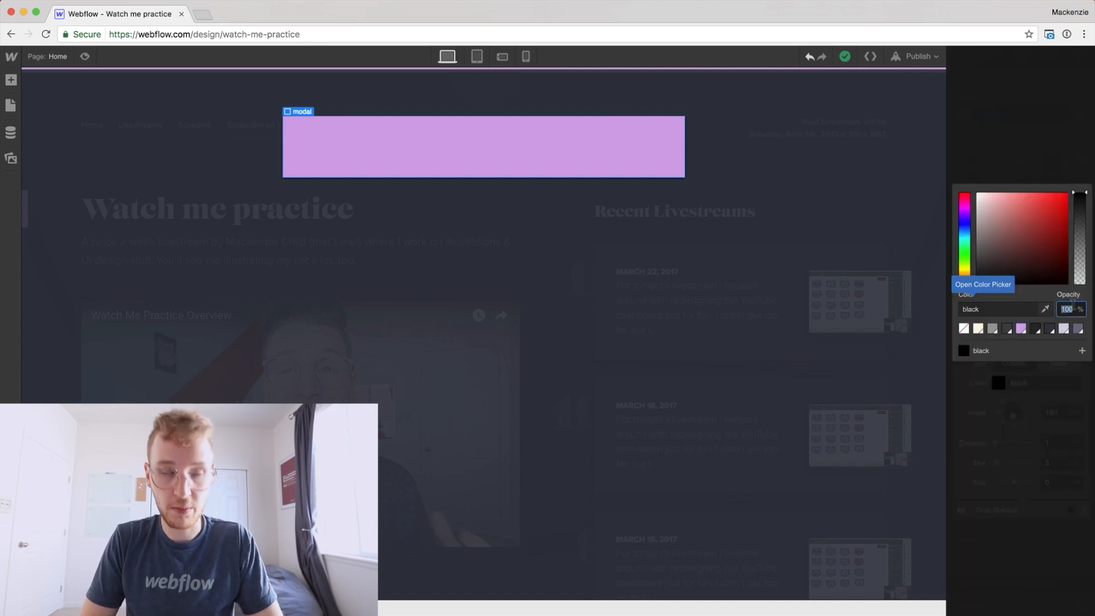
type("25")
key("Return")
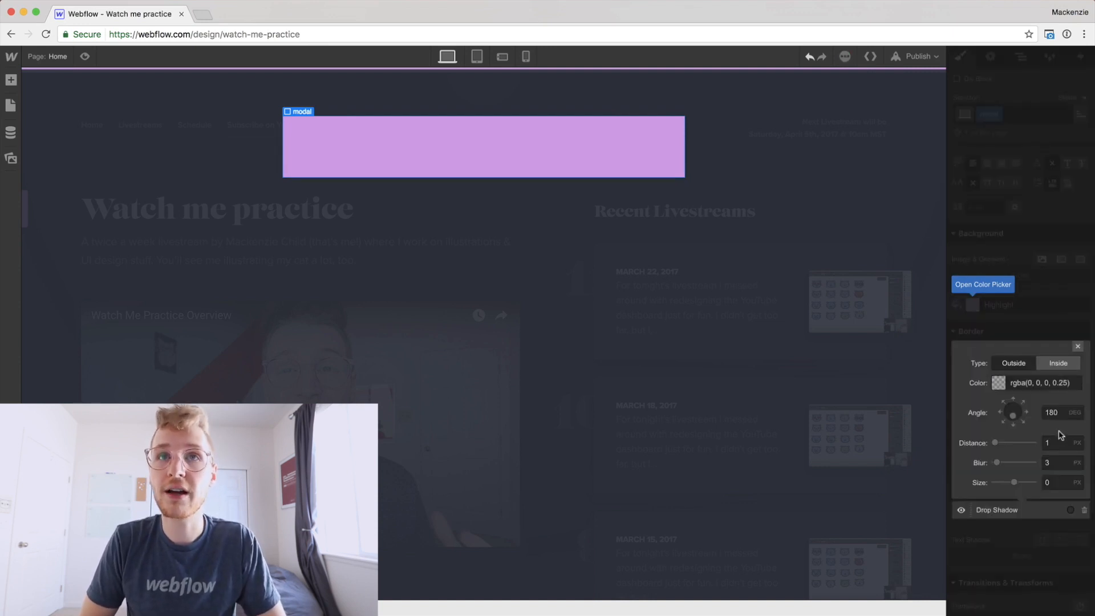
- Set the modal shadow's distance to 9 px and increase its blur
left_click_drag(1058, 442, 1036, 441)
type("9")
key("Tab")
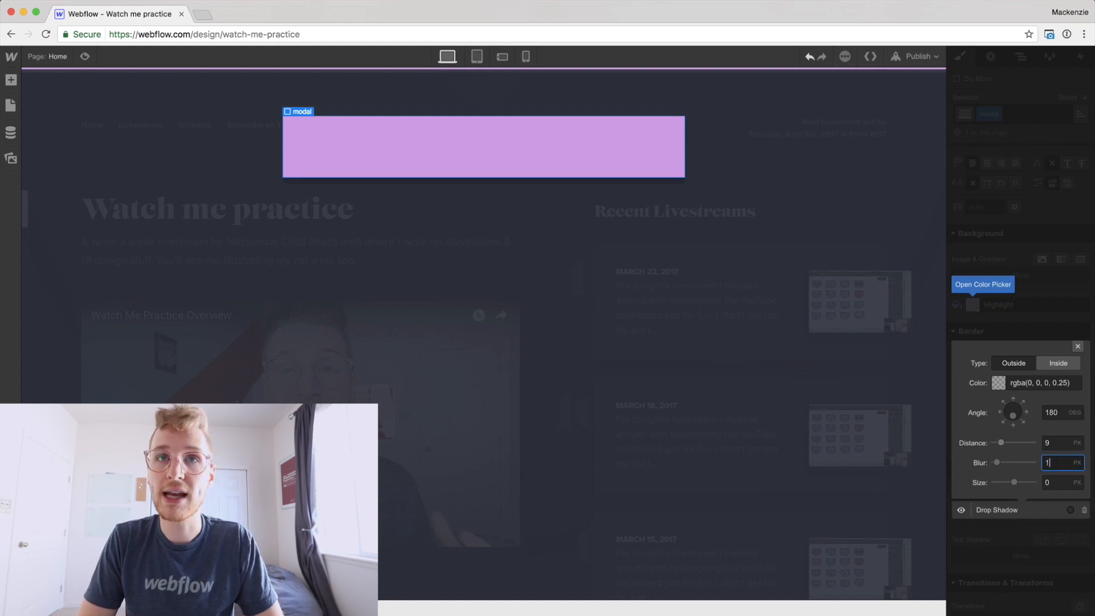
left_click(1057, 304)
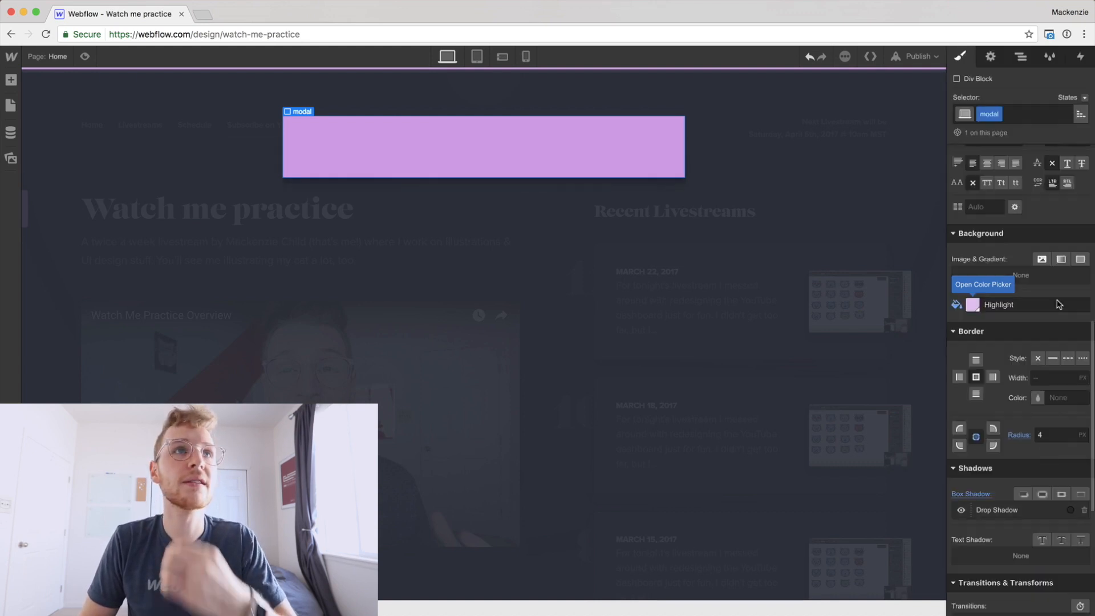
left_click(774, 281)
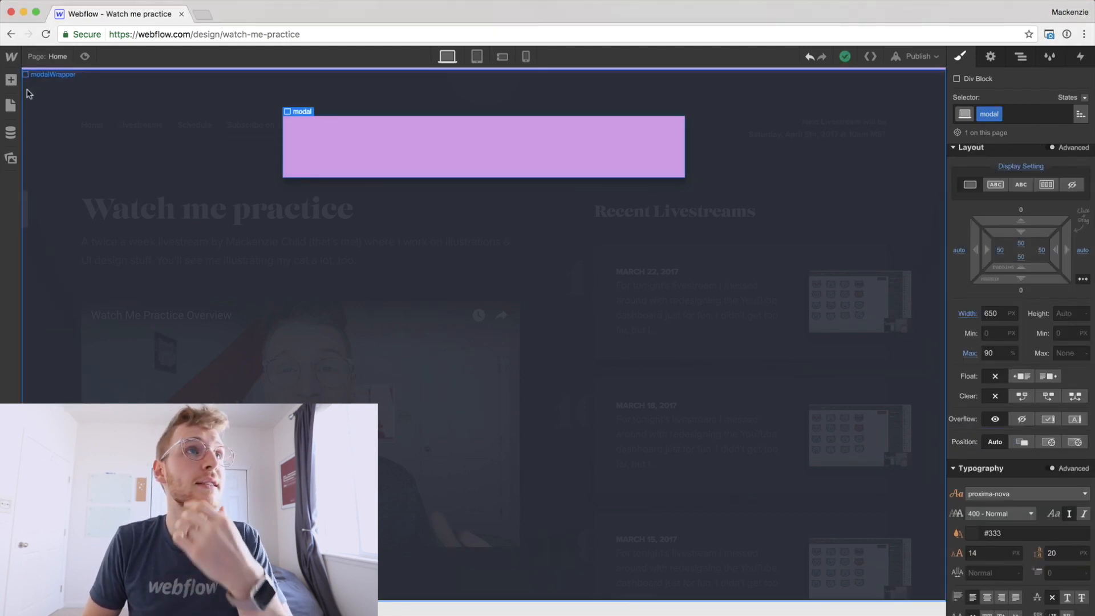
- Add an H1 heading inside the modal and change its text to "Subscribe"
left_click(11, 79)
scroll(51, 279, "down", 2)
left_click_drag(50, 305, 363, 153)
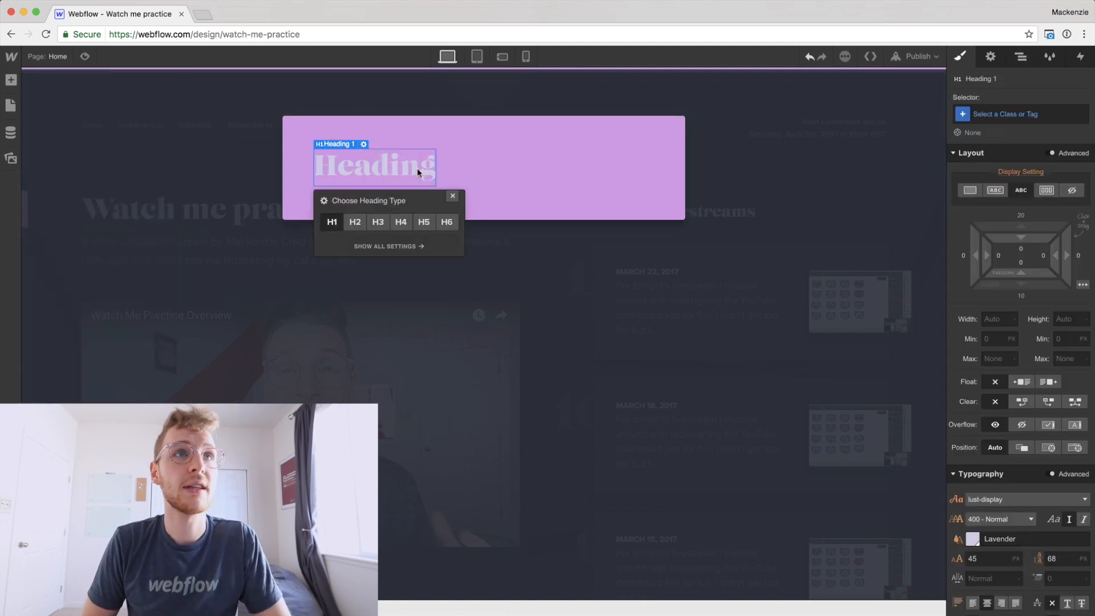
double_click(396, 172)
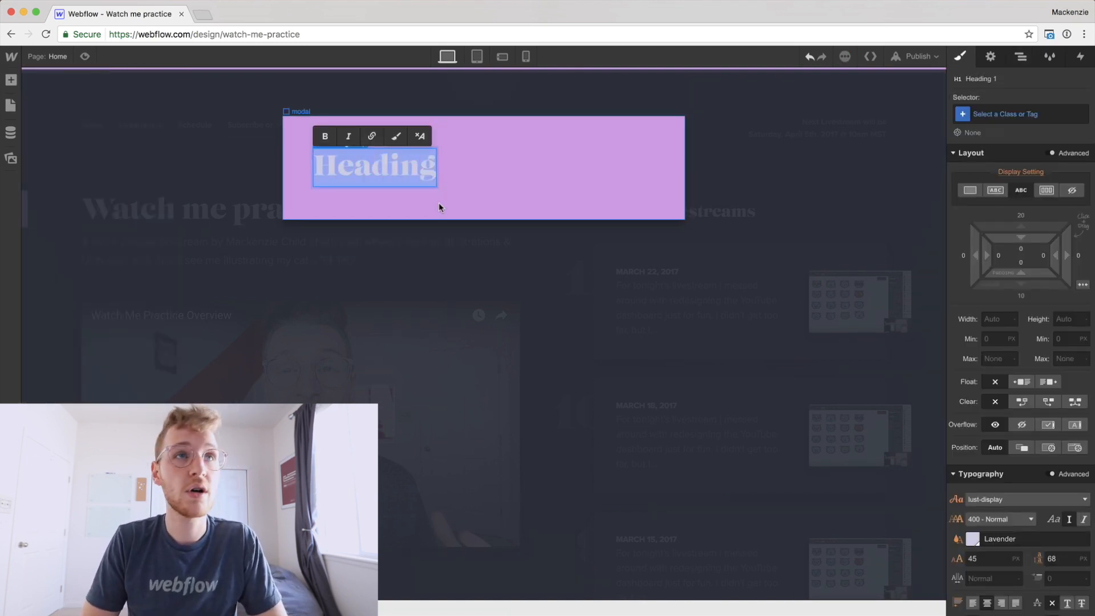
type("Subscribe")
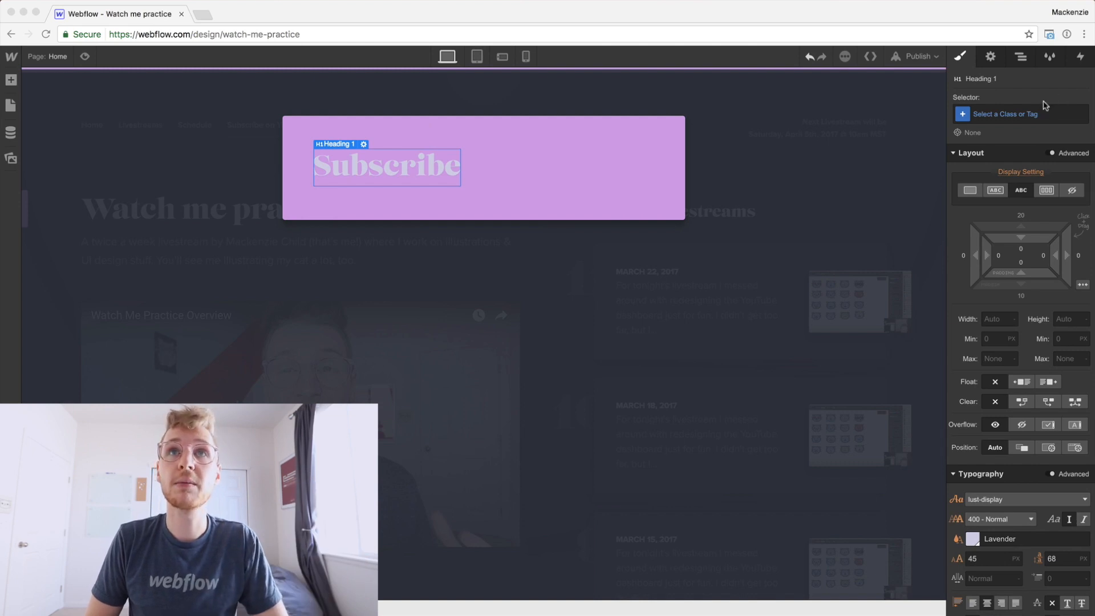
- Give the modal heading a new class named subscribeTitle
left_click(1005, 114)
left_click(998, 121)
type("subscribe")
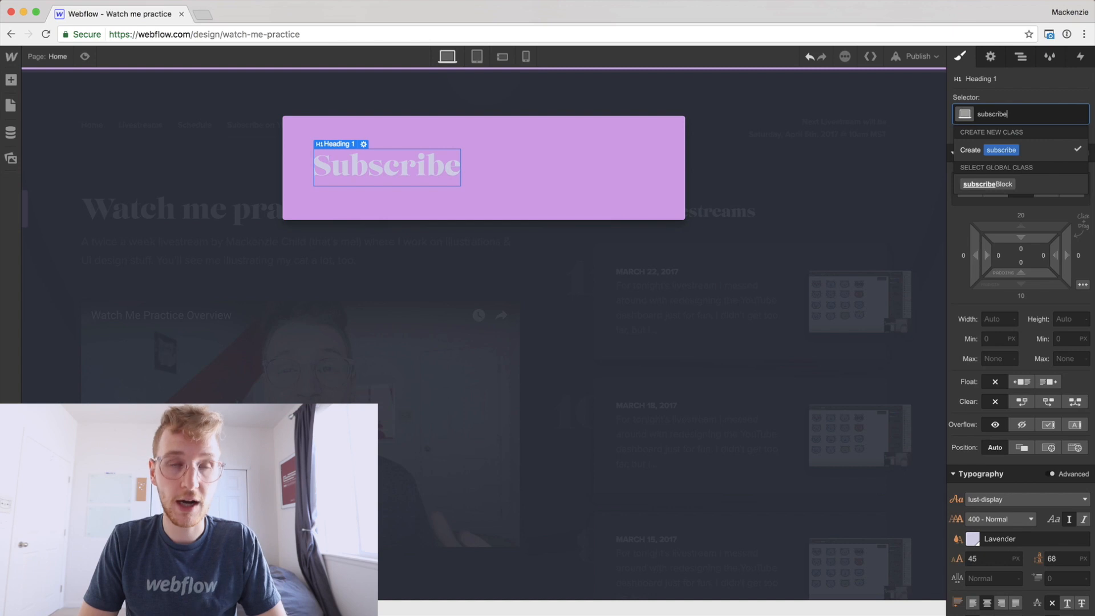
type("Title")
key("Return")
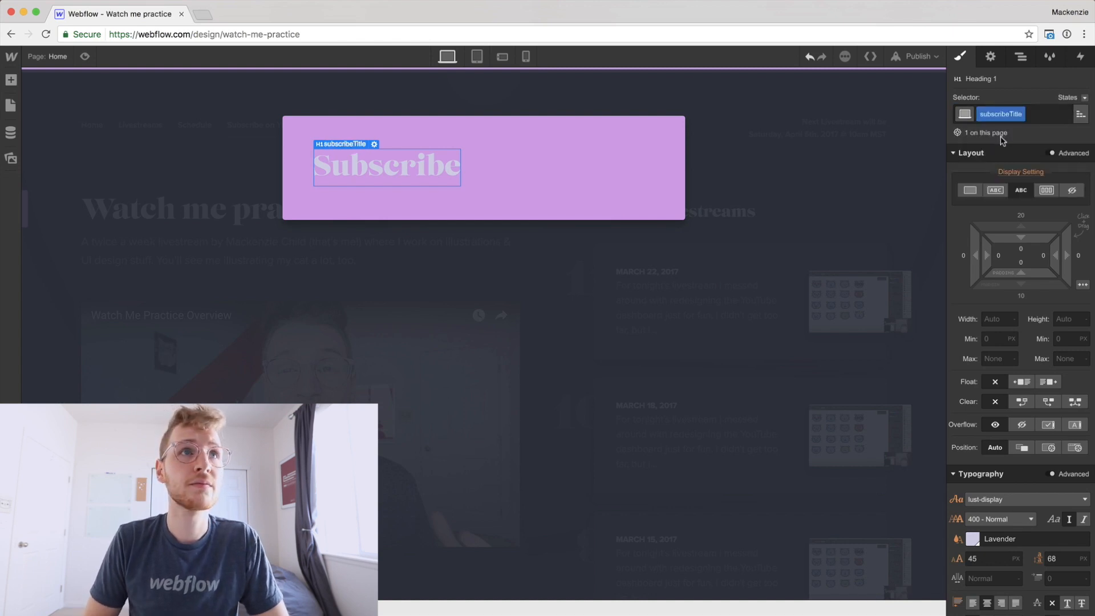
- Change the modal heading's text to "Schedule" and rename its class to scheduleTitle
double_click(423, 167)
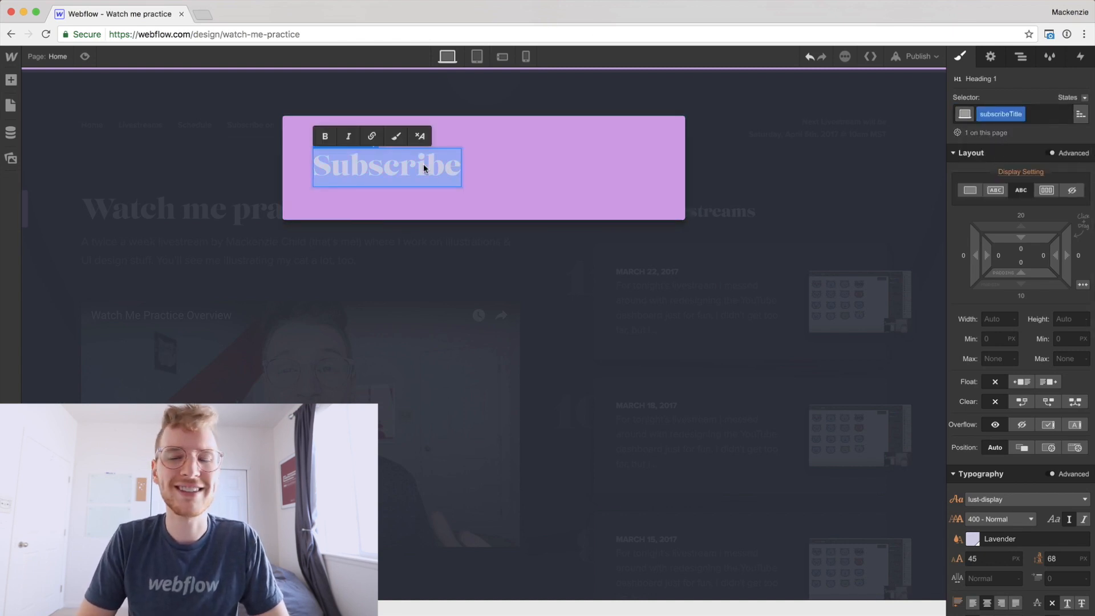
type("Schedule")
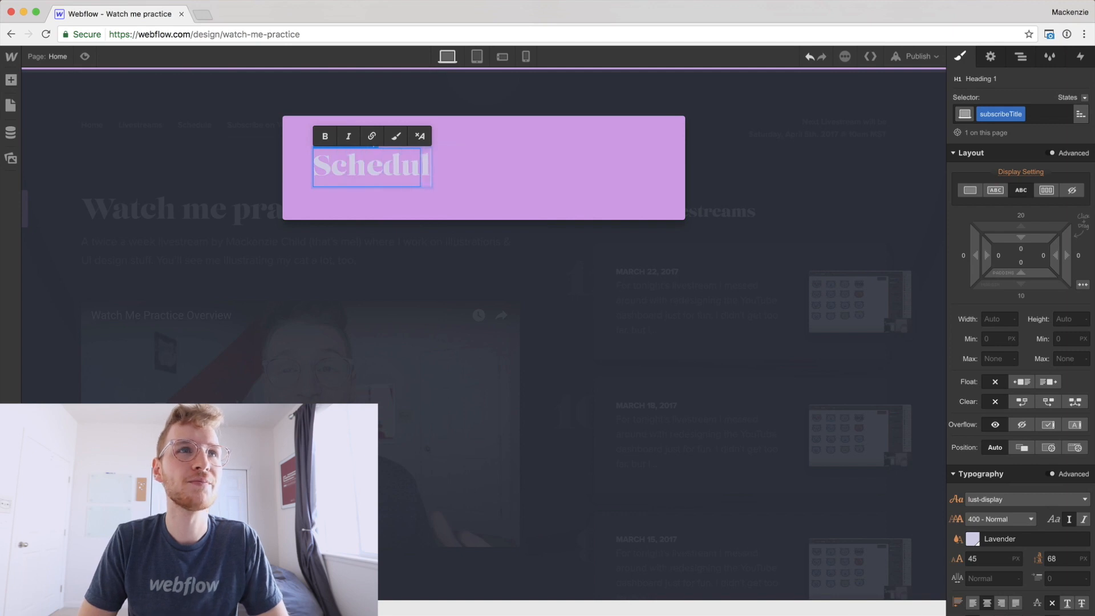
double_click(978, 115)
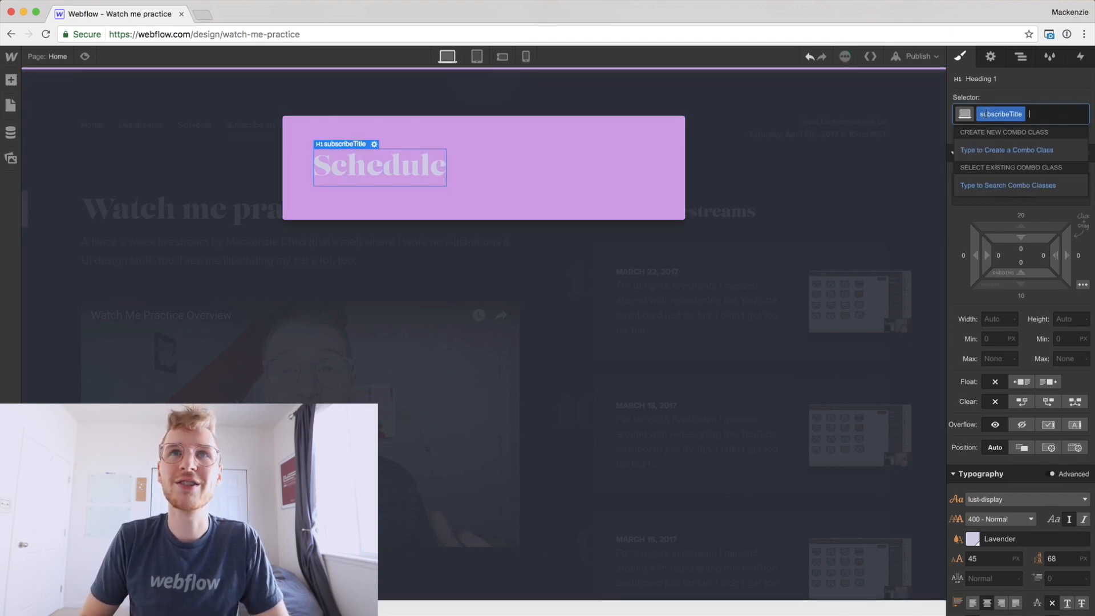
type("s")
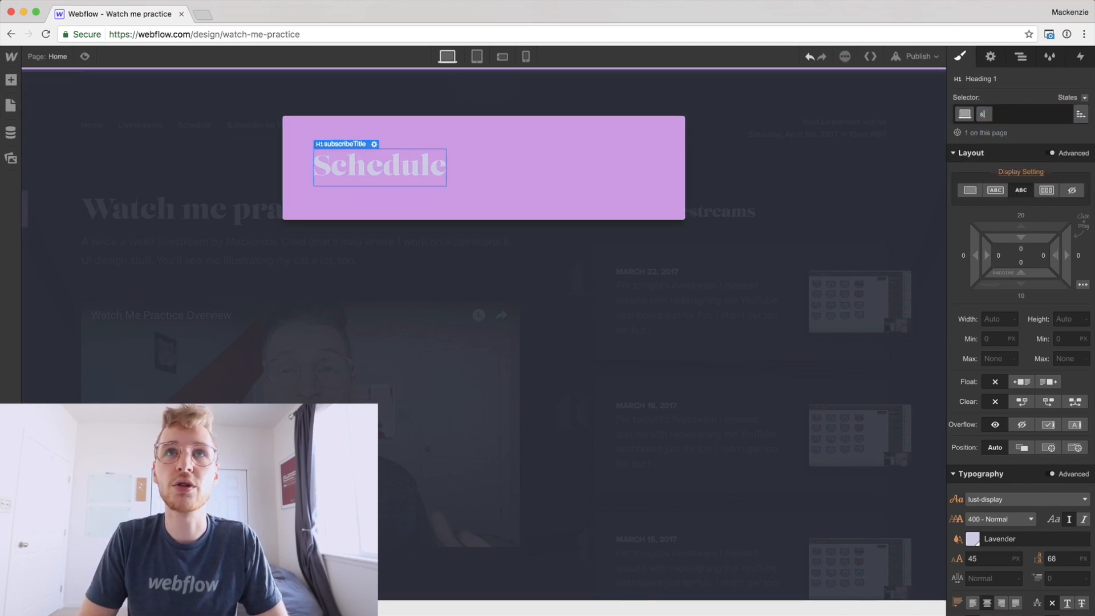
type("cheduleTitle")
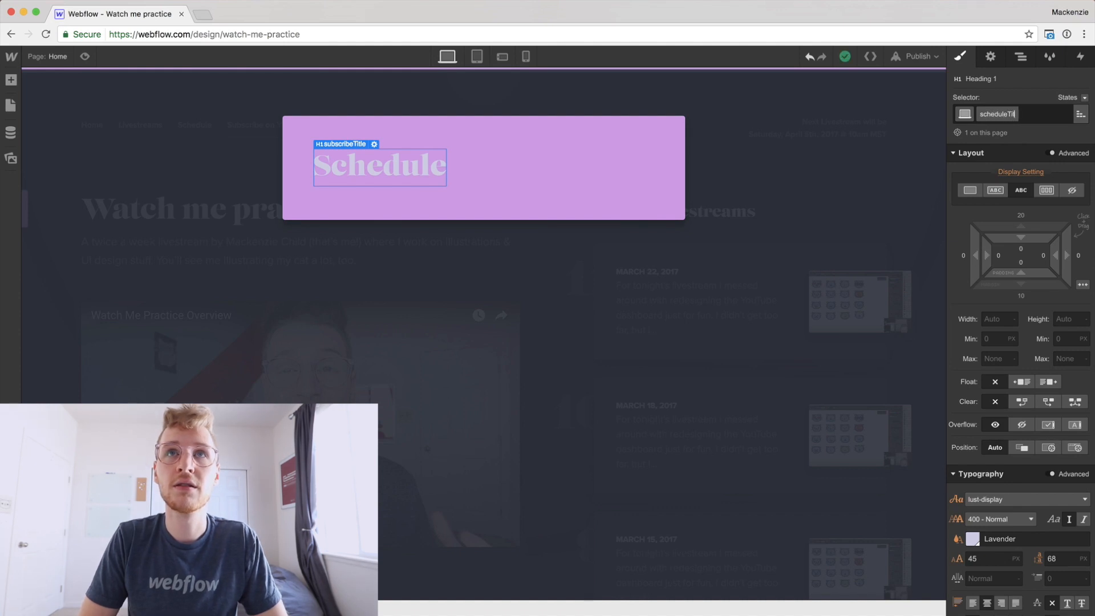
key("Return")
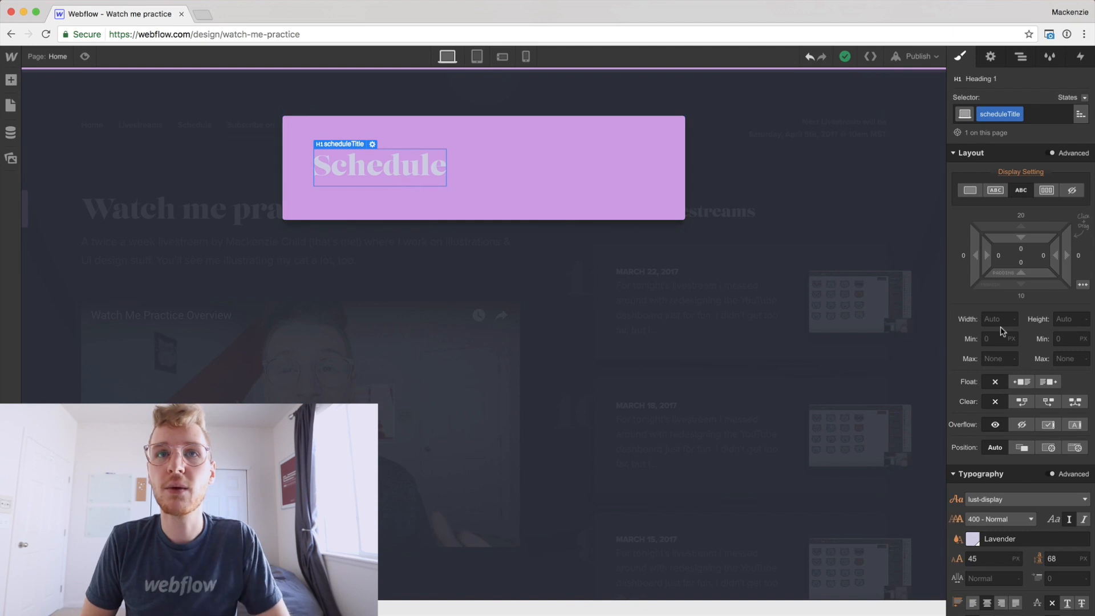
- Set the Schedule heading's text colour to white
scroll(983, 440, "down", 2)
left_click(972, 469)
left_click_drag(1019, 279, 950, 235)
left_click(1014, 194)
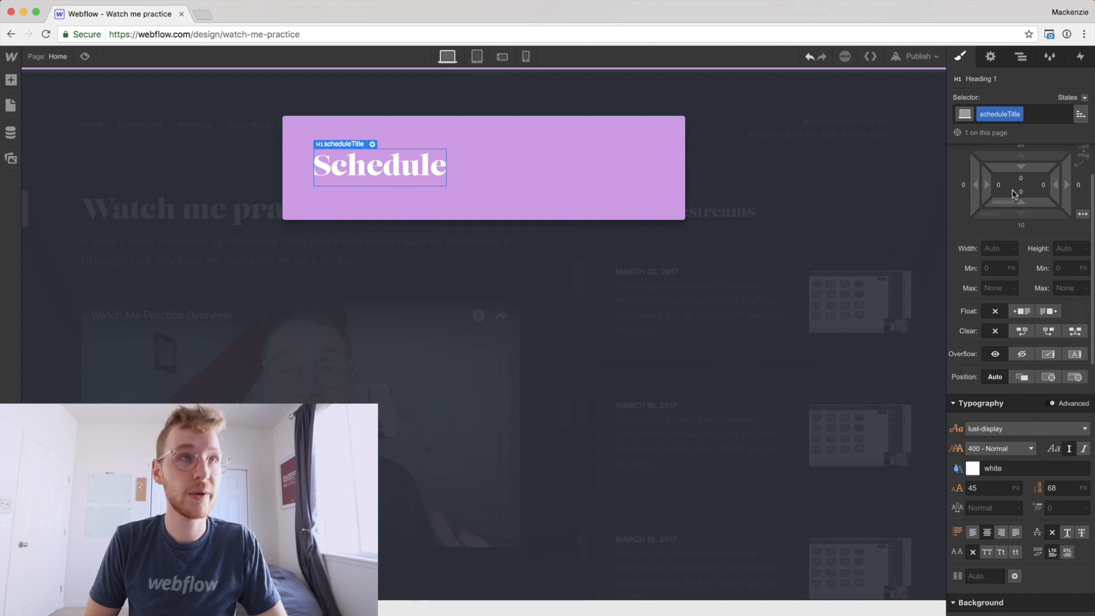
- Add a paragraph below the Schedule heading in the modal and give it the class dark
left_click(11, 79)
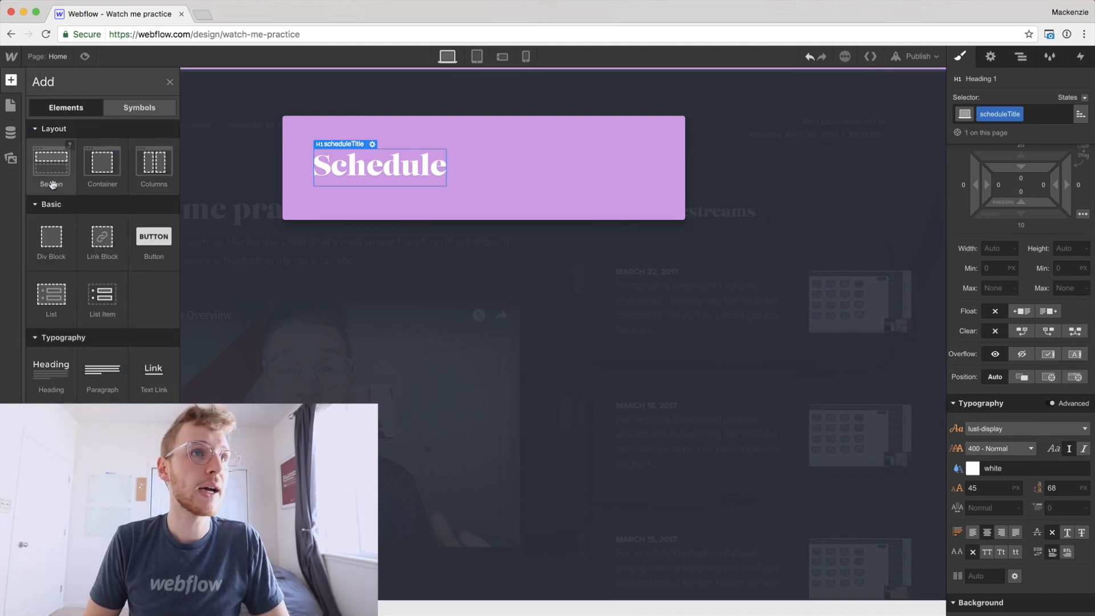
left_click_drag(105, 379, 393, 283)
left_click(398, 228)
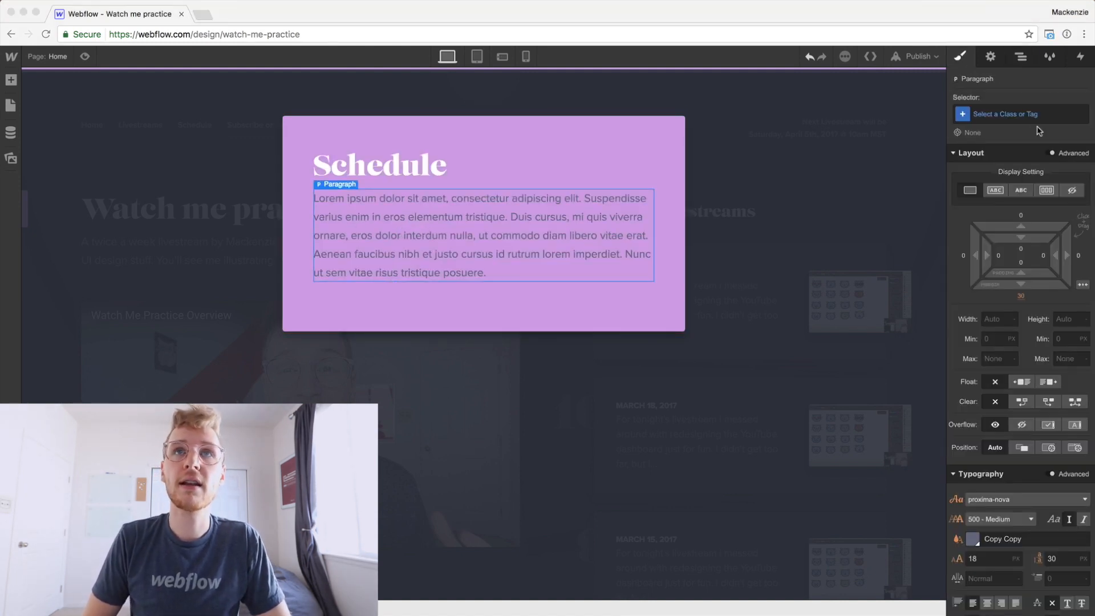
left_click(999, 114)
type("dark")
key("Return")
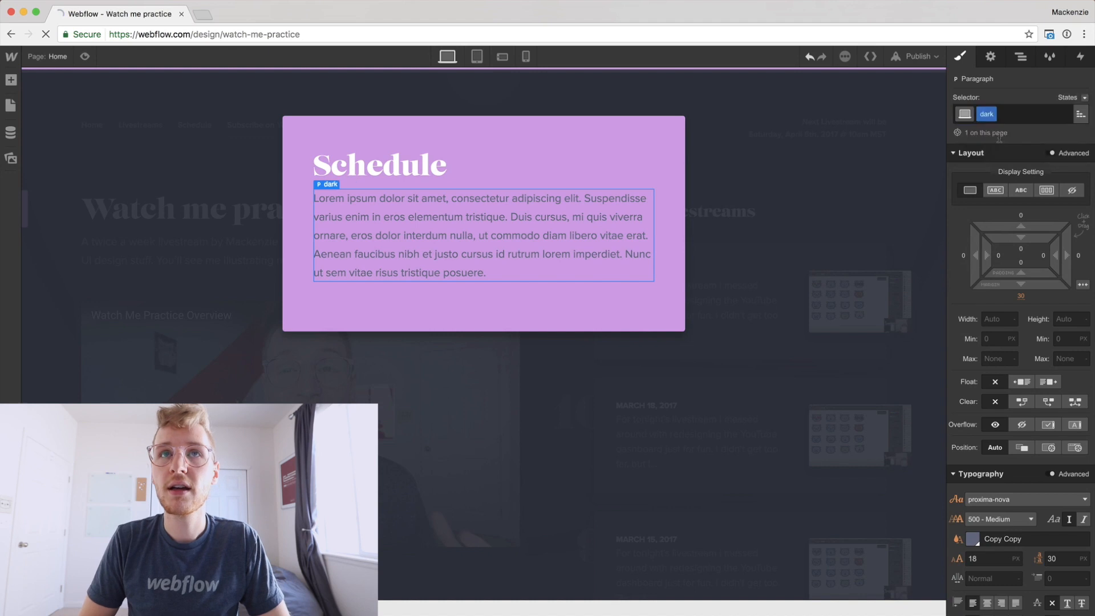
- Set the paragraph's text colour to the Main swatch
scroll(999, 139, "down", 5)
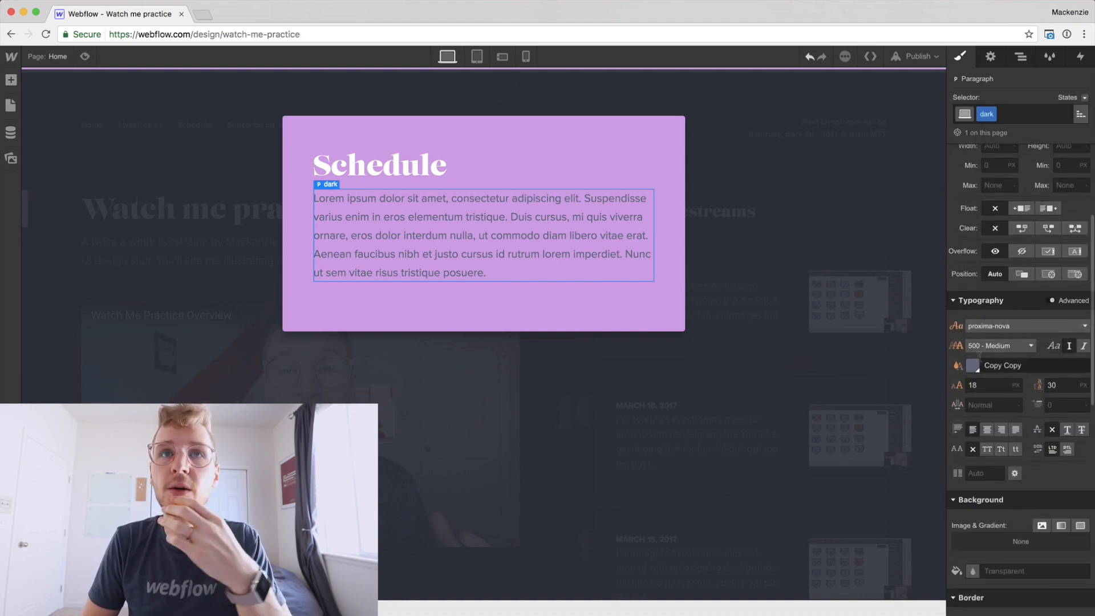
left_click(972, 365)
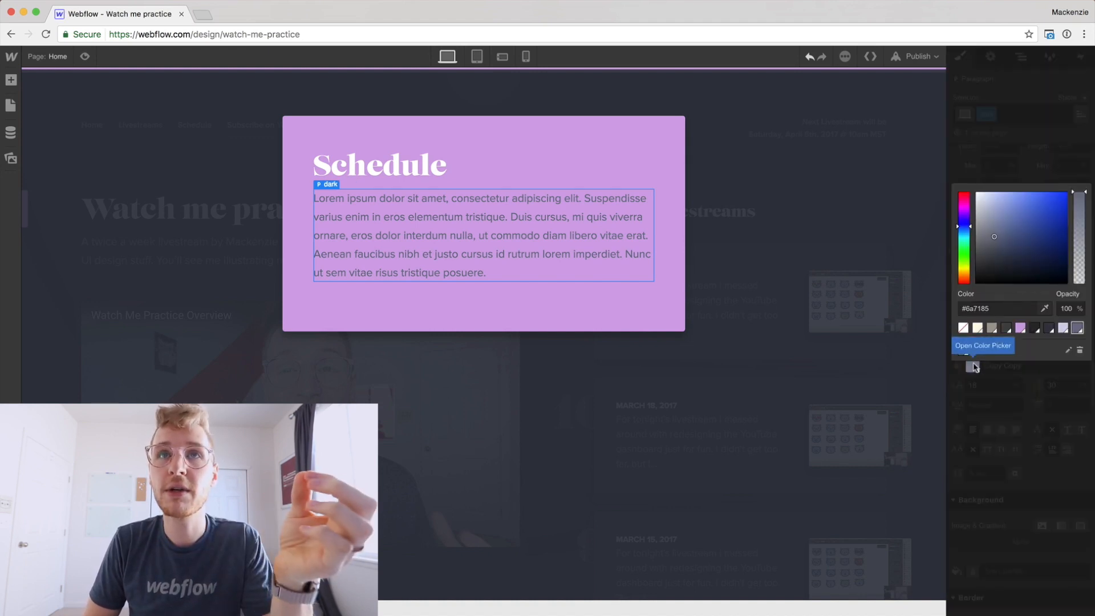
left_click(1035, 328)
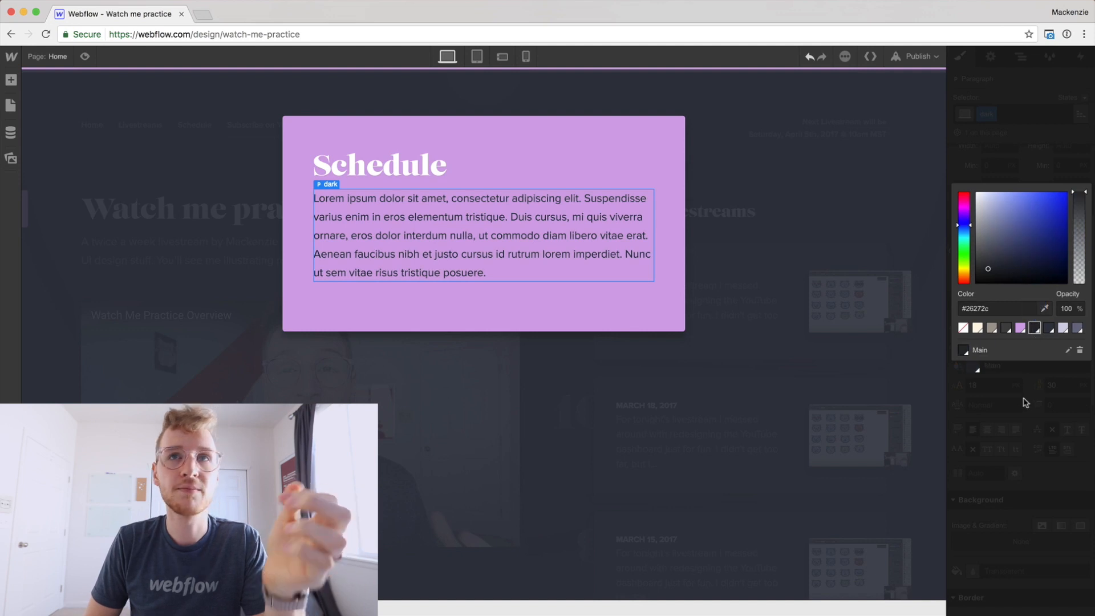
left_click(505, 238)
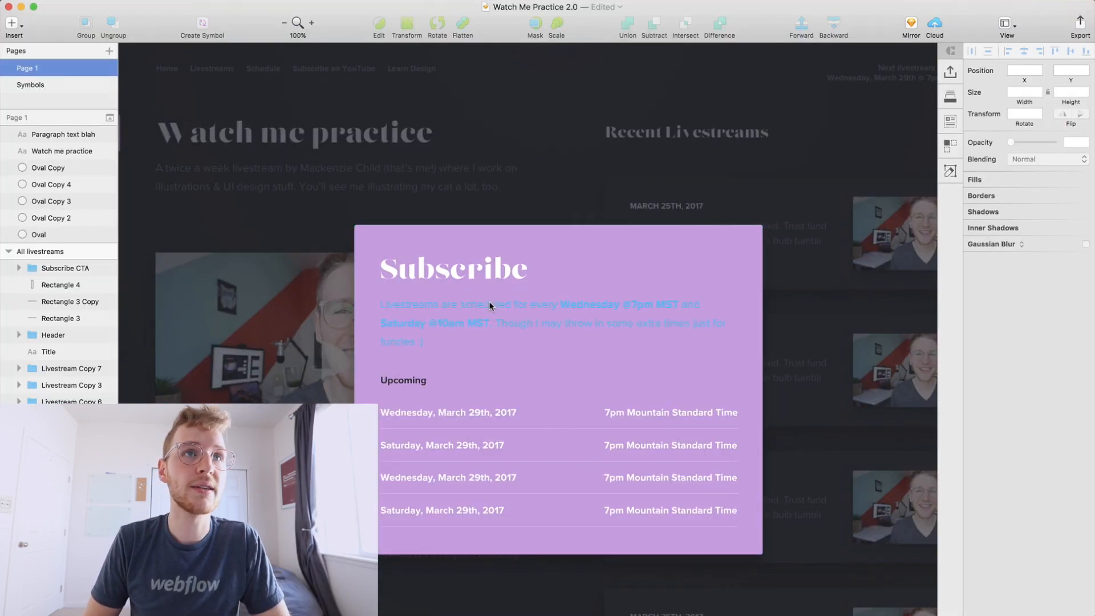
- Copy the livestream schedule paragraph from the modal in the Sketch design and return to Webflow
left_click(489, 305)
double_click(489, 306)
key("super+a")
key("super+c")
key("super+Tab")
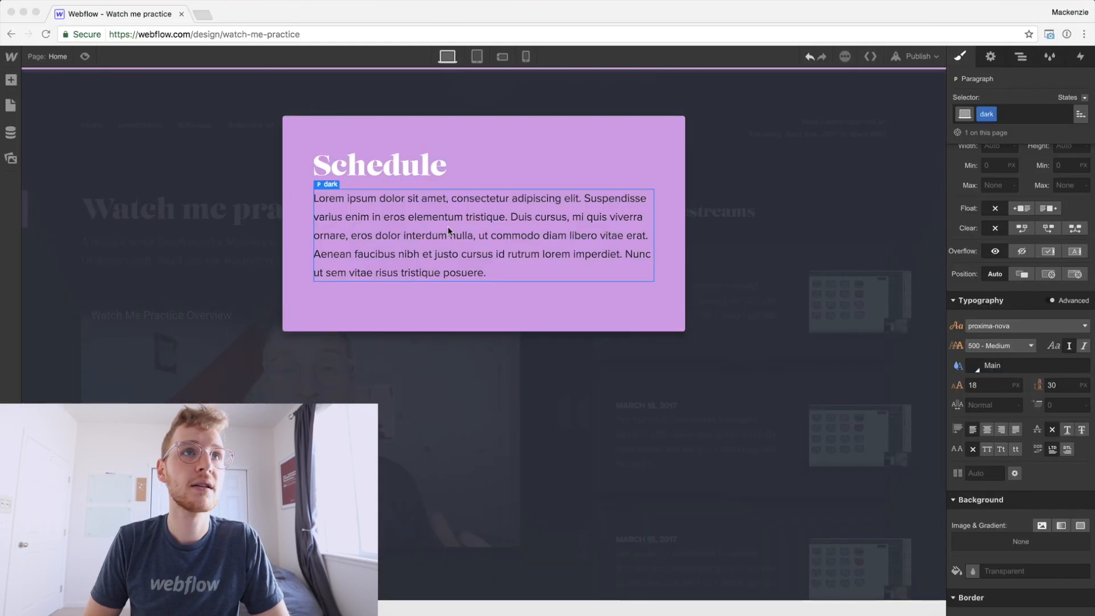
- Replace the modal's placeholder paragraph text with the copied livestream schedule text
double_click(440, 203)
key("super+a")
key("super+v")
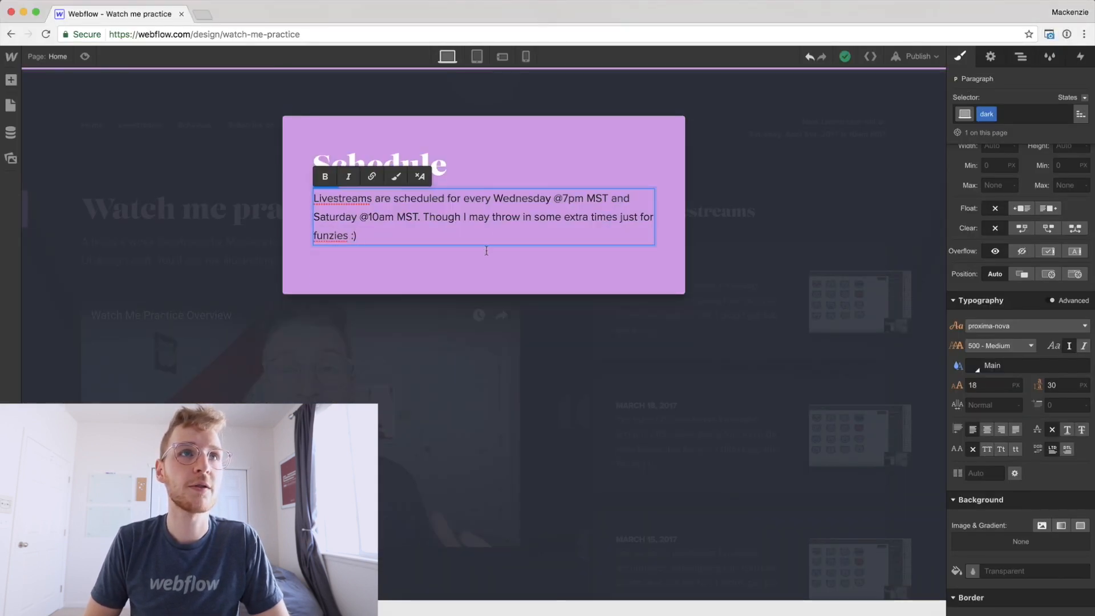
left_click(483, 254)
left_click(502, 208)
double_click(503, 208)
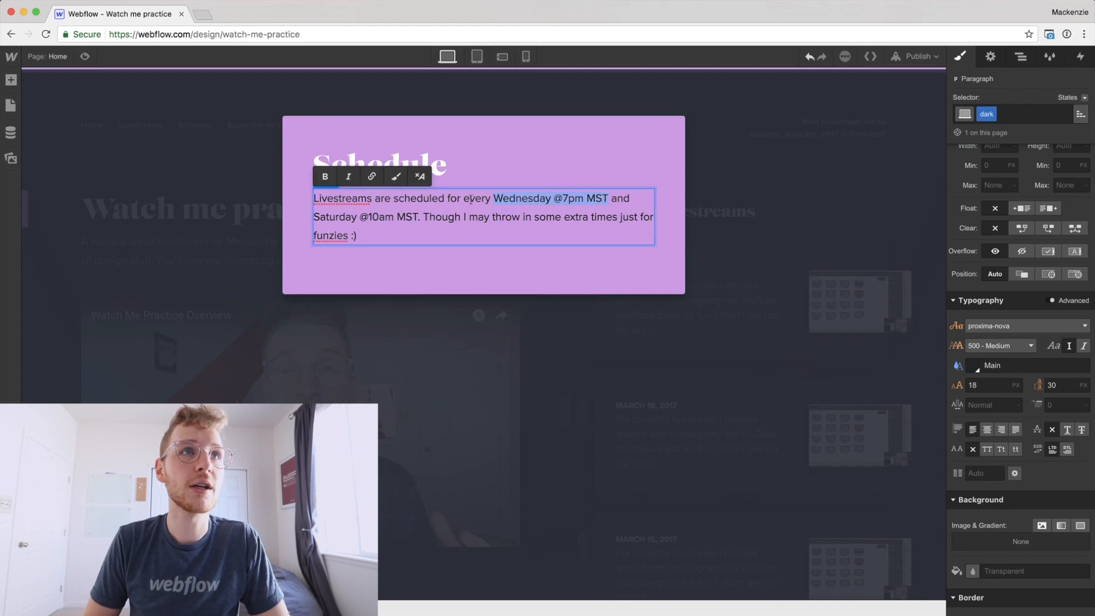
left_click(325, 176)
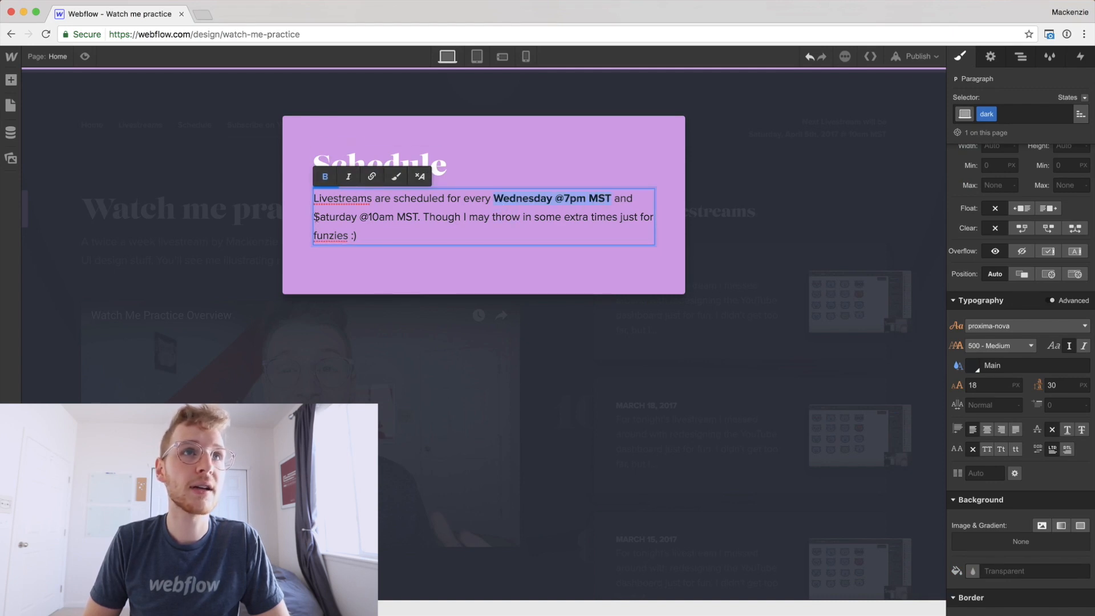
left_click(325, 176)
left_click(682, 223)
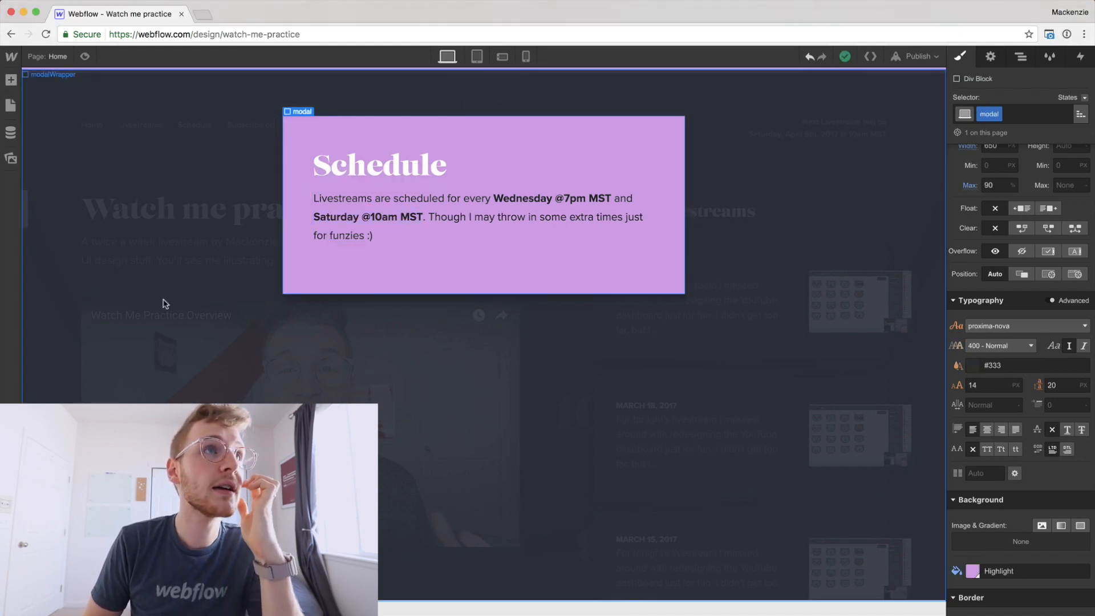
- Add a text block below the modal paragraph and give it a new class named subHead
left_click(11, 81)
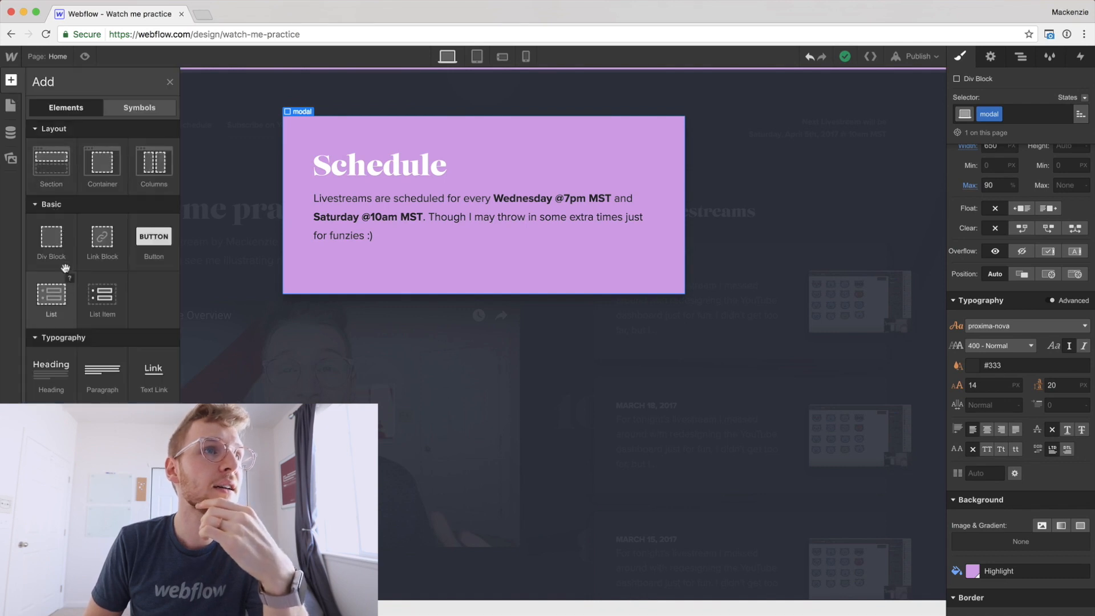
left_click_drag(52, 430, 346, 259)
left_click(1020, 114)
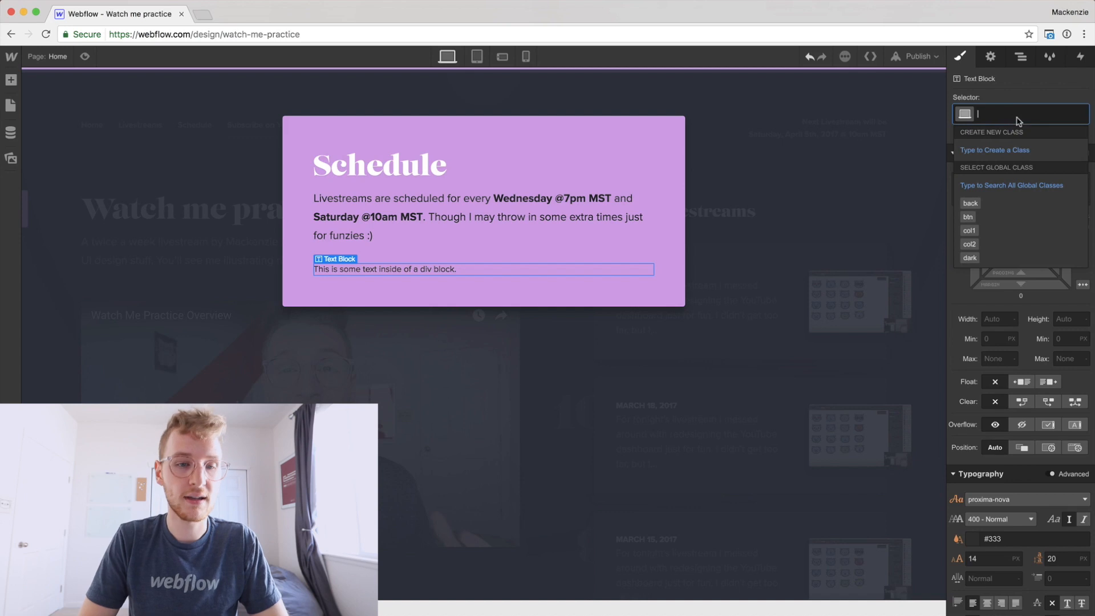
type("subHead")
key("Return")
- Set the subHead text colour to the Main Lighter swatch
scroll(979, 425, "down", 2)
left_click(974, 419)
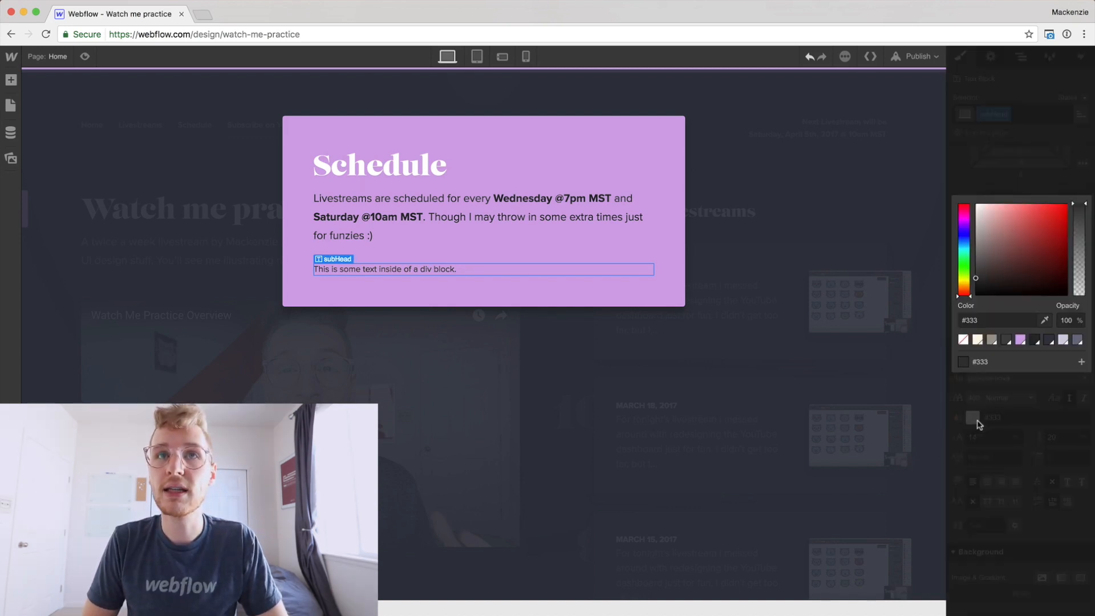
left_click(1049, 340)
left_click(1025, 408)
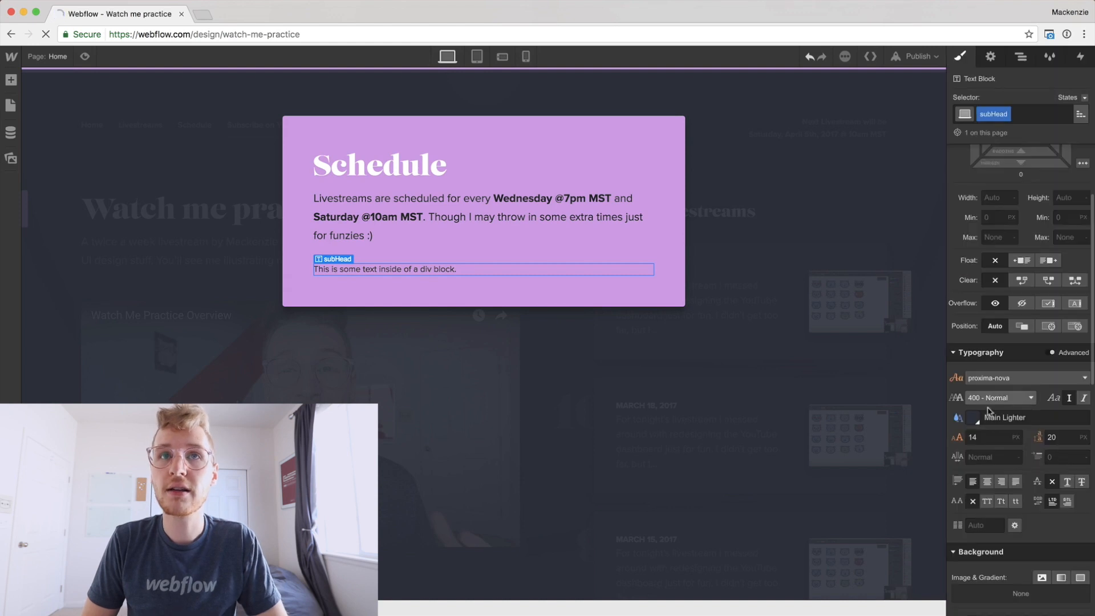
- Set the subHead typography to 18 px font size, 30 px line height and 700 - Bold weight
left_click(989, 437)
key("Up")
key("Up")
key("Up")
key("Up")
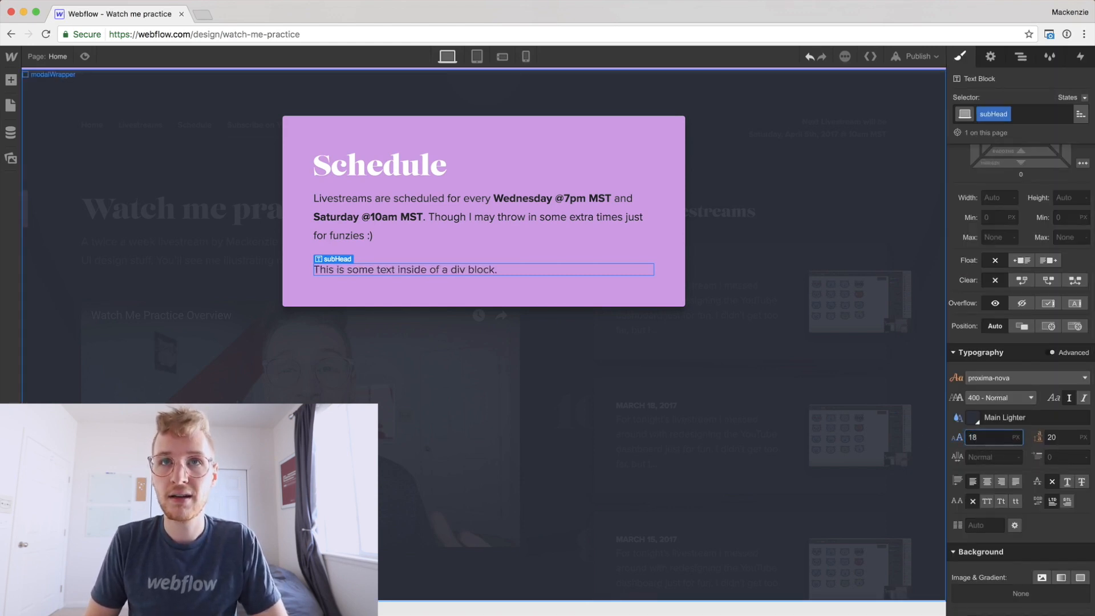
key("Tab")
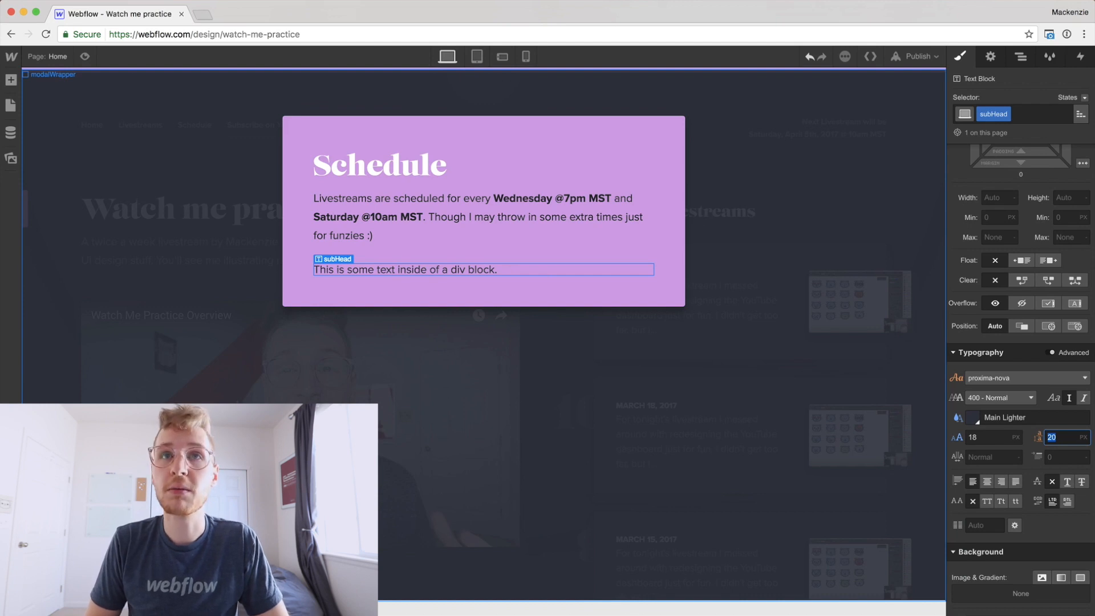
type("30")
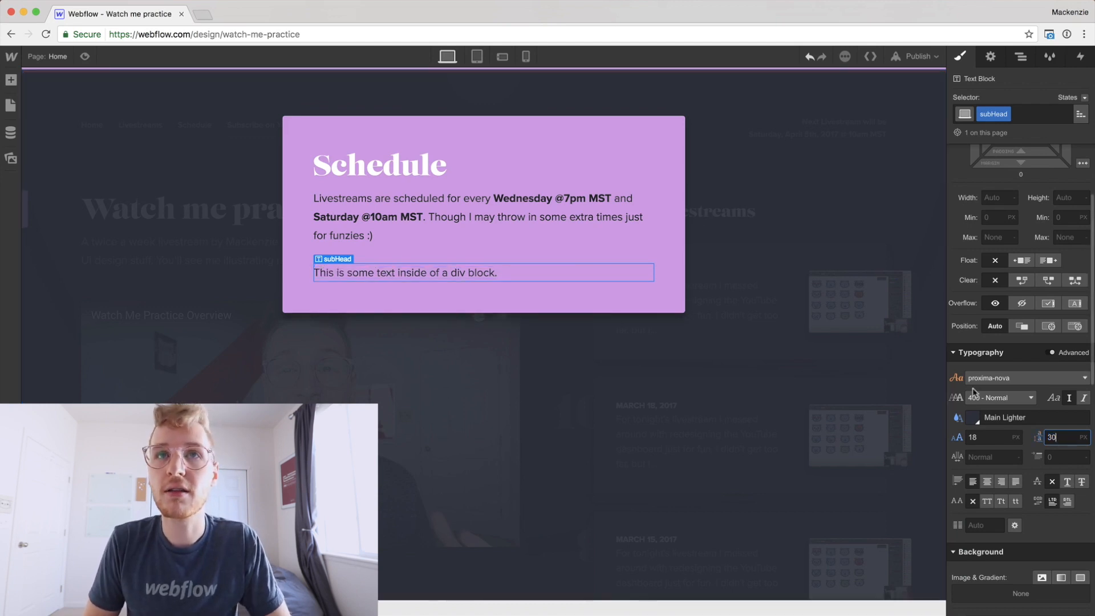
left_click(1000, 398)
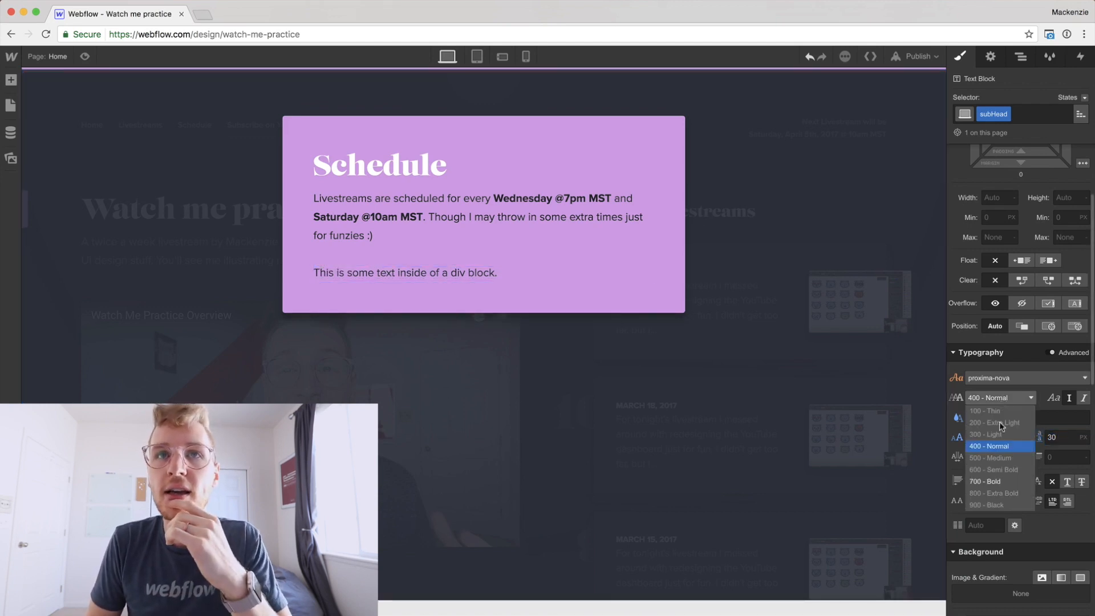
left_click(992, 482)
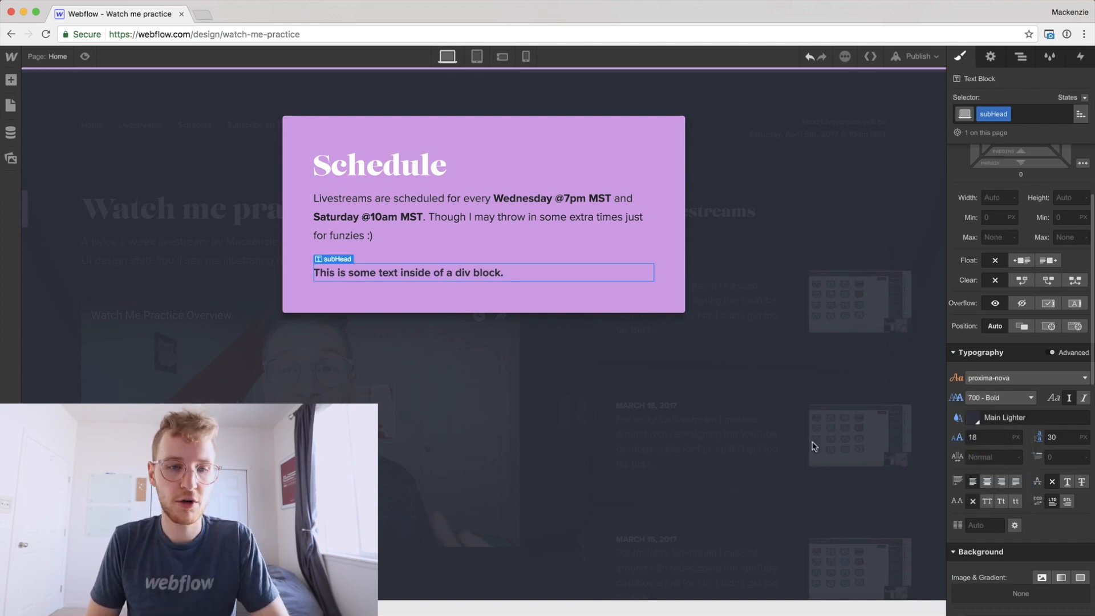
- Replace the subHead placeholder text with "Upcoming livestreams"
double_click(412, 272)
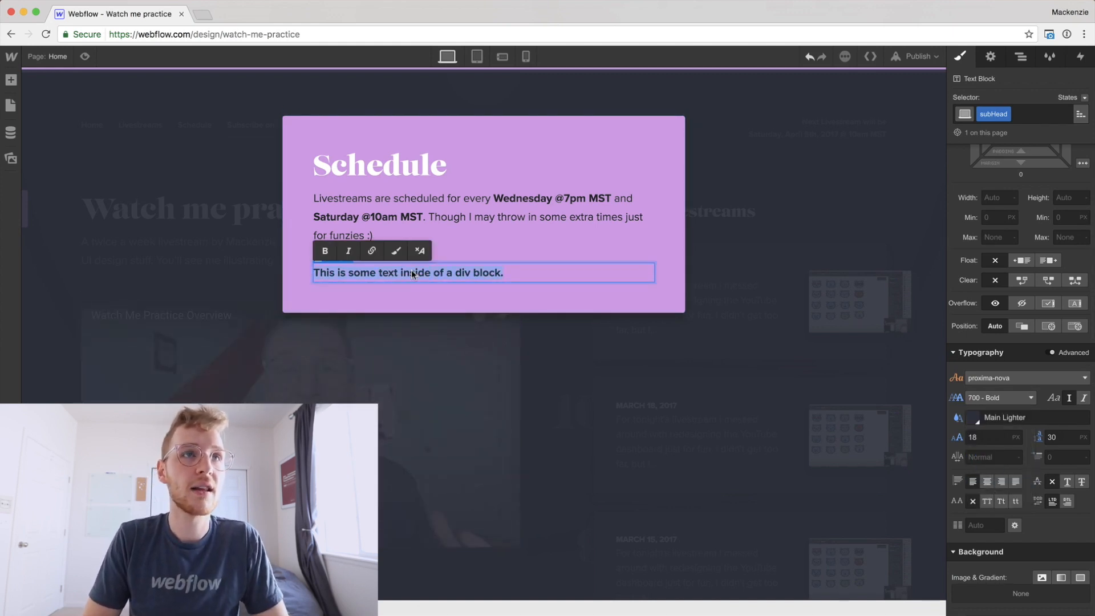
key("super+a")
type("Upcoming")
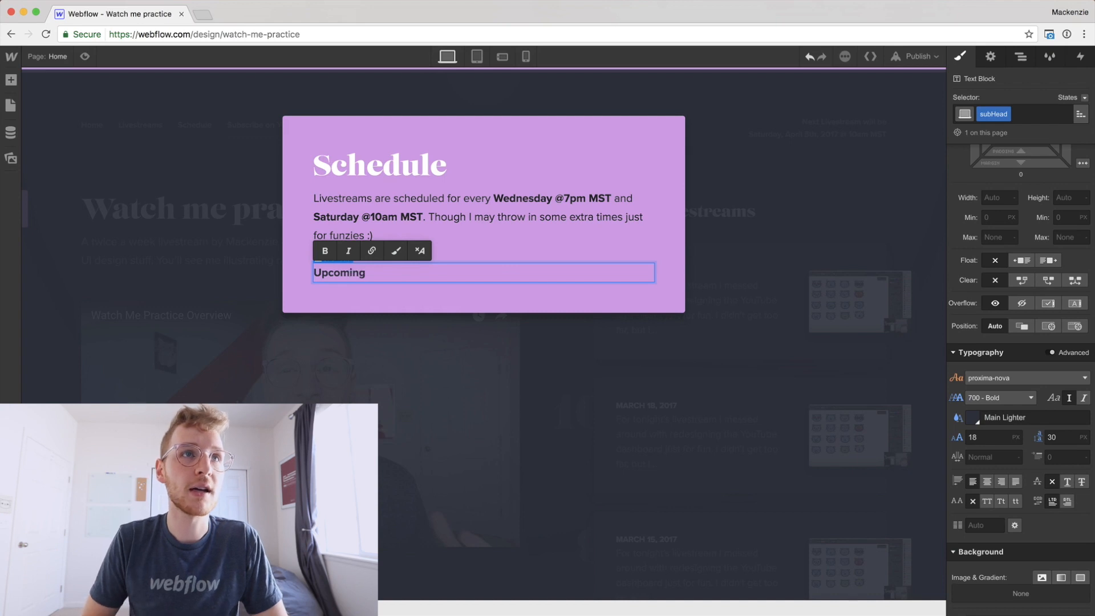
type(" livestream")
type("s")
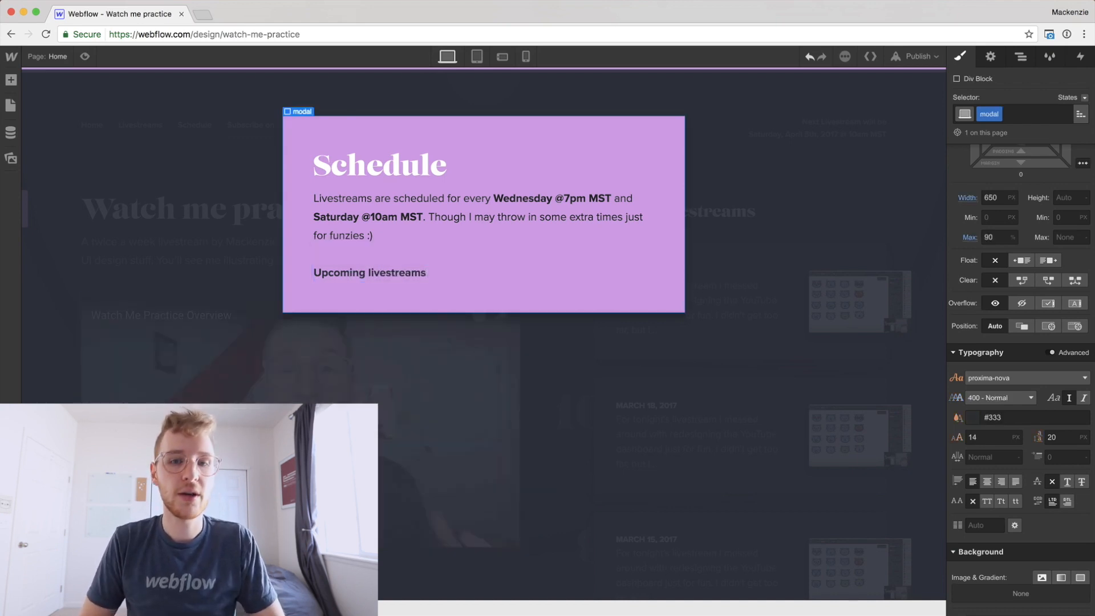
- Add a div block with class row below the subheading and make it a horizontal flex layout with space between and vertically centred children
key("super+Tab")
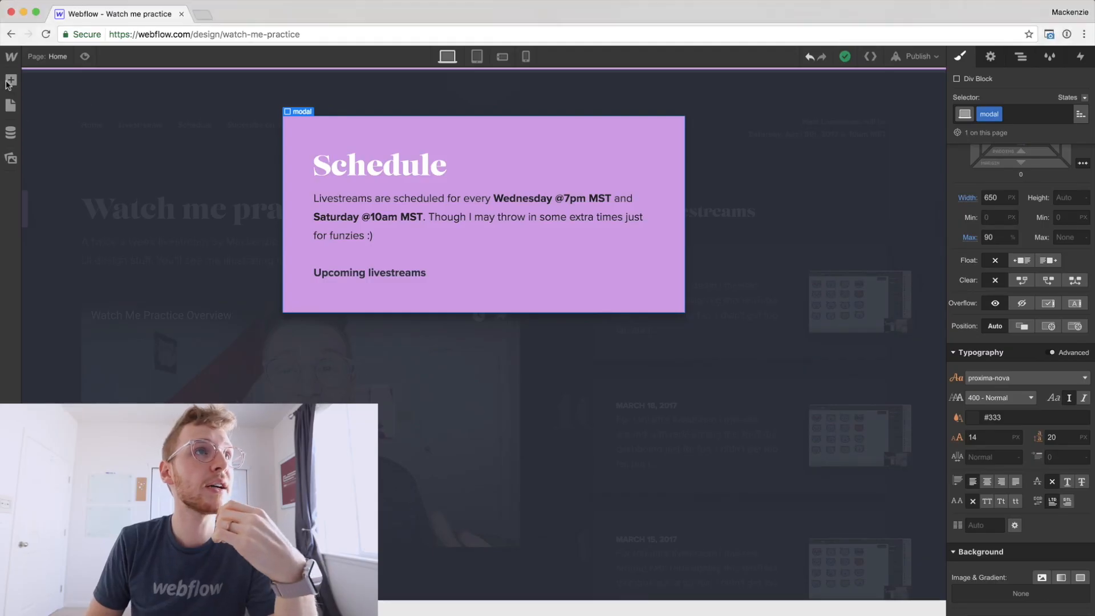
left_click(10, 80)
left_click_drag(51, 240, 370, 308)
left_click(1013, 117)
type("row")
key("Return")
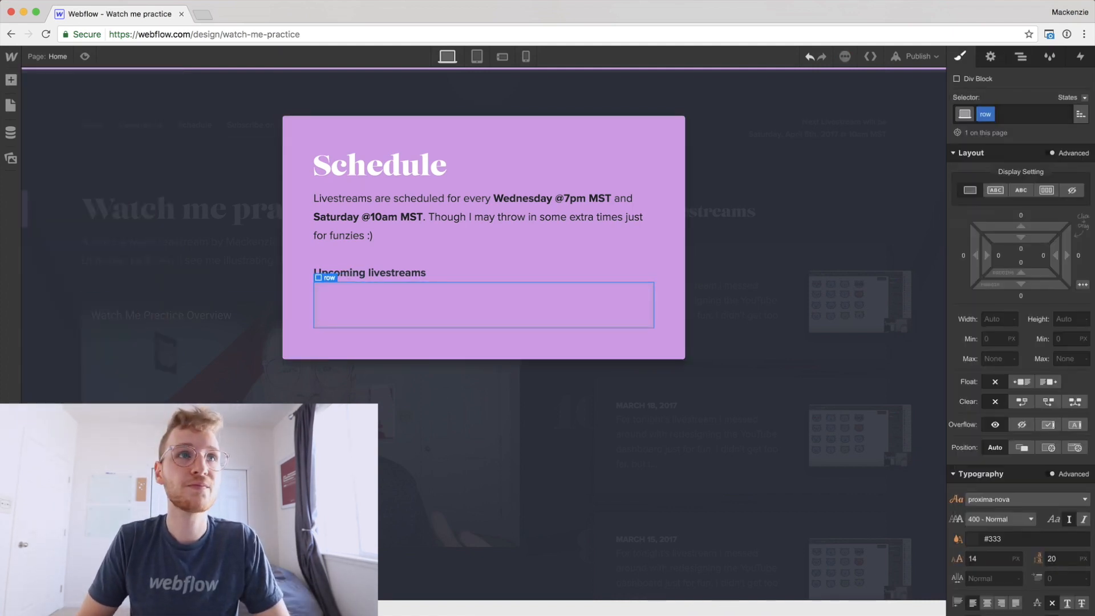
left_click(1045, 190)
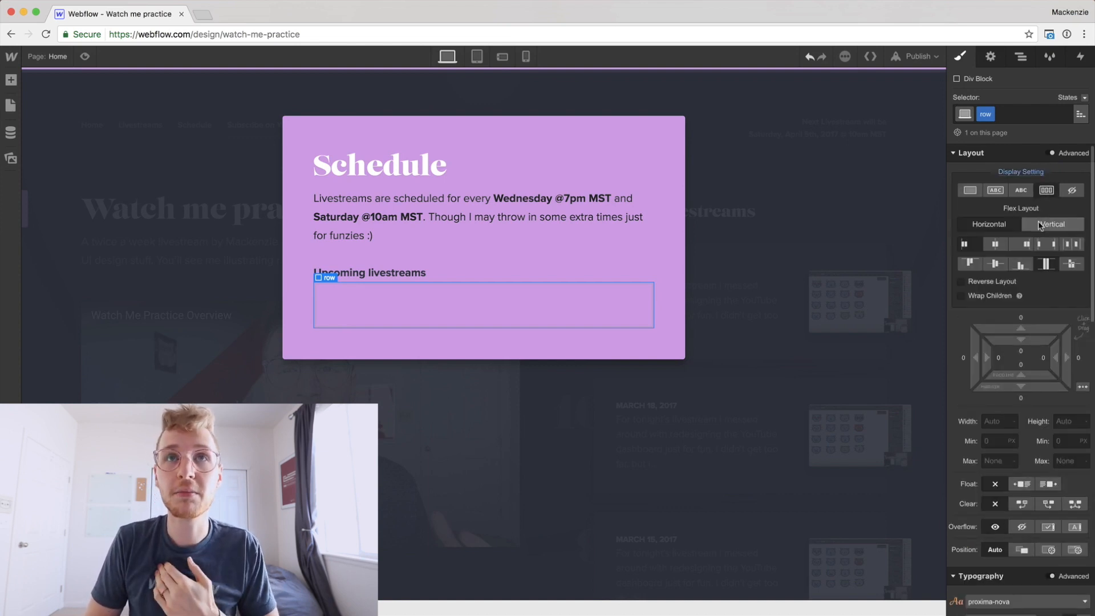
left_click(1048, 245)
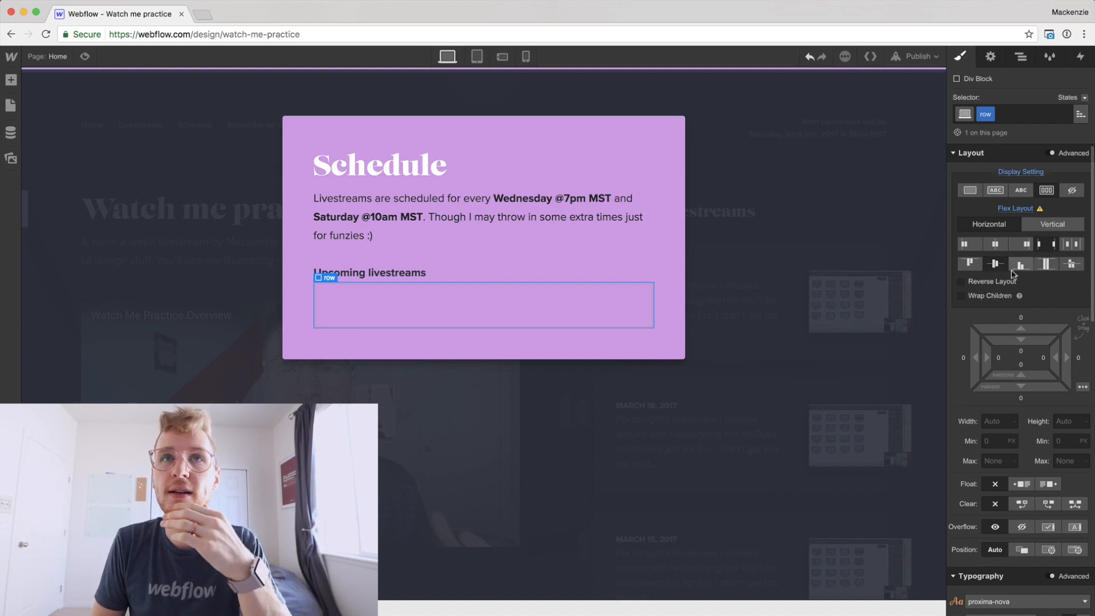
- Add a paragraph inside the row div and open its placeholder text for editing
left_click(10, 80)
left_click_drag(97, 376, 371, 309)
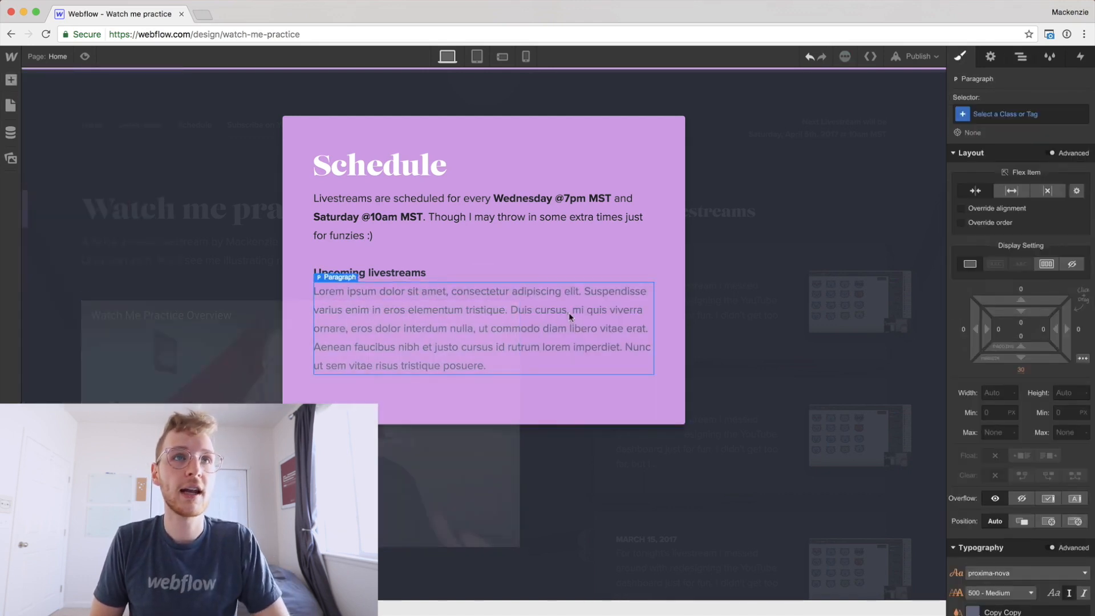
double_click(569, 312)
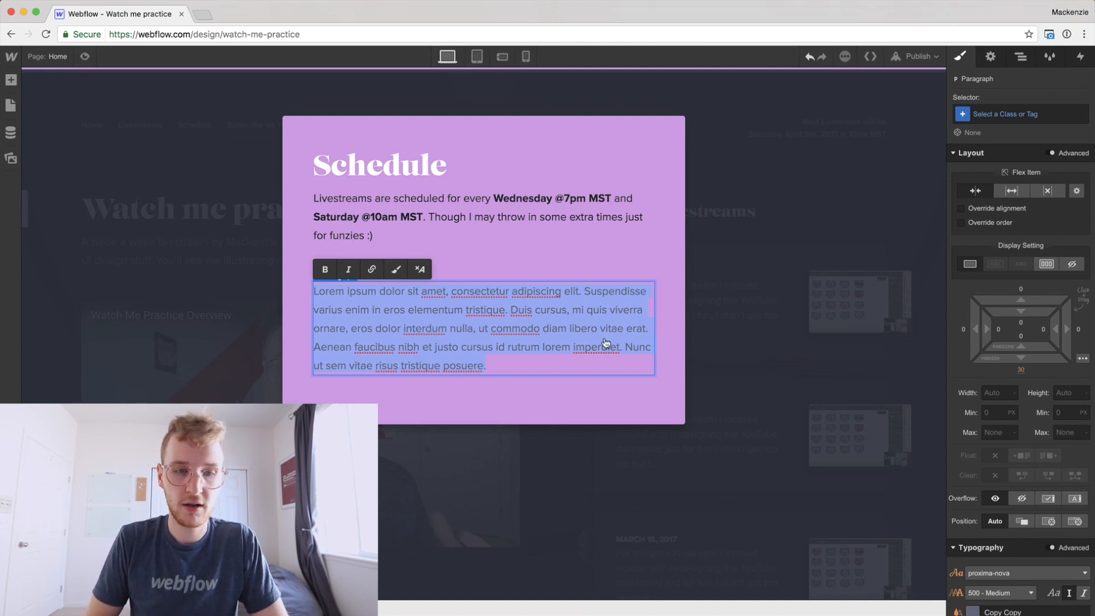
- Copy the first date, "Wednesday, March 29th, 2017", from the Sketch design and paste it over the row paragraph's placeholder text in Webflow
key("super+Tab")
left_click(440, 413)
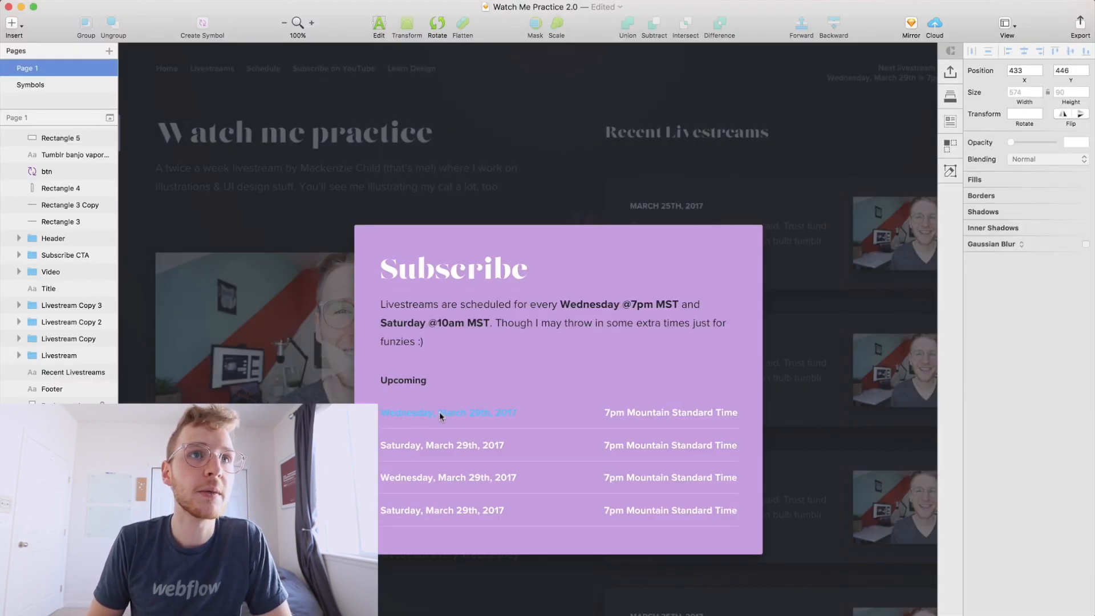
double_click(469, 412)
key("super+Tab")
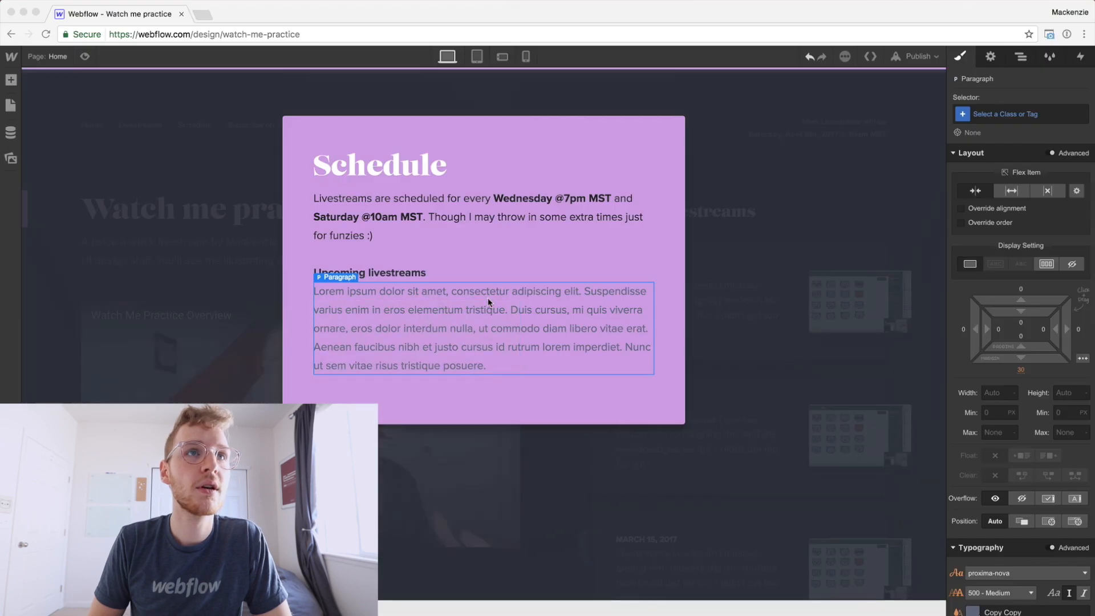
double_click(491, 301)
key("super+v")
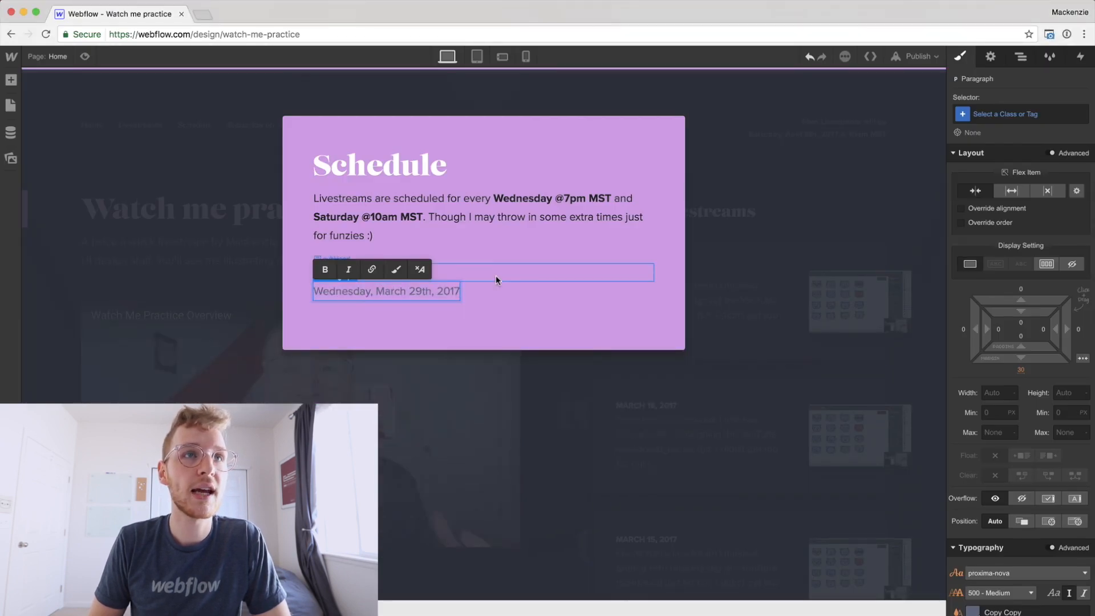
- Give the date paragraph in the row a new class named upcomingDate
left_click(516, 296)
left_click(515, 295)
left_click(402, 289)
left_click(992, 114)
type("upd")
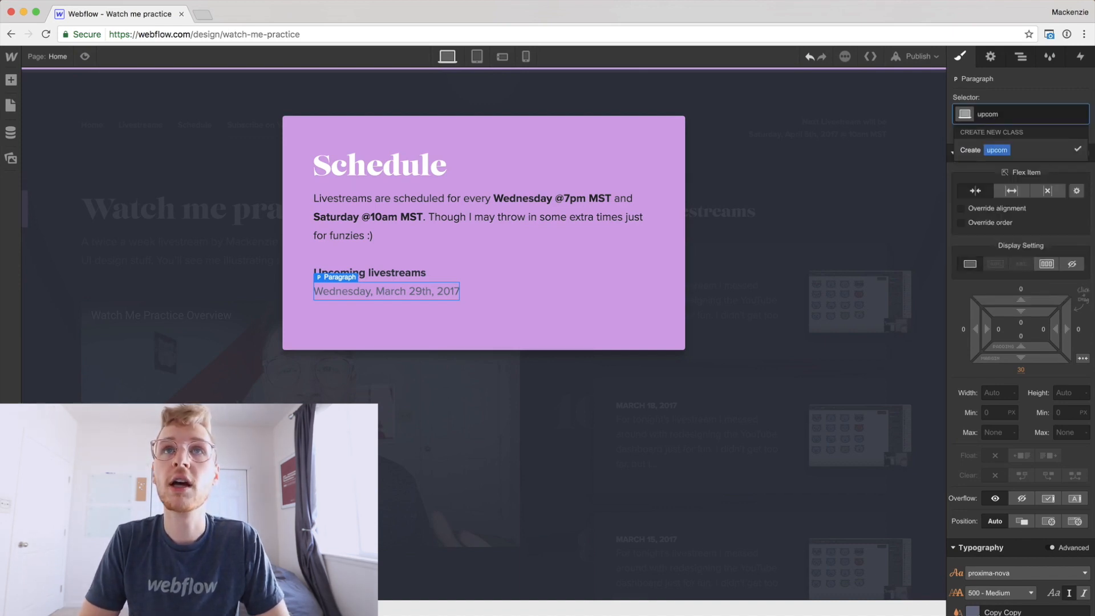
key("Return")
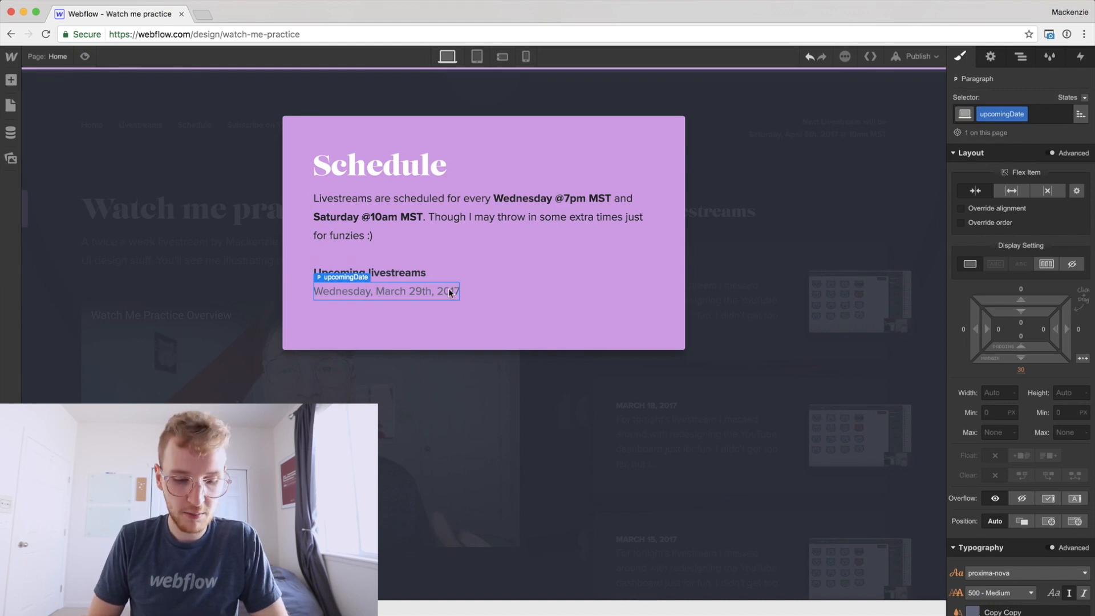
- Duplicate the date paragraph within the row and change the copy's text to "7pm Mountain Standard Time"
key("super+v")
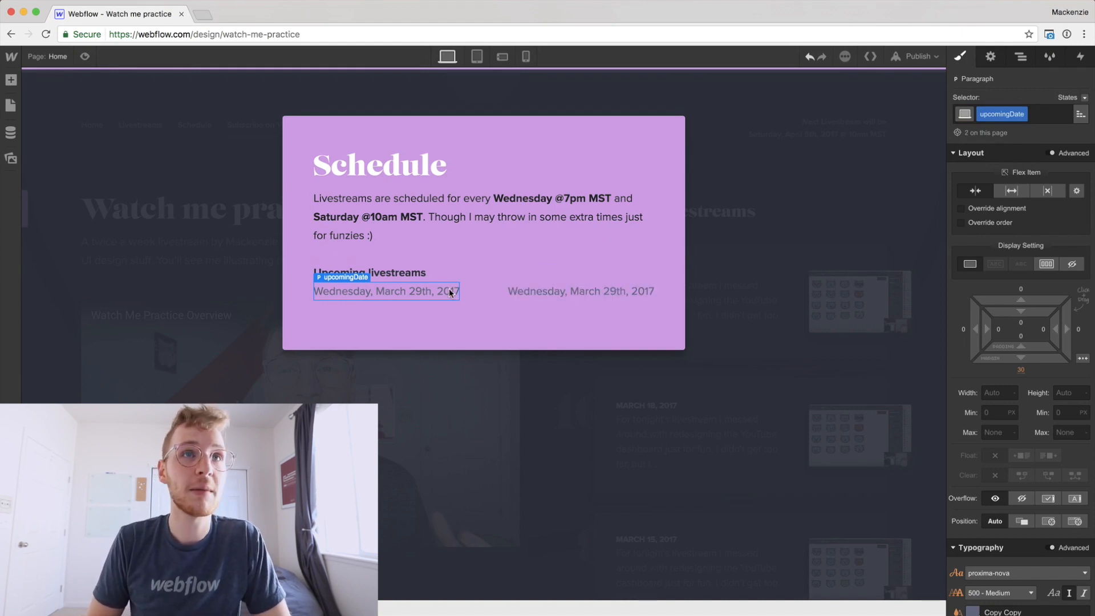
double_click(528, 295)
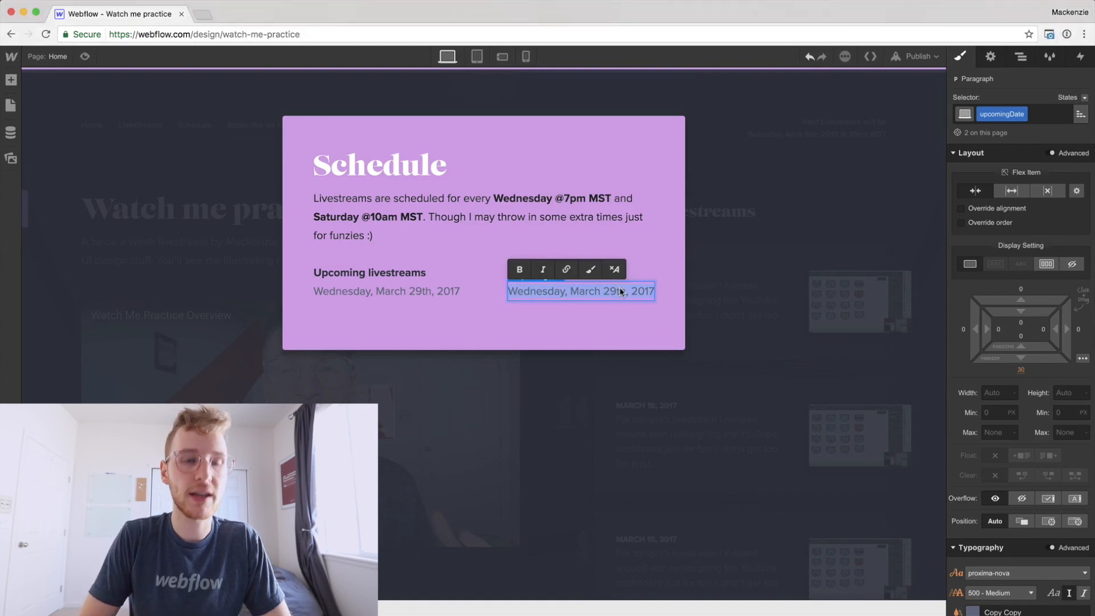
type("7pm MST")
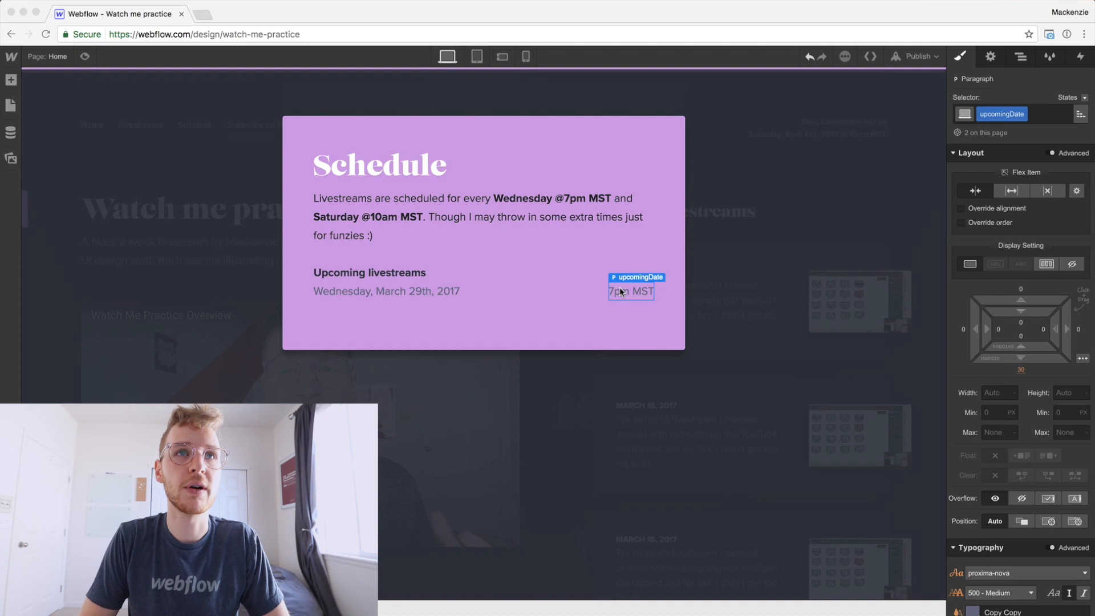
double_click(632, 291)
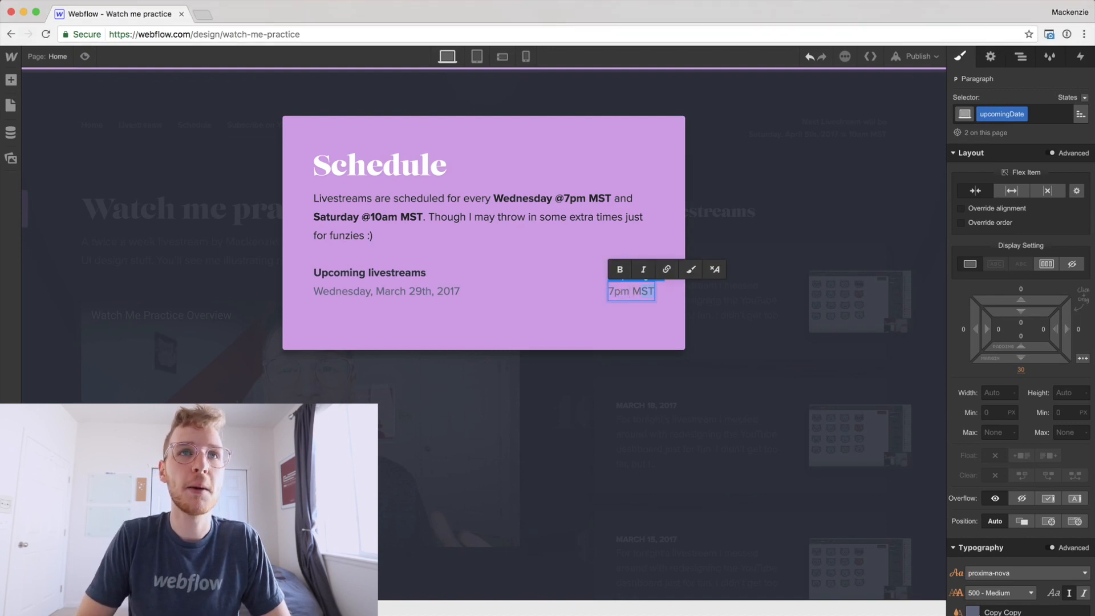
type("Mountain Stan")
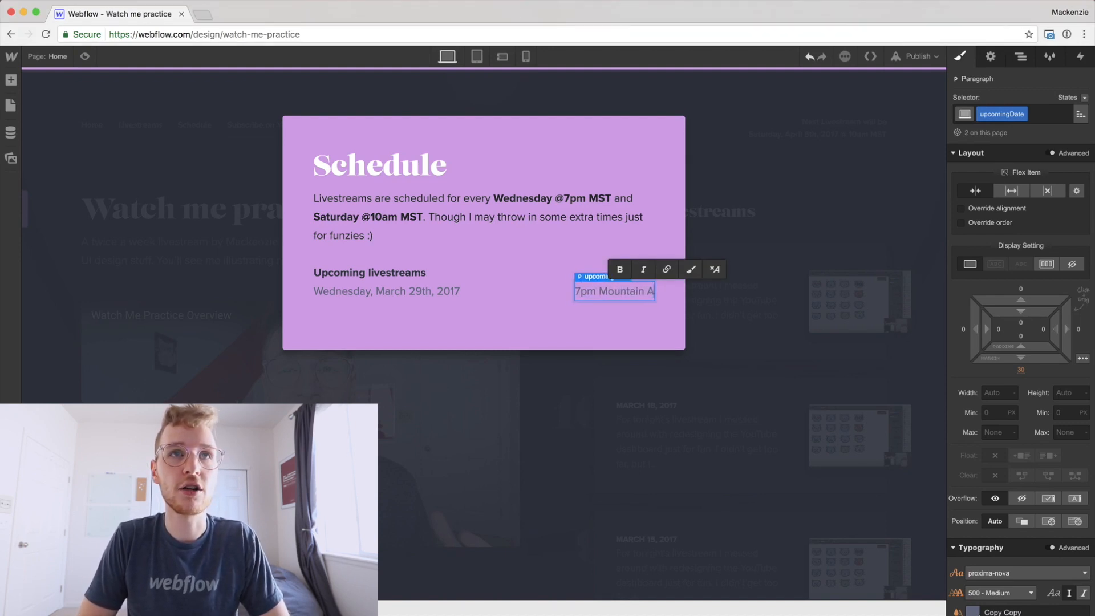
type("dard Time")
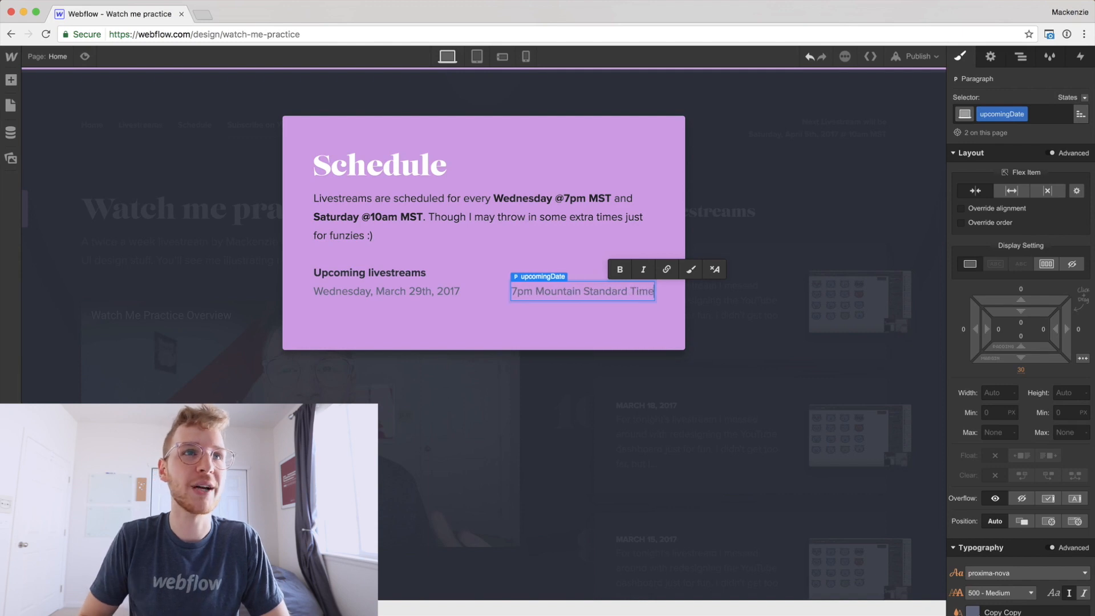
- Set the upcomingDate text colour to the white swatch
left_click(440, 281)
left_click(456, 295)
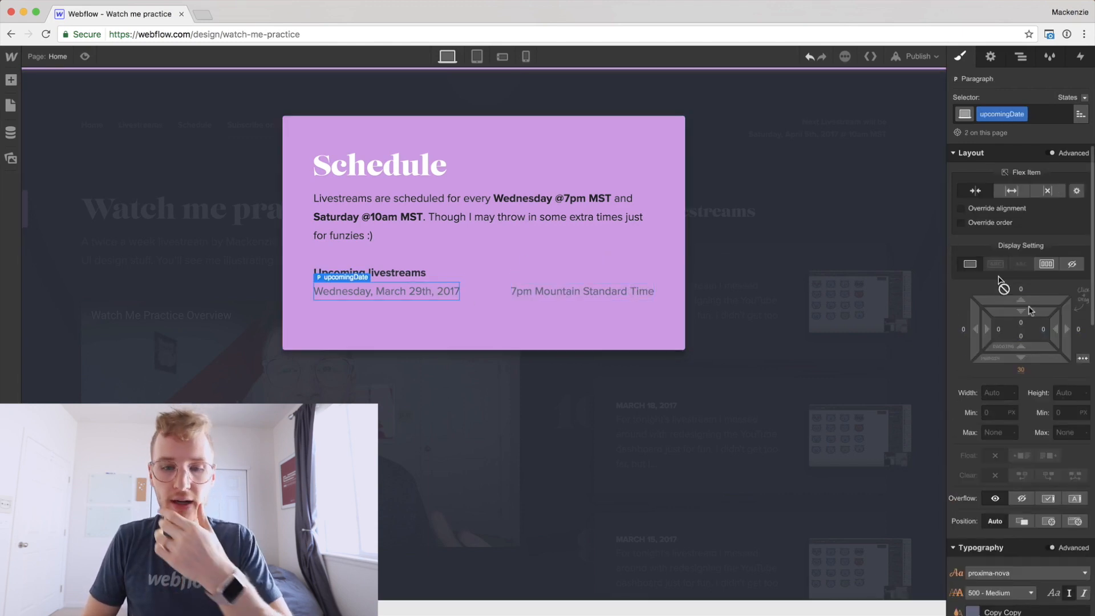
scroll(1038, 399, "down", 5)
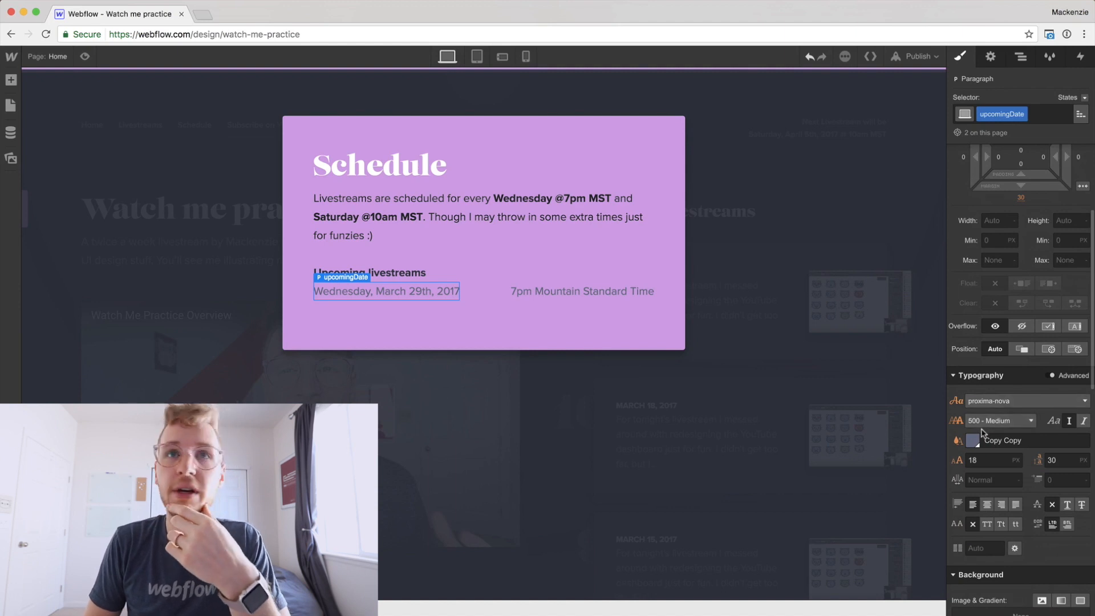
left_click(975, 444)
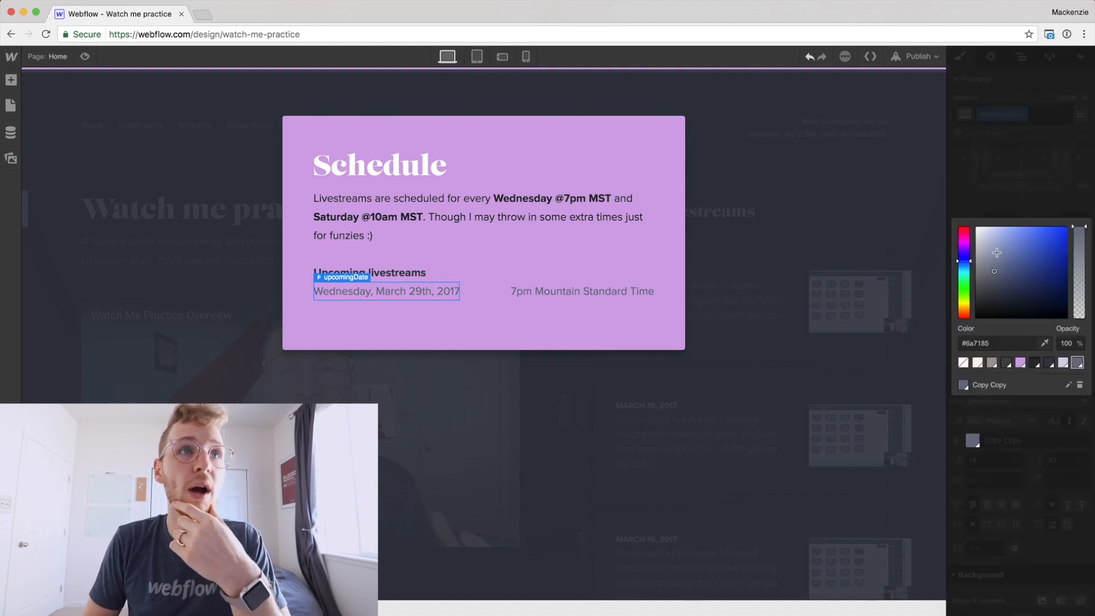
left_click(976, 362)
left_click(990, 438)
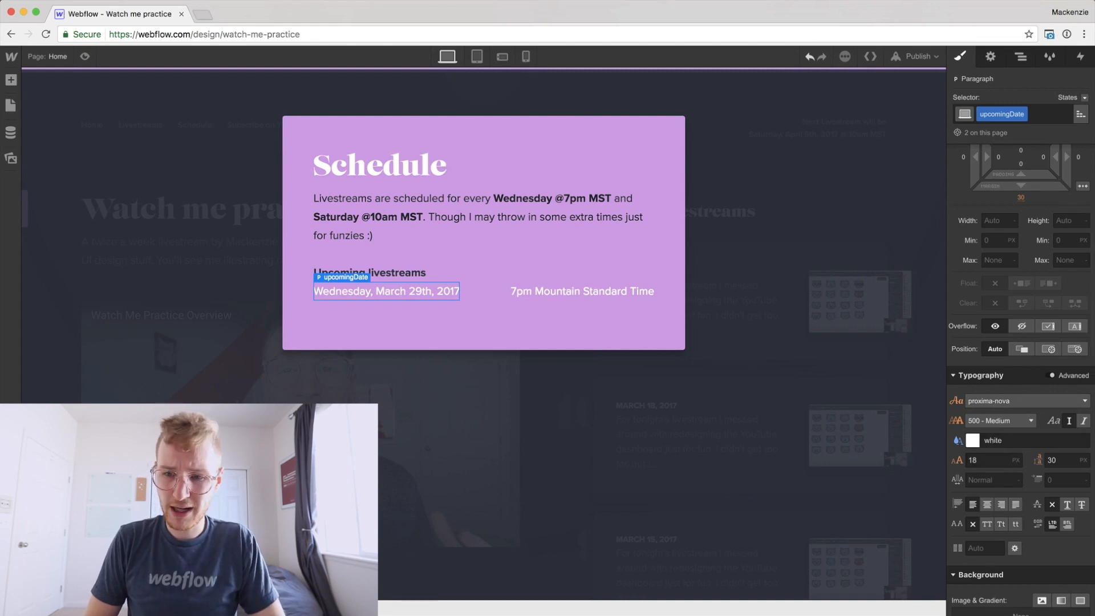
- Set the upcomingDate font size to 15 px and its weight to 700 - Bold
left_click(991, 459)
key("Down")
key("Down")
key("Down")
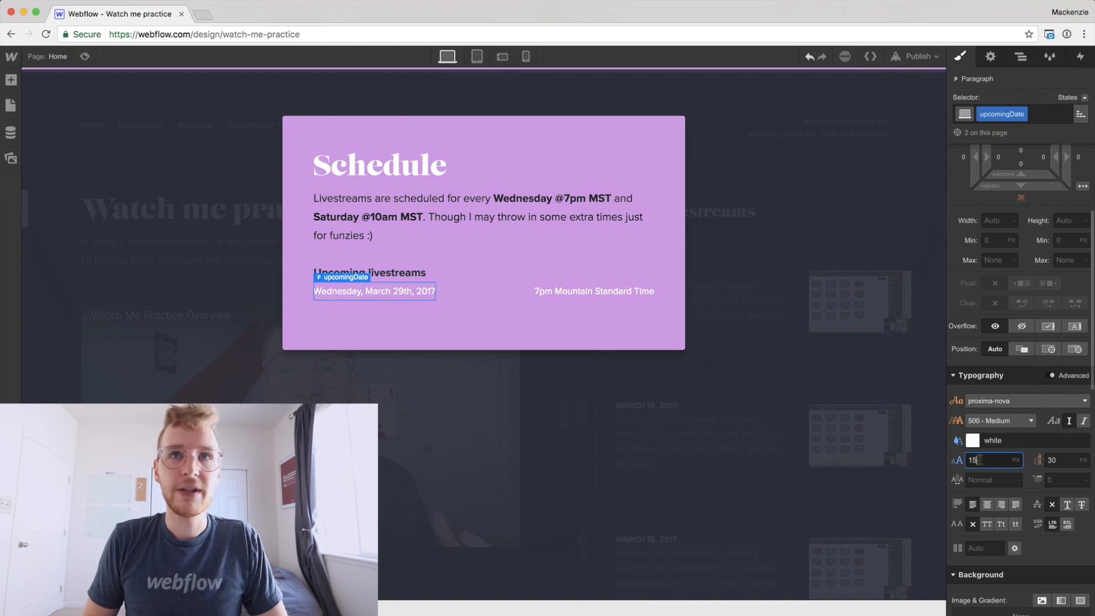
left_click(998, 421)
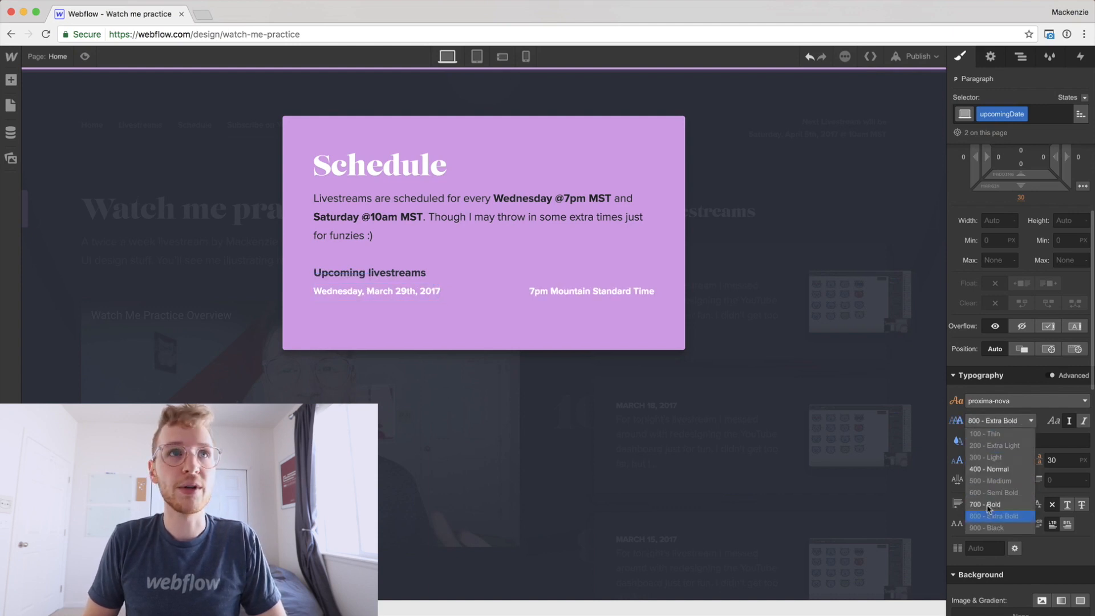
left_click(989, 507)
scroll(1015, 353, "up", 3)
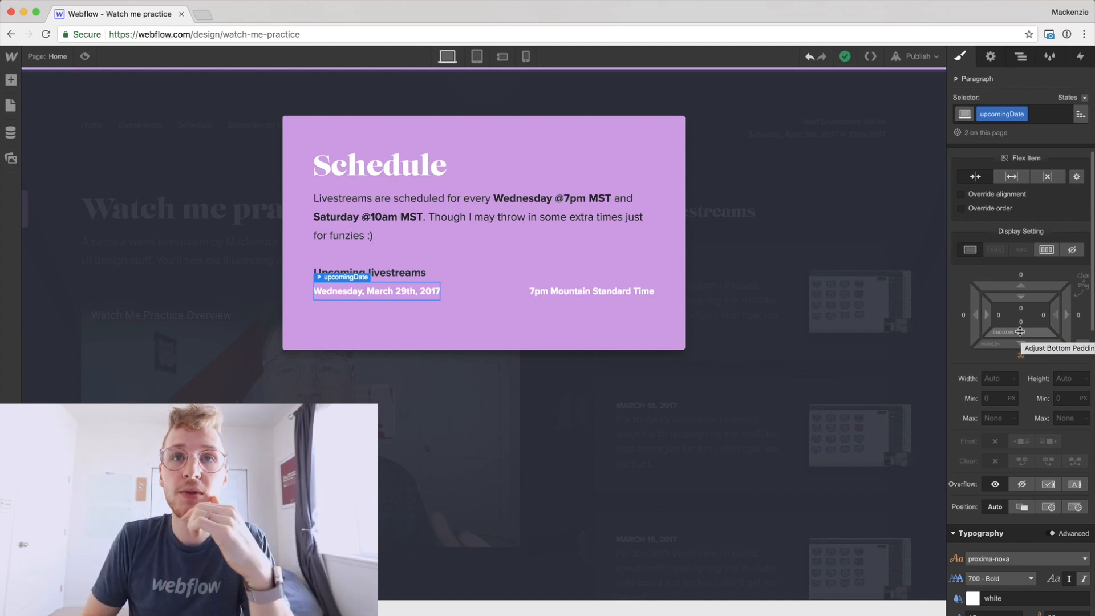
scroll(1020, 330, "down", 10)
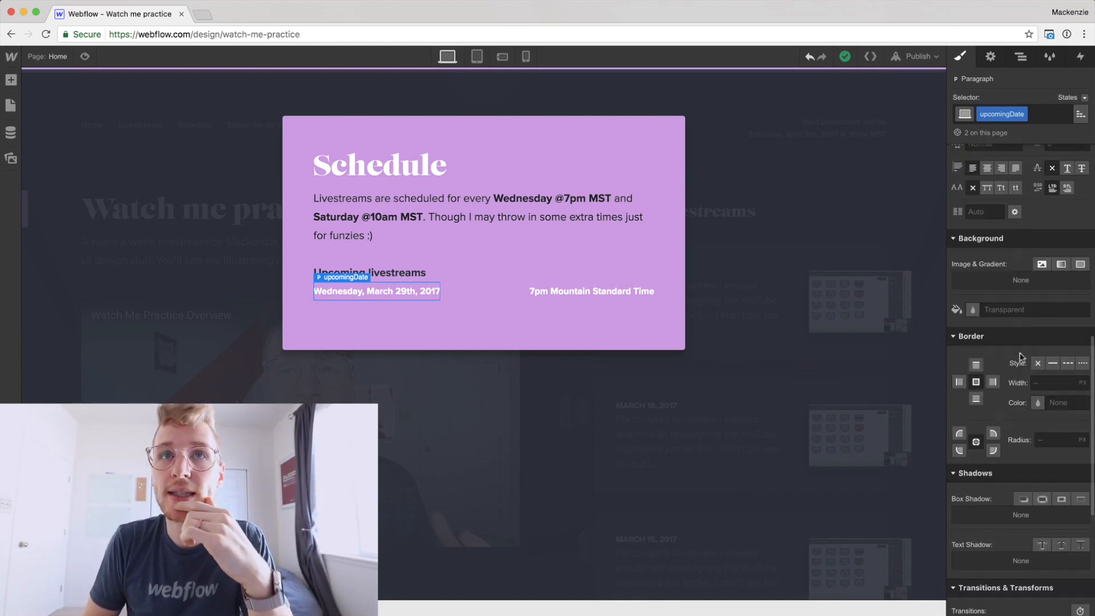
- Try a solid 1 px bottom border on the upcomingDate class
left_click(976, 399)
left_click(1053, 364)
left_click(1046, 383)
- Sample the divider-line colour #dfbfed beneath the first date row in the Sketch design and return to Webflow
key("super+Tab")
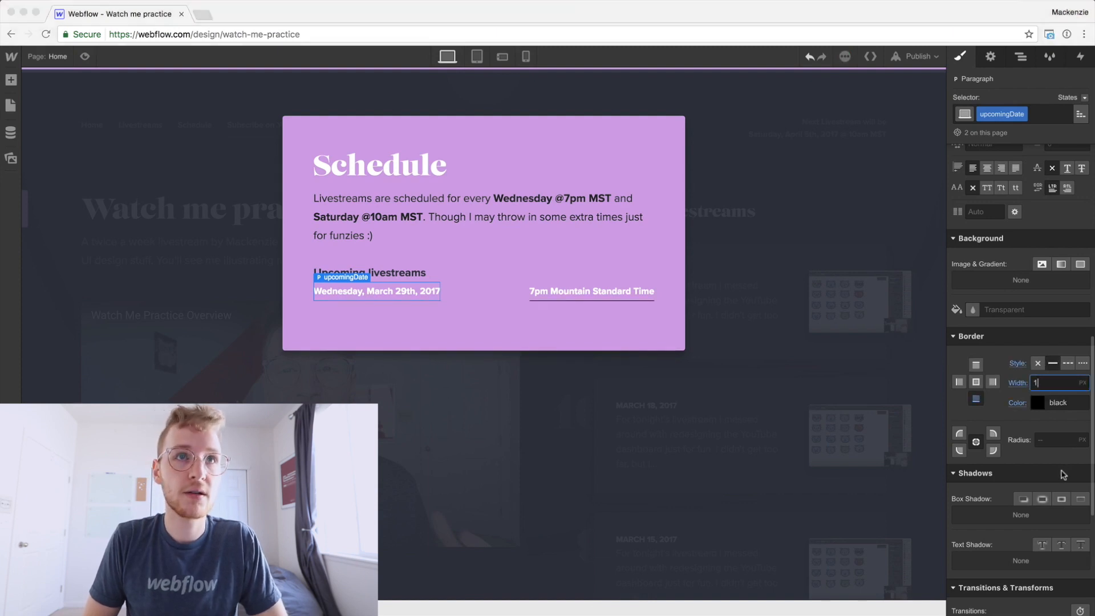
key("shift+super+c")
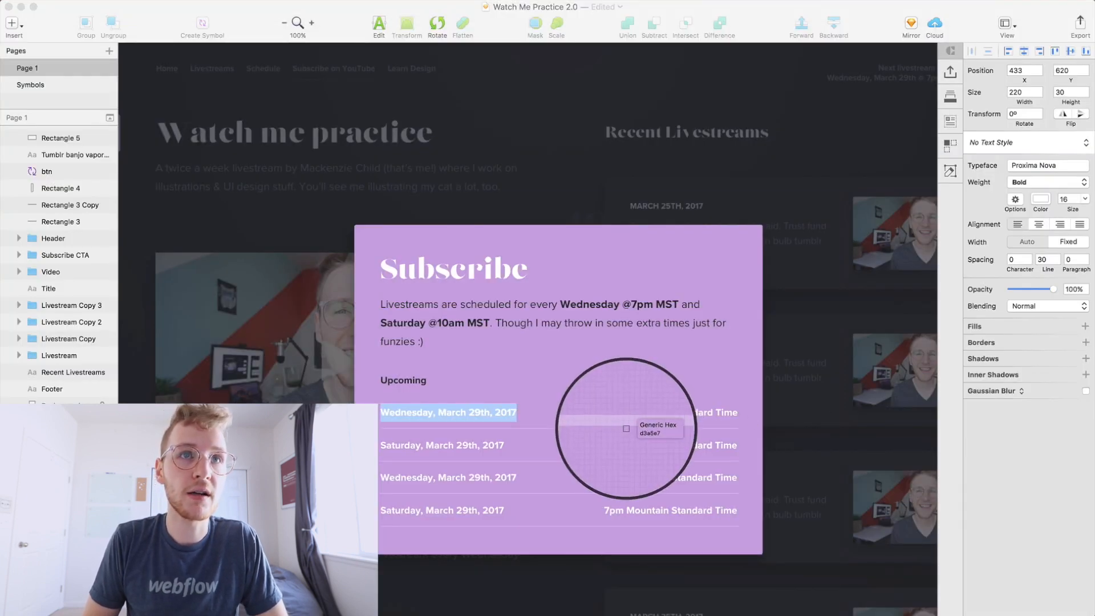
left_click(627, 427)
key("super+Tab")
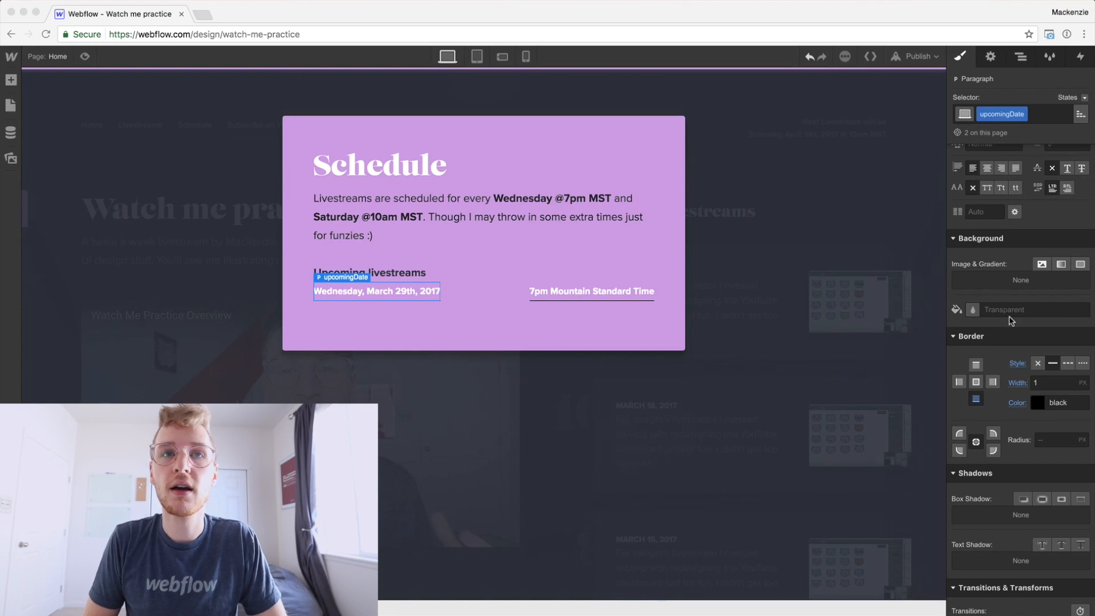
key("super+Tab")
key("shift+super+c")
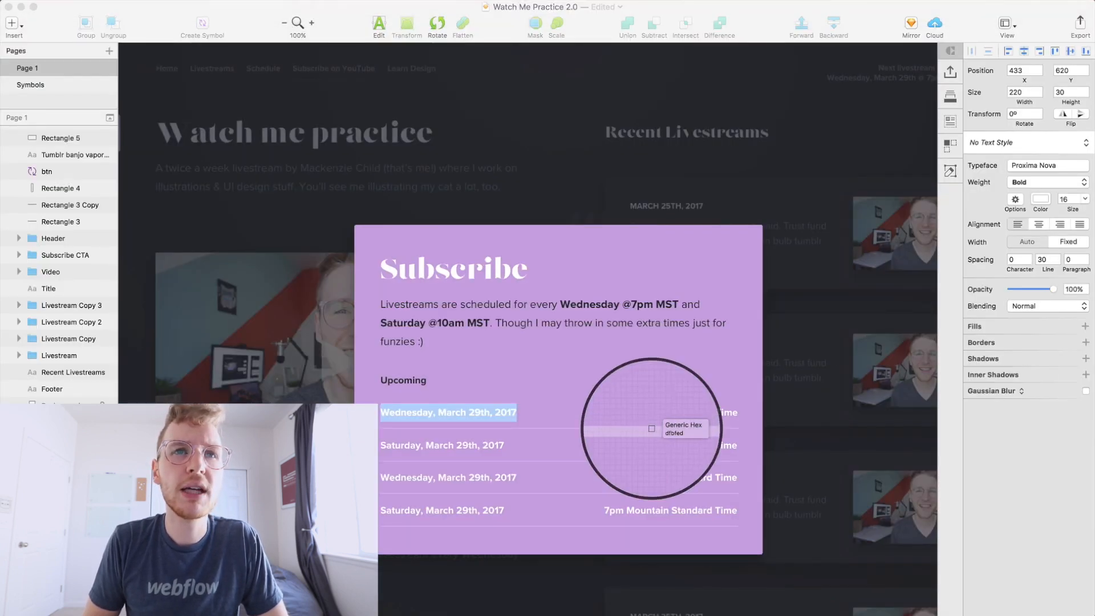
key("super+Tab")
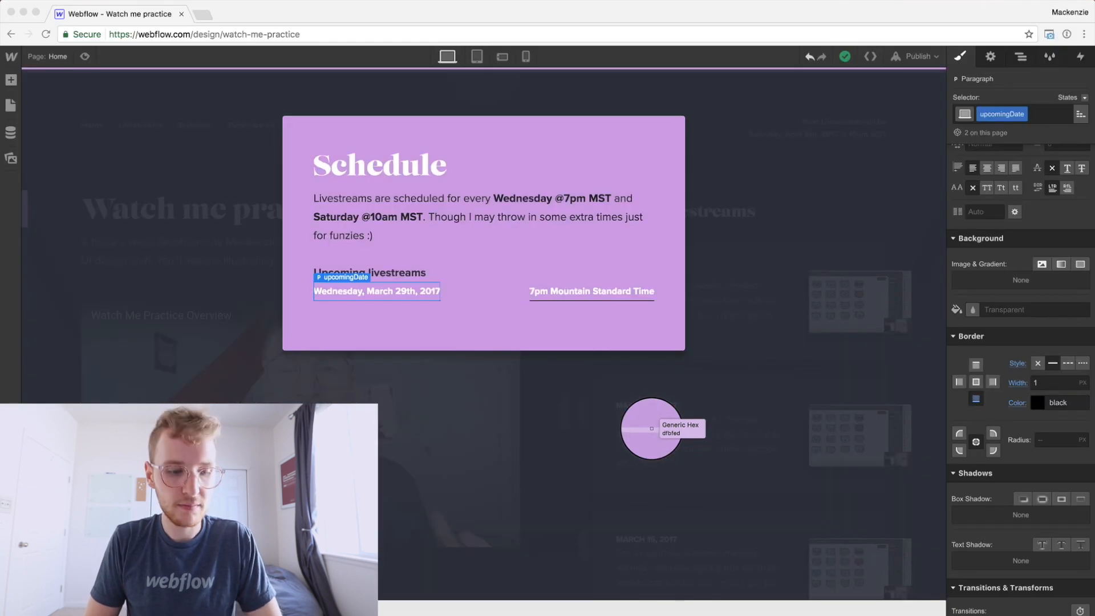
left_click(651, 428)
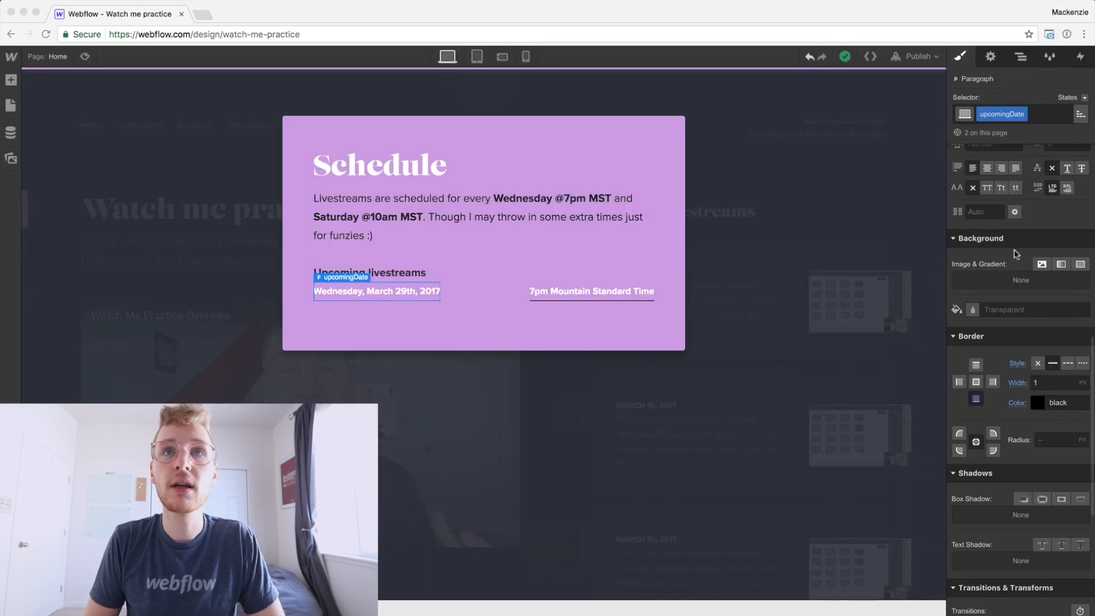
- Set the upcomingDate border colour to #dfbfed, and remove the border style from that class
left_click(1060, 403)
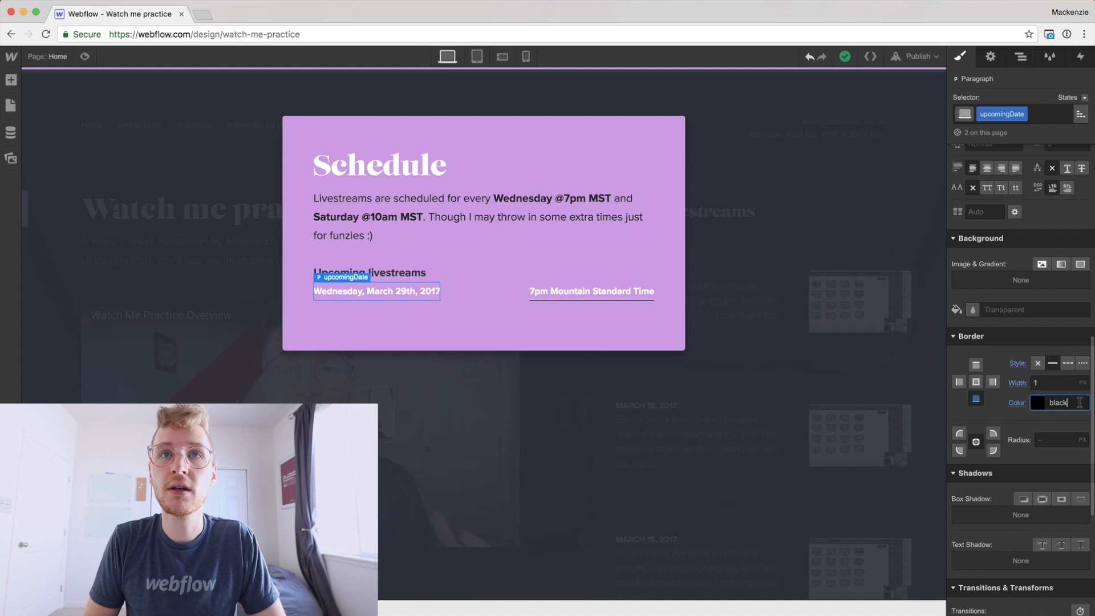
type("#dfbfed")
key("Tab")
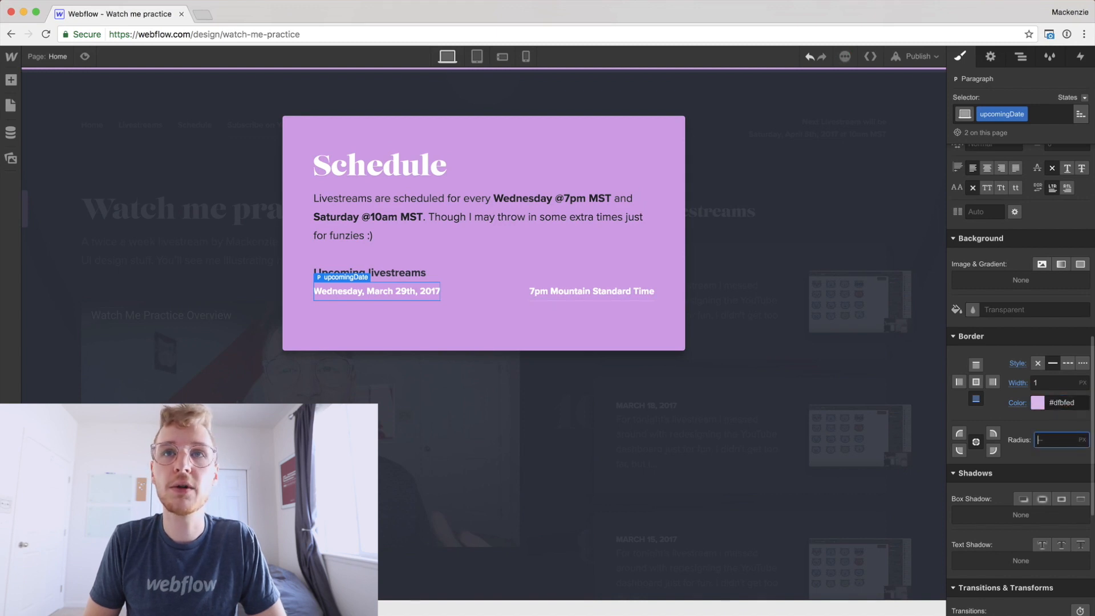
left_click(1018, 363)
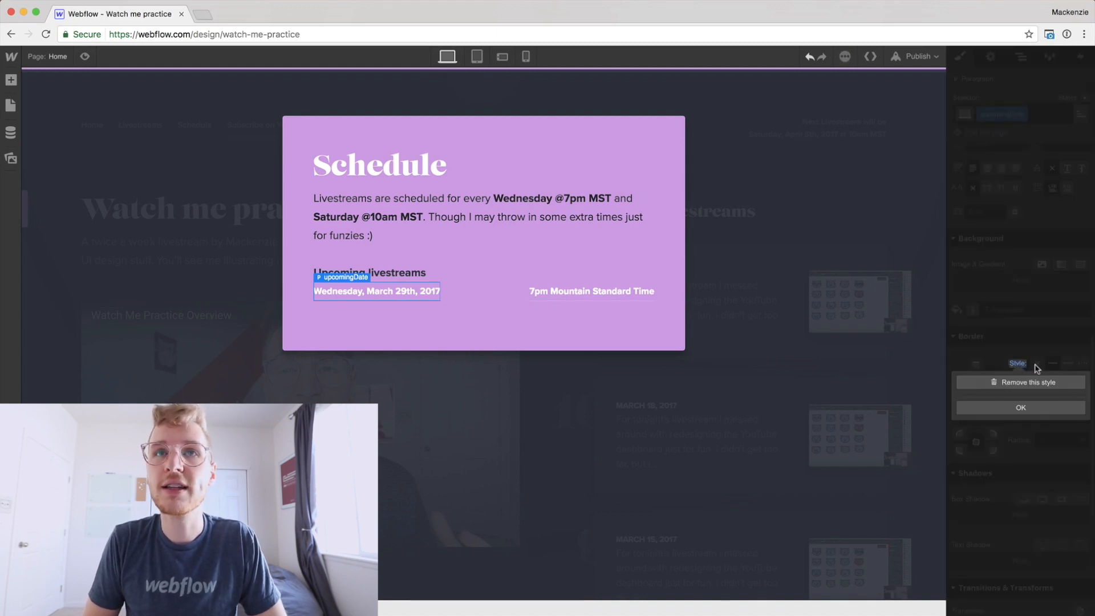
left_click(1026, 382)
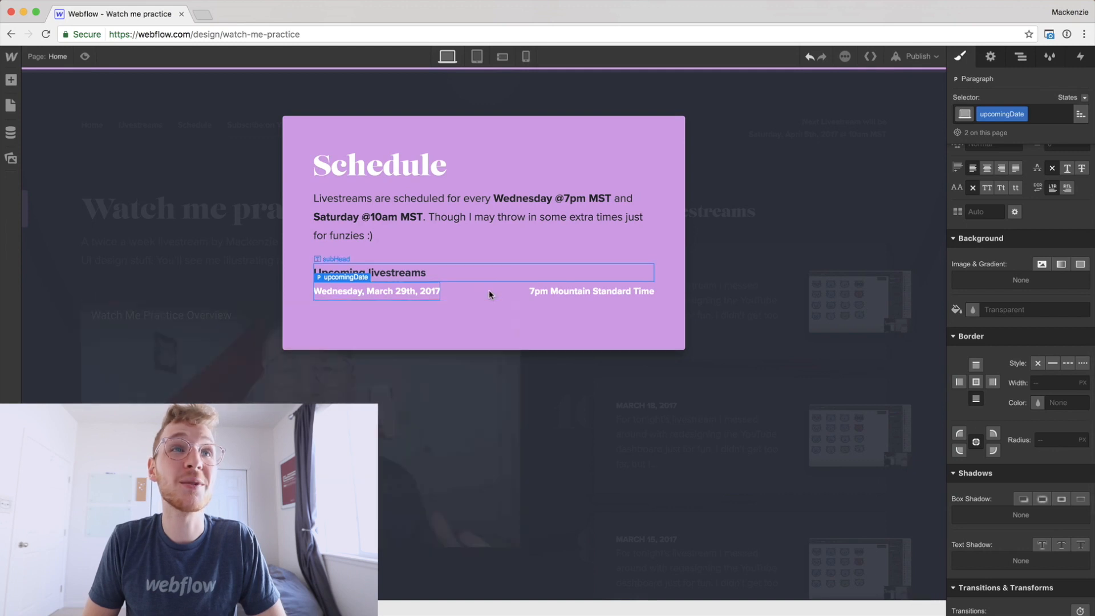
- Give the row div a solid 1 px bottom border in #dfbfed
left_click(489, 291)
left_click(976, 427)
left_click(1052, 391)
left_click(1049, 411)
type("1")
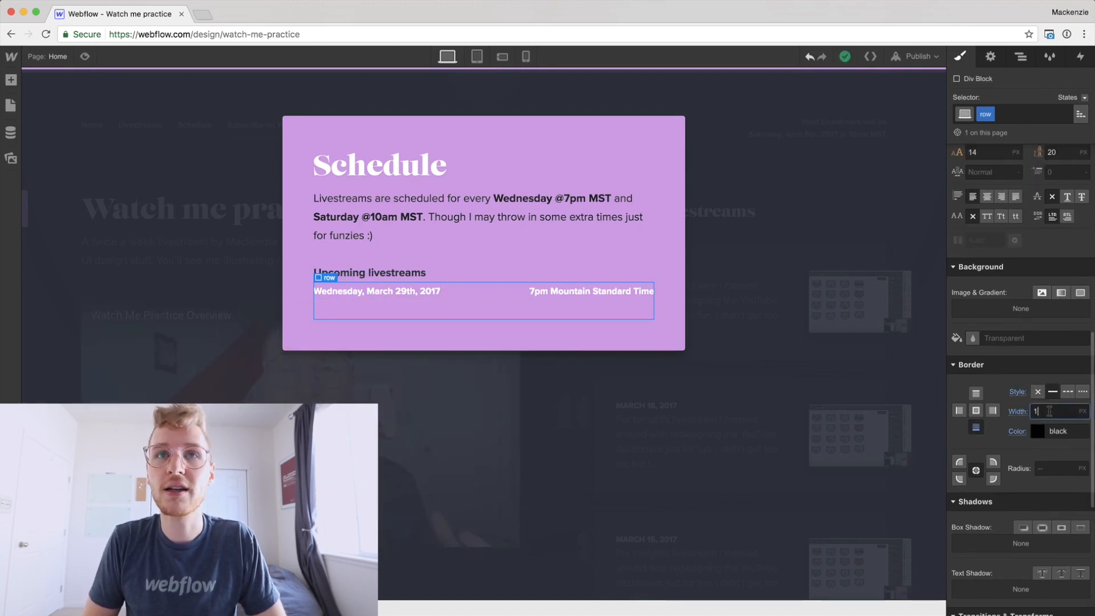
key("Tab")
type("#dfbfed")
key("Tab")
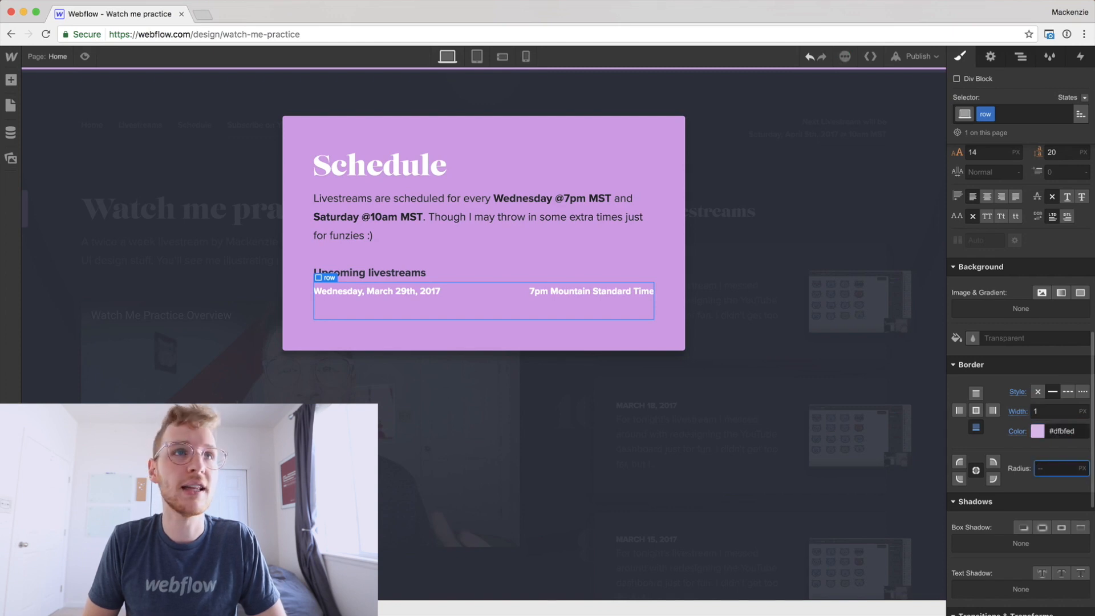
left_click(654, 269)
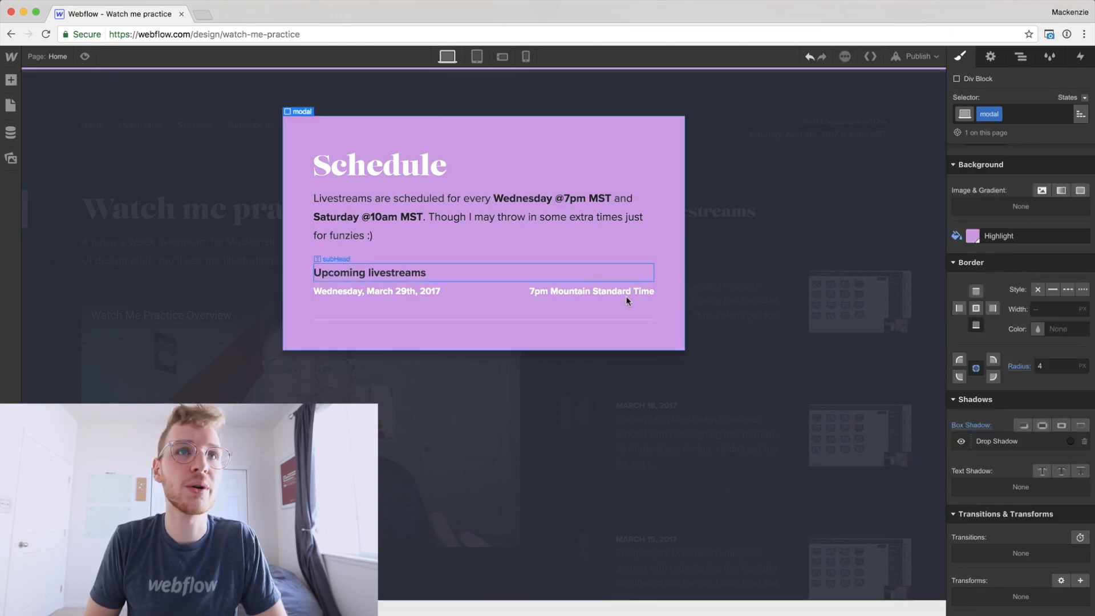
- Set the bottom margin of the upcomingDate class to 0 on the time paragraph in the row
left_click(607, 310)
scroll(1020, 285, "up", 10)
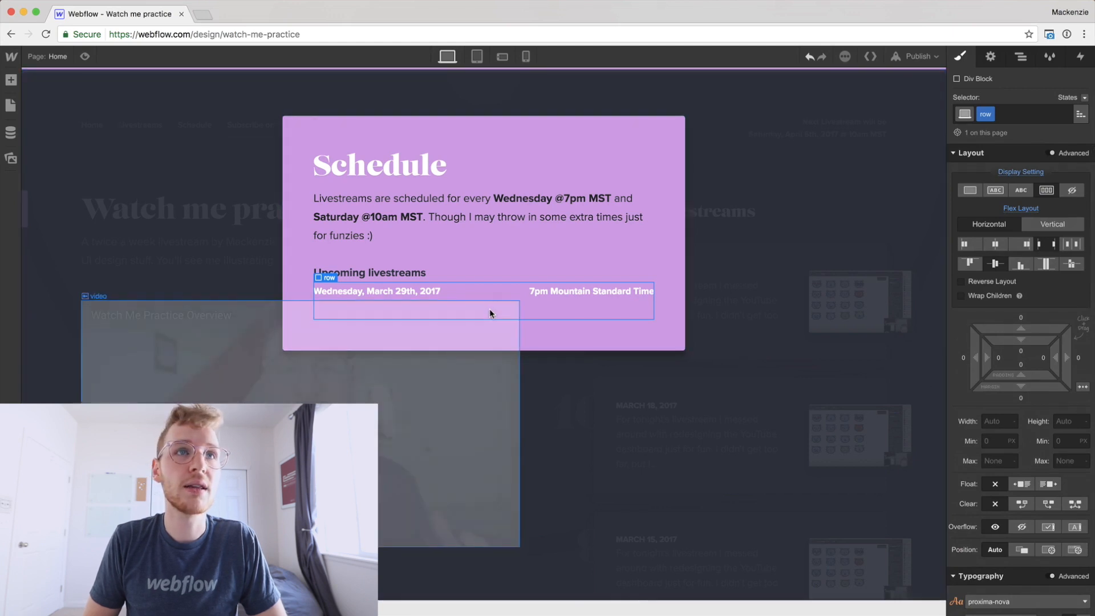
left_click(489, 309)
left_click(554, 292)
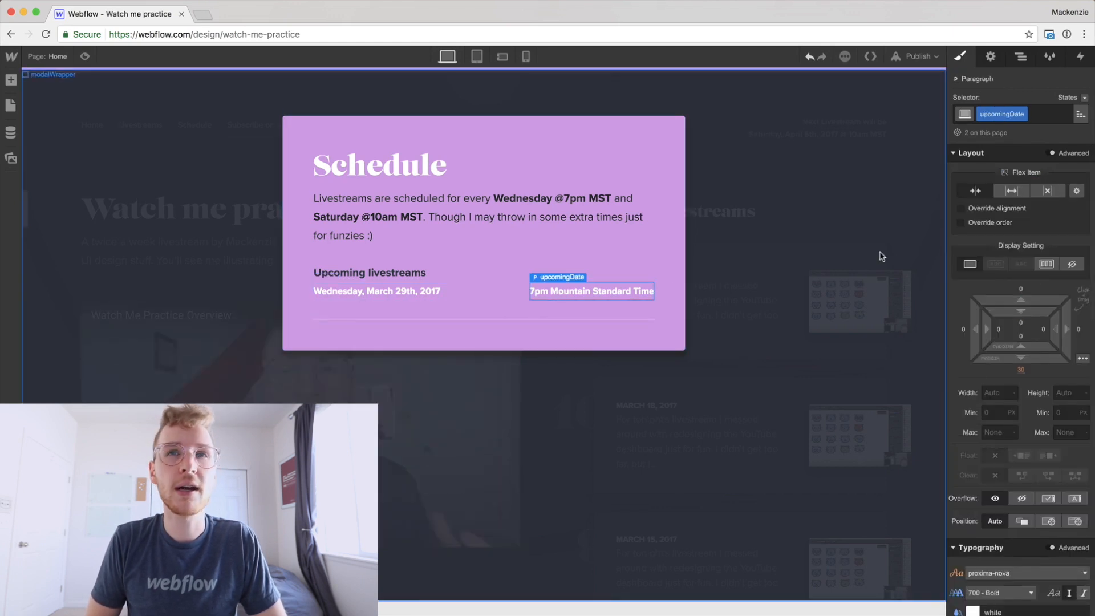
left_click(1021, 370)
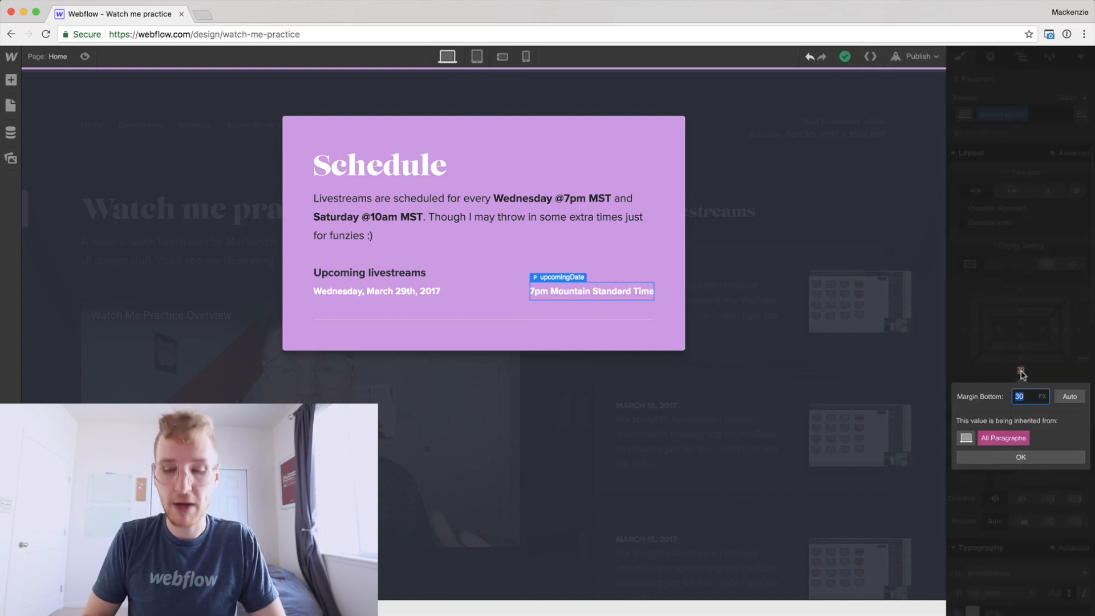
type("0")
key("Return")
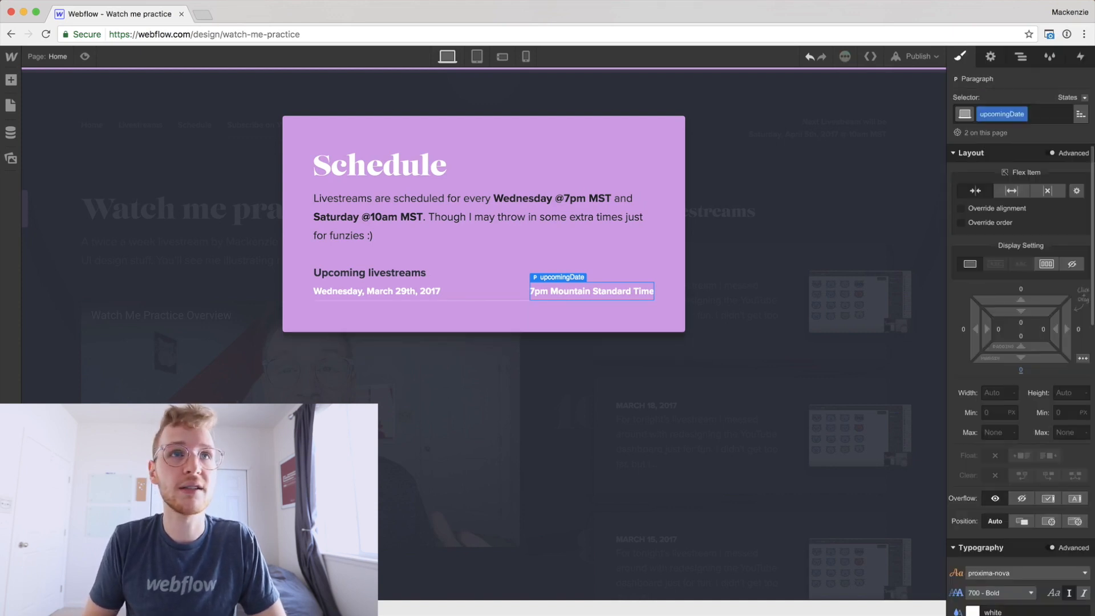
- Give the row div 10 px of bottom padding and a 10 px bottom margin
left_click(501, 293)
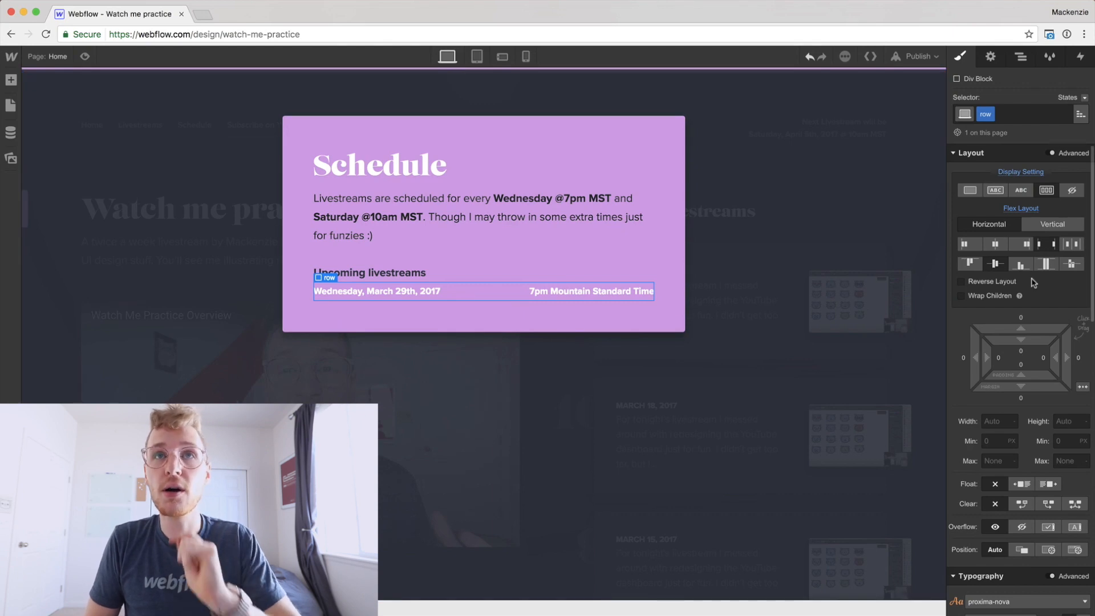
scroll(1033, 282, "down", 2)
left_click(1021, 297)
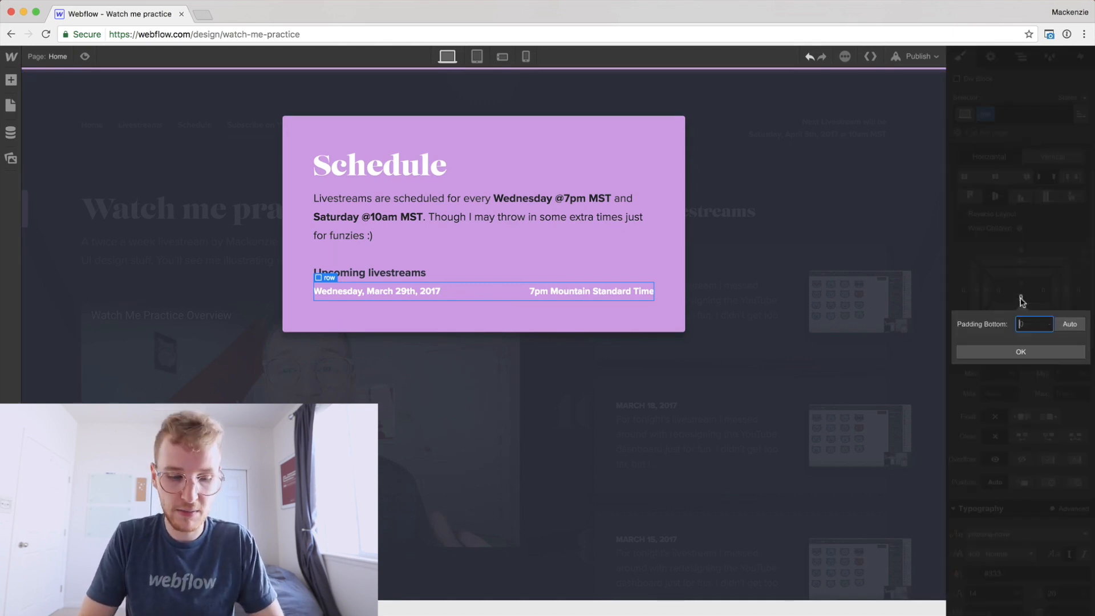
type("10")
key("Return")
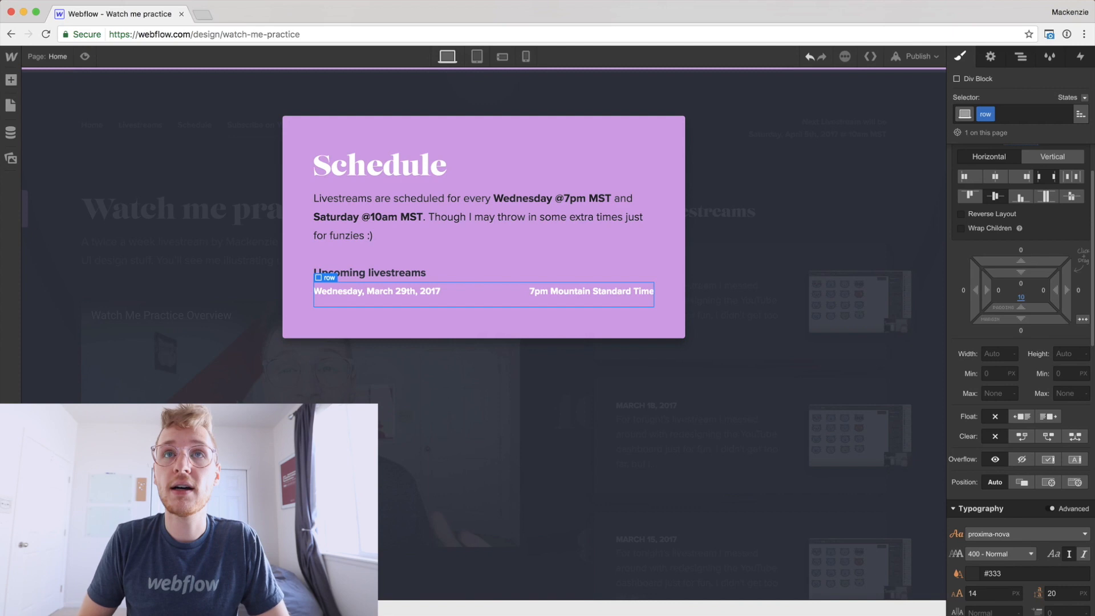
left_click(1021, 330)
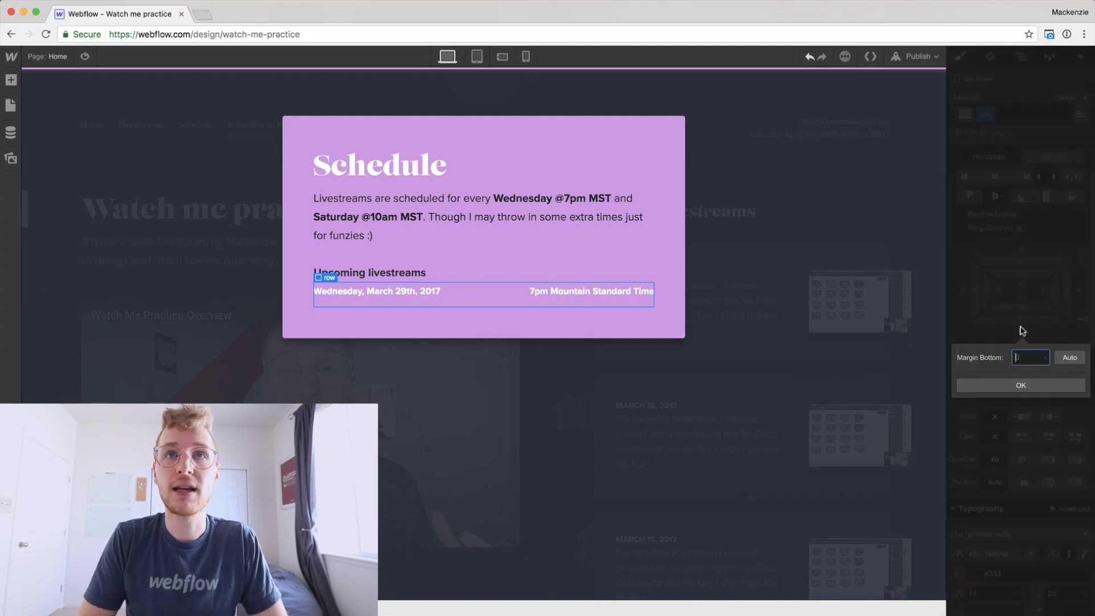
key("Return")
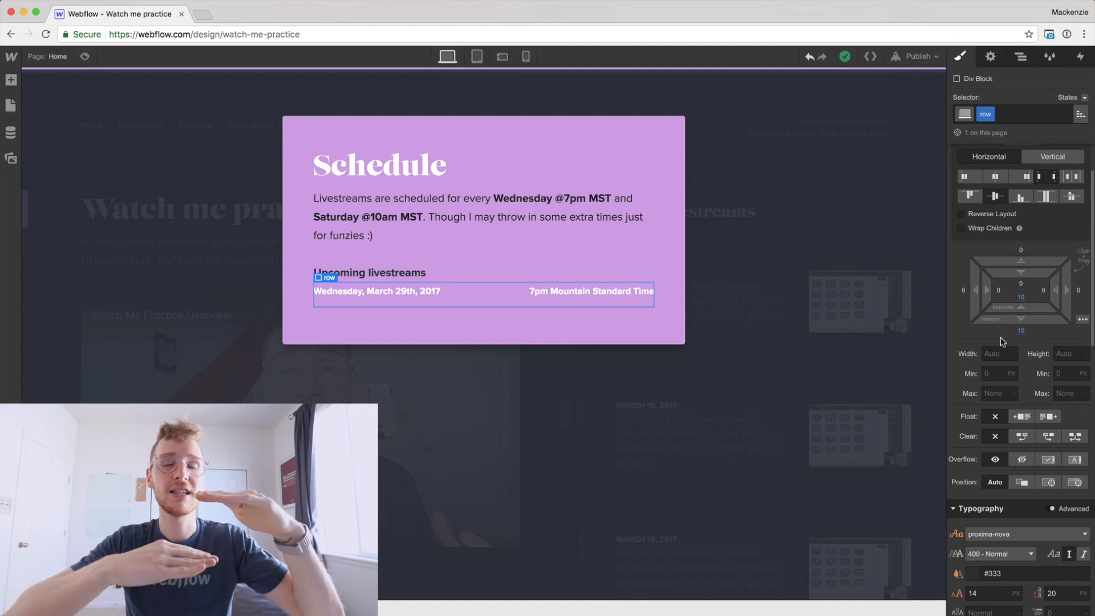
- Set the bottom margin of the "Upcoming livestreams" subHead text block to 15 px
key("Up")
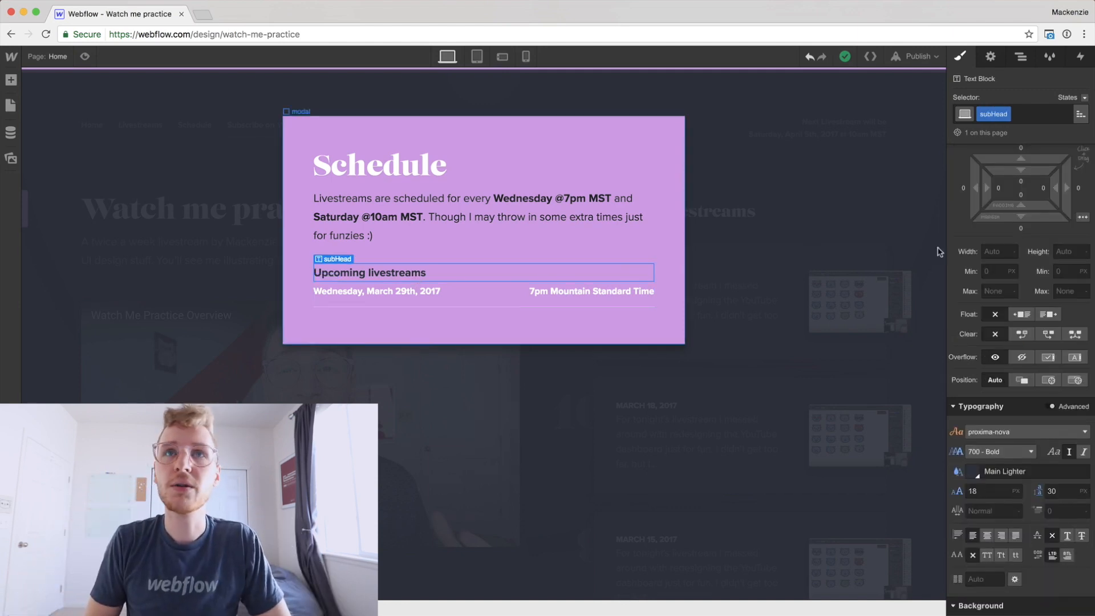
left_click_drag(1024, 302, 1024, 313)
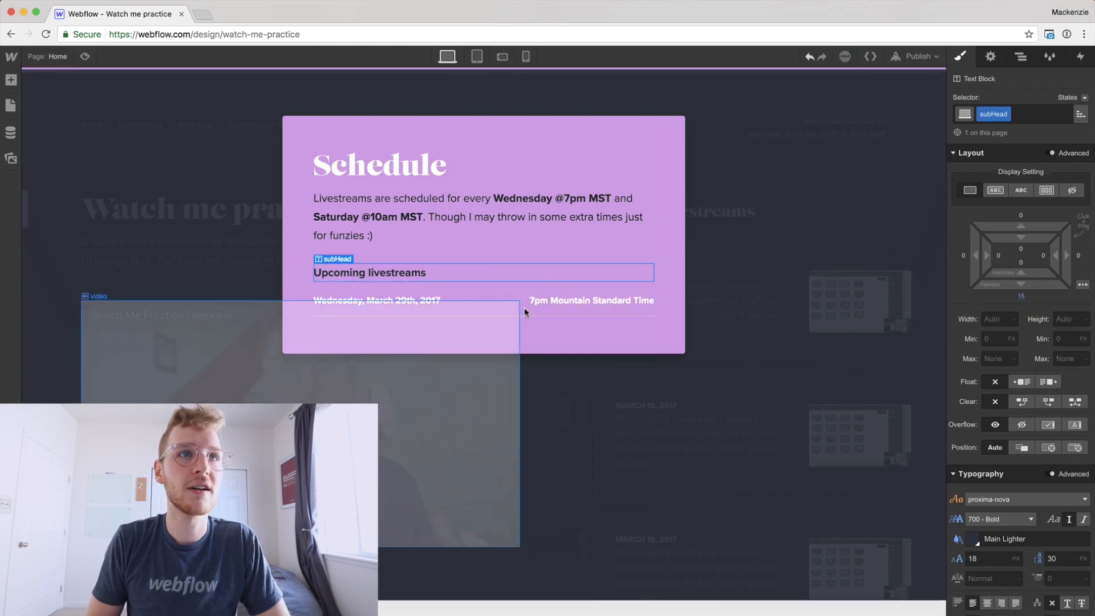
- Duplicate the livestream row three times to make four rows in the modal
left_click(525, 308)
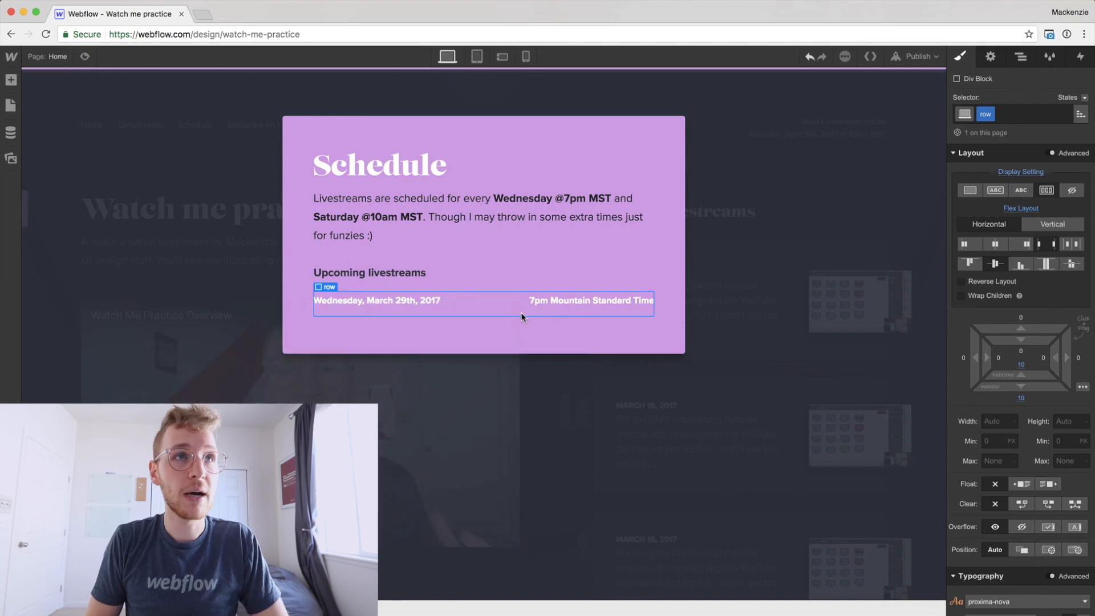
key("super+d")
key("super+d")
key("super+d")
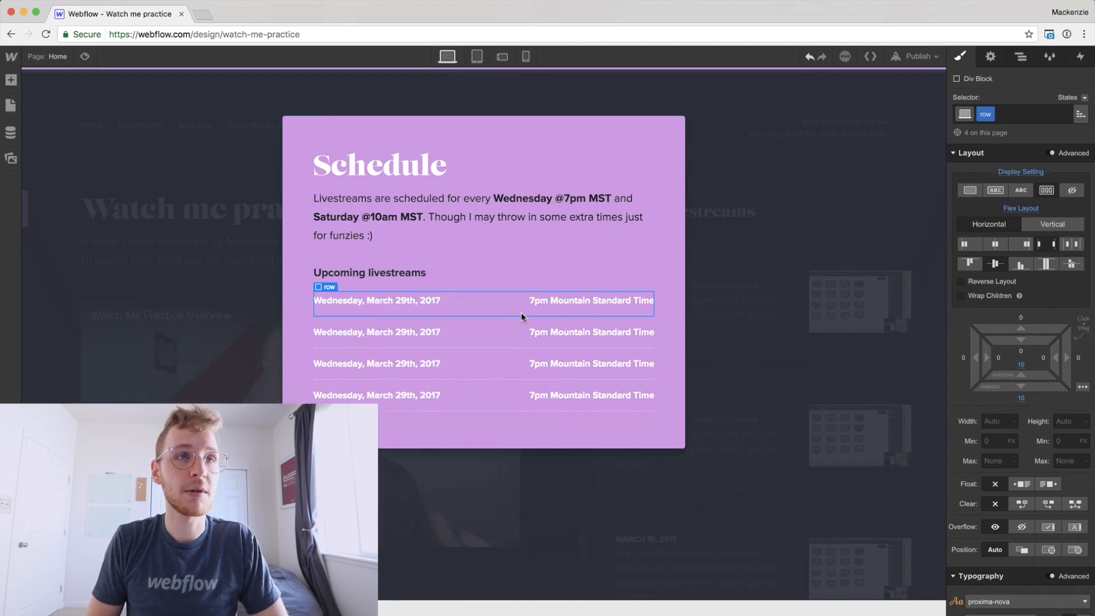
- Change the second row's texts to "Saturday, March 29th, 2017" and "10am Mountain Standard Time"
scroll(647, 506, "down", 5)
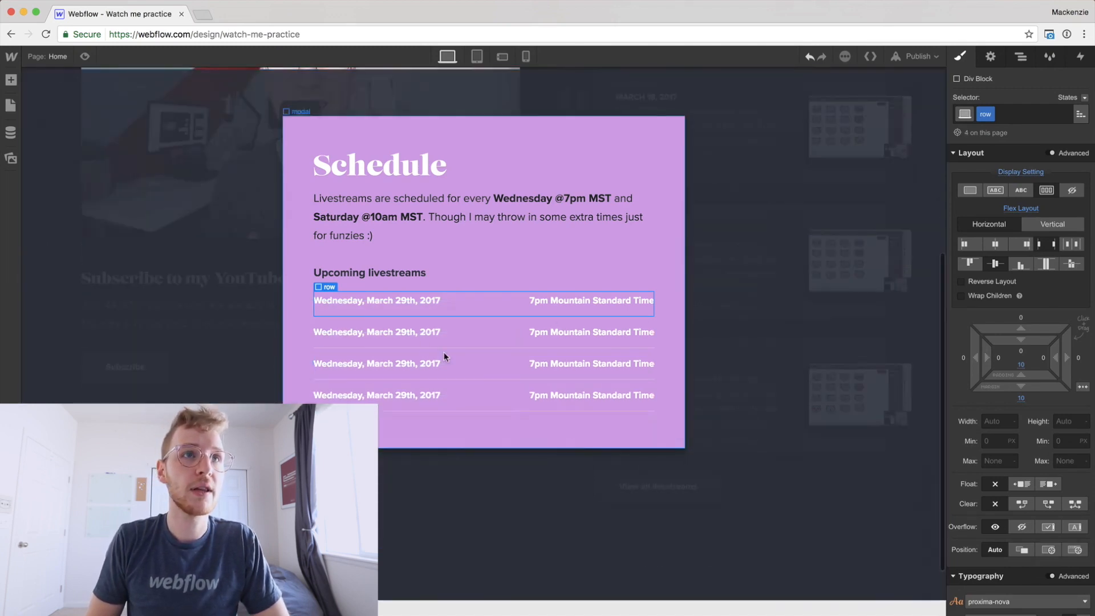
double_click(391, 336)
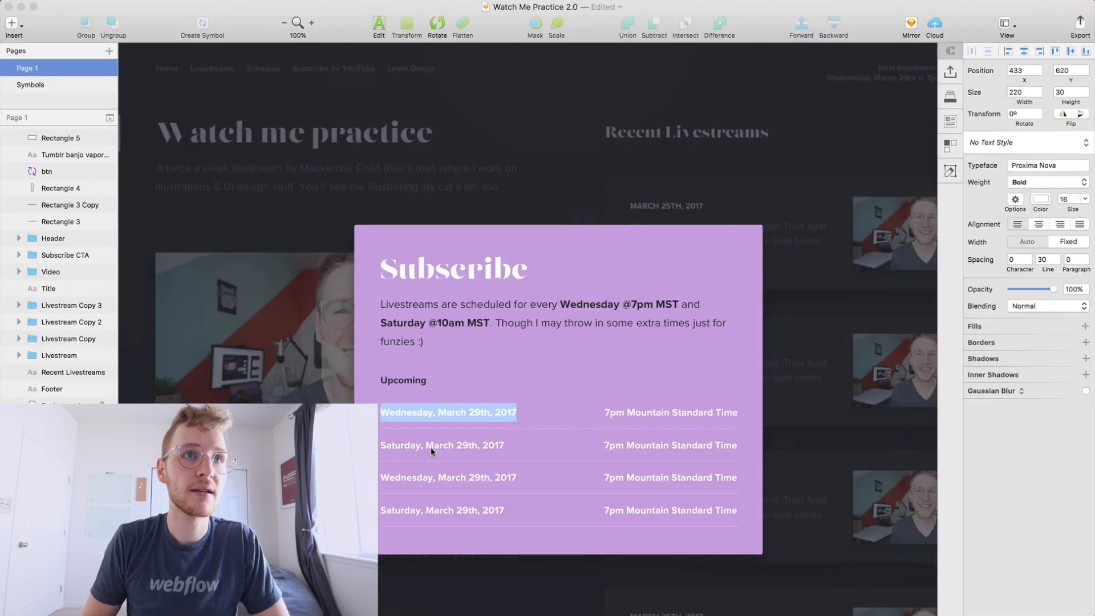
key("Escape")
key("super+a")
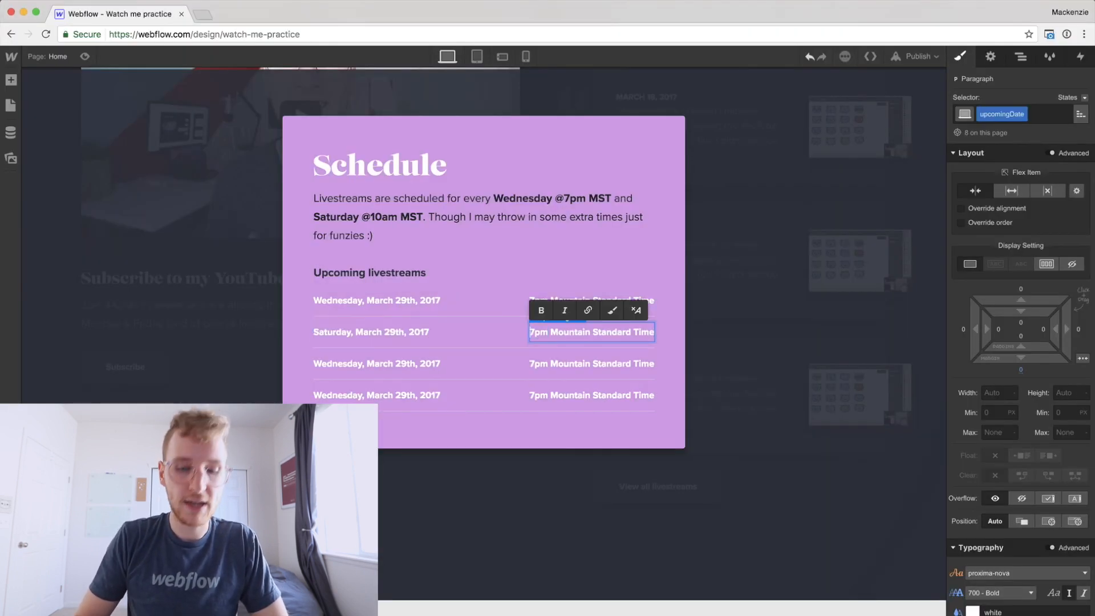
type("10am Mountain Standard Time")
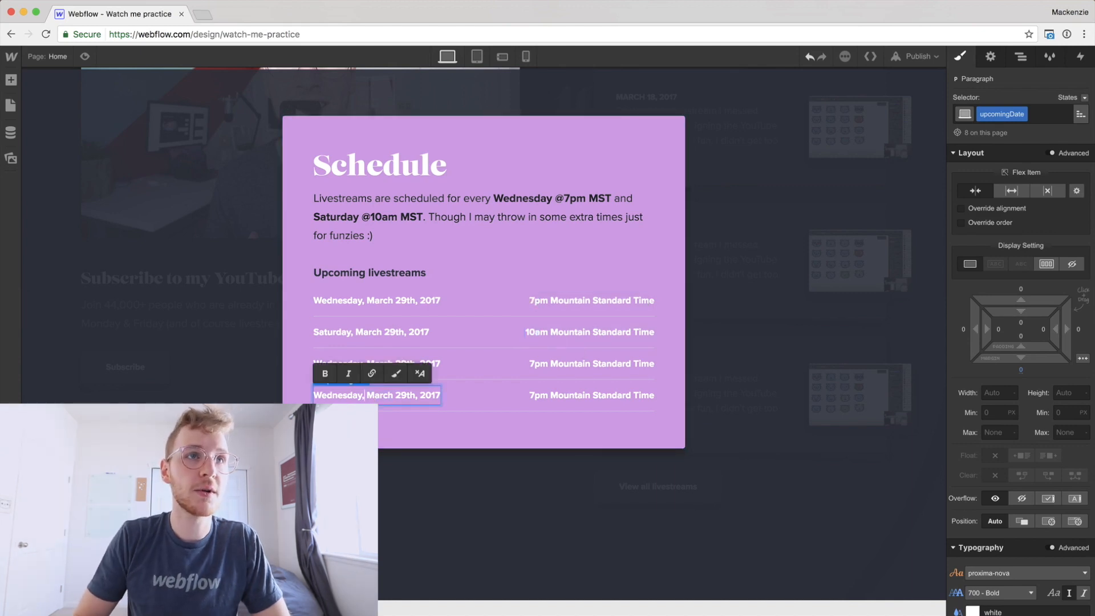
- Change the fourth row's texts to "Saturday March 29th, 2017" and "10pm Mountain Standard Time"
type("Saturday")
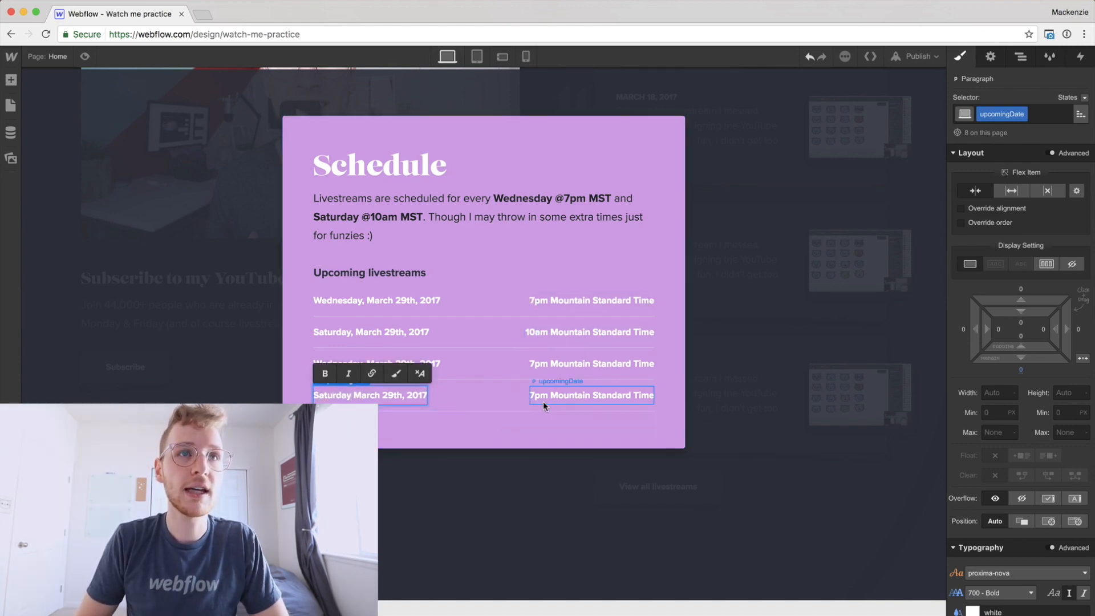
double_click(541, 398)
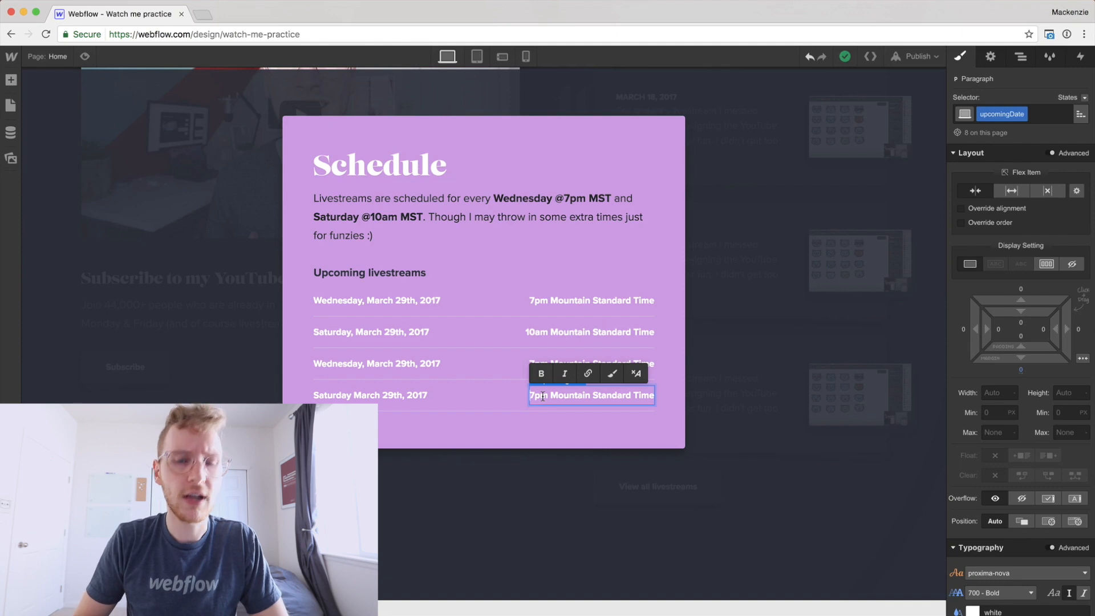
type("10pm")
left_click(703, 416)
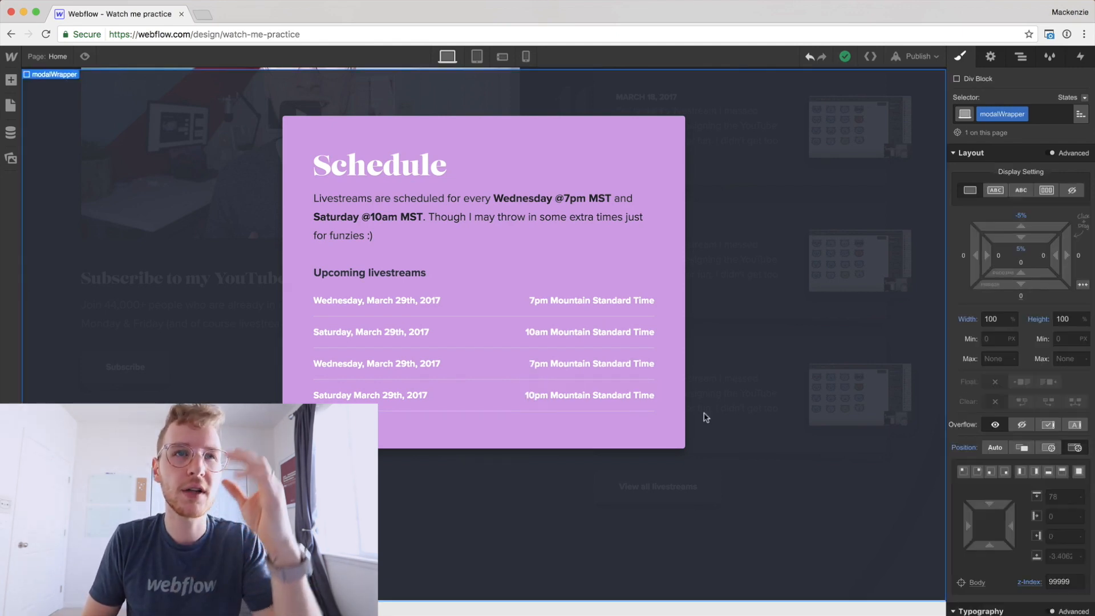
- Correct the fourth row's time to "10am Mountain Standard Time"
double_click(541, 396)
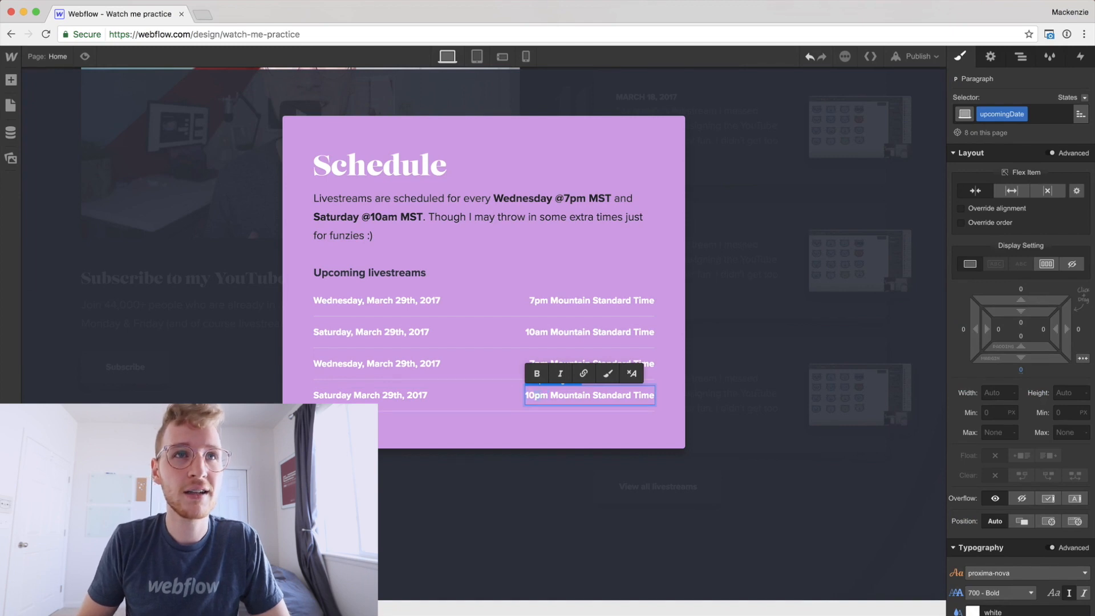
key("Escape")
left_click(817, 354)
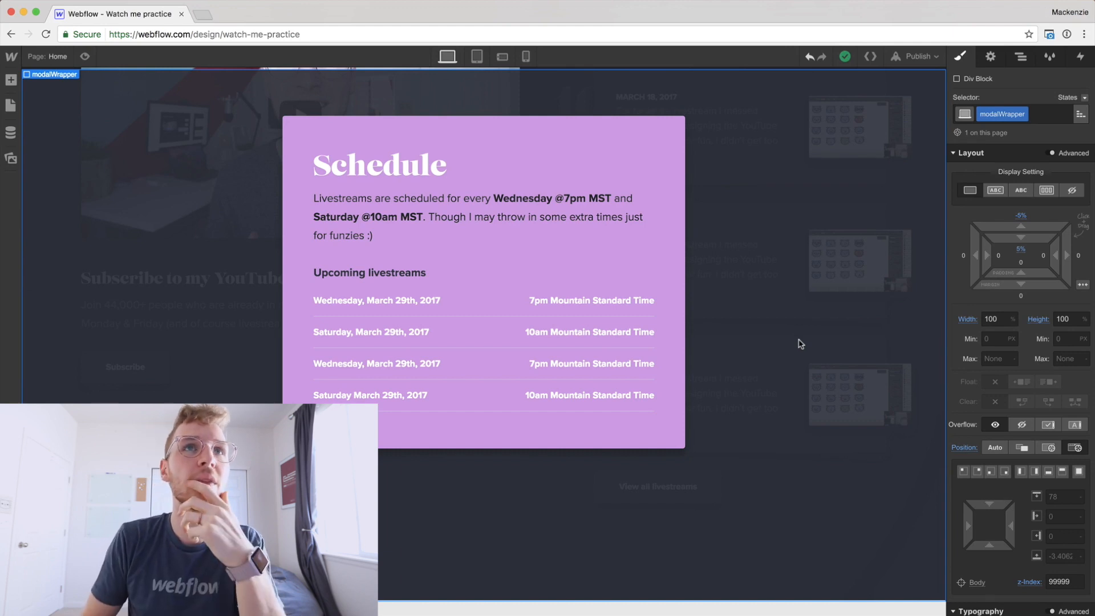
- Adjust the modalWrapper's top margin to -5.2% so the overlay covers the top of the page
scroll(798, 342, "up", 10)
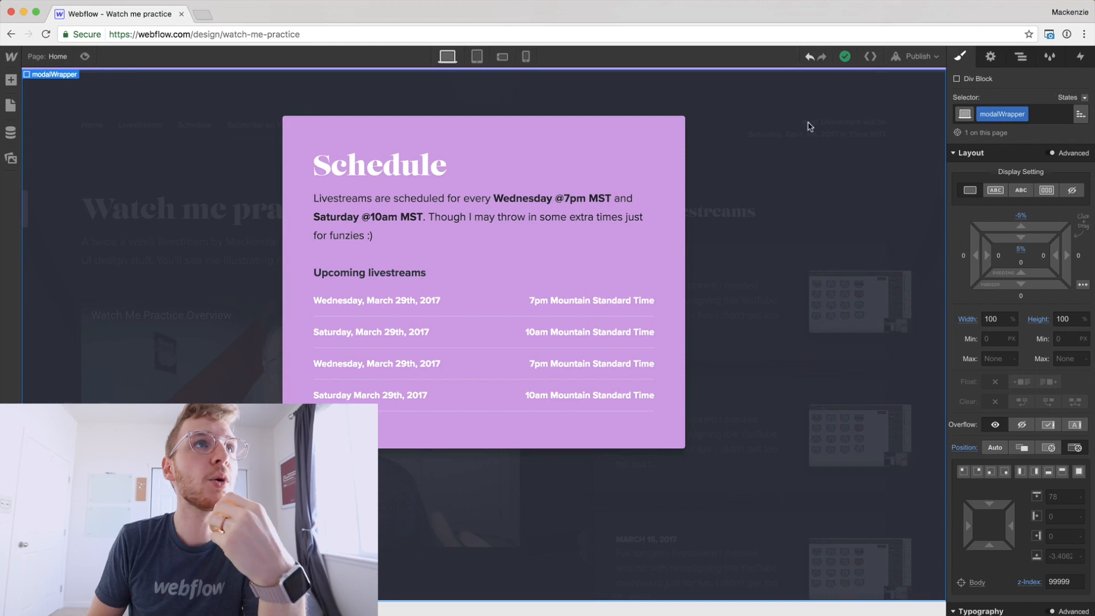
left_click(1021, 218)
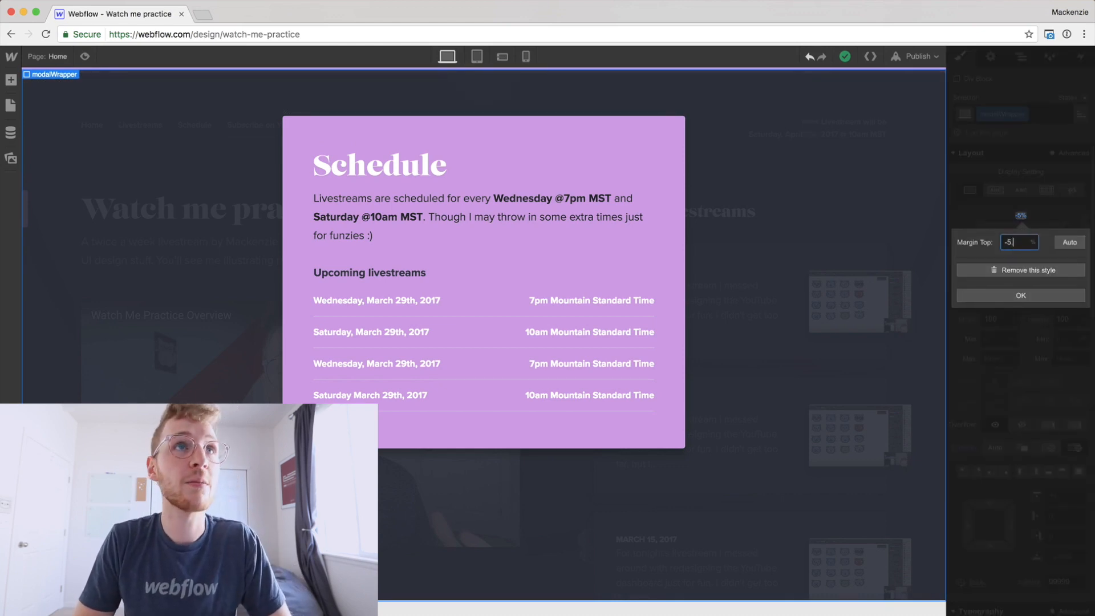
type(".5")
key("Return")
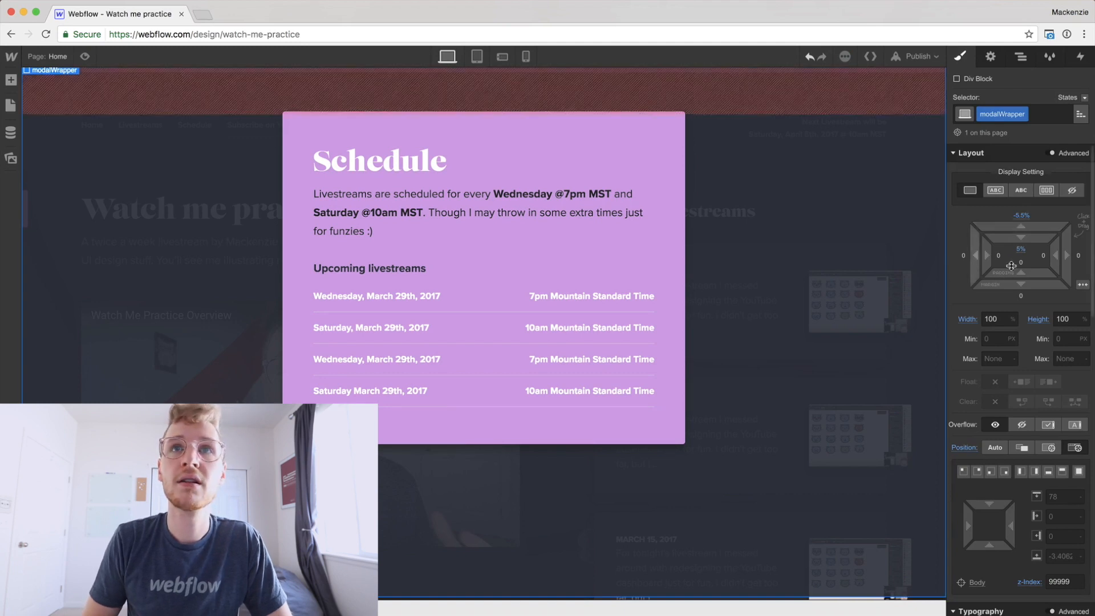
left_click(1026, 219)
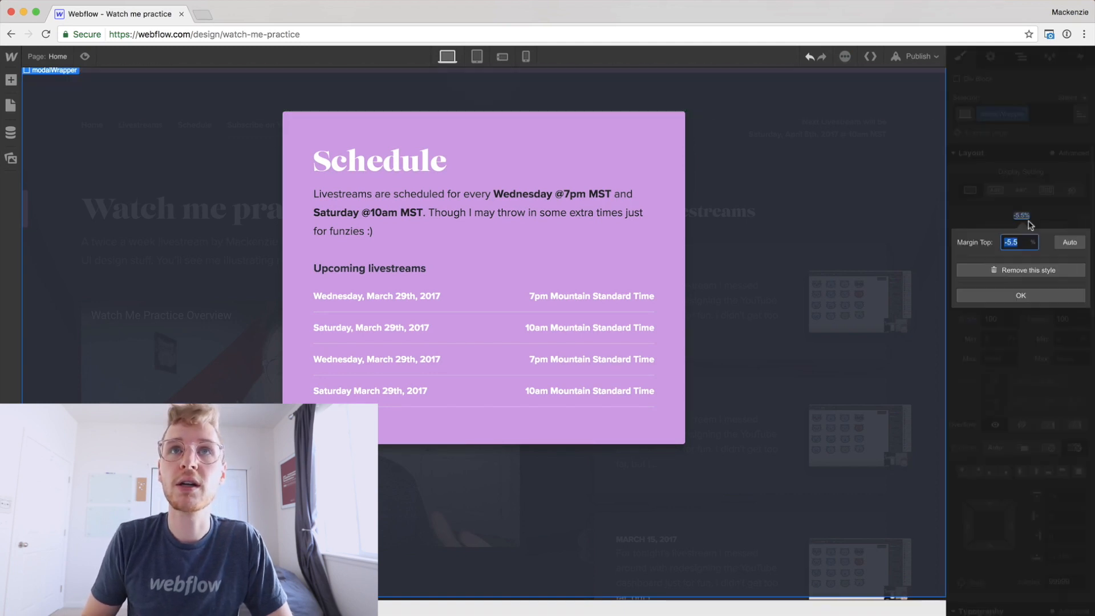
key("Left")
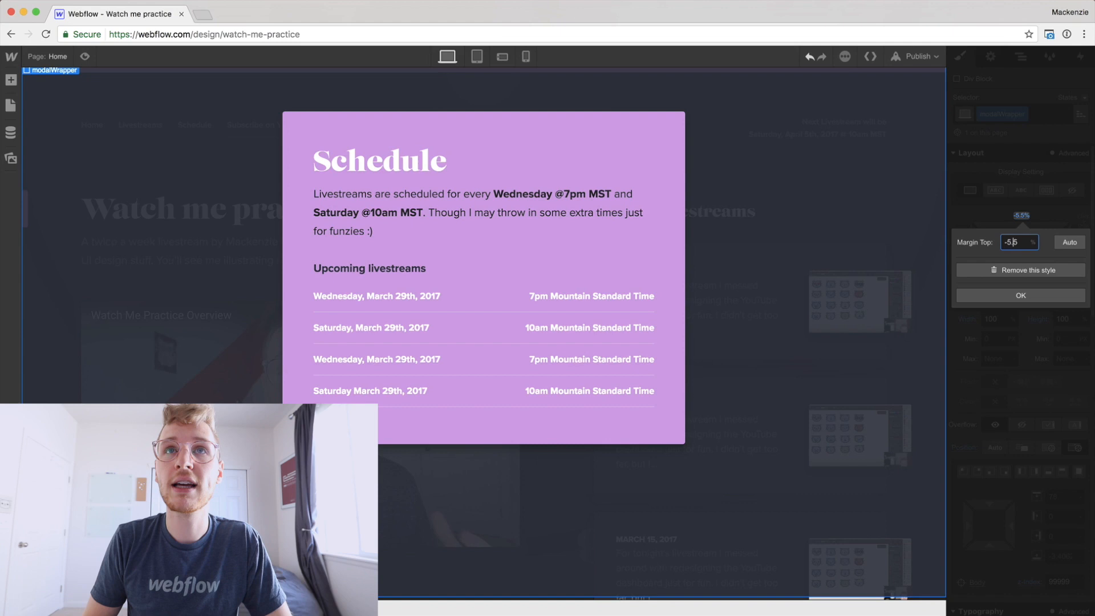
type("1")
key("Return")
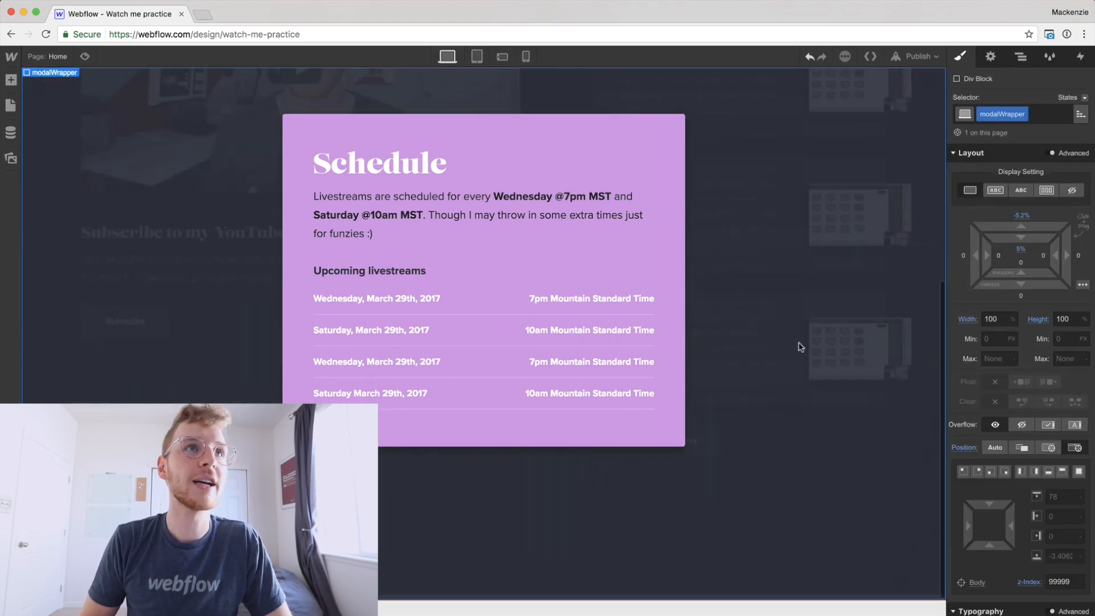
scroll(804, 346, "up", 6)
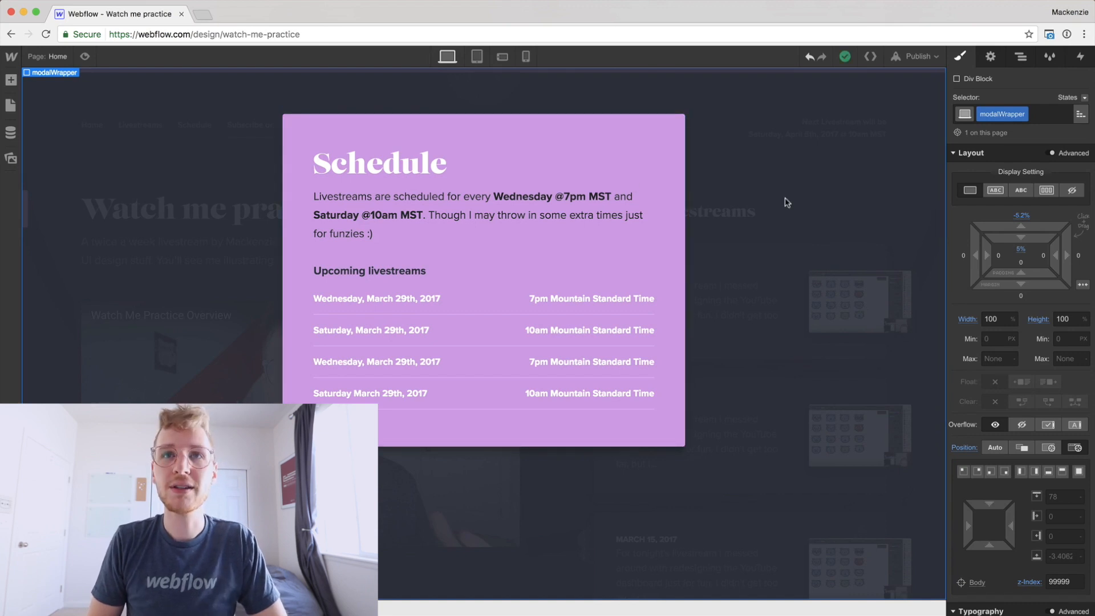
- Create a new interaction on the modal box and name it "Modal"
mouse_move(1047, 391)
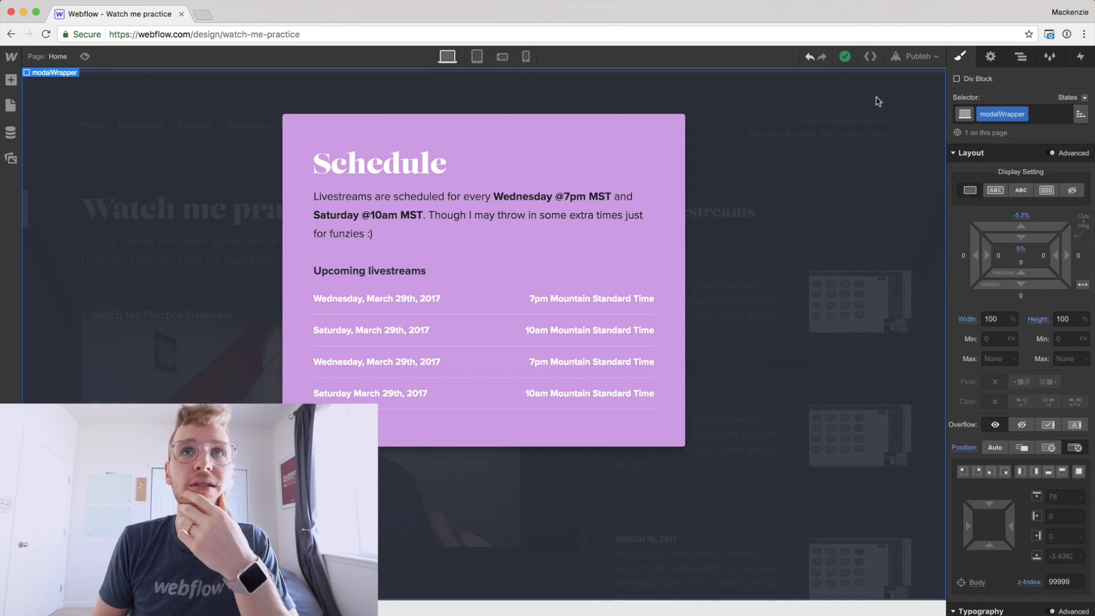
left_click(660, 138)
left_click(1079, 56)
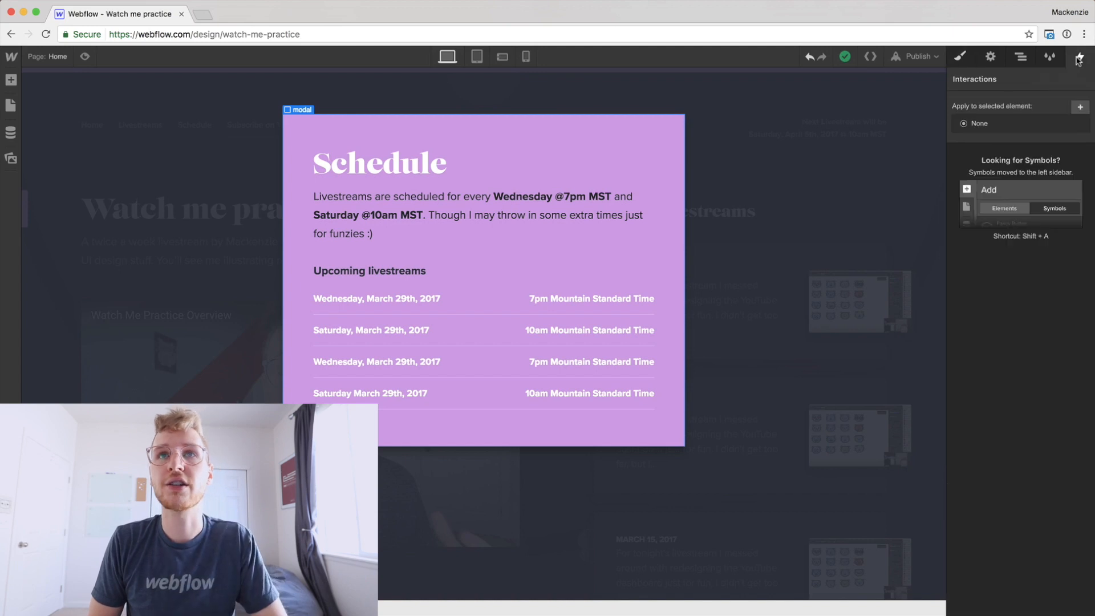
left_click(1079, 107)
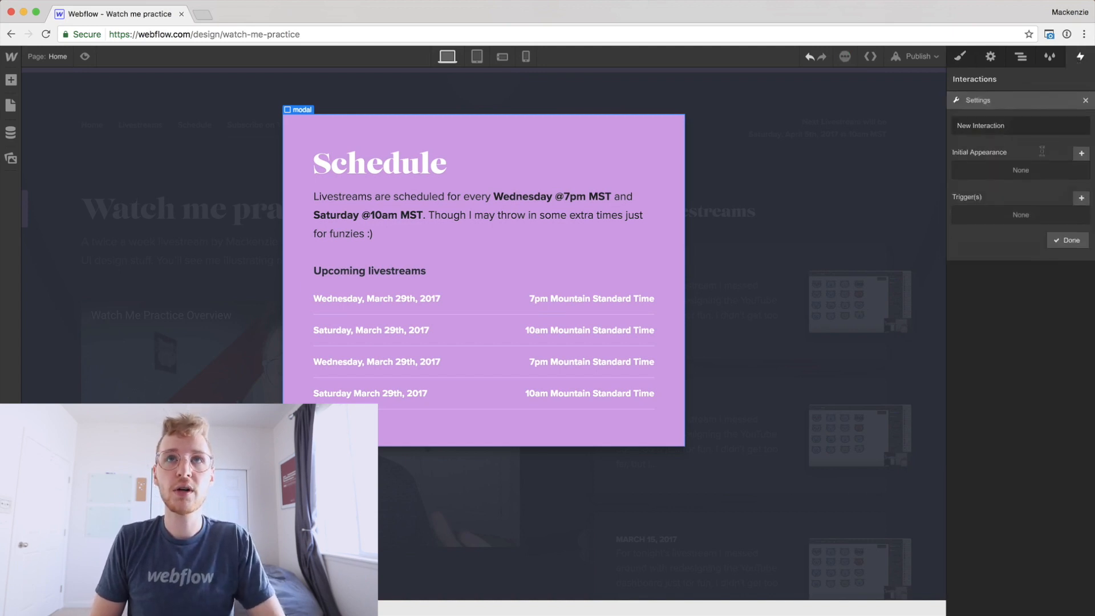
triple_click(1018, 126)
type("Modal")
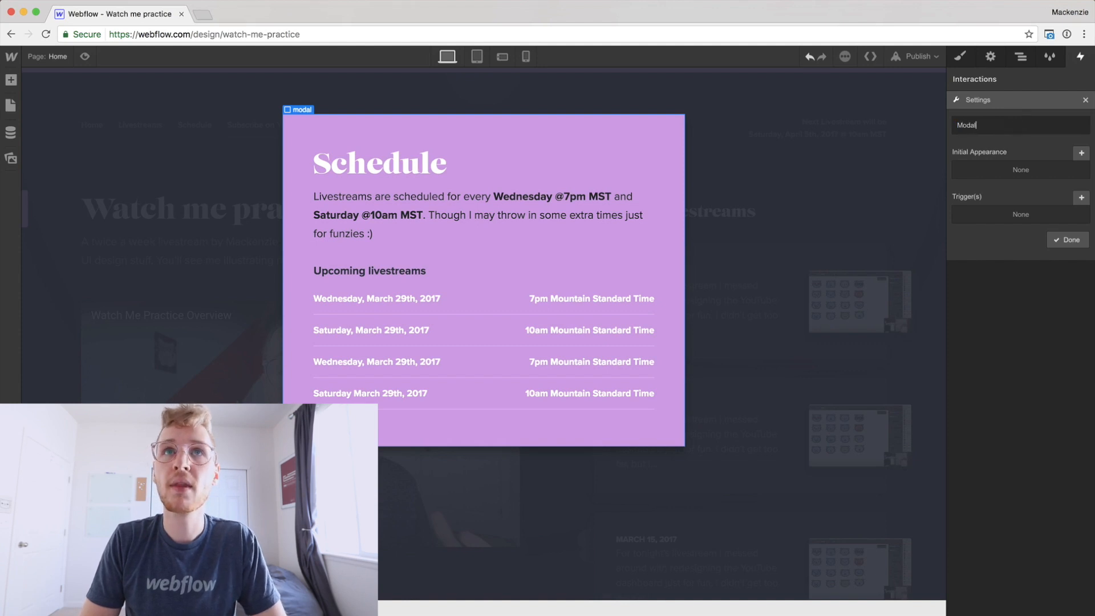
- Give the Modal interaction an initial appearance moved up by 150% vertically (Y -150%) and save it
left_click(1079, 153)
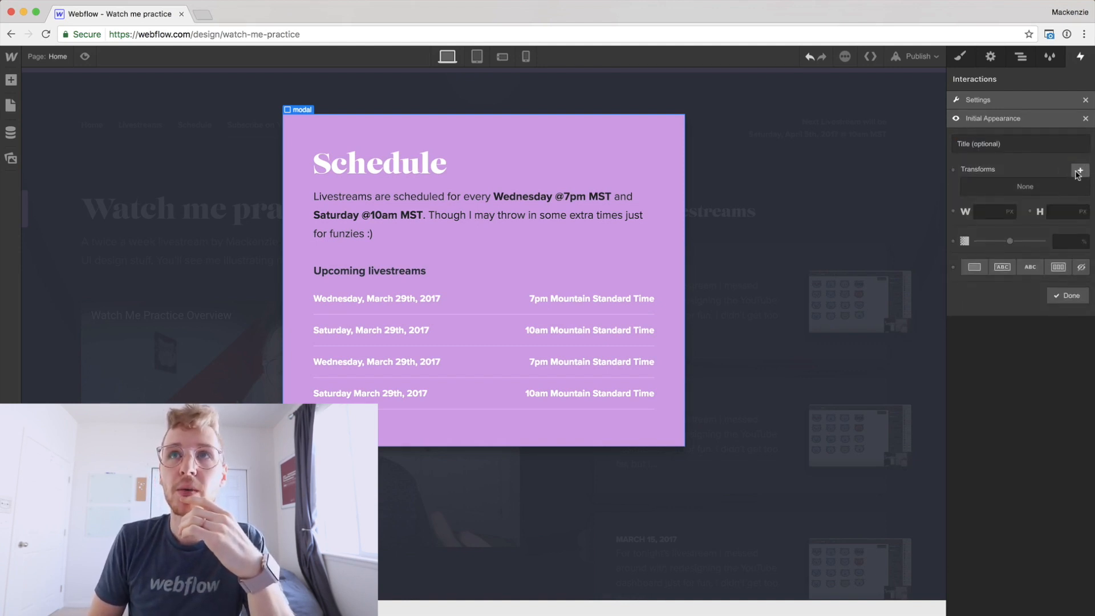
left_click(1079, 171)
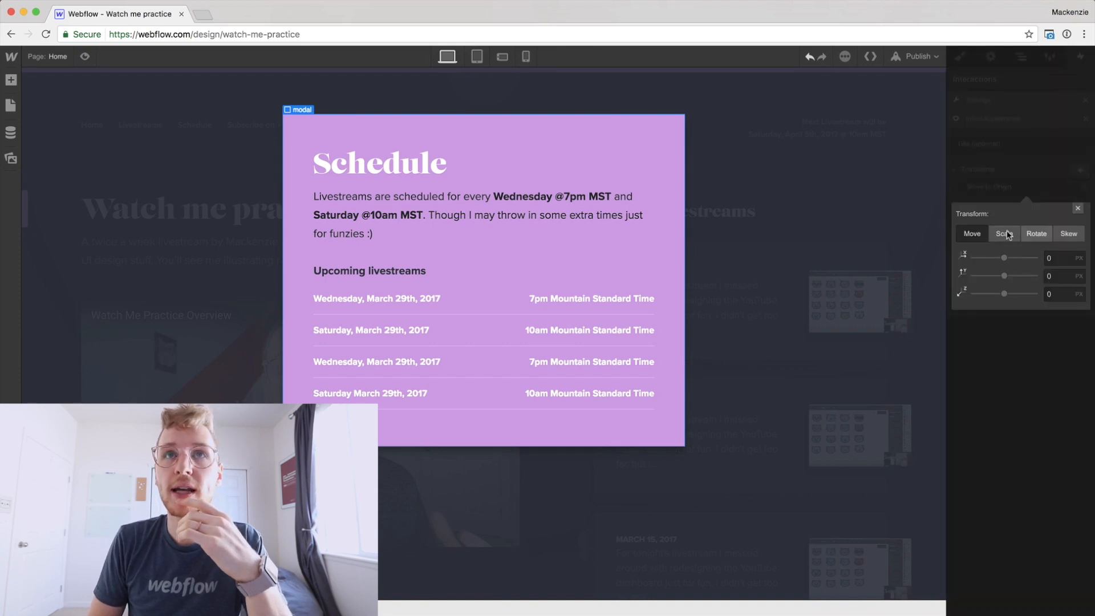
left_click(1052, 274)
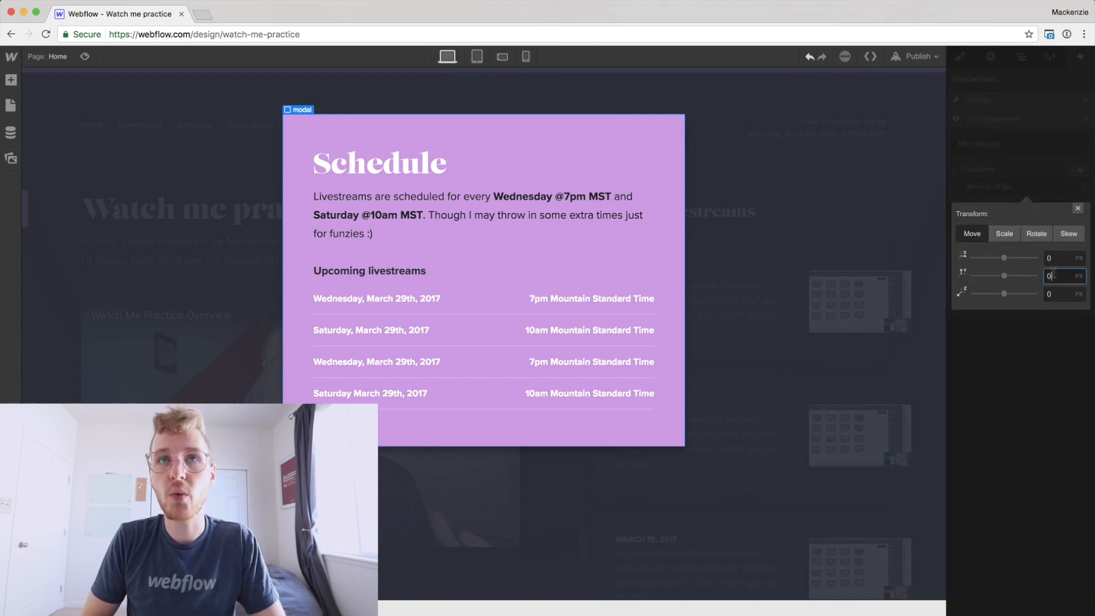
type("150%")
key("Return")
left_click_drag(1002, 276, 976, 278)
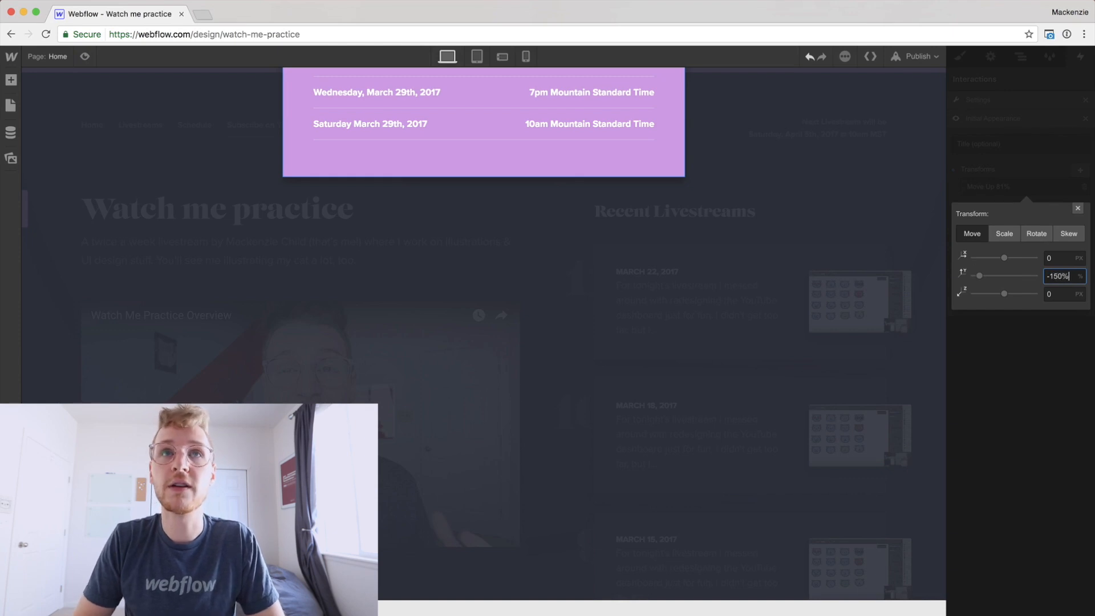
key("Return")
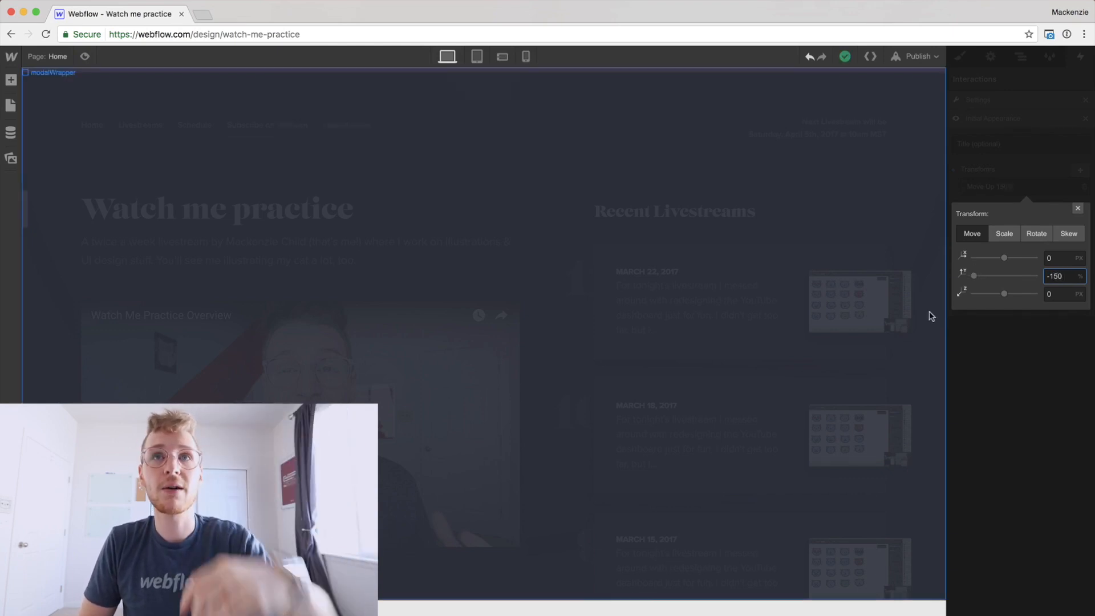
left_click(1033, 383)
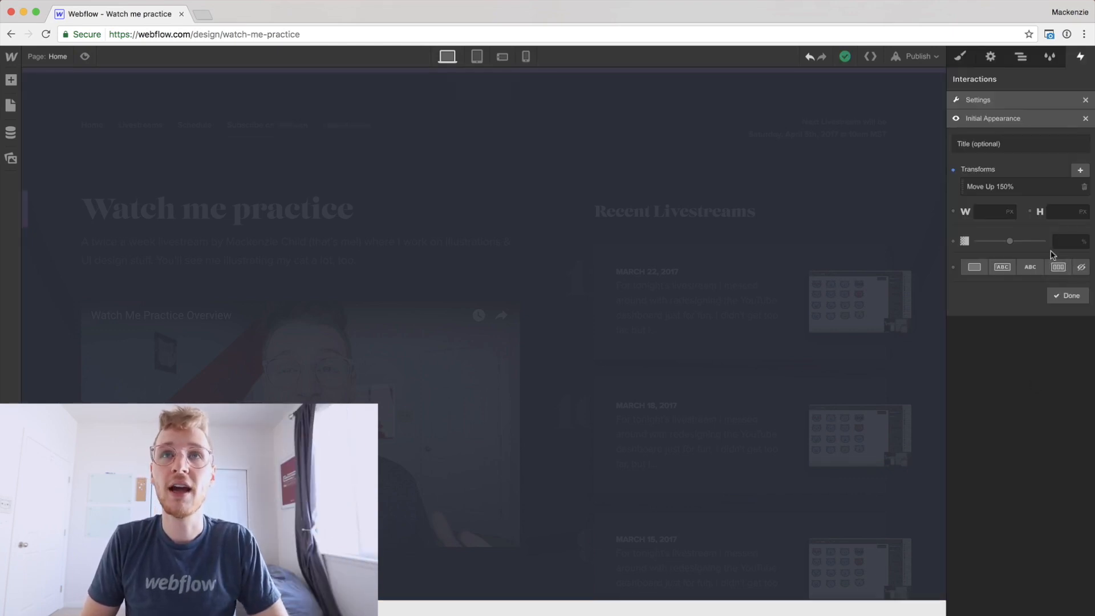
left_click(1059, 296)
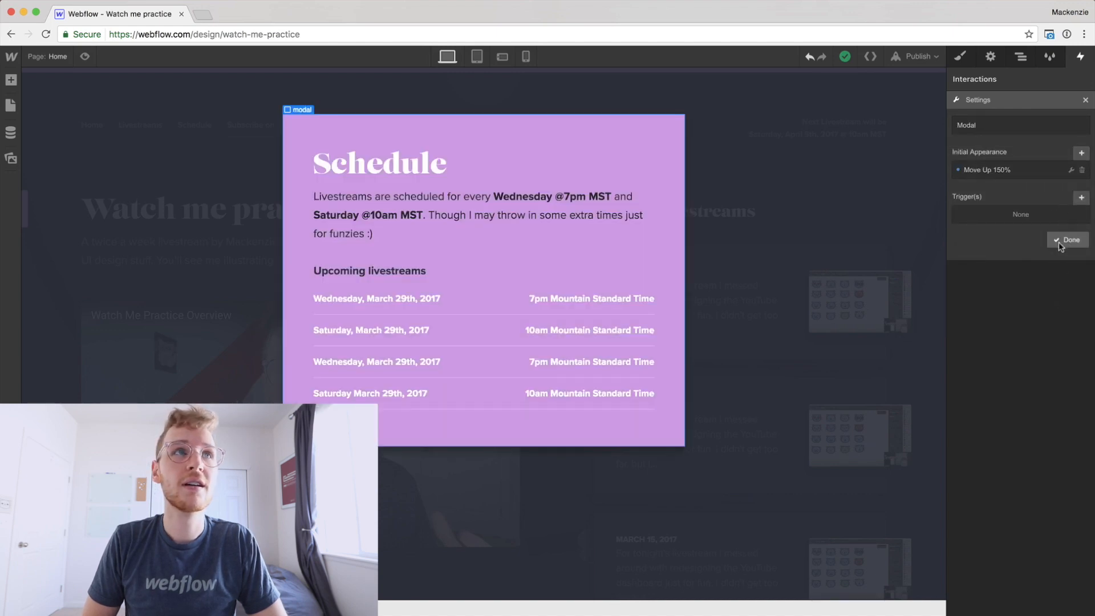
left_click(1058, 242)
- Create a new interaction on the modalWrapper and name it "Modal Wrapper"
left_click(853, 112)
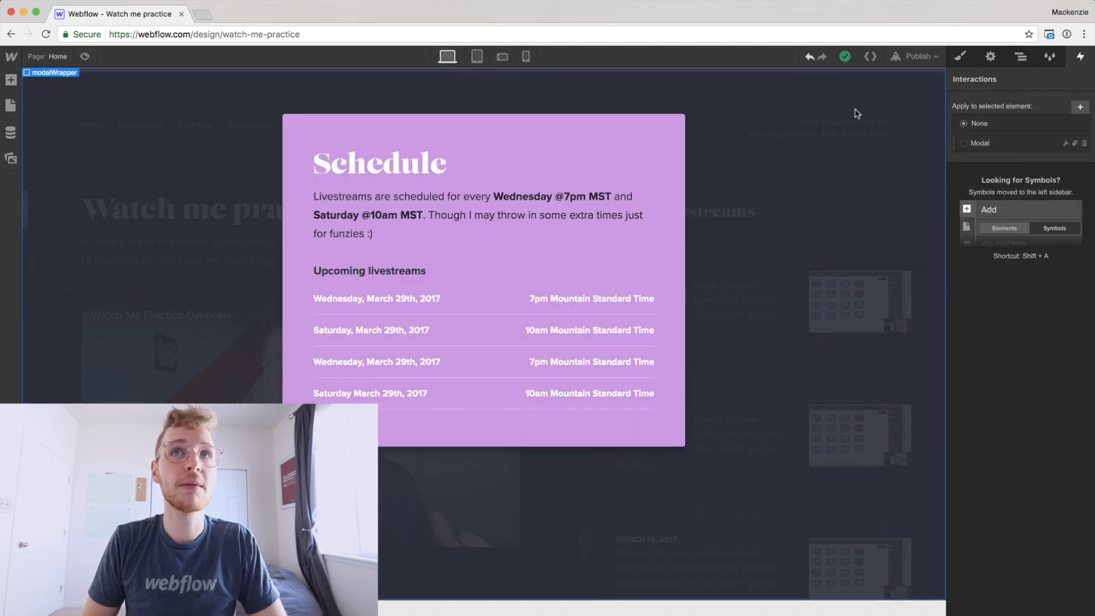
left_click(1080, 107)
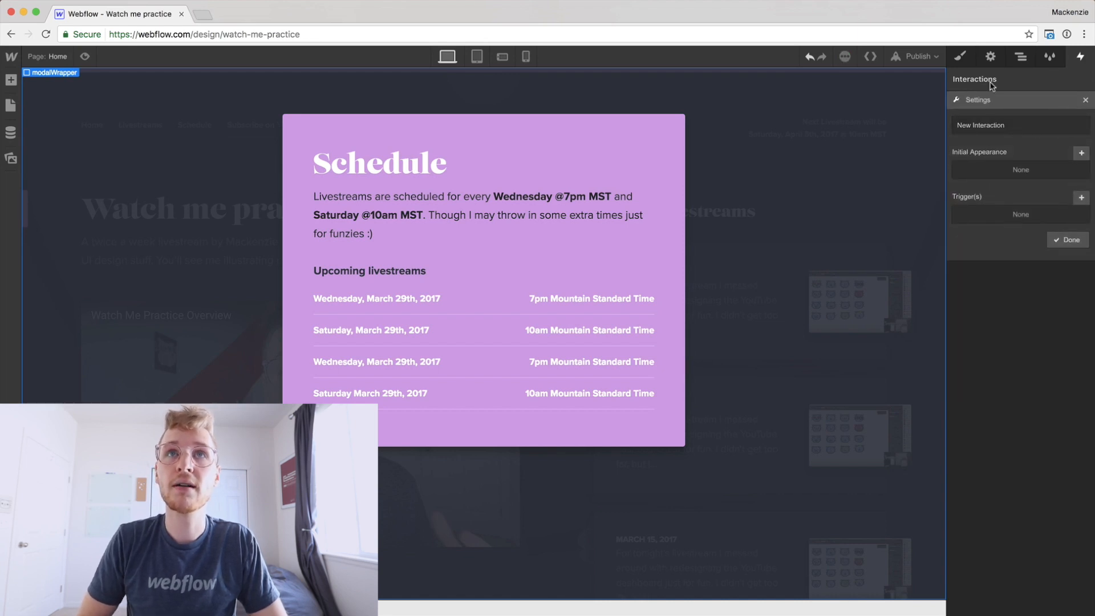
triple_click(984, 124)
type("M")
type("odal")
key("BackSpace")
key("BackSpace")
key("BackSpace")
key("BackSpace")
key("BackSpace")
type("MWrap")
key("BackSpace")
key("BackSpace")
key("BackSpace")
key("BackSpace")
key("BackSpace")
type("mo")
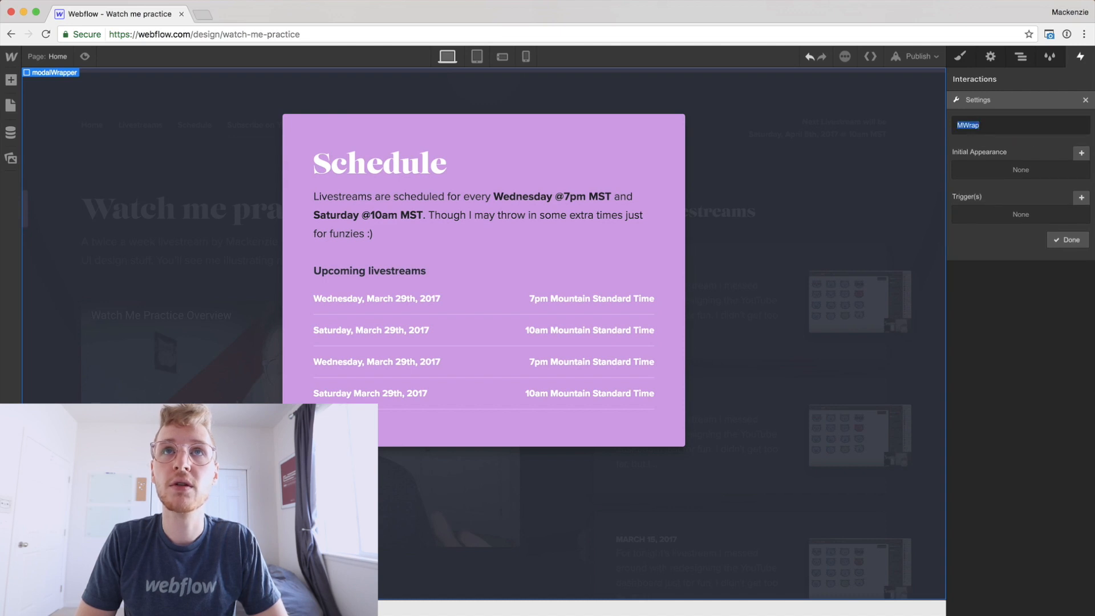
type("da")
key("BackSpace")
key("BackSpace")
key("BackSpace")
key("BackSpace")
type("M")
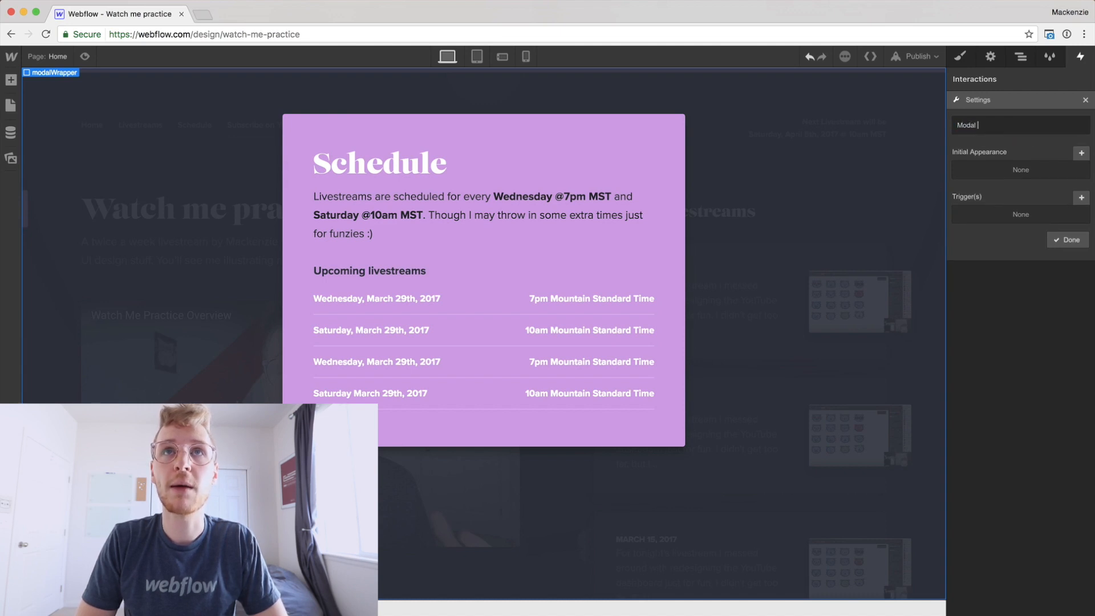
- Set the Modal Wrapper interaction's initial appearance to 0% opacity with display none, save it and check the page in preview
left_click(1081, 153)
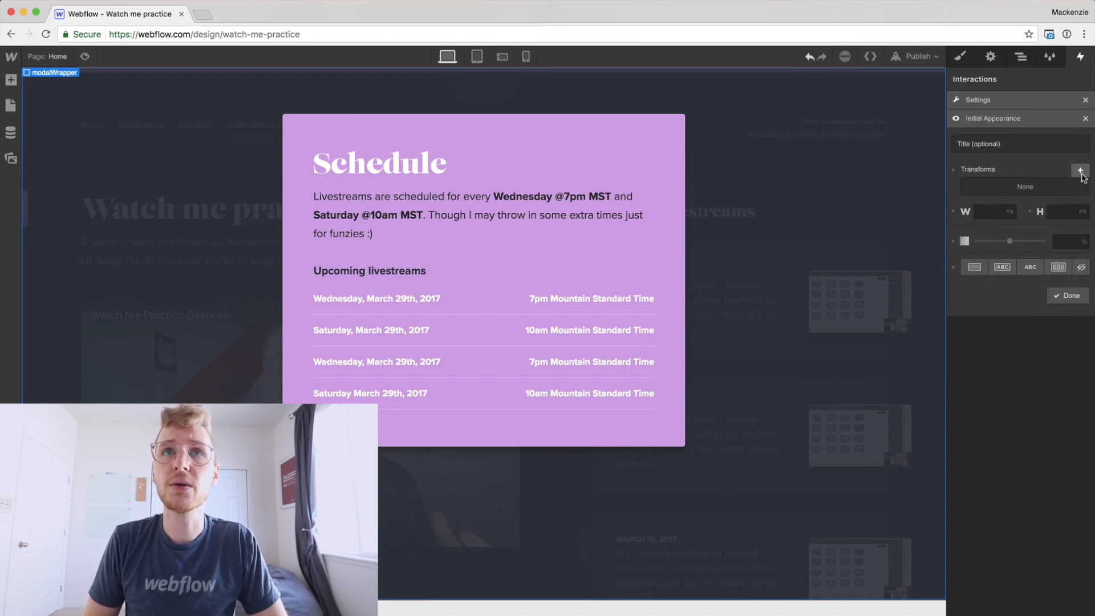
left_click_drag(1036, 242, 955, 245)
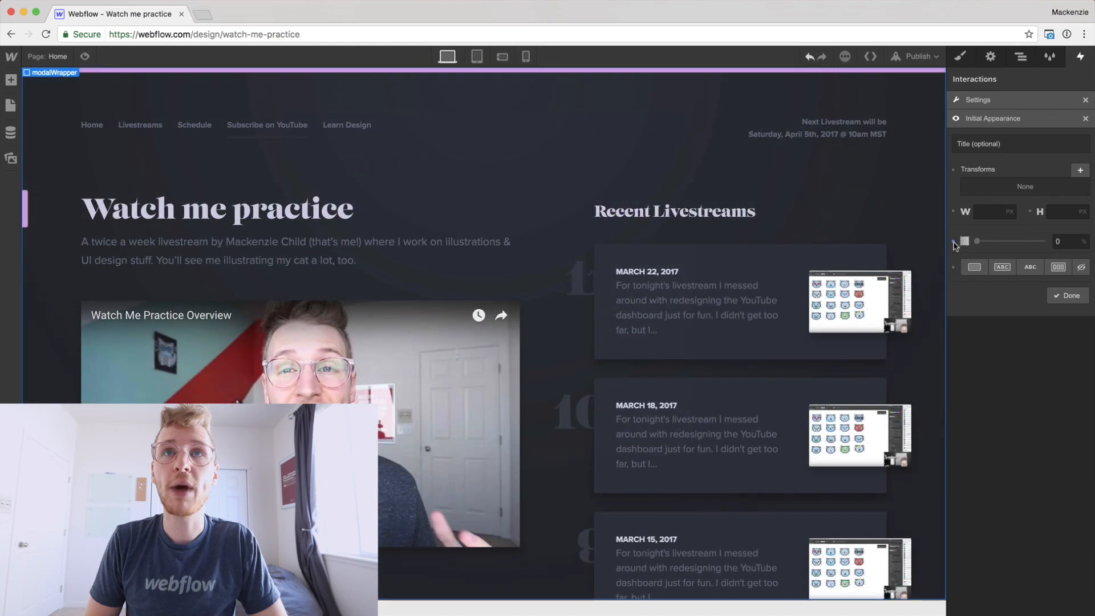
left_click(1082, 268)
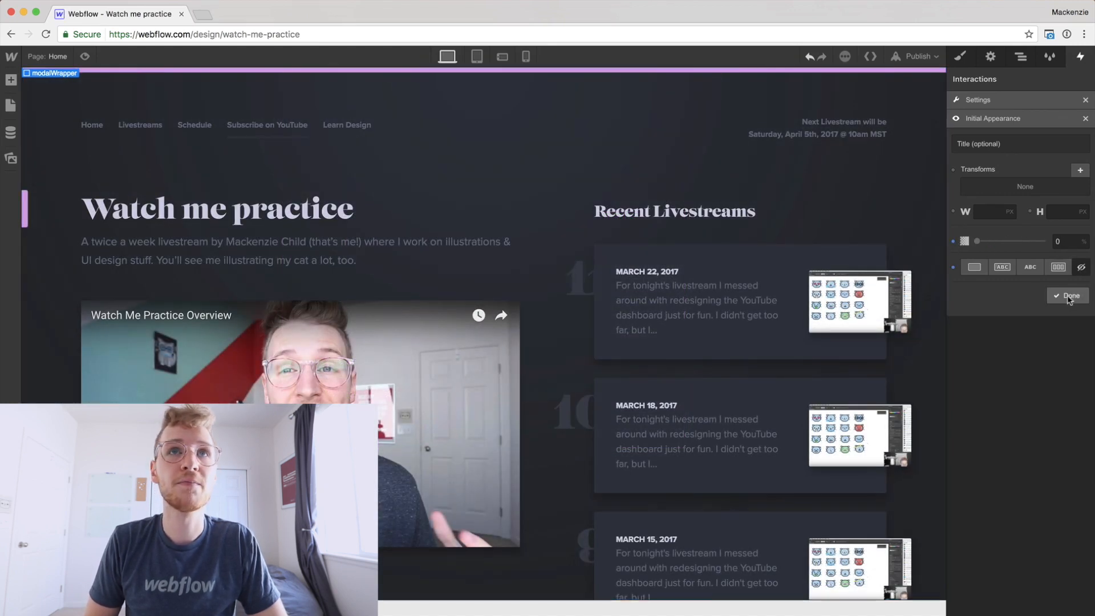
left_click(1069, 297)
left_click(1065, 237)
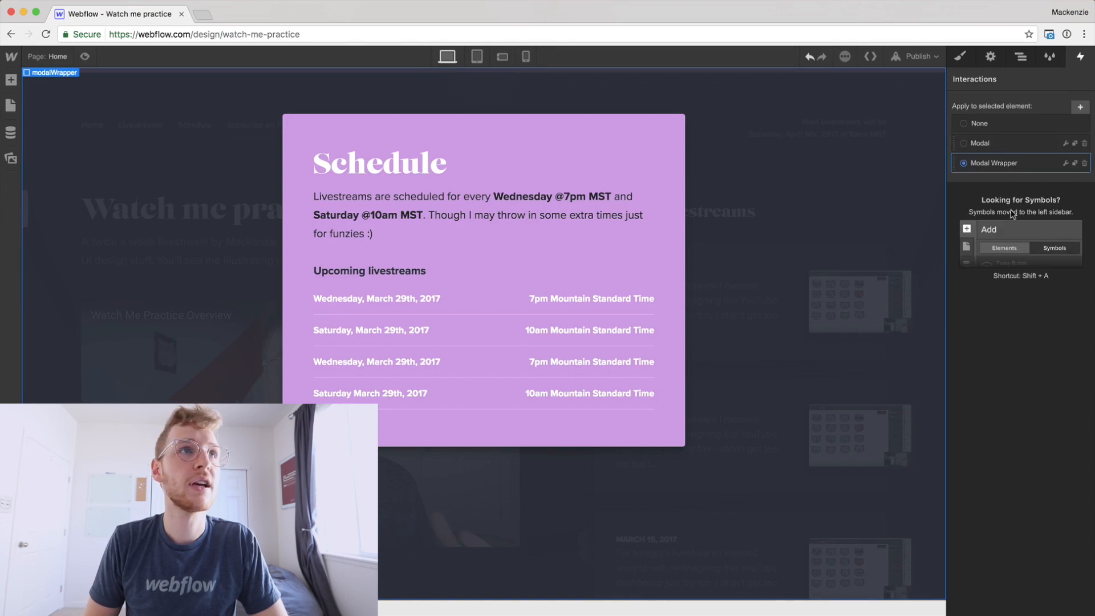
left_click(85, 56)
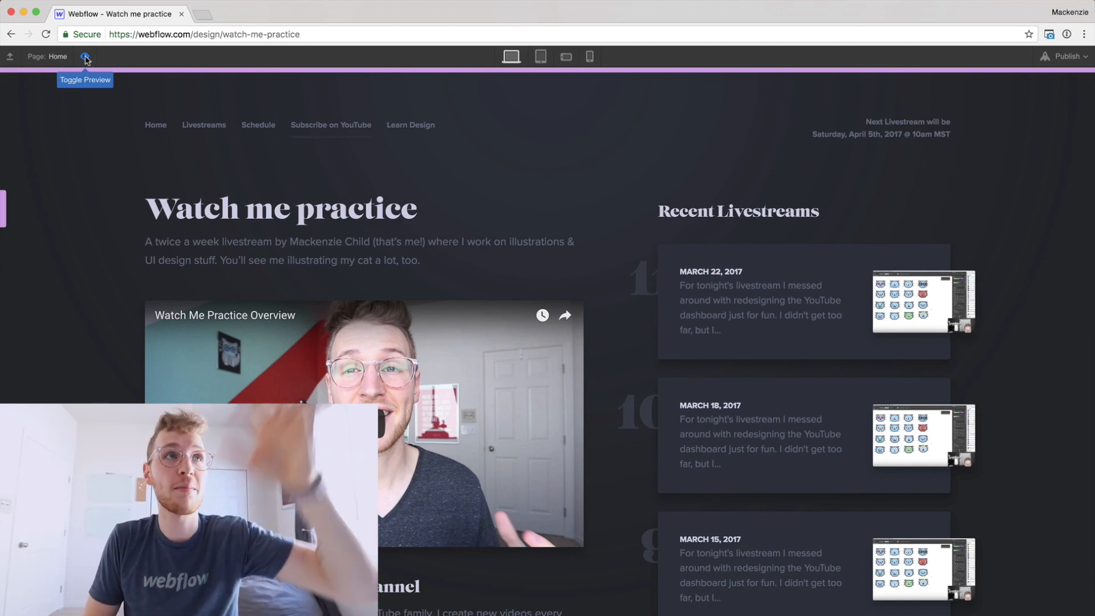
left_click(85, 58)
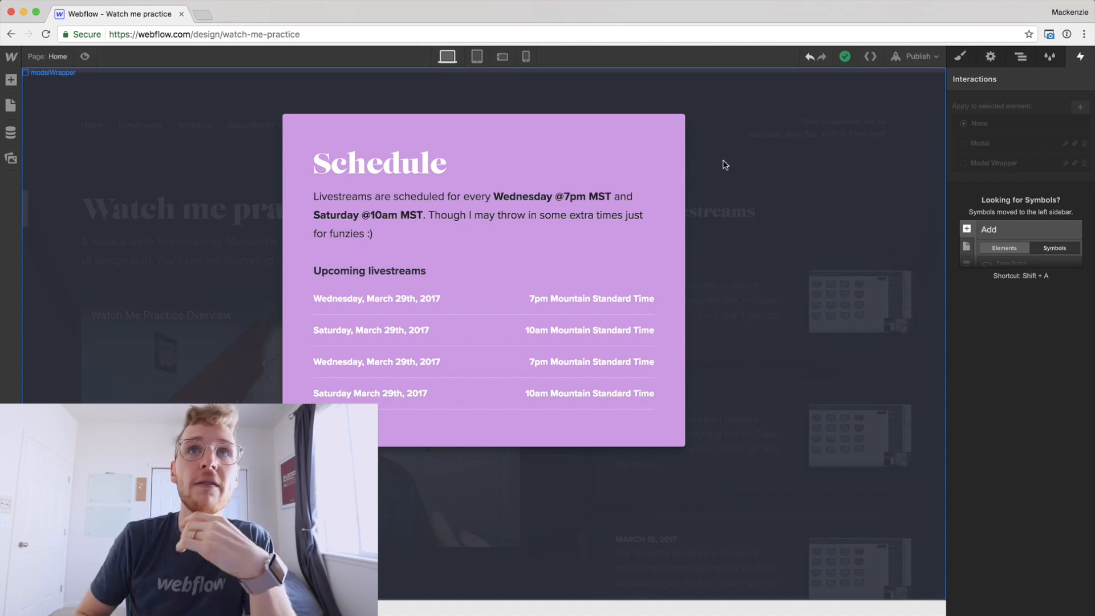
- Create another new interaction with the modalWrapper selected and name it "Schedule Click"
left_click(768, 129)
left_click(1079, 107)
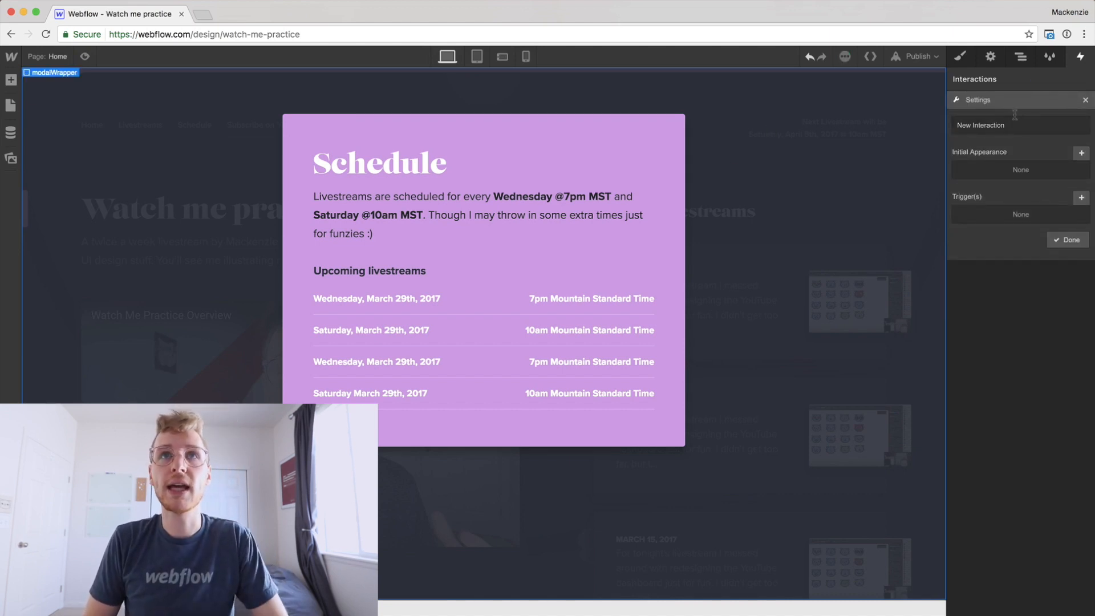
key("super+a")
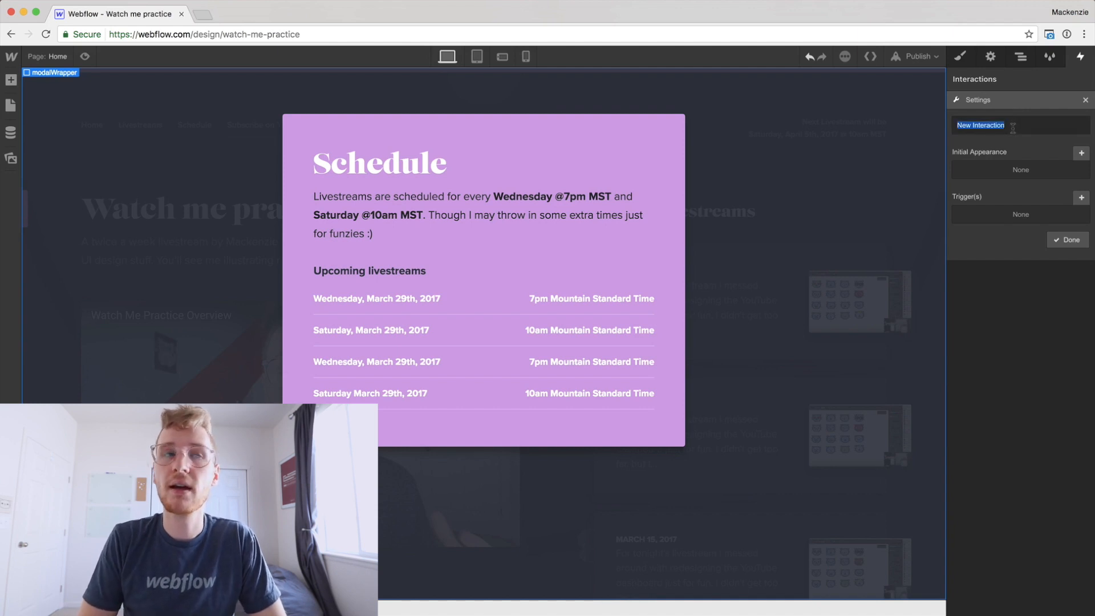
type("Schedule Click")
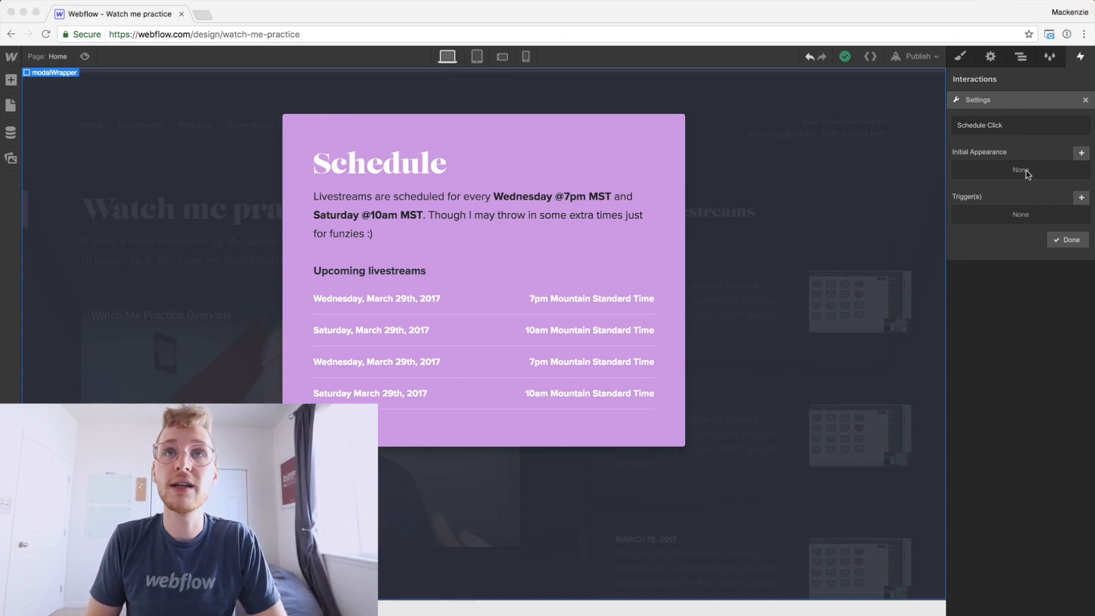
- Add a Click trigger to the Schedule Click interaction and make it affect the different element modalWrapper
left_click(1076, 201)
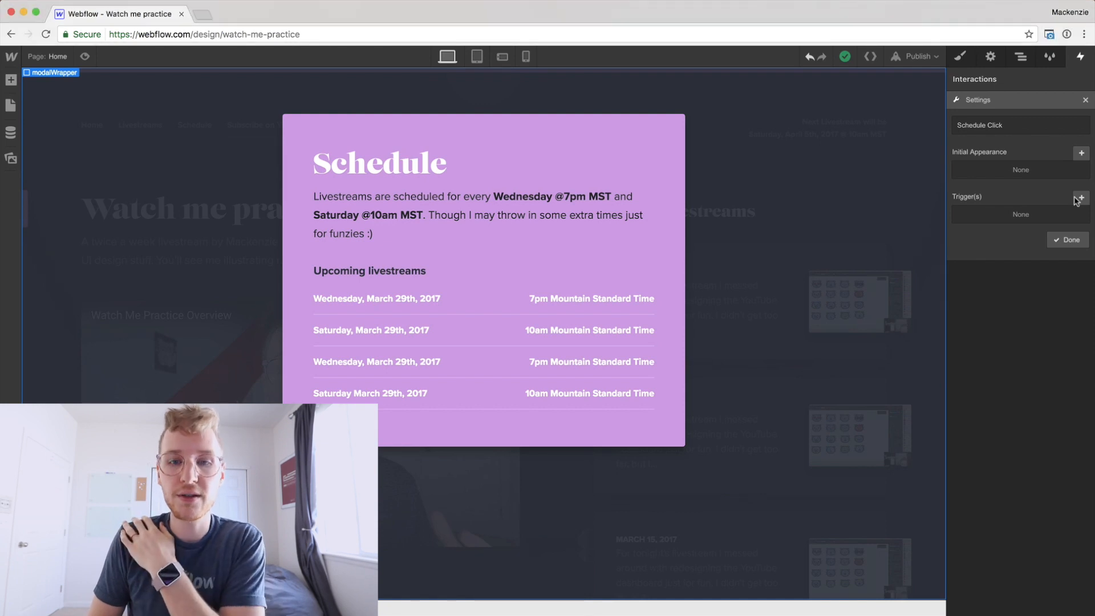
left_click(1076, 201)
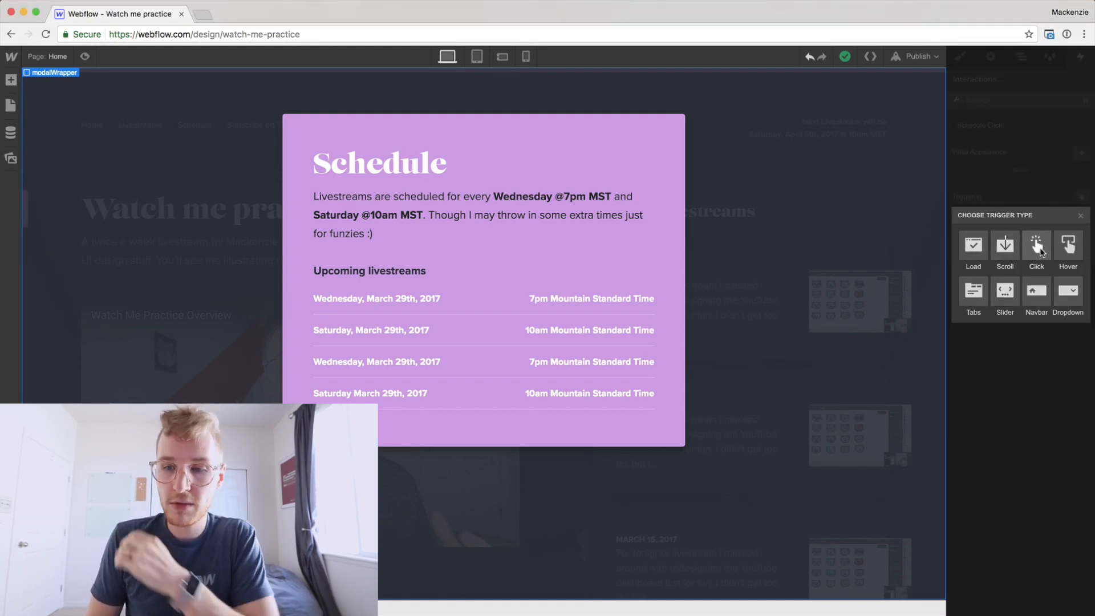
left_click(1037, 246)
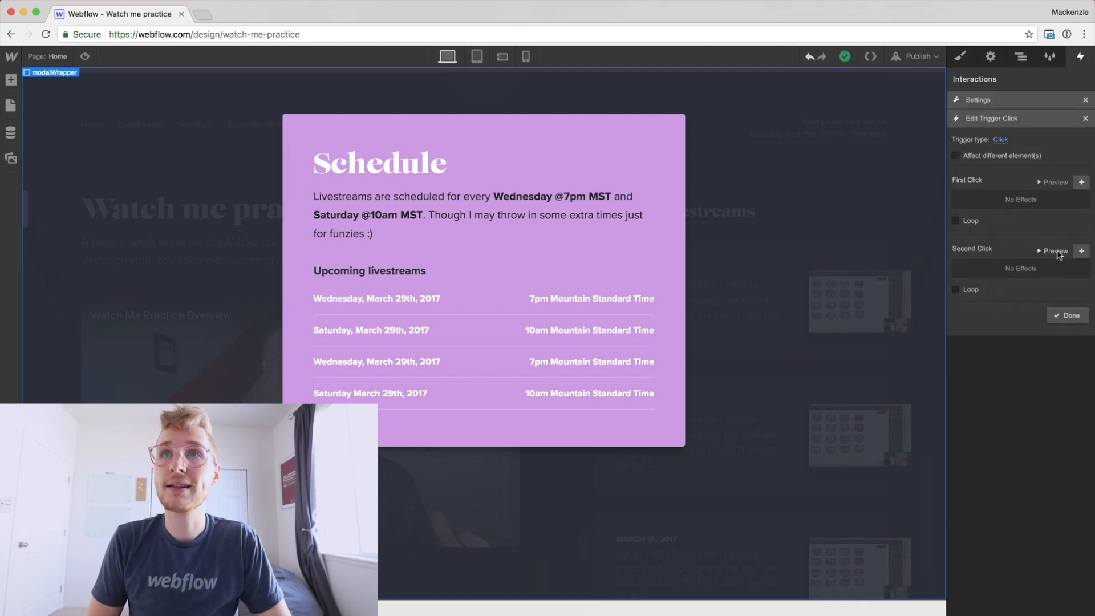
left_click(956, 156)
left_click(988, 178)
type("modal")
key("Down")
key("Return")
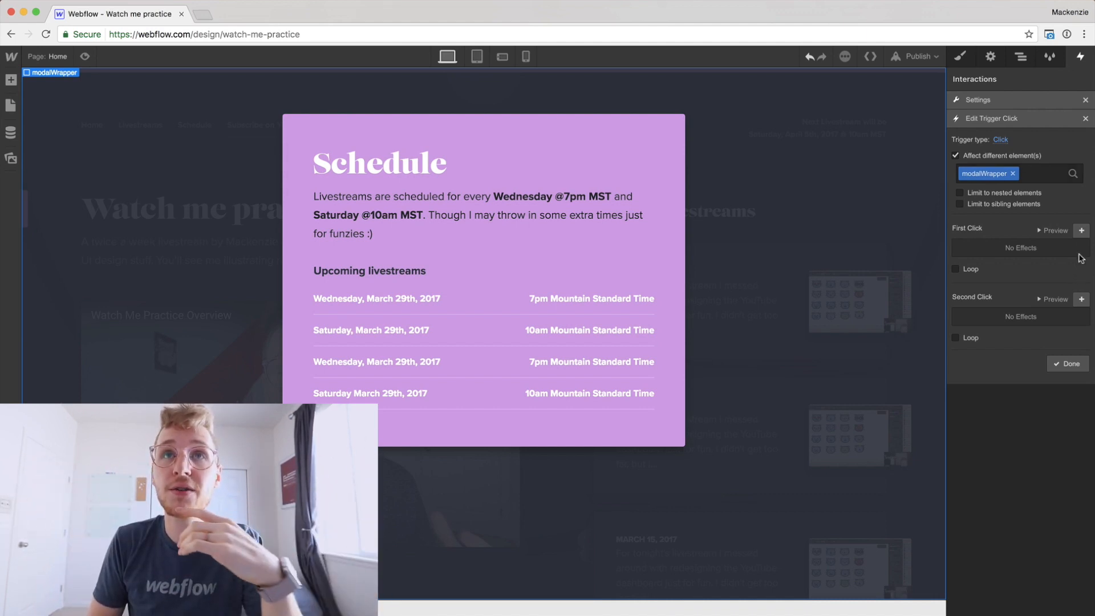
- Add first-click effects to the modalWrapper trigger: display block, followed by 100% opacity over 200ms, and save the trigger
left_click(1081, 231)
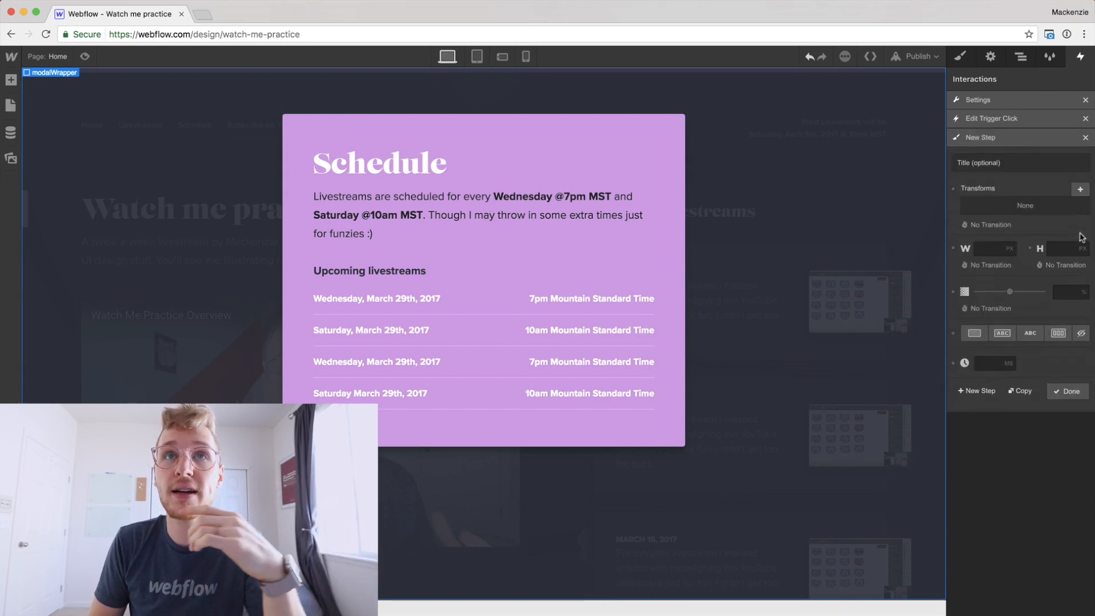
left_click(980, 333)
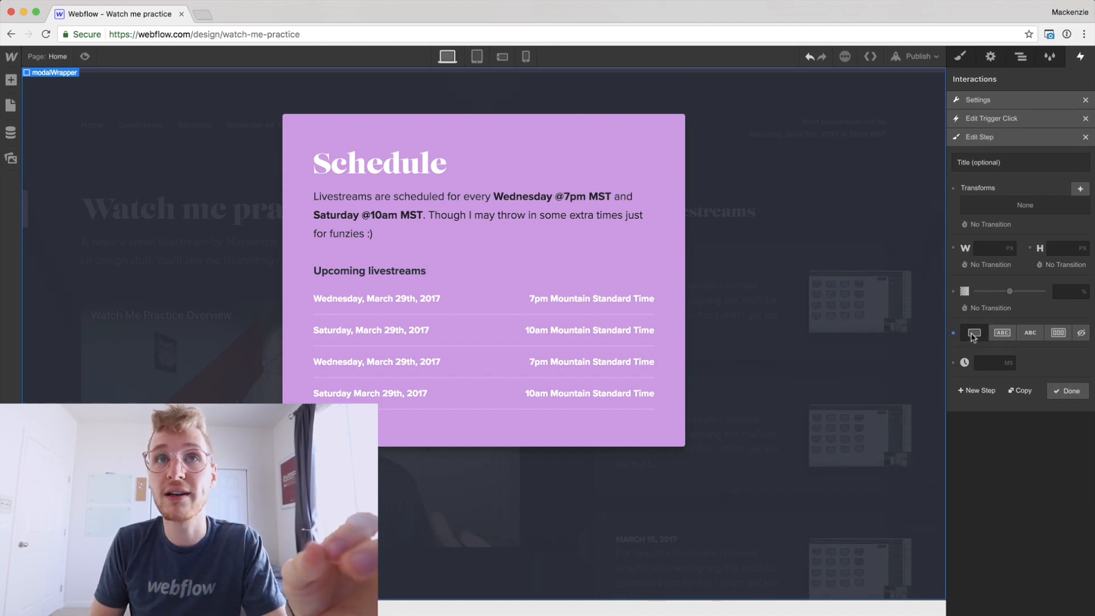
left_click(1063, 392)
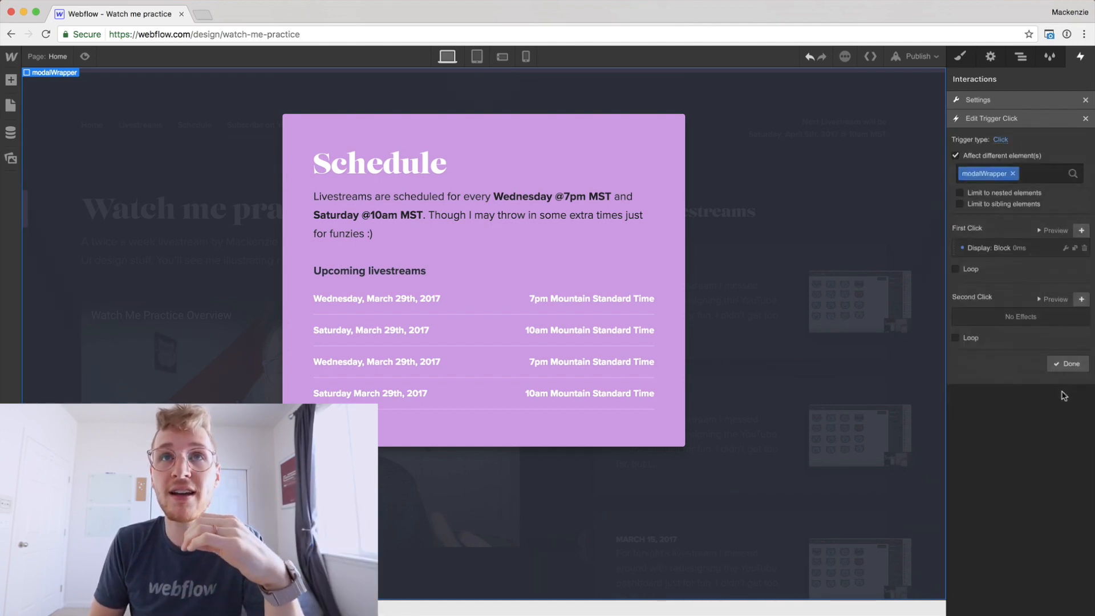
left_click(1082, 230)
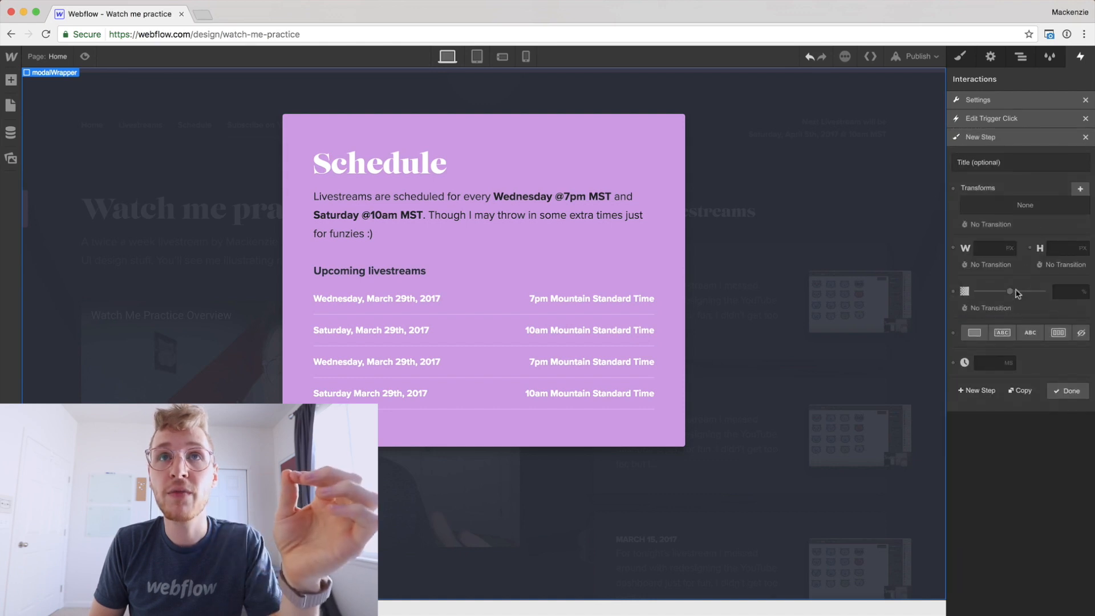
left_click_drag(1010, 292, 1043, 291)
left_click(1068, 391)
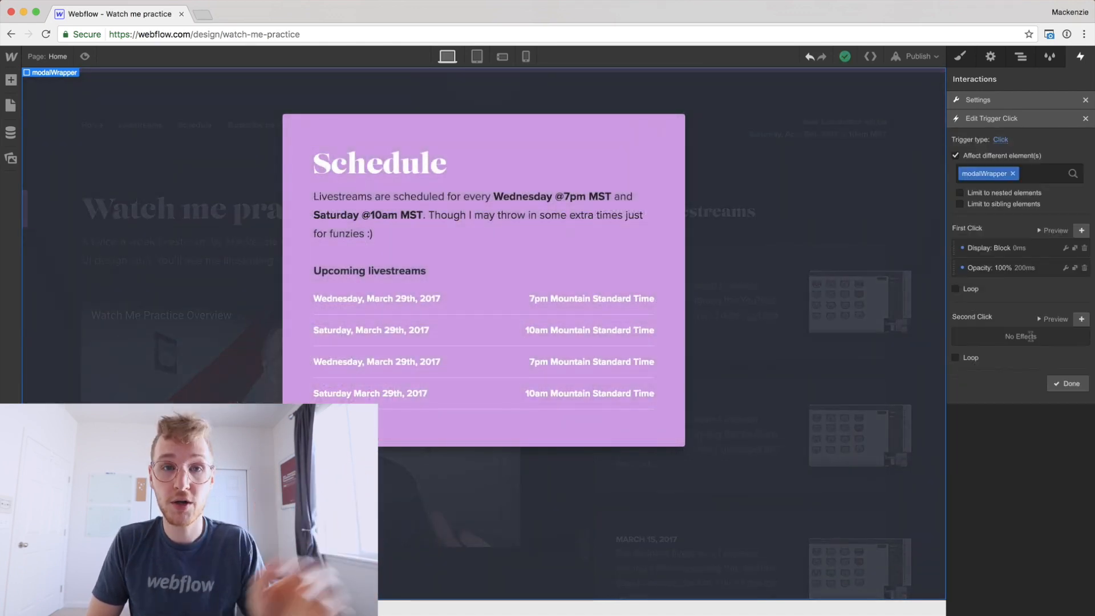
left_click(1064, 386)
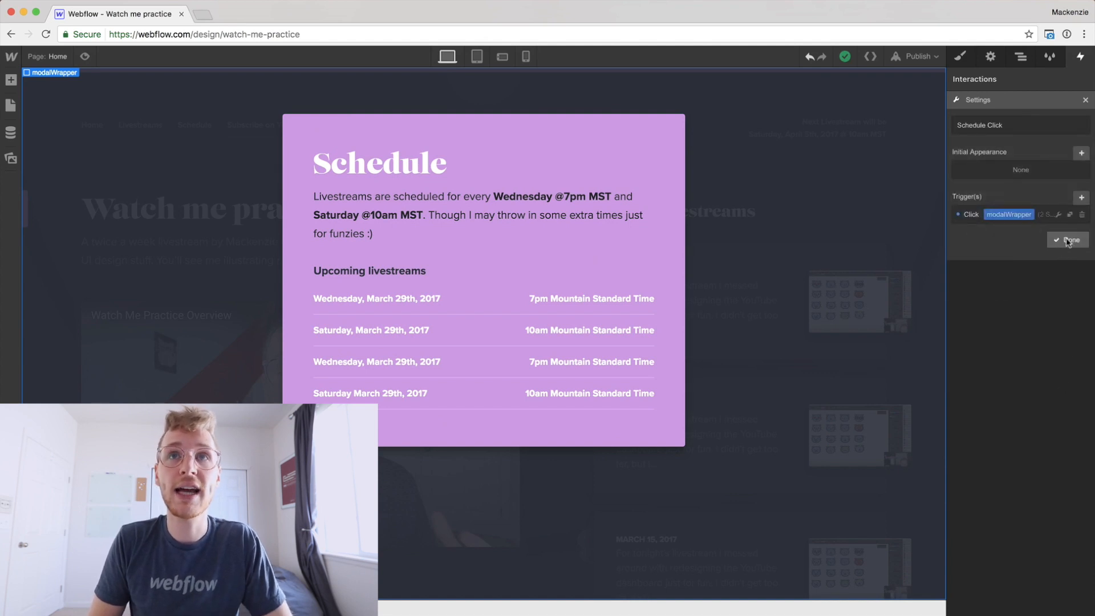
- Add a second Click trigger to the Schedule Click interaction and make it affect the different element modal
left_click(1080, 199)
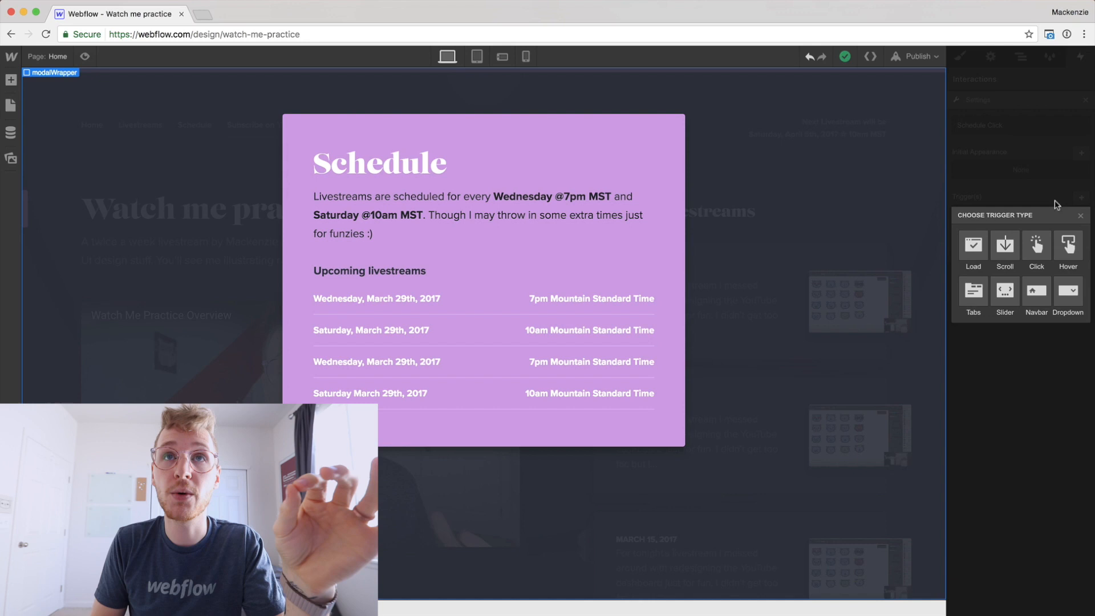
left_click(1037, 245)
left_click(975, 157)
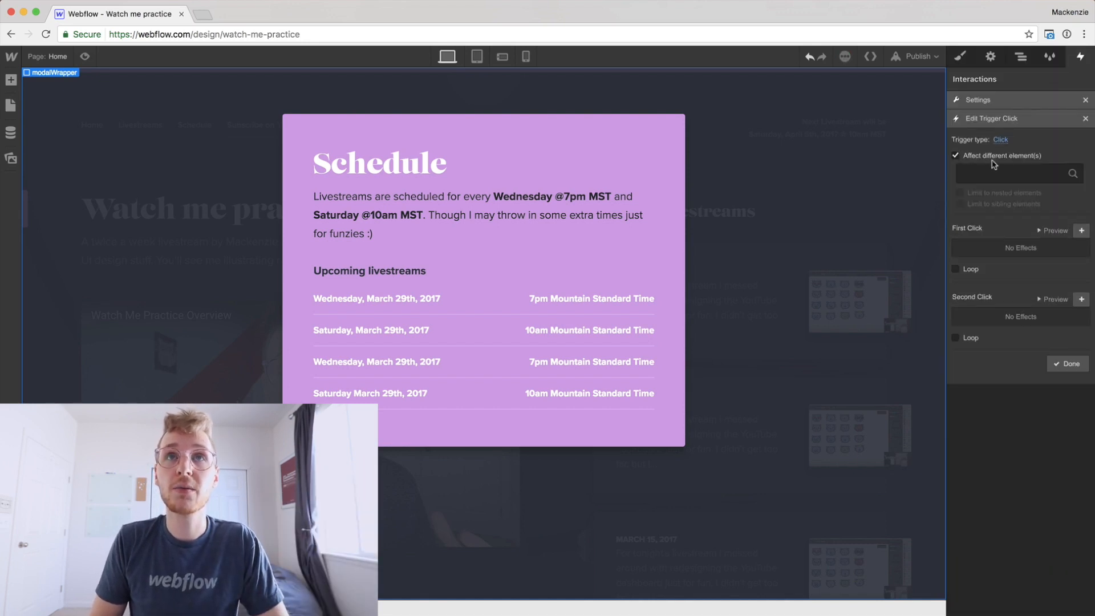
type("modal")
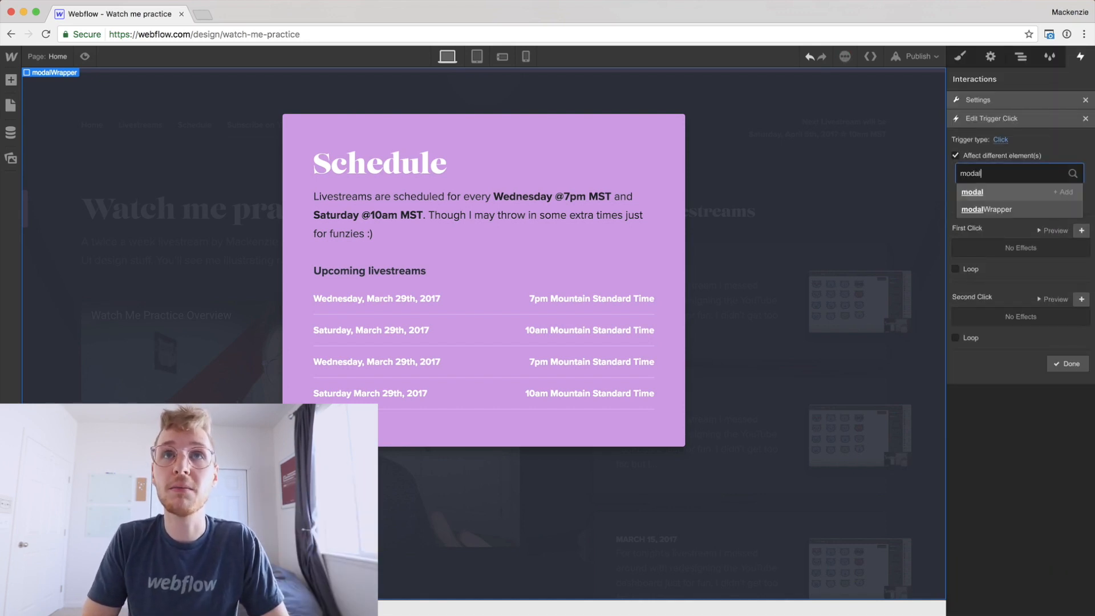
left_click(983, 193)
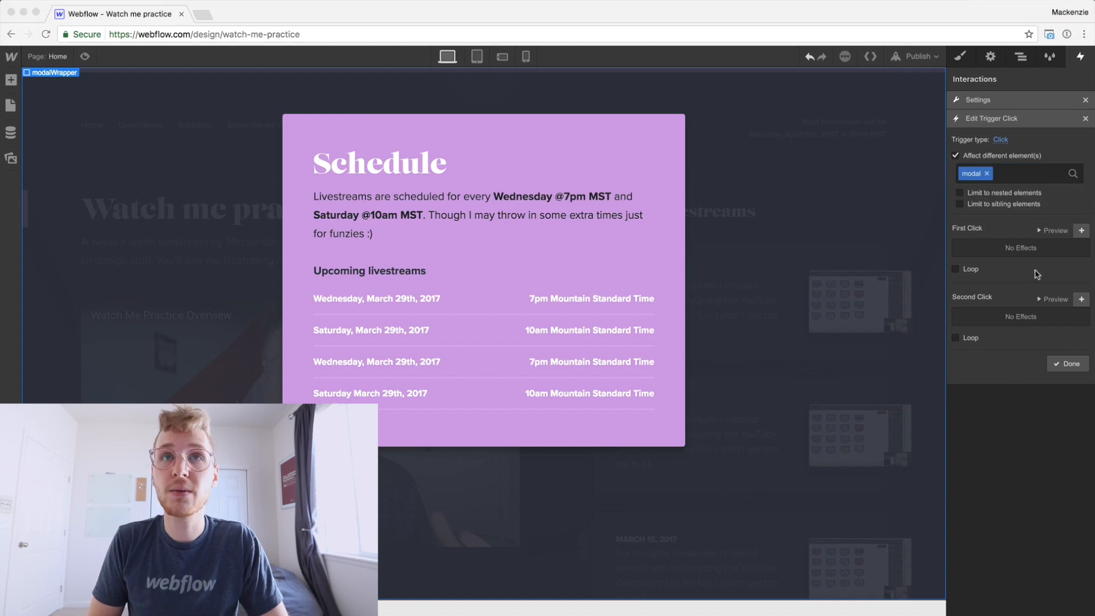
- Add a first-click step that brings the modal to 100% opacity with a 200ms ease
left_click(1076, 242)
left_click(1079, 235)
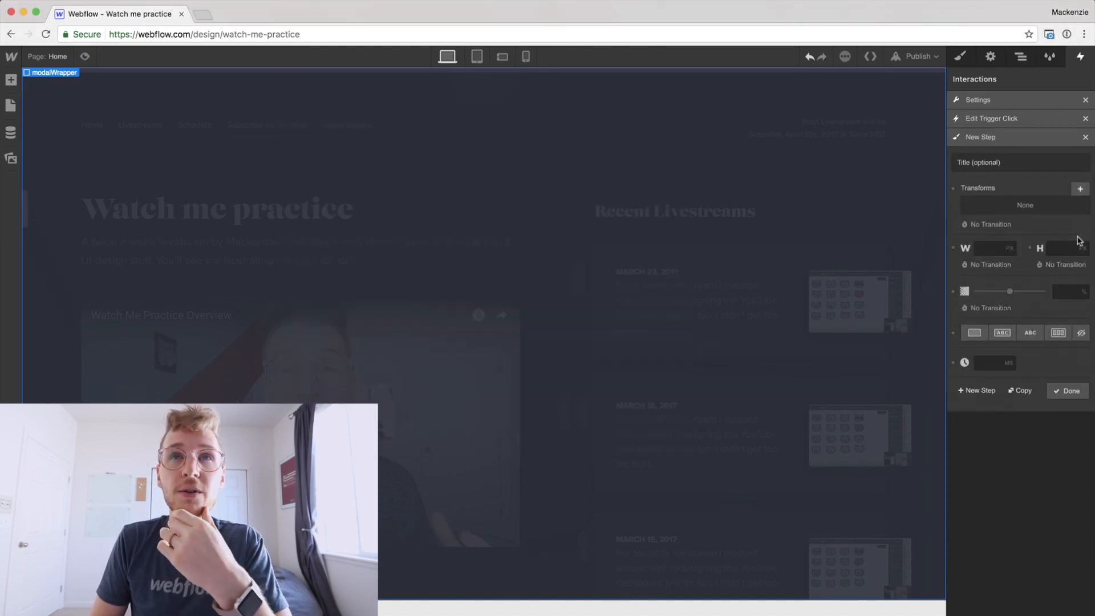
left_click(1079, 188)
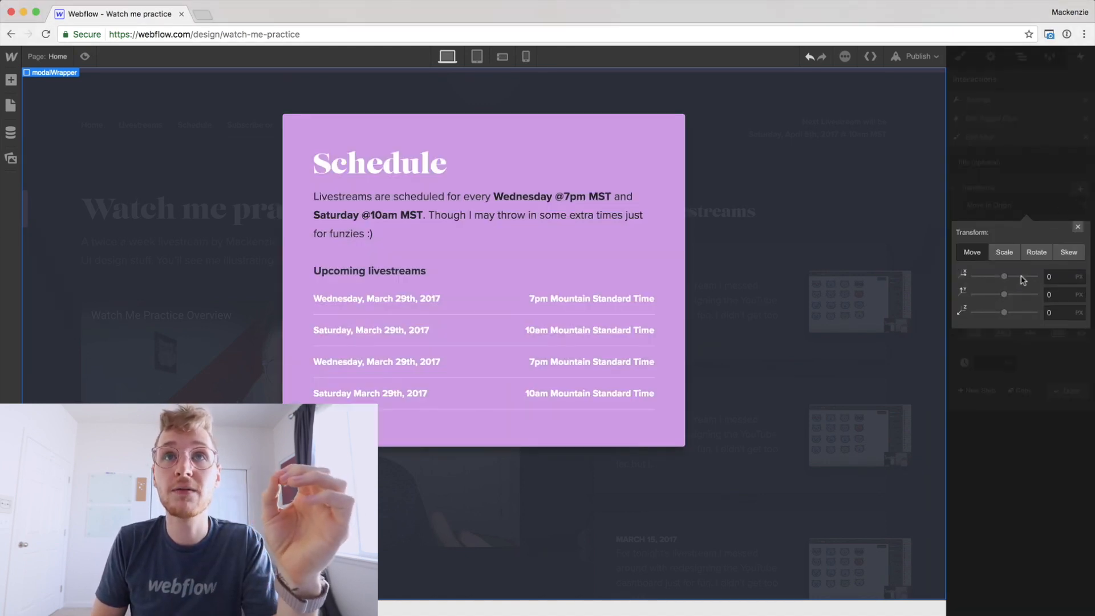
left_click(1078, 228)
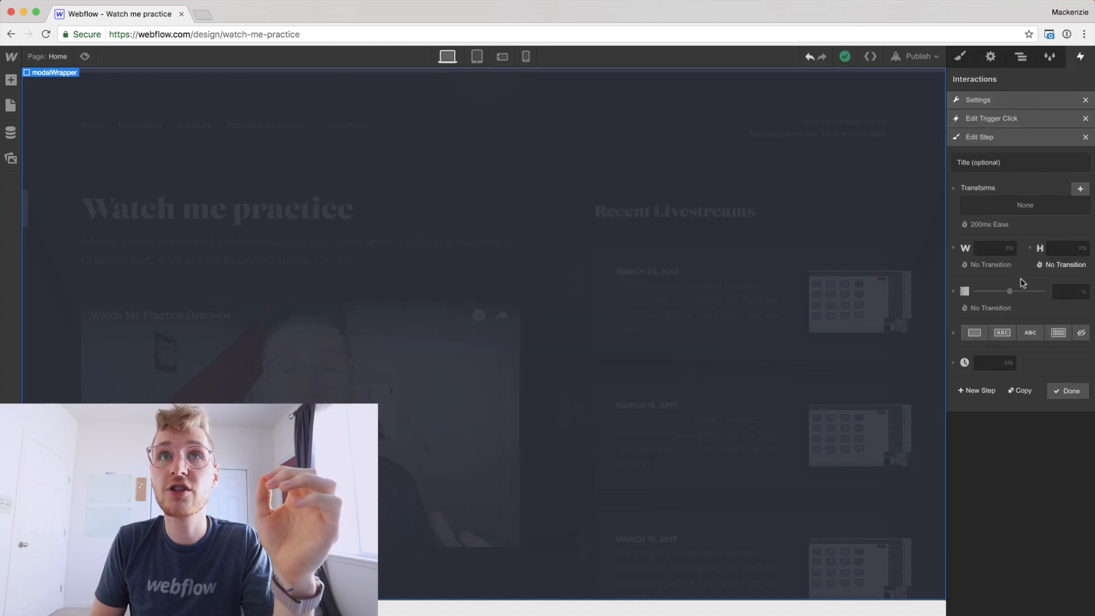
left_click_drag(1009, 291, 1060, 292)
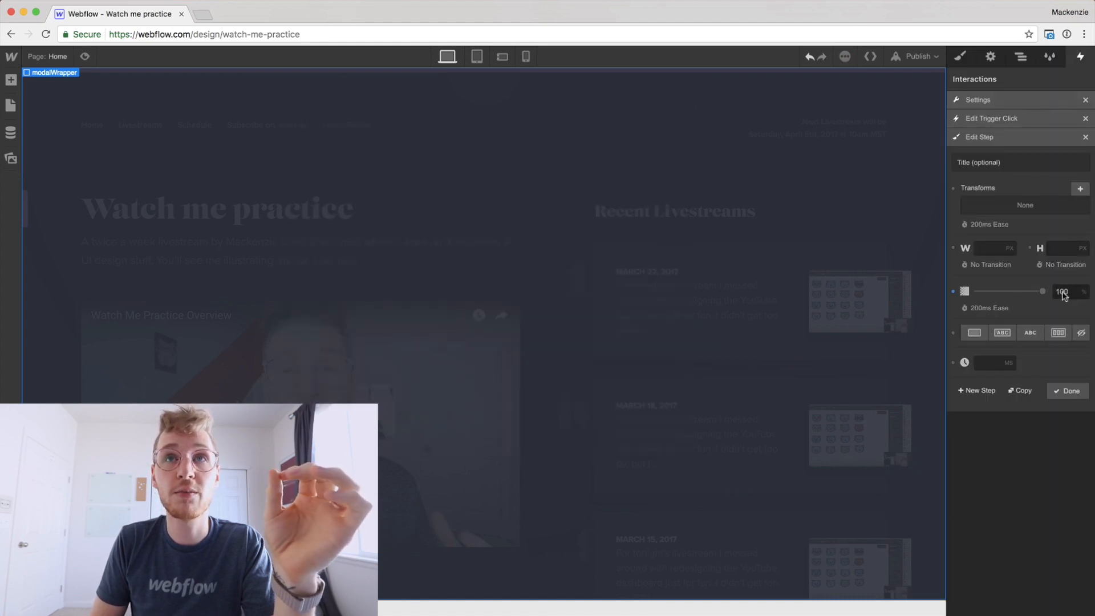
left_click(1068, 391)
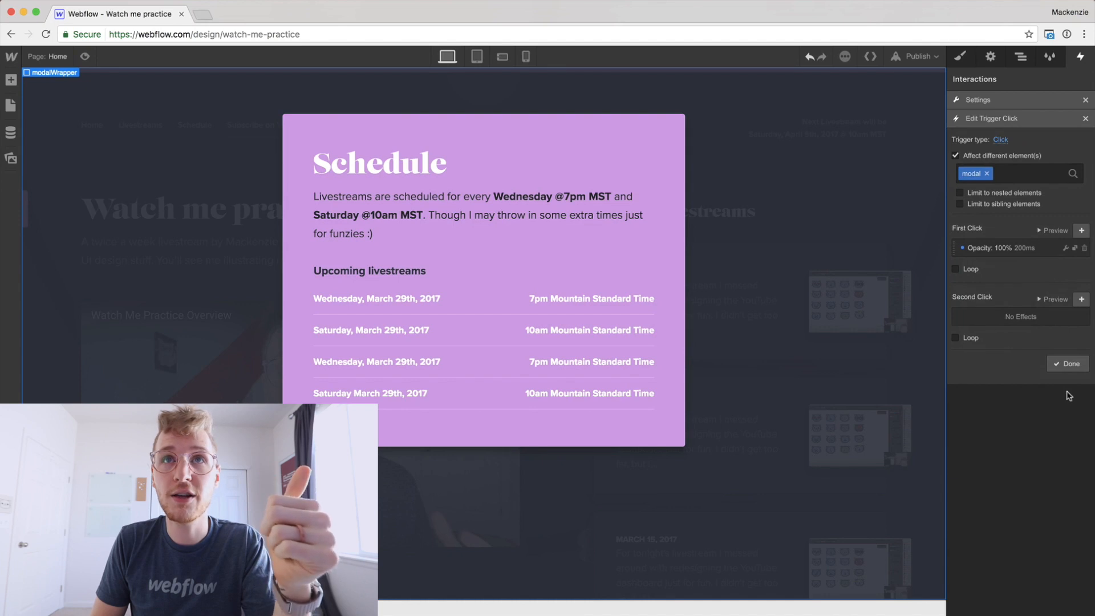
- Add another first-click step that moves the modal down 20px with a 200ms ease
left_click(1084, 231)
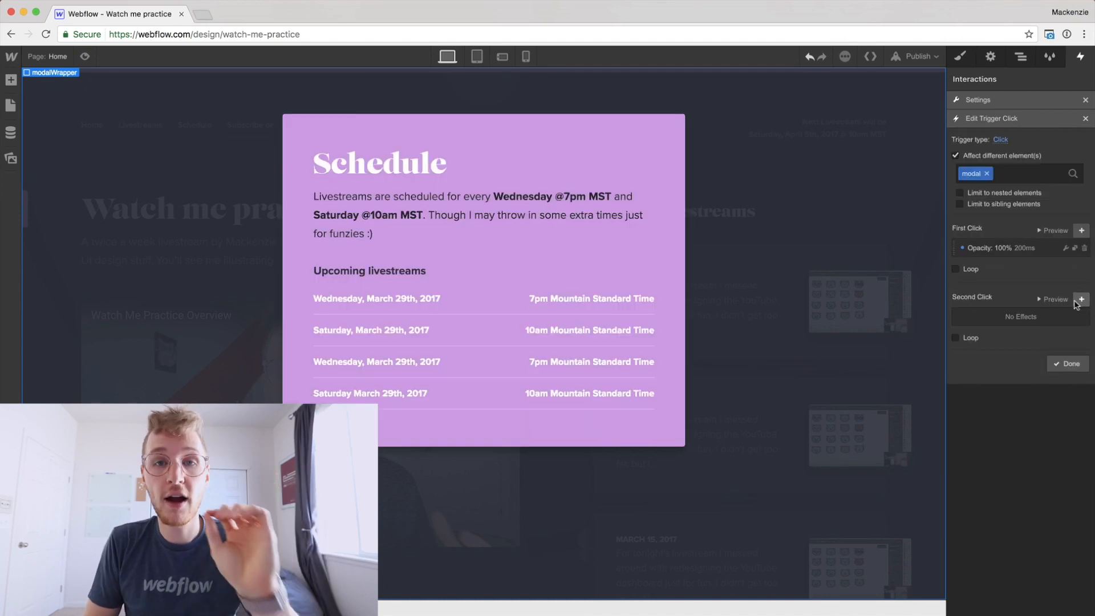
left_click(1081, 231)
left_click(1080, 190)
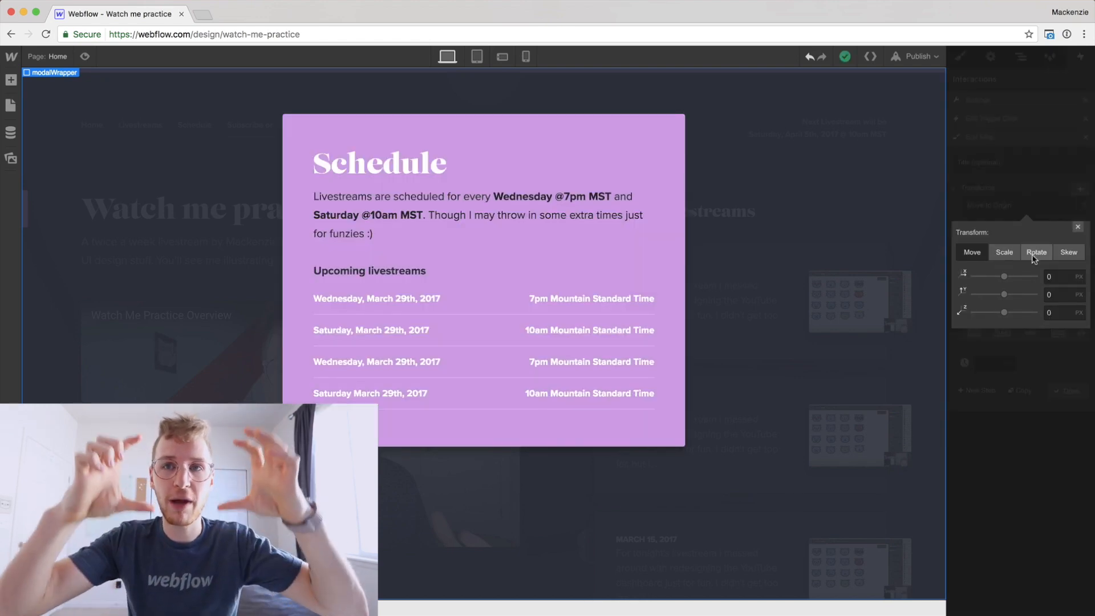
left_click_drag(1002, 296, 1011, 296)
left_click(1042, 350)
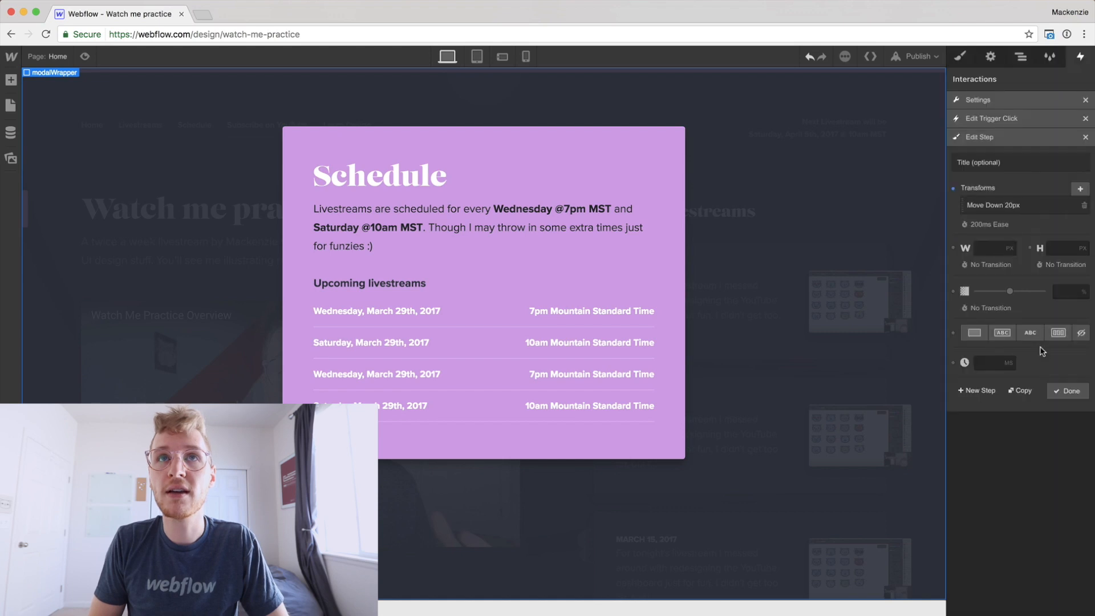
left_click(1067, 391)
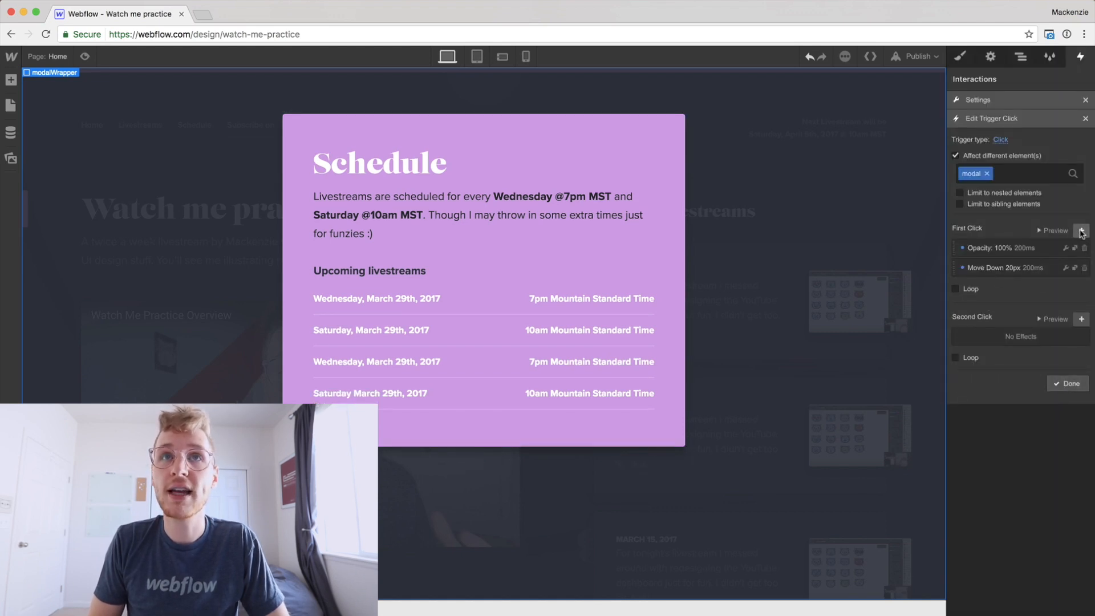
- Add a first-click step that moves the modal up 10px on the Y axis
left_click(1065, 268)
left_click(1080, 188)
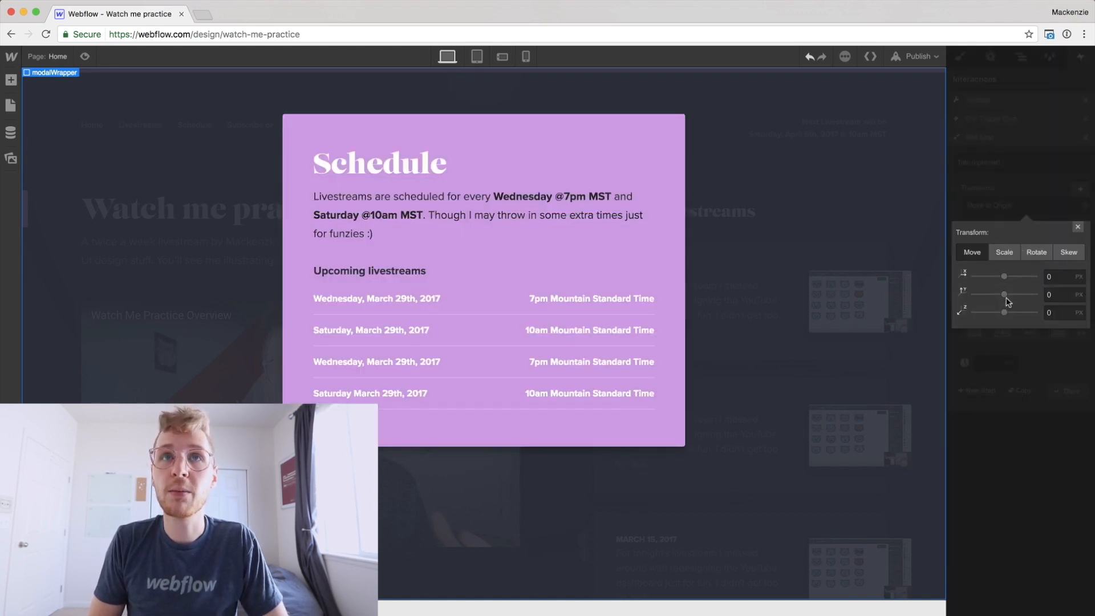
left_click_drag(1003, 294, 1001, 294)
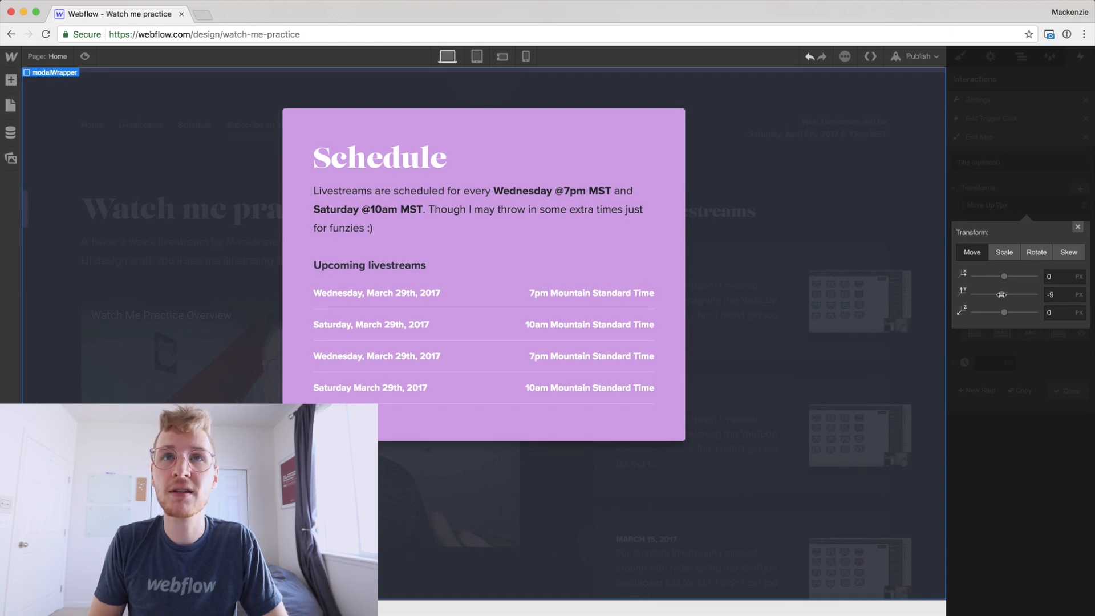
left_click(1068, 296)
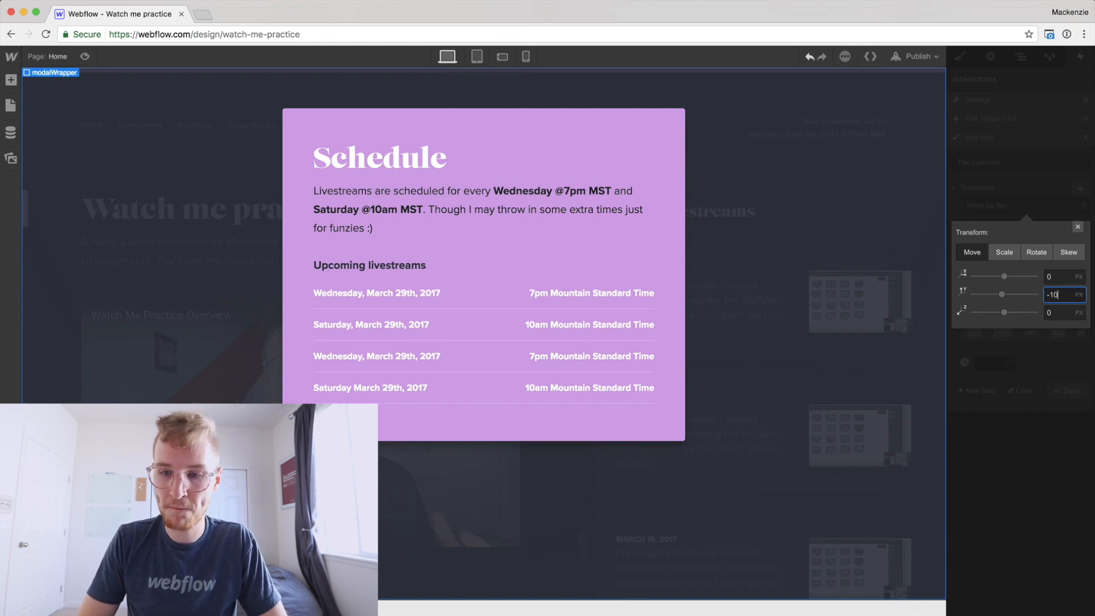
left_click(1021, 398)
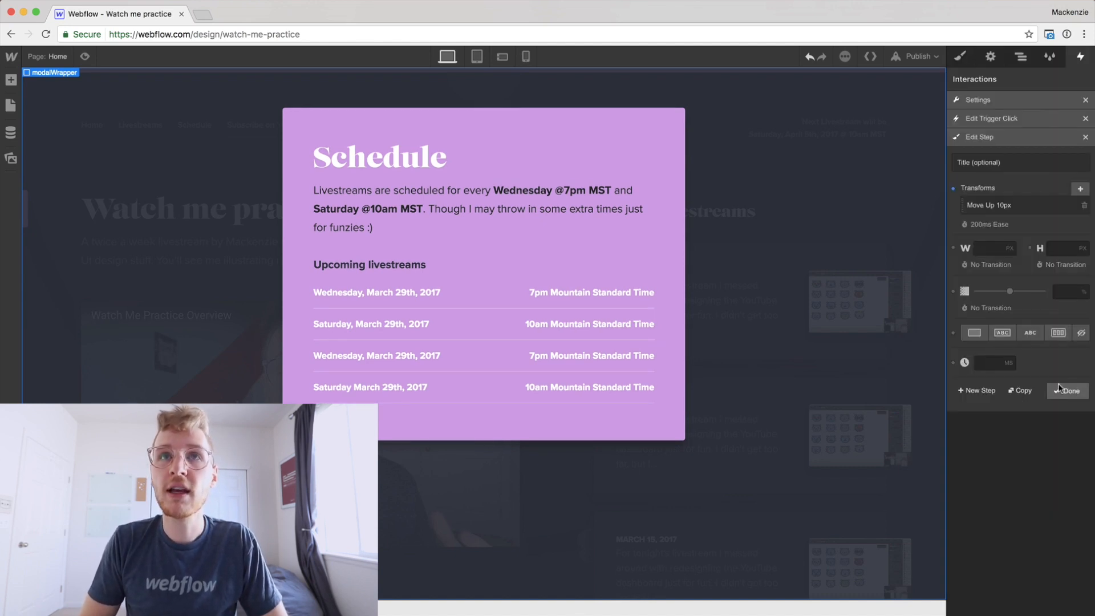
left_click(1064, 392)
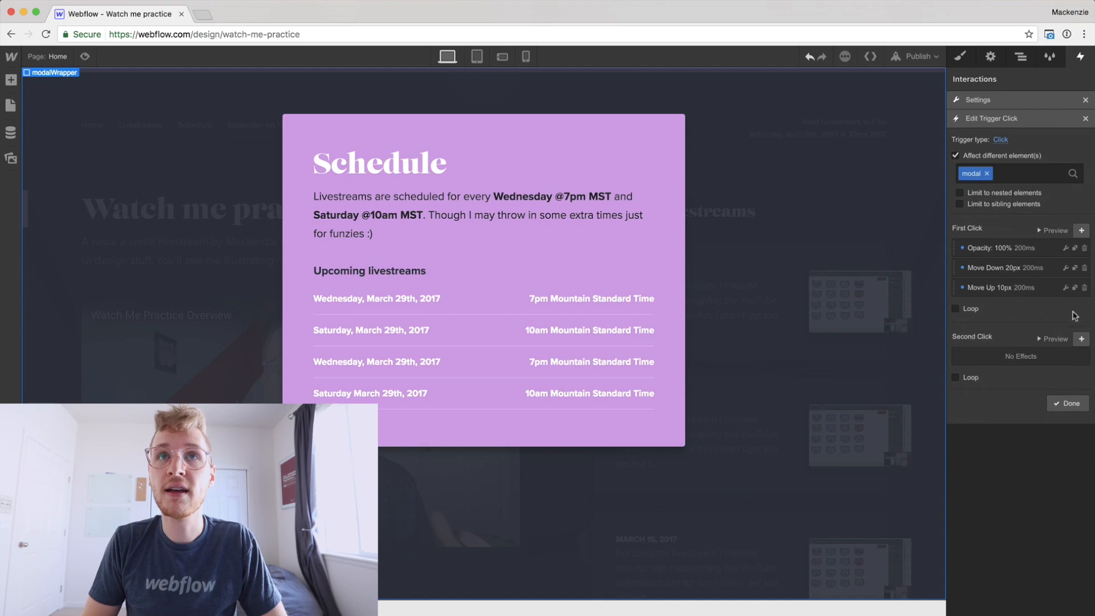
- Add a final first-click step that moves the modal down 5px on the Y axis
left_click(1081, 230)
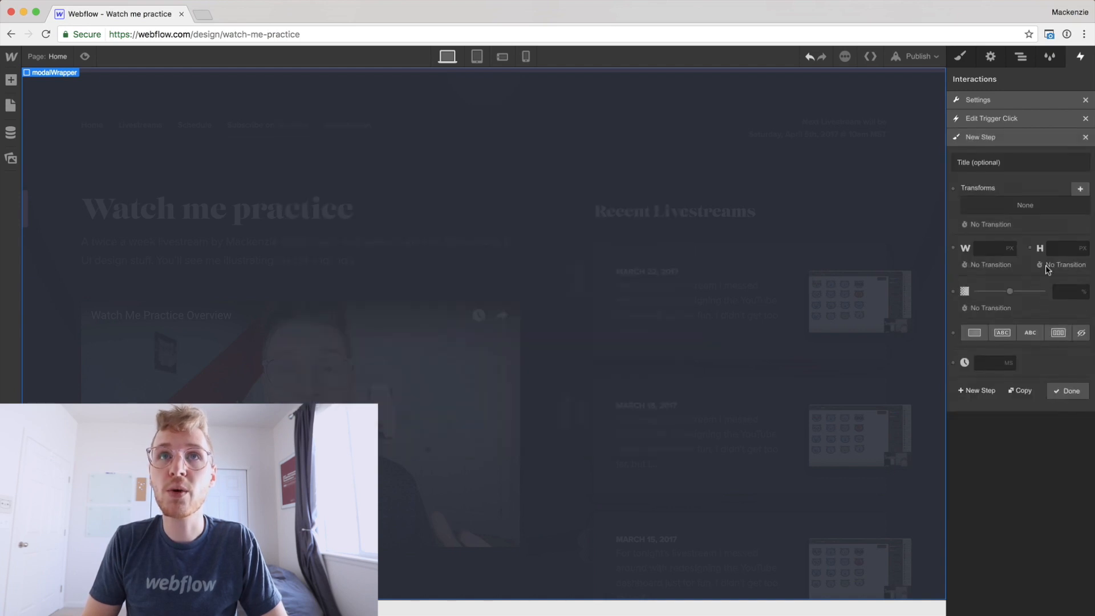
left_click(1079, 188)
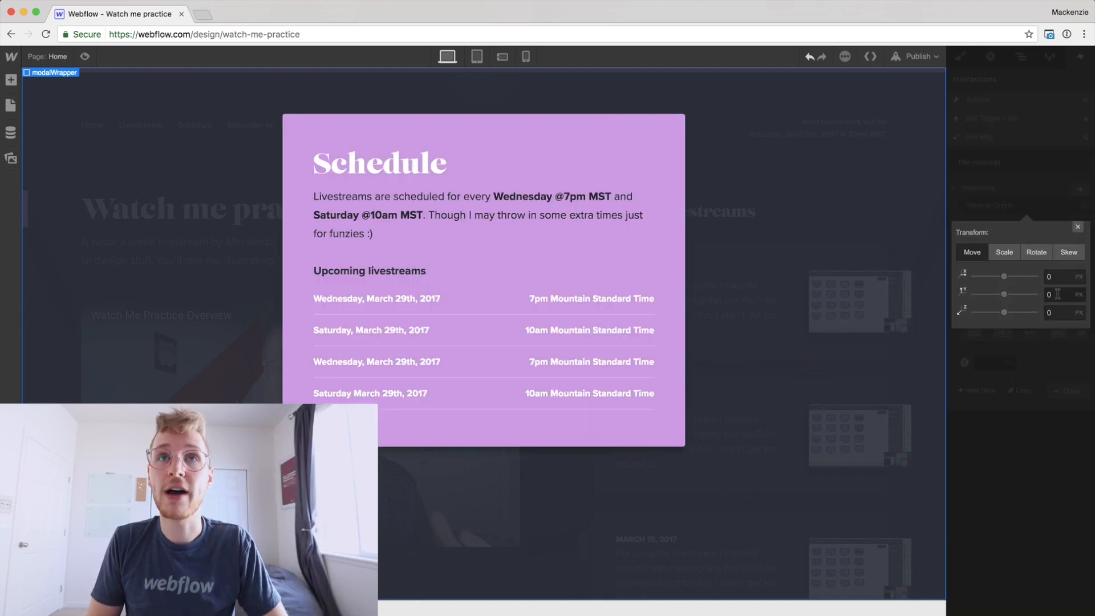
left_click(1057, 294)
type("5")
key("Tab")
left_click(1047, 197)
left_click(1070, 392)
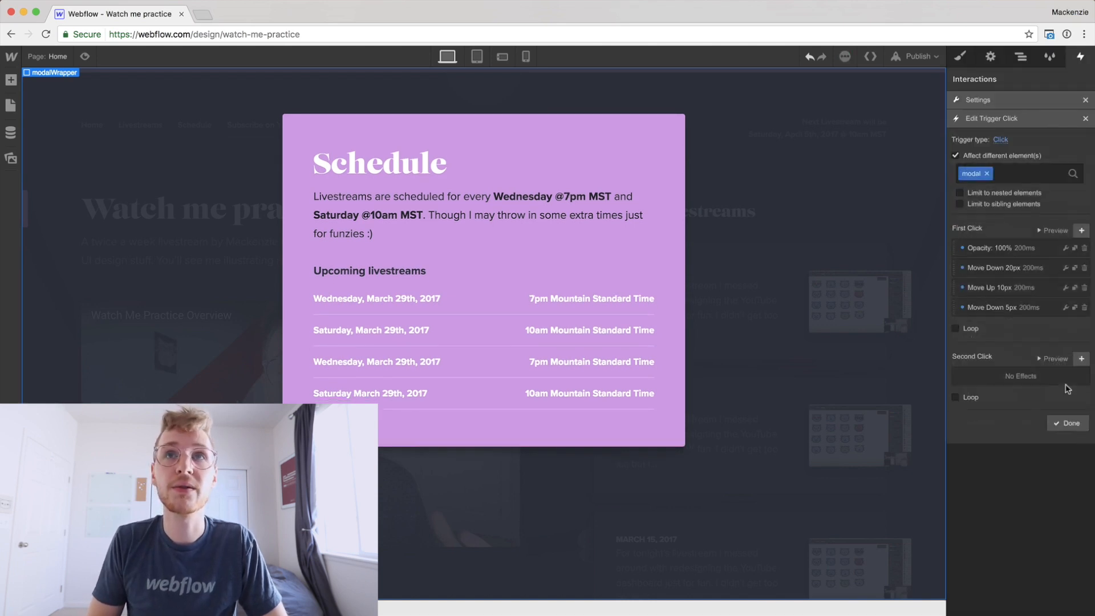
- Preview the modal's first-click animation and save the trigger and the Schedule Click interaction
left_click(1048, 230)
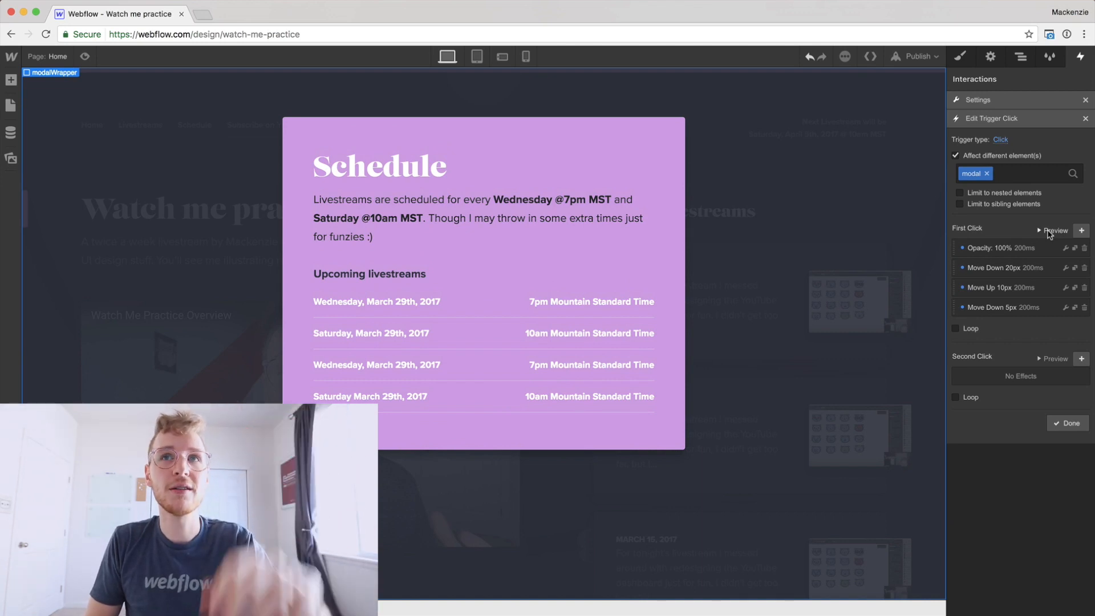
left_click(1048, 231)
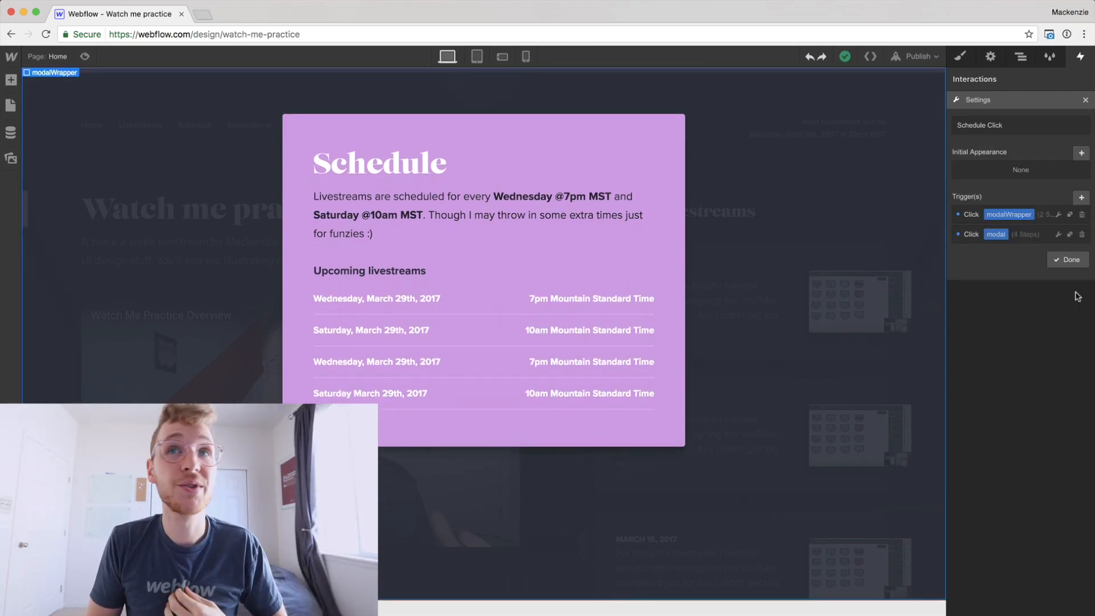
left_click(1068, 261)
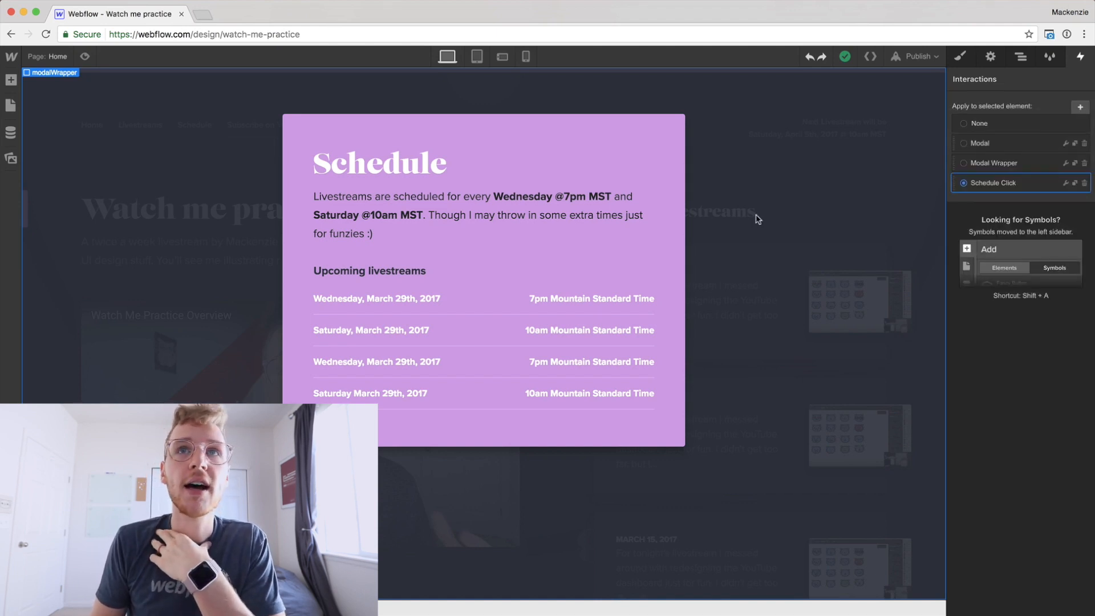
- Hide the modalWrapper on the page by setting its display style to none
left_click(1020, 57)
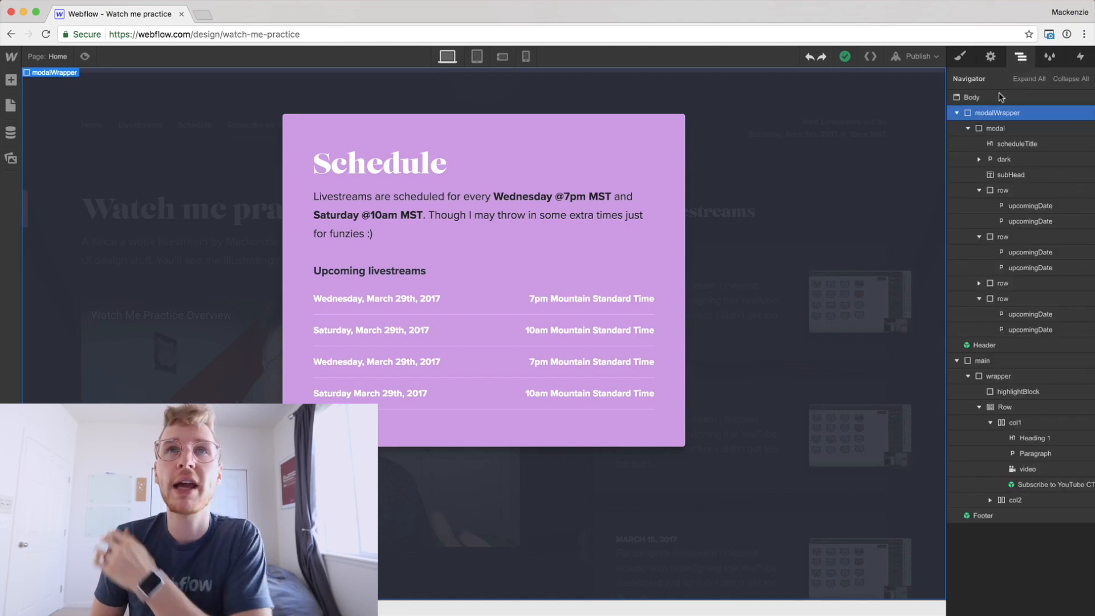
left_click(960, 55)
left_click(1072, 191)
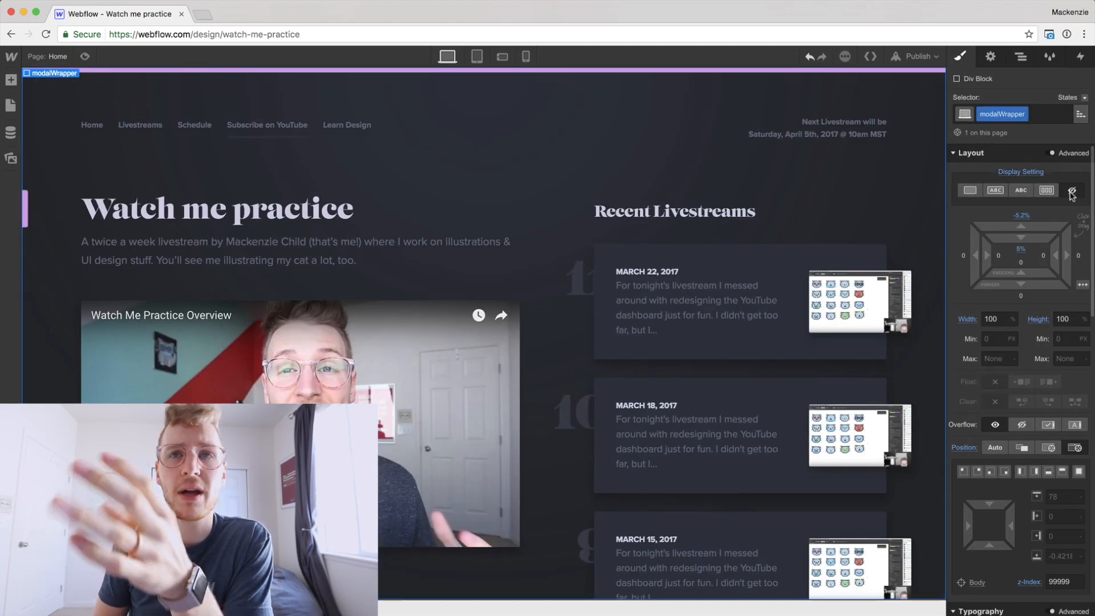
- Open the Header symbol, select the Schedule nav link and apply the Schedule Click interaction to it
double_click(195, 126)
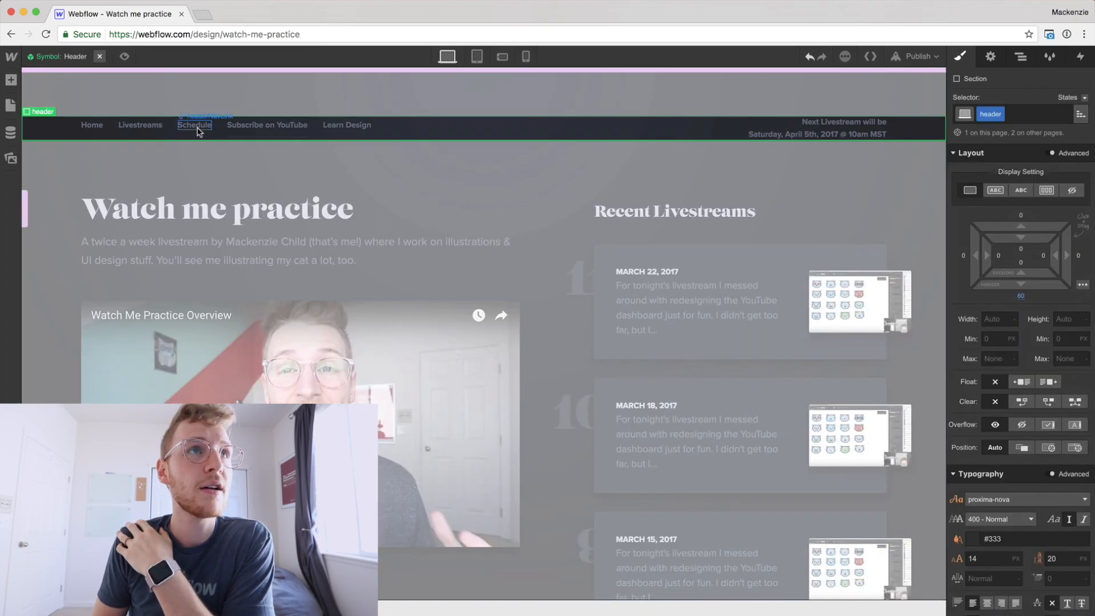
left_click(194, 126)
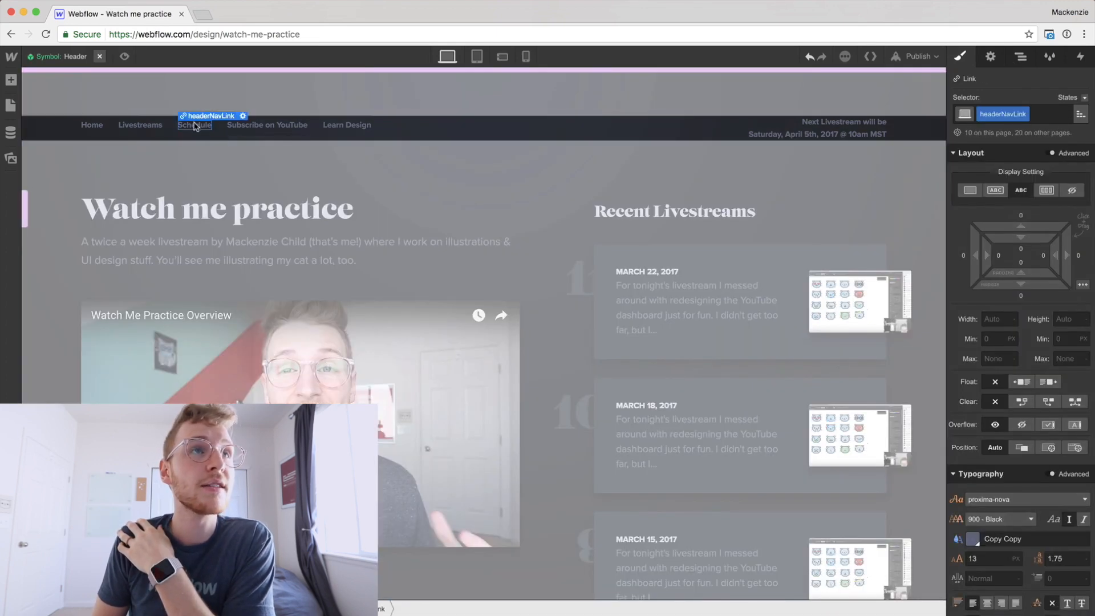
left_click(1081, 58)
left_click(964, 184)
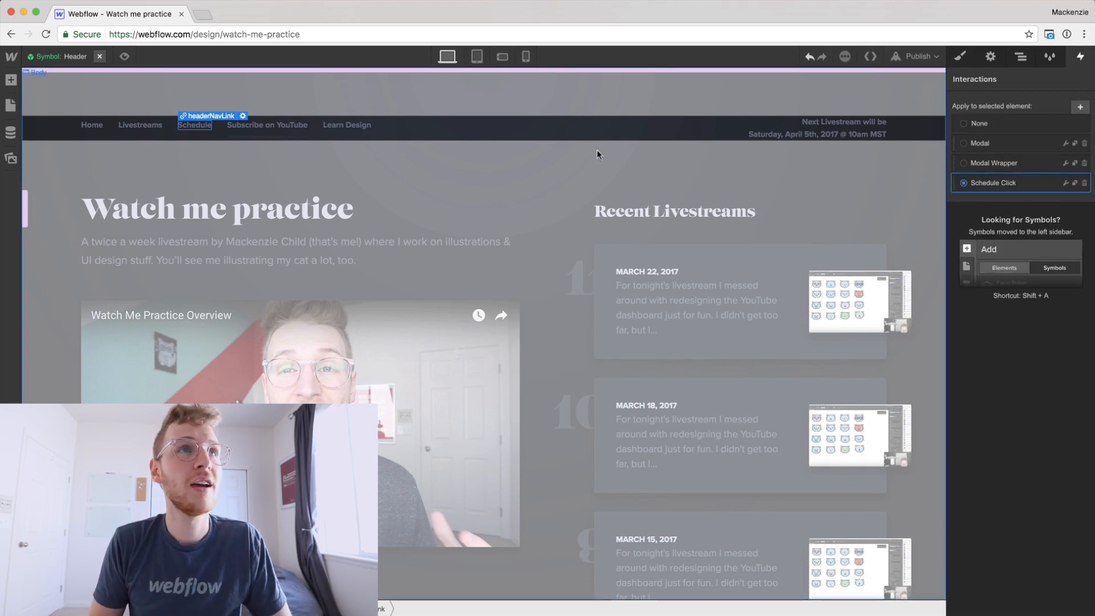
- Preview the page and test the header's Schedule link to check that the modal opens, then return to editing
left_click(124, 57)
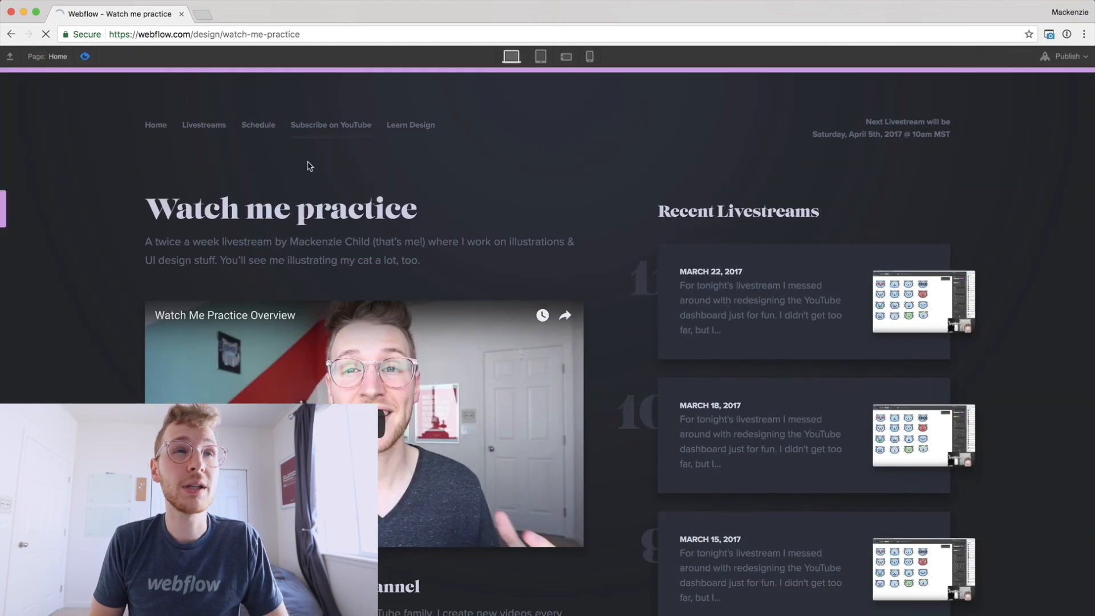
left_click(260, 128)
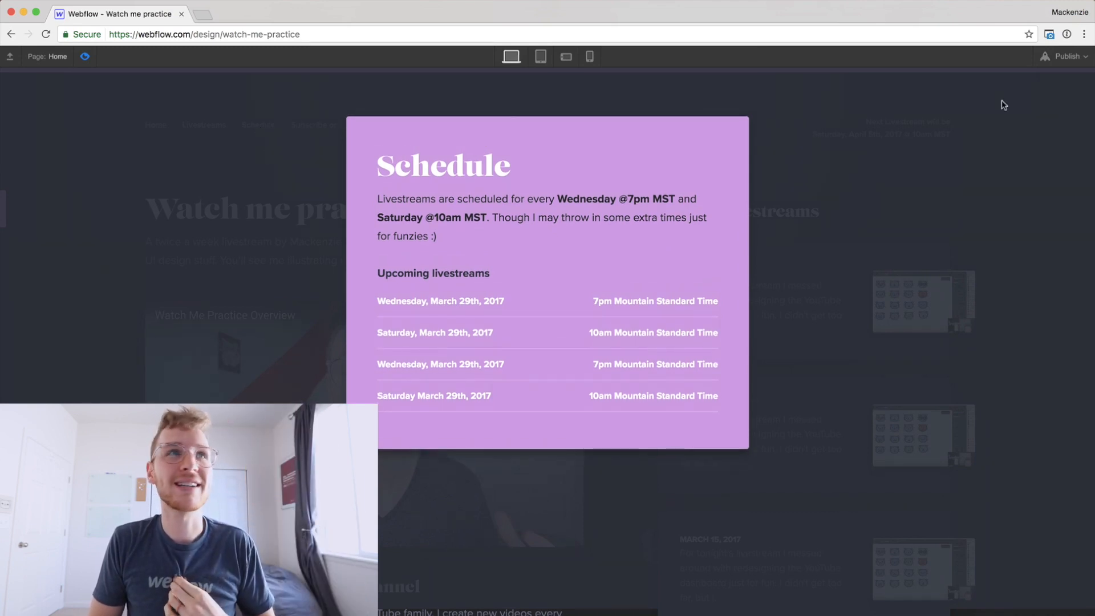
key("Escape")
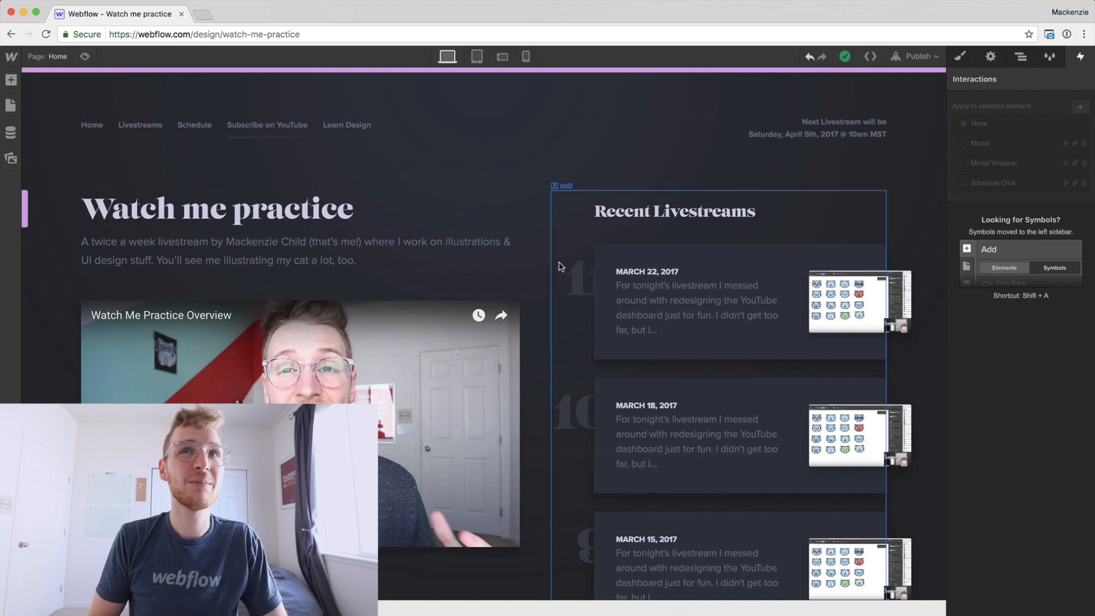
- Select the modalWrapper and set its display to block so the modal shows on the canvas
left_click(1018, 59)
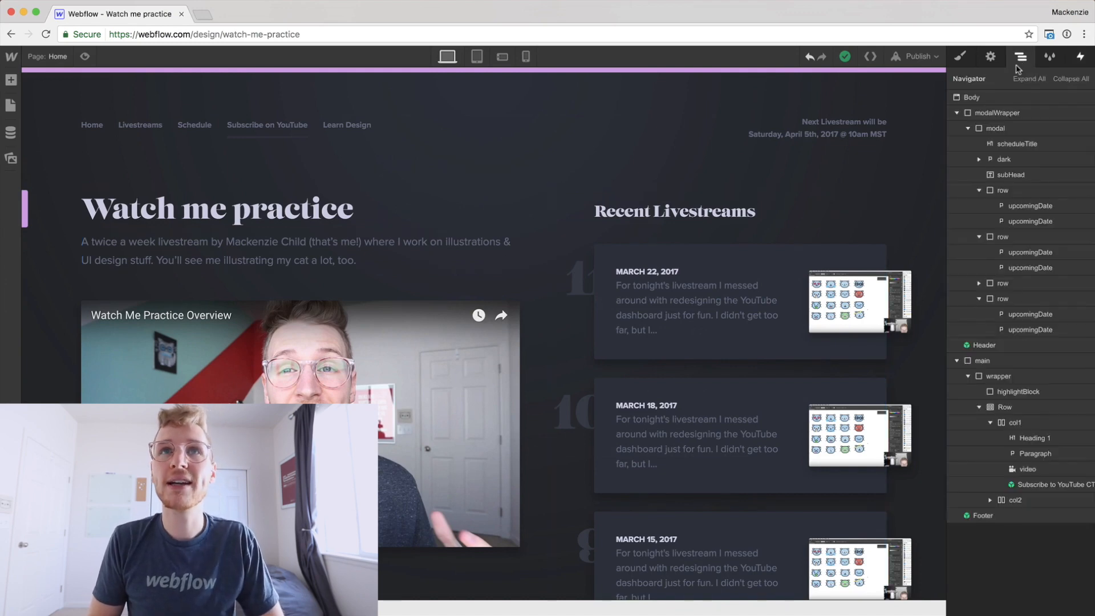
left_click(1001, 113)
left_click(960, 56)
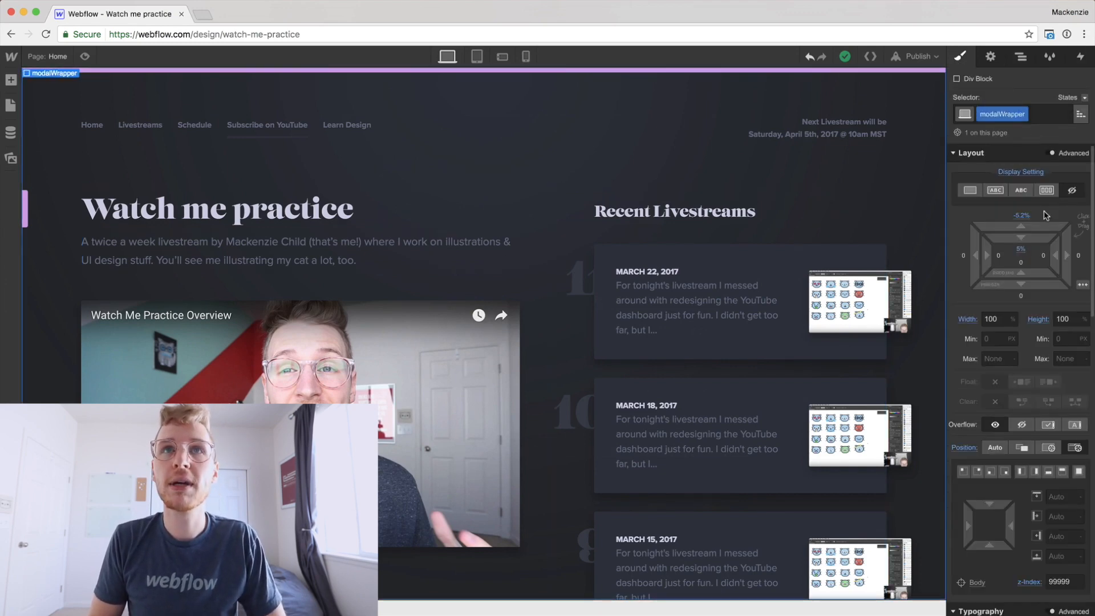
left_click(969, 190)
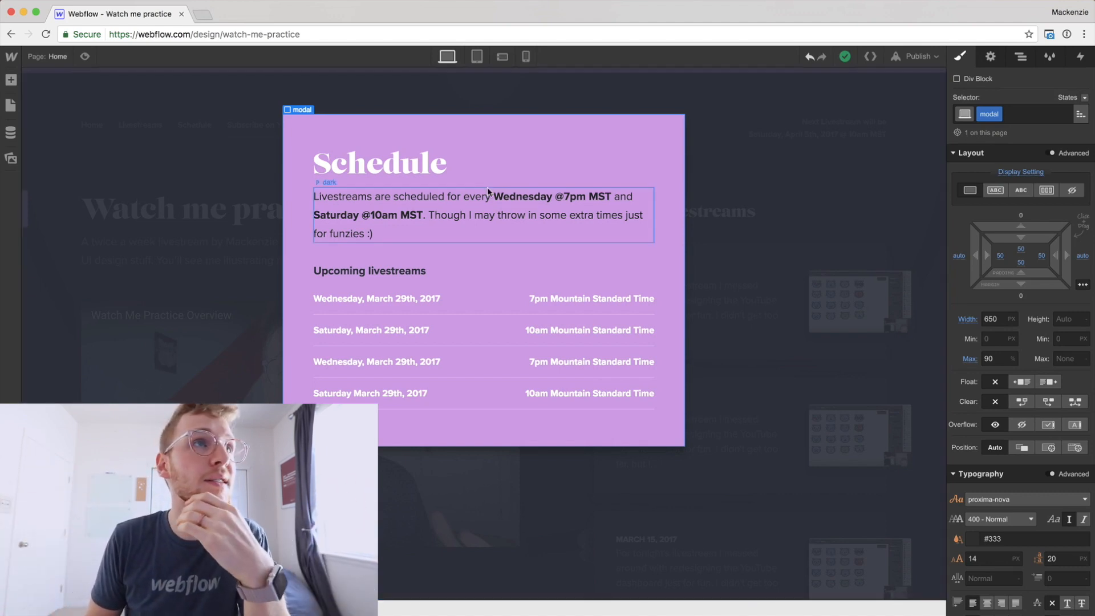
- Add a div block inside the modalWrapper above the modal and give it the existing closeModal class
left_click(11, 80)
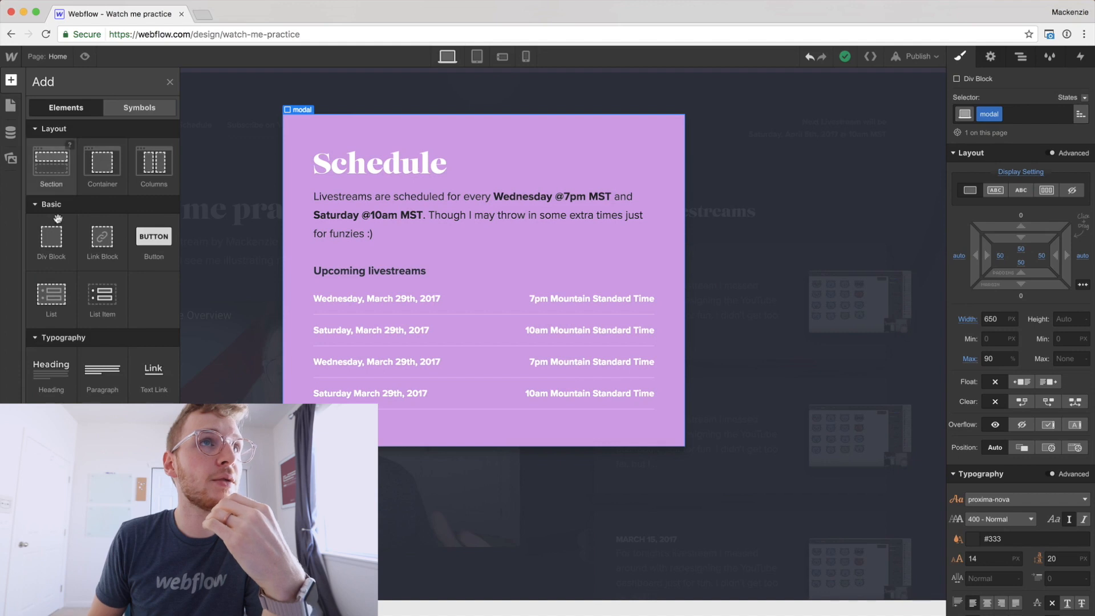
left_click_drag(64, 252, 229, 154)
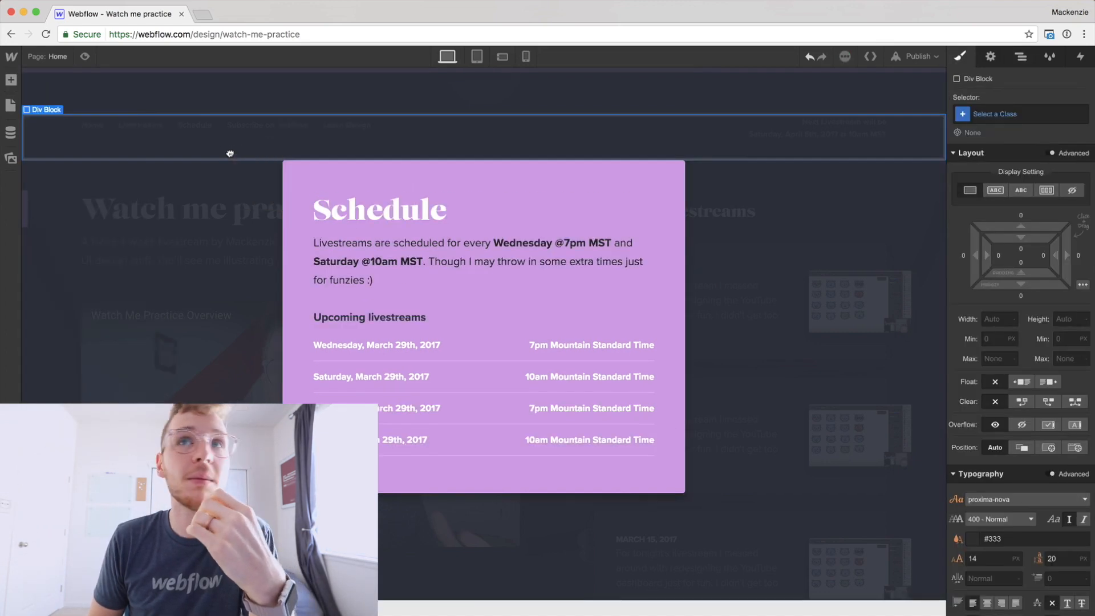
left_click(1006, 117)
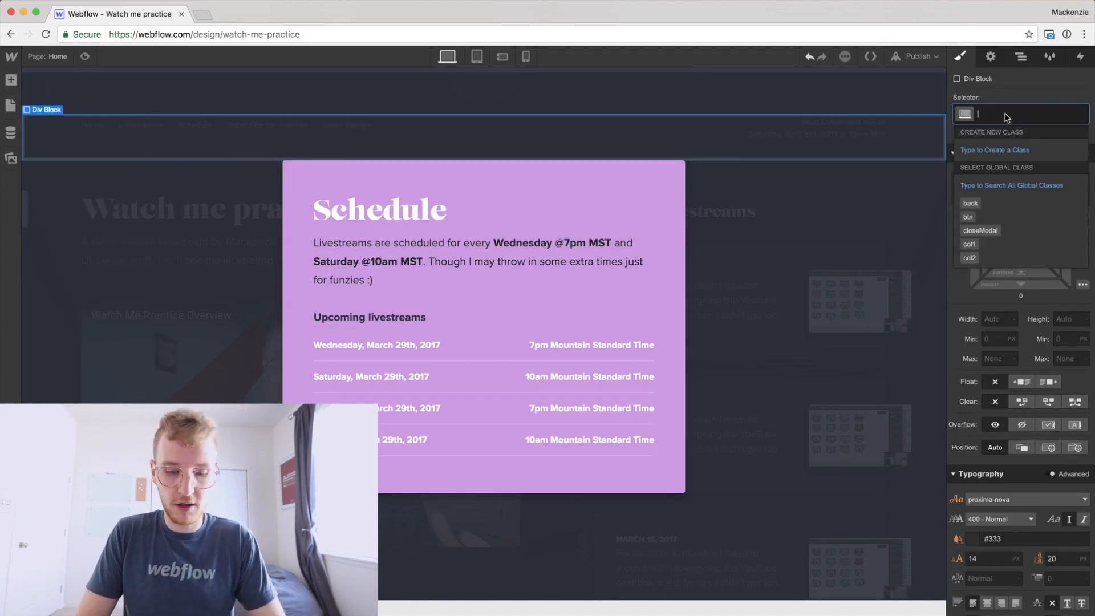
type("closeMo")
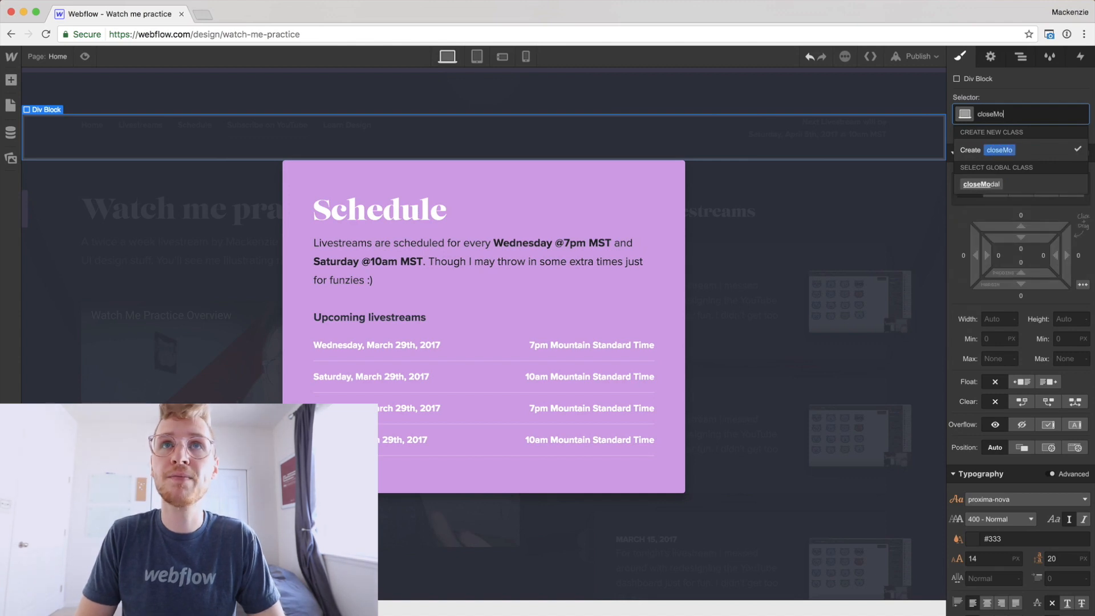
key("Return")
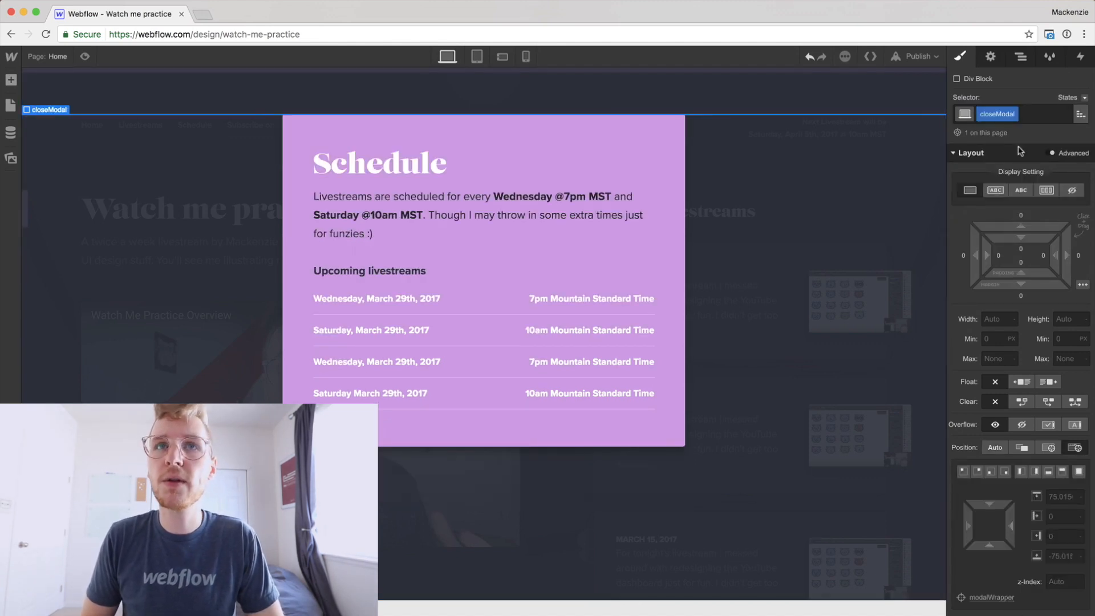
- Set the closeModal div's width and height to 100% and its position to fixed
left_click(988, 319)
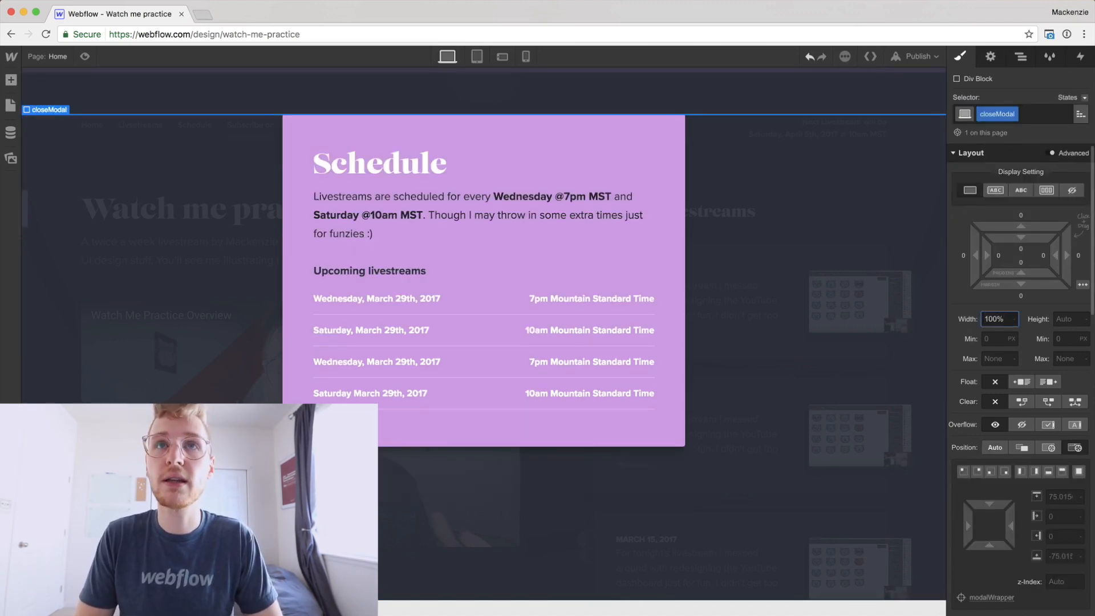
key("Tab")
key("Tab")
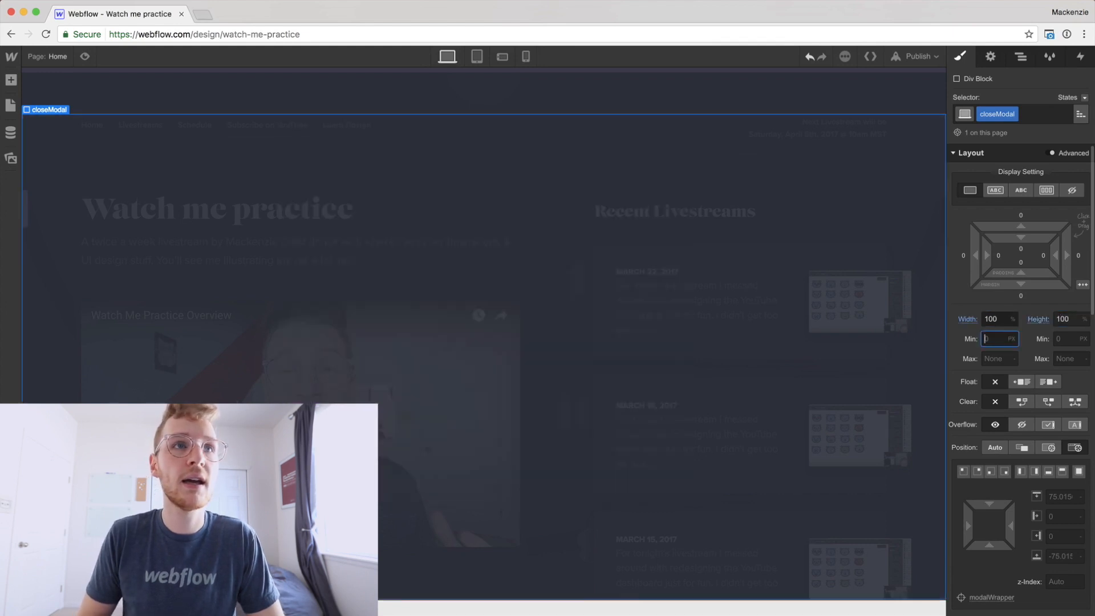
left_click(1075, 447)
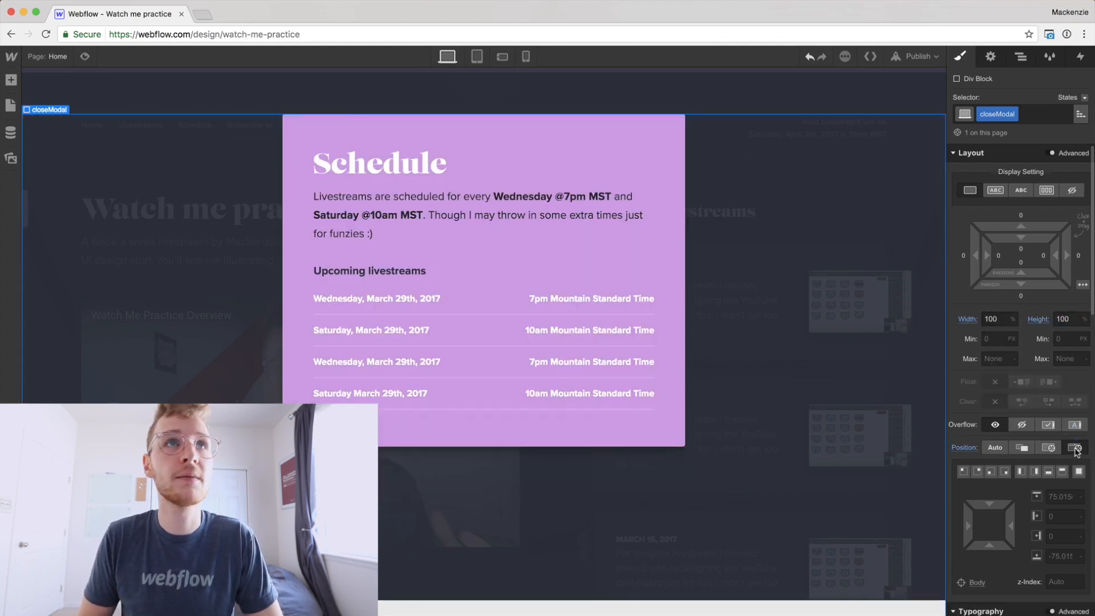
- Set the closeModal div's top margin to -5.2% and check its coverage along the page
left_click(1020, 217)
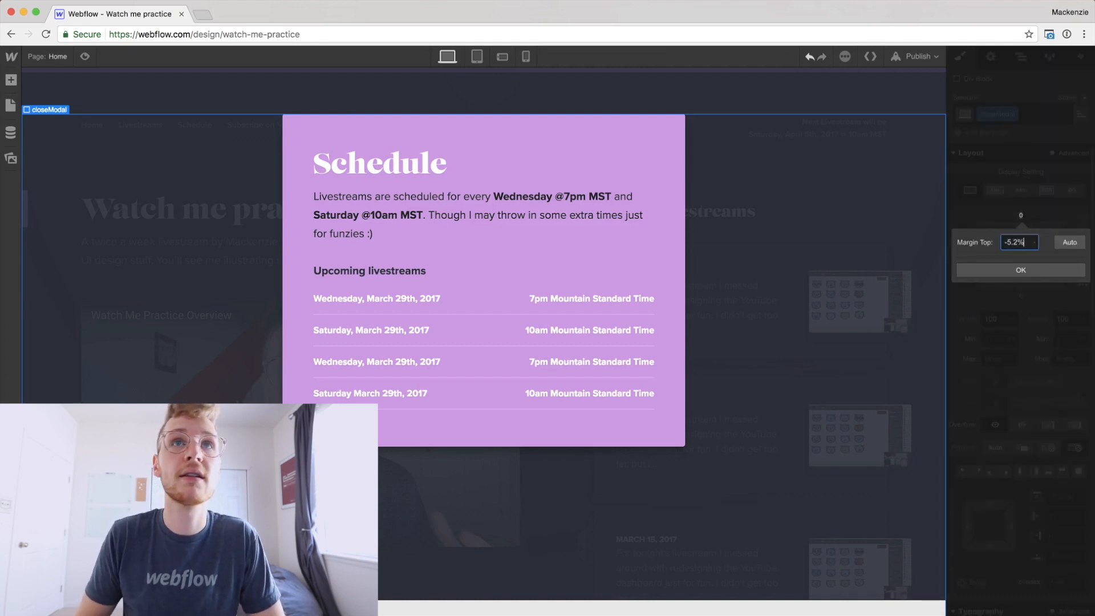
type("-5.2%")
key("Return")
scroll(751, 199, "down", 3)
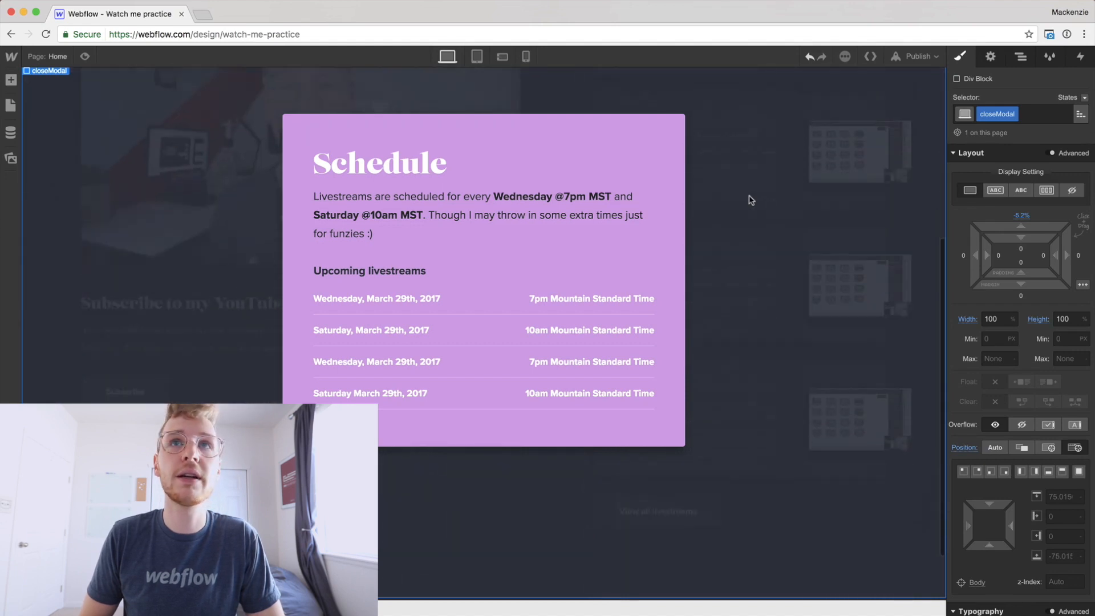
scroll(751, 200, "up", 5)
- Create a new interaction for the closeModal div and name it Close Modal
left_click(1020, 56)
left_click(1080, 56)
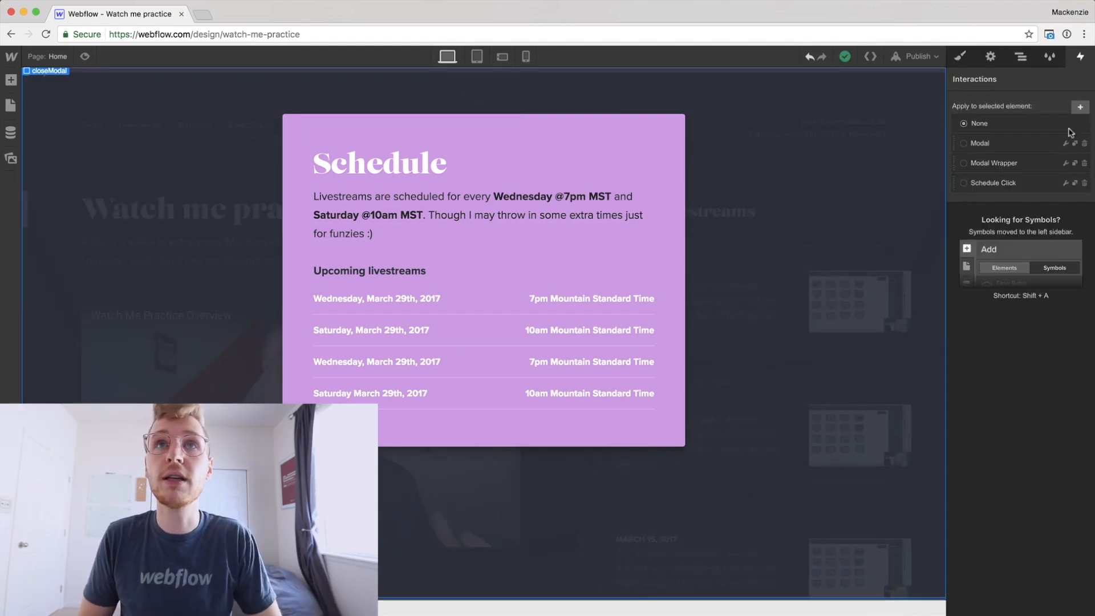
left_click(1080, 107)
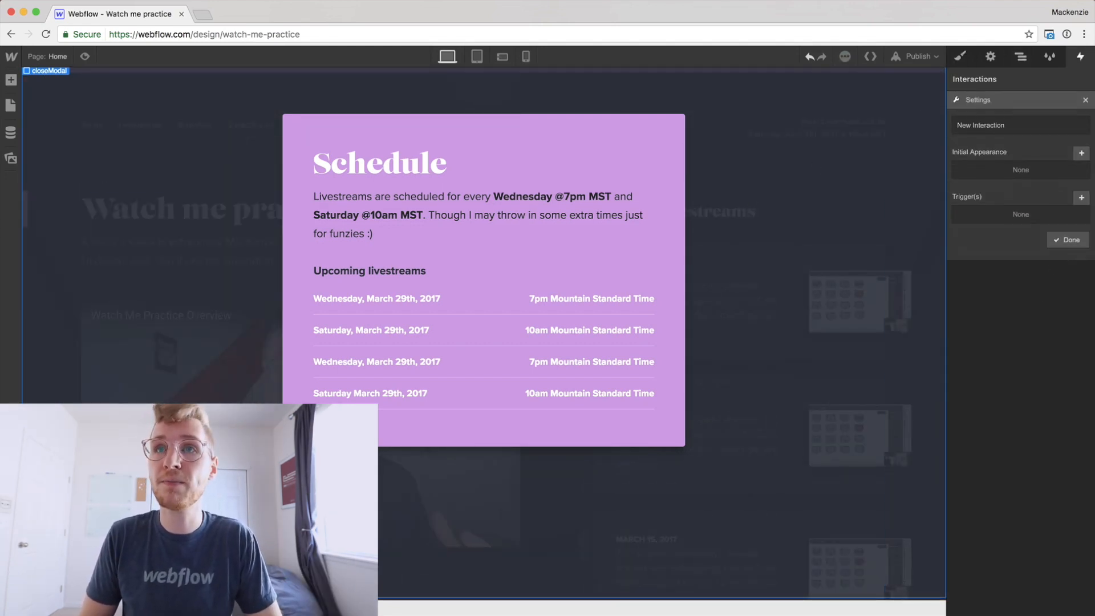
triple_click(1040, 128)
type("Close Modal")
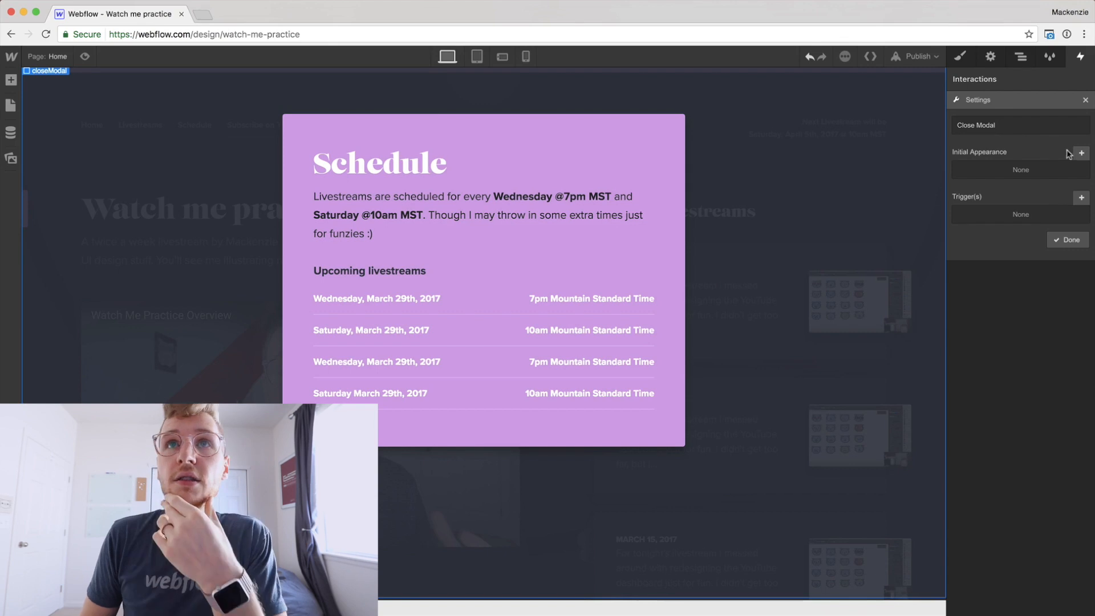
- Add a click trigger to the Close Modal interaction that affects the modal class instead of the clicked element
left_click(1082, 197)
left_click(1036, 247)
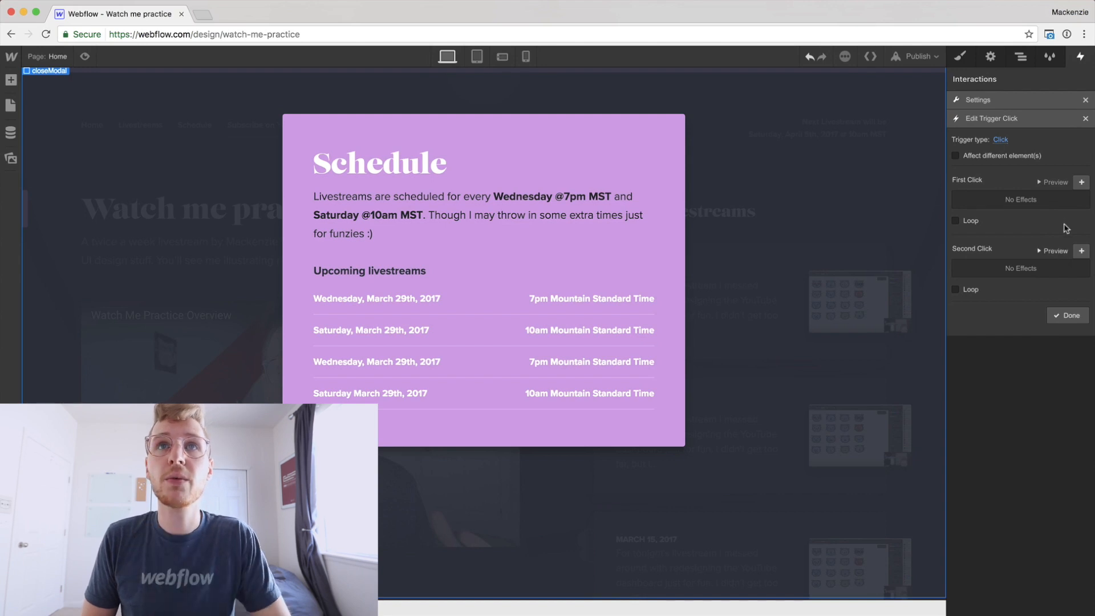
left_click(979, 160)
left_click(985, 172)
type("modl")
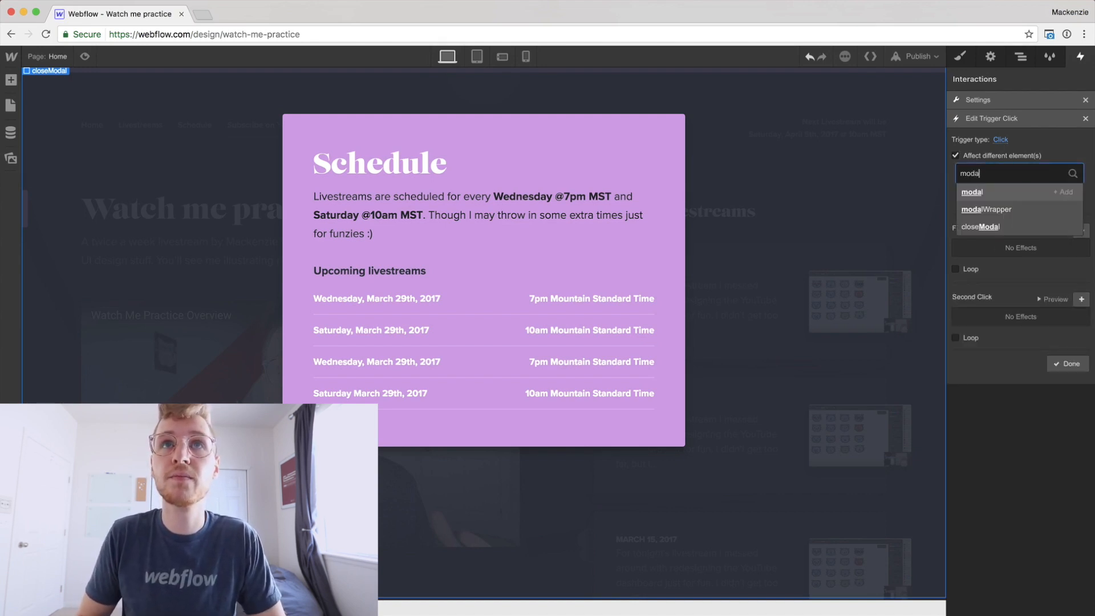
key("Return")
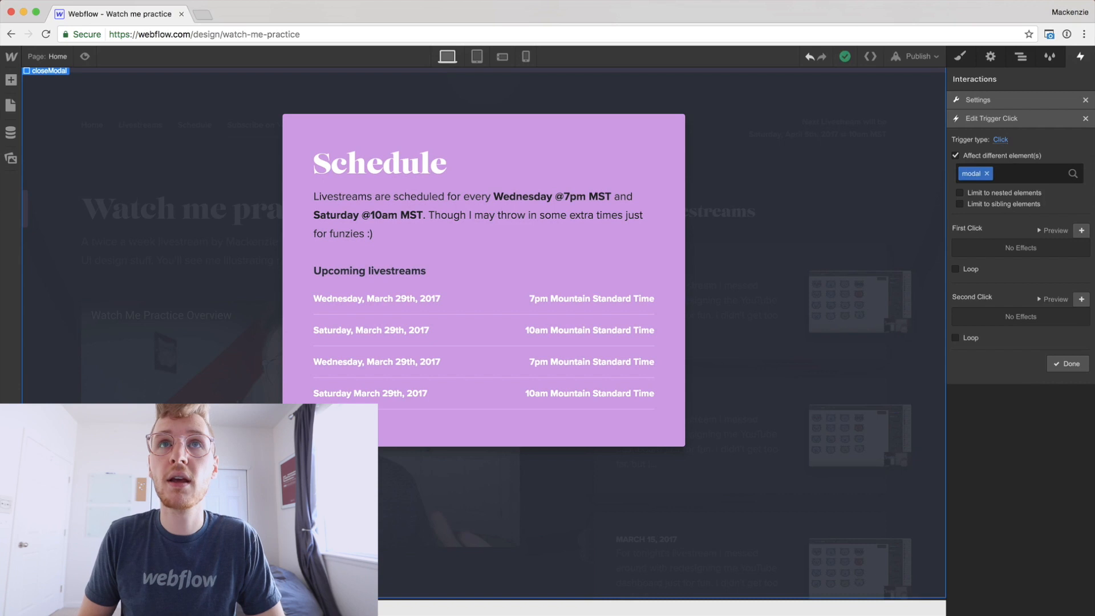
- Add a first-click step that moves the modal by -5px on the Y axis
left_click(1082, 231)
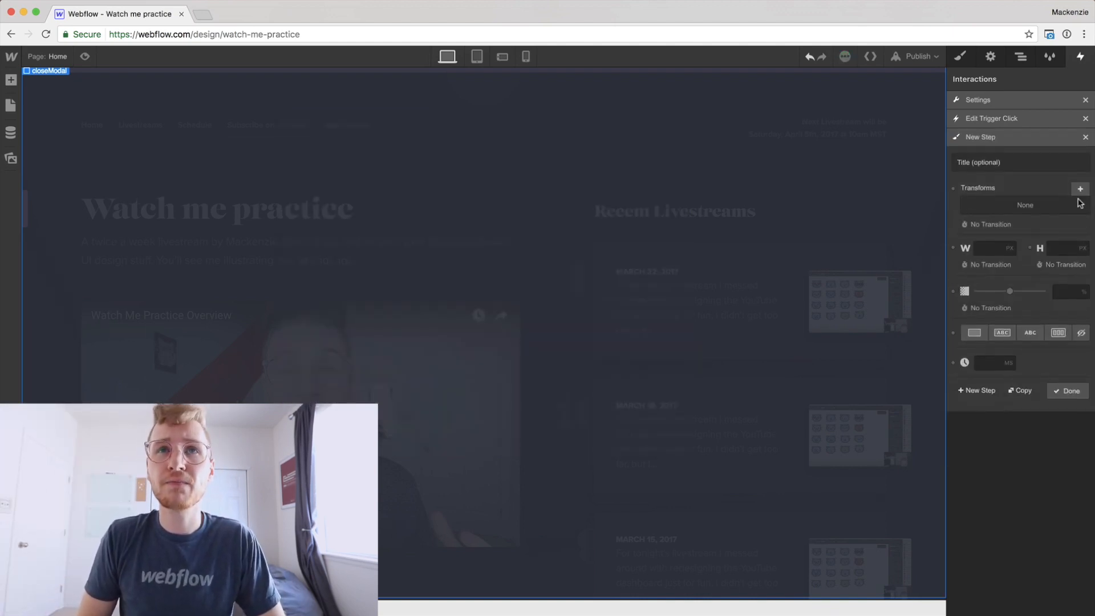
left_click(1081, 190)
left_click_drag(1004, 295, 1002, 296)
left_click(1067, 298)
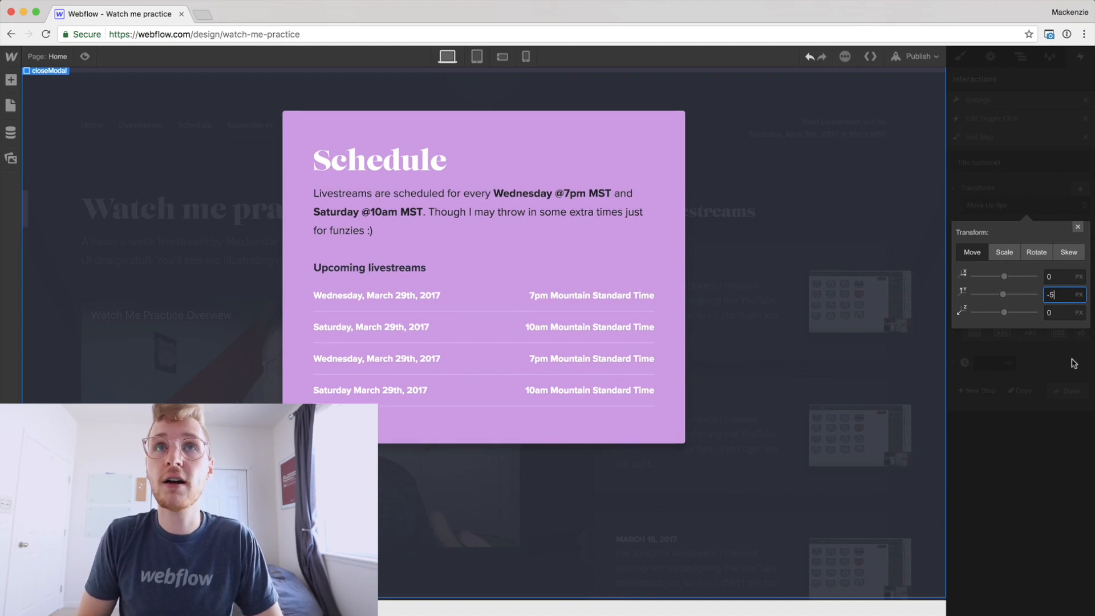
left_click(1048, 353)
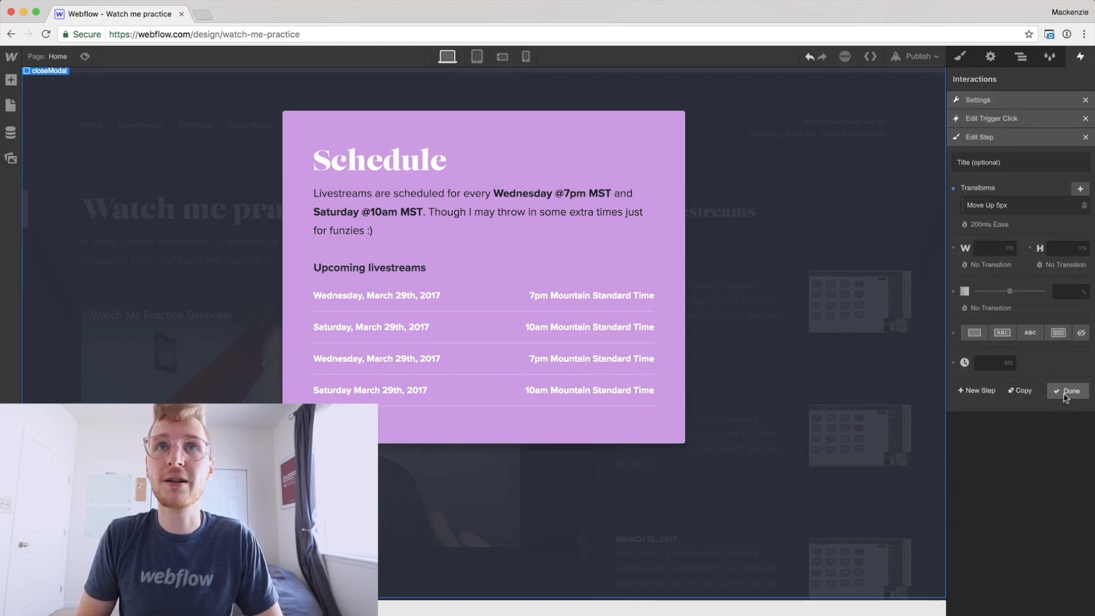
left_click(1066, 393)
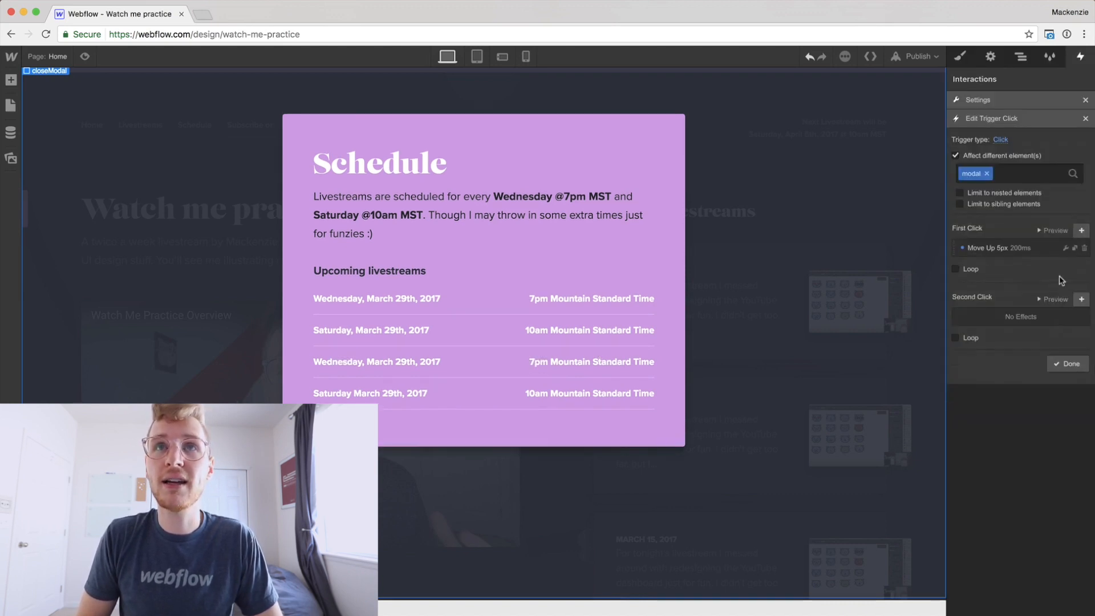
- Start another first-click step and add a Move transform to it
left_click(1082, 231)
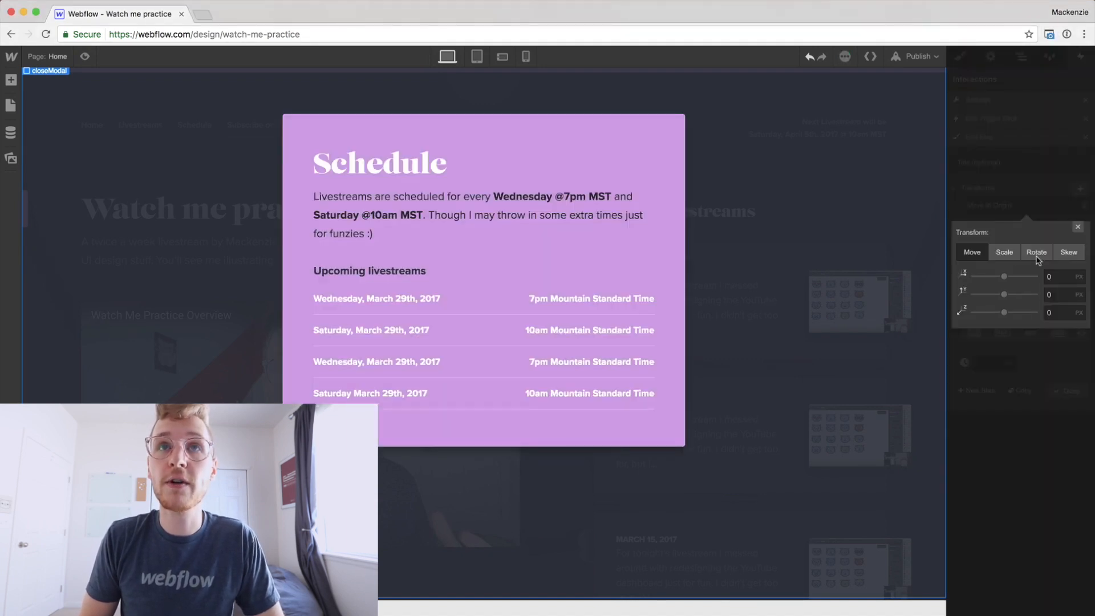
left_click(1079, 189)
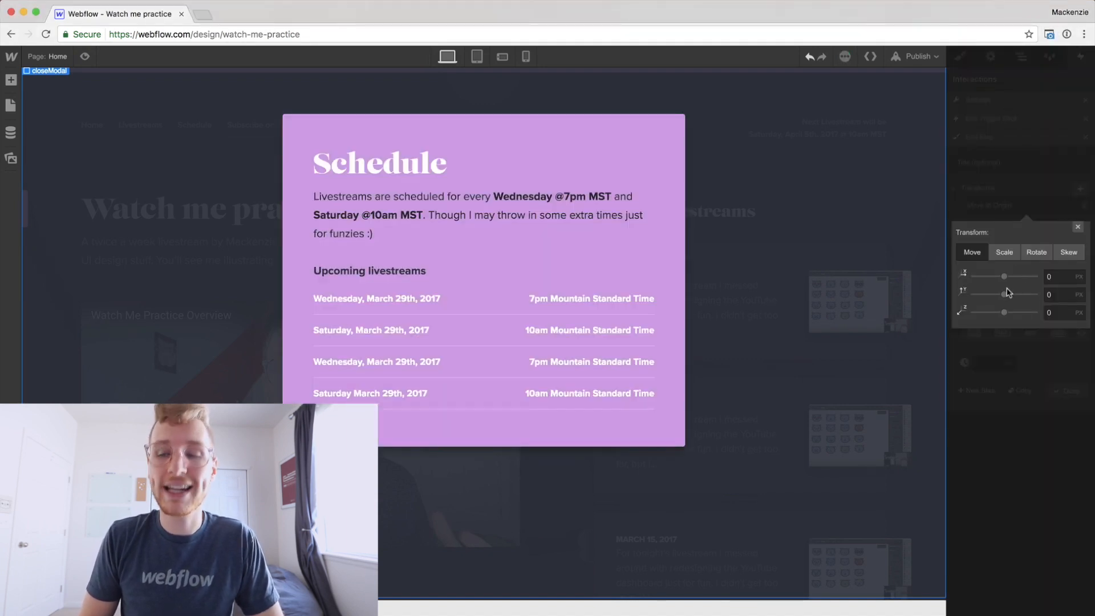
- Set the modal's current first-click animation step to move down 20 px and save it
left_click_drag(1004, 294, 1011, 294)
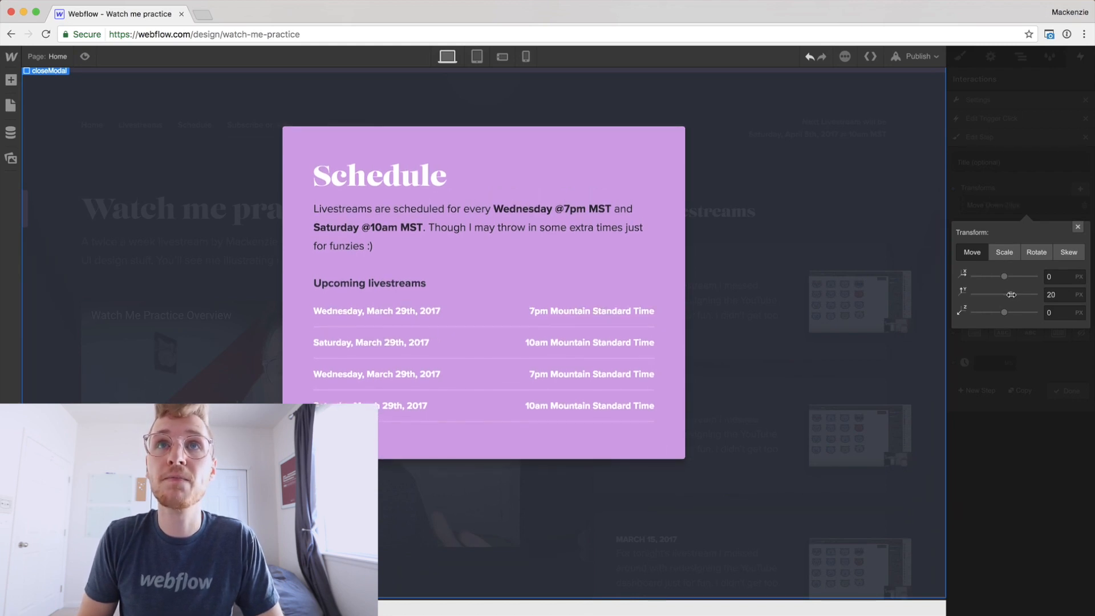
left_click(1052, 192)
left_click(1070, 392)
- Add a first-click step that moves the modal up by 150% on the Y axis
left_click(1079, 233)
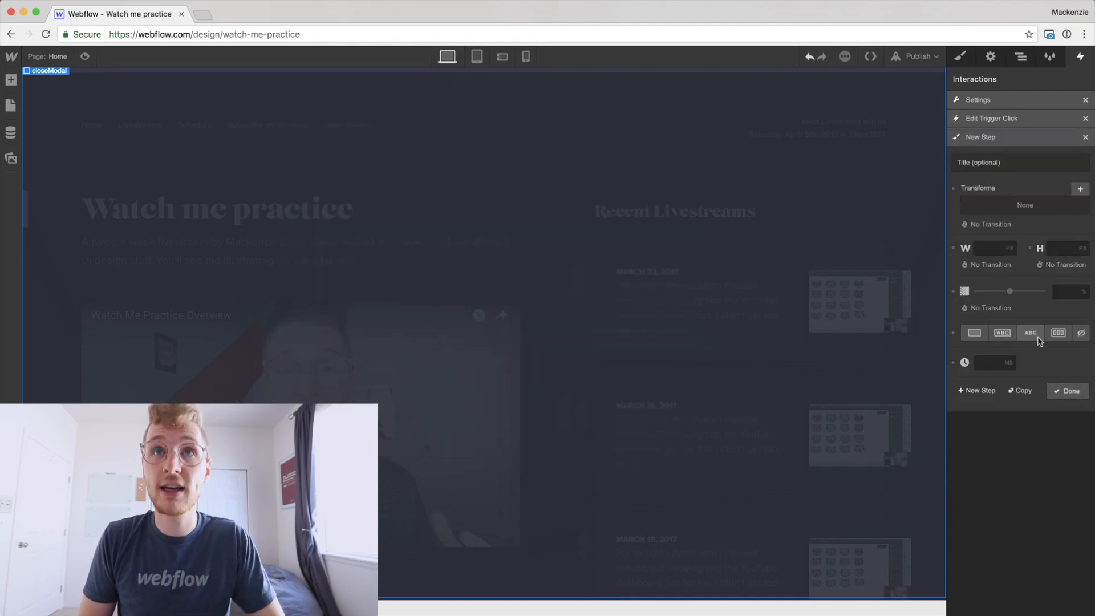
left_click(1079, 192)
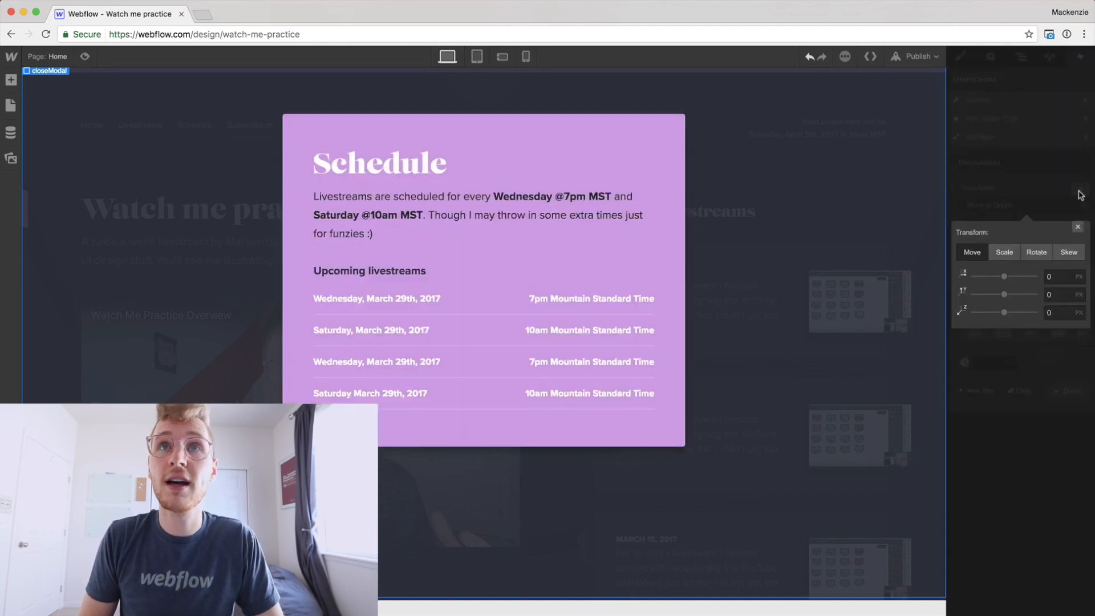
left_click(1061, 294)
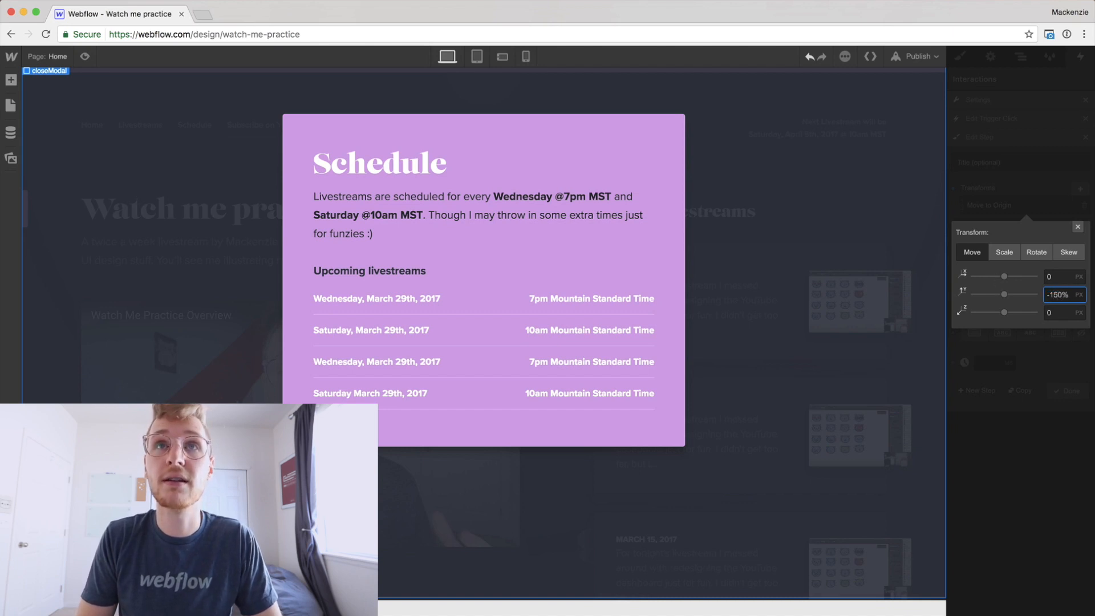
key("Tab")
left_click(1005, 364)
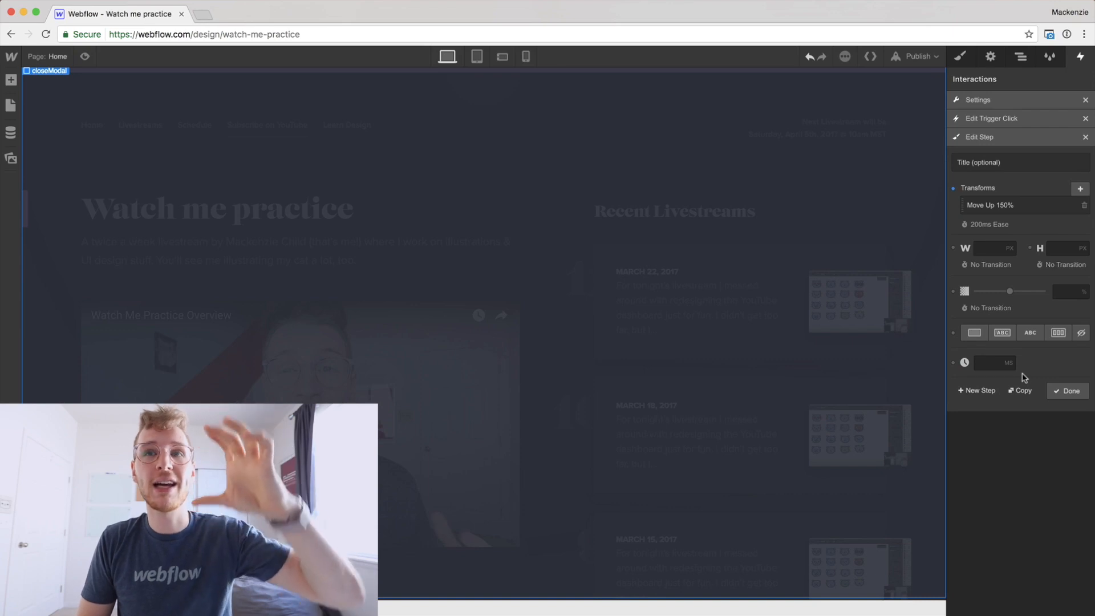
left_click(1068, 391)
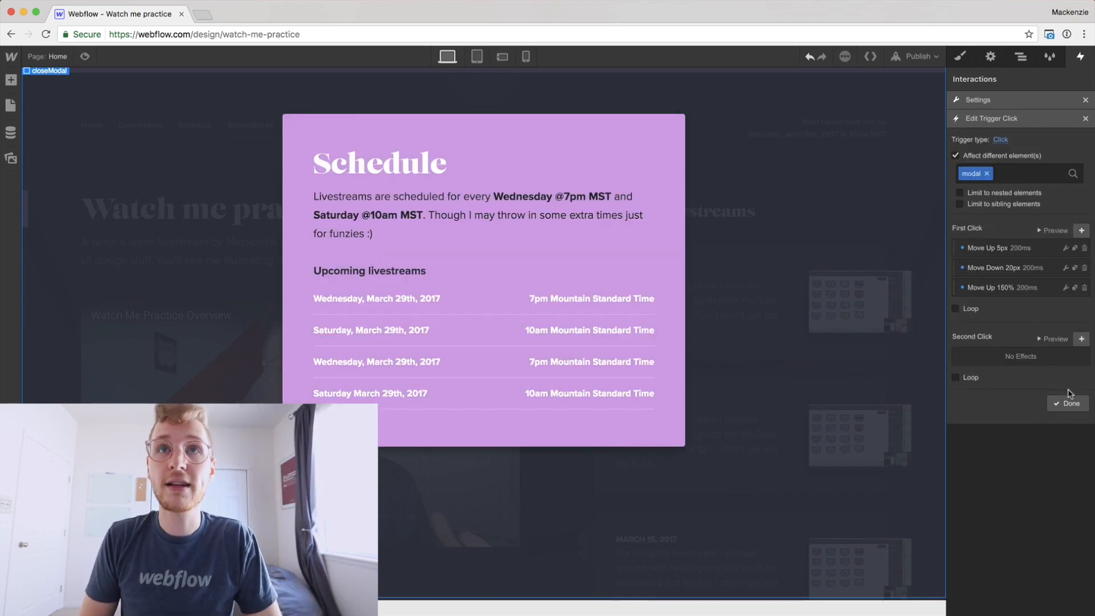
- Add a first-click step that fades the modal to 0% opacity, and save the click trigger
left_click(1081, 229)
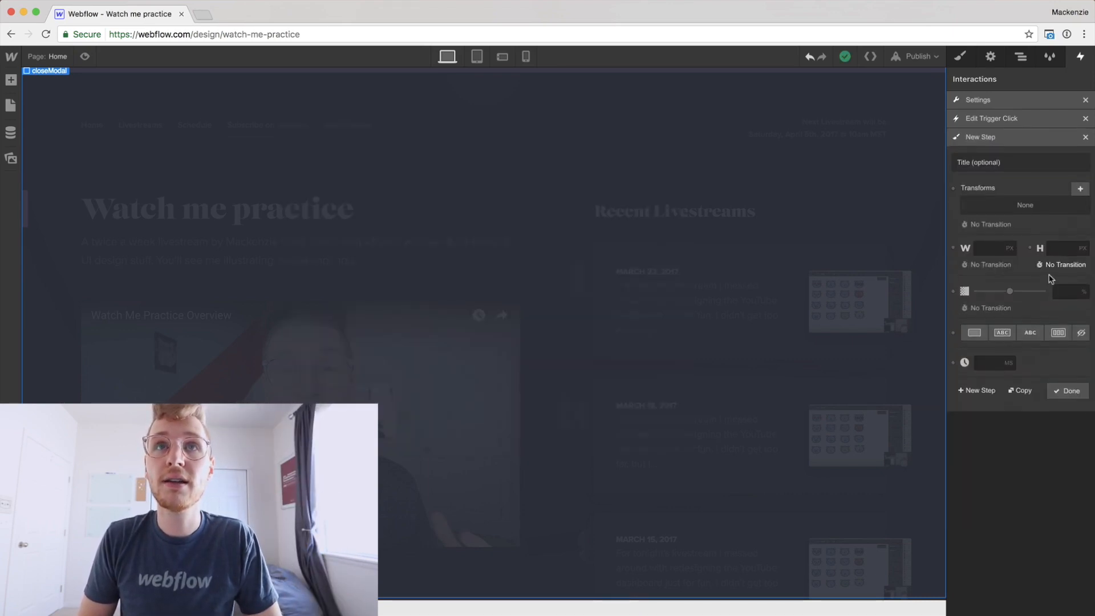
left_click_drag(1012, 292, 943, 291)
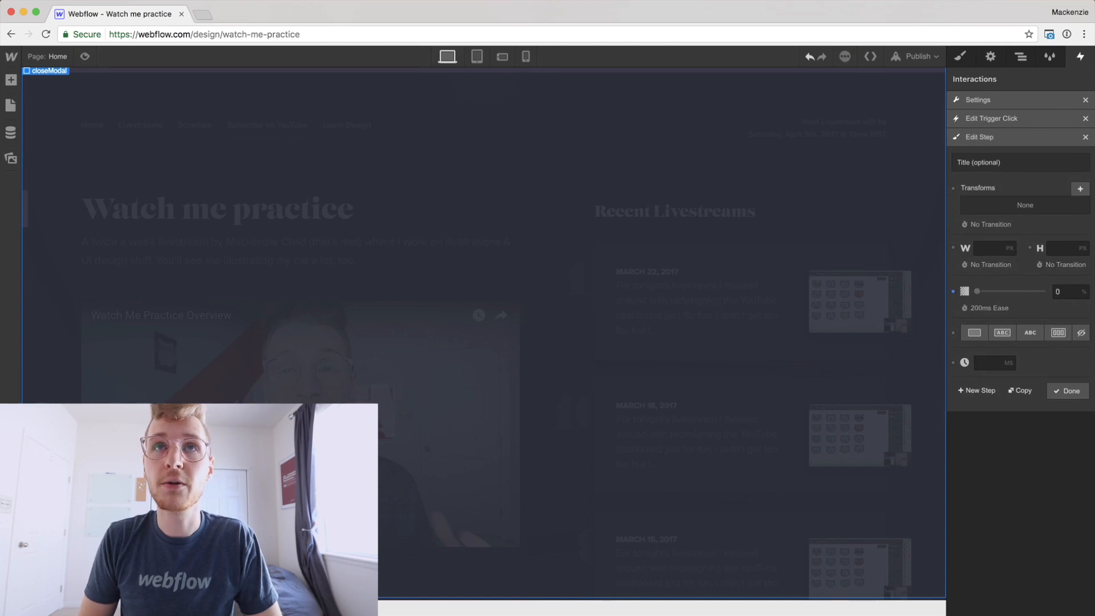
left_click(1072, 392)
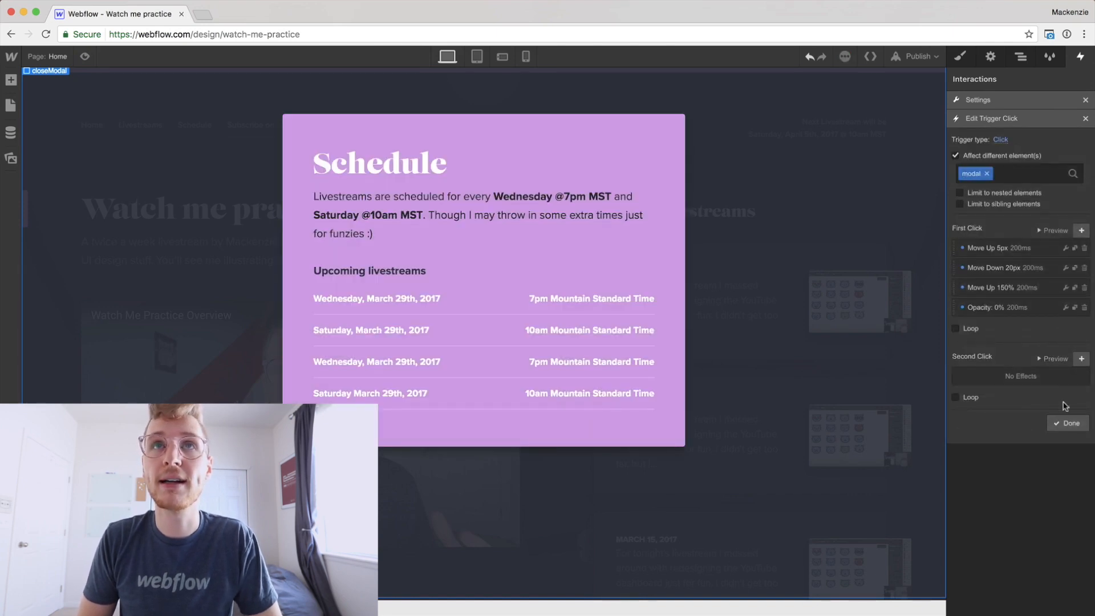
left_click(1059, 421)
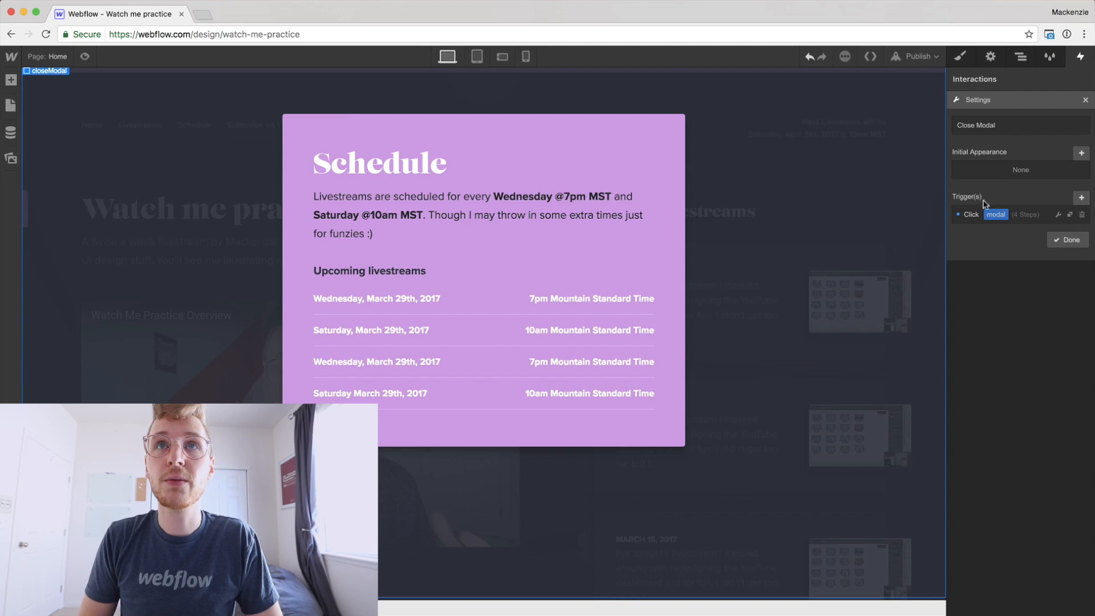
- Add a second click trigger to the Close Modal interaction that affects the modalWrapper element
left_click(1081, 198)
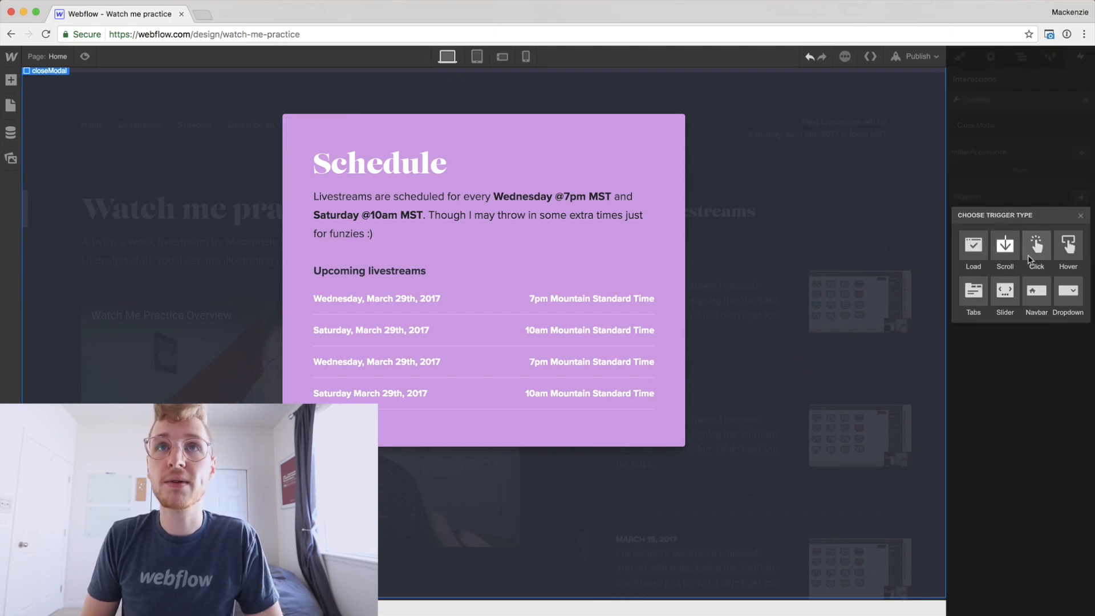
left_click(1037, 251)
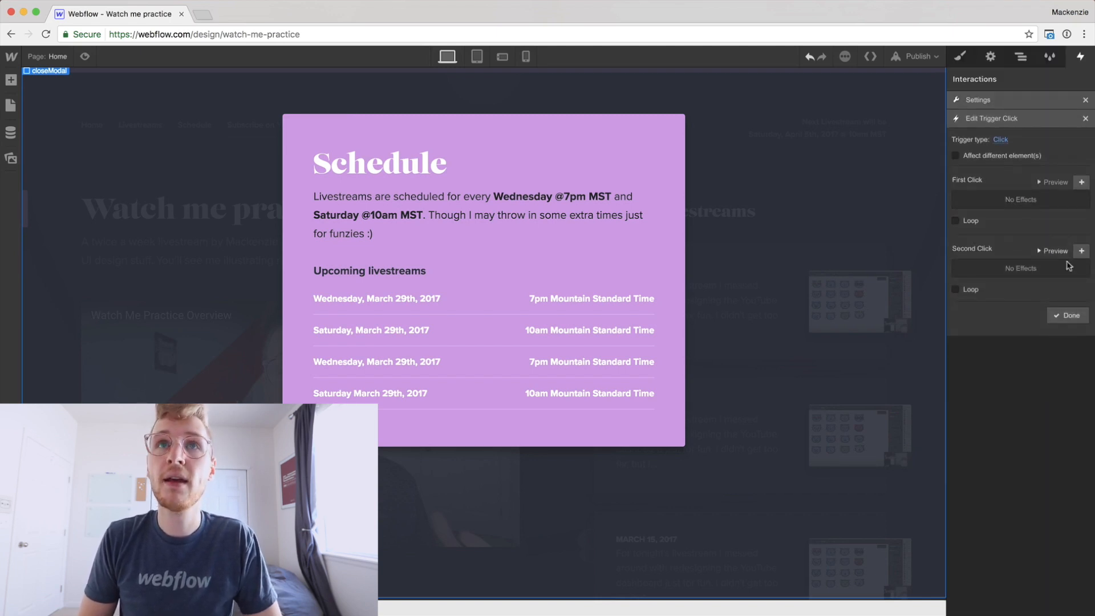
left_click(995, 156)
left_click(990, 178)
type("modal")
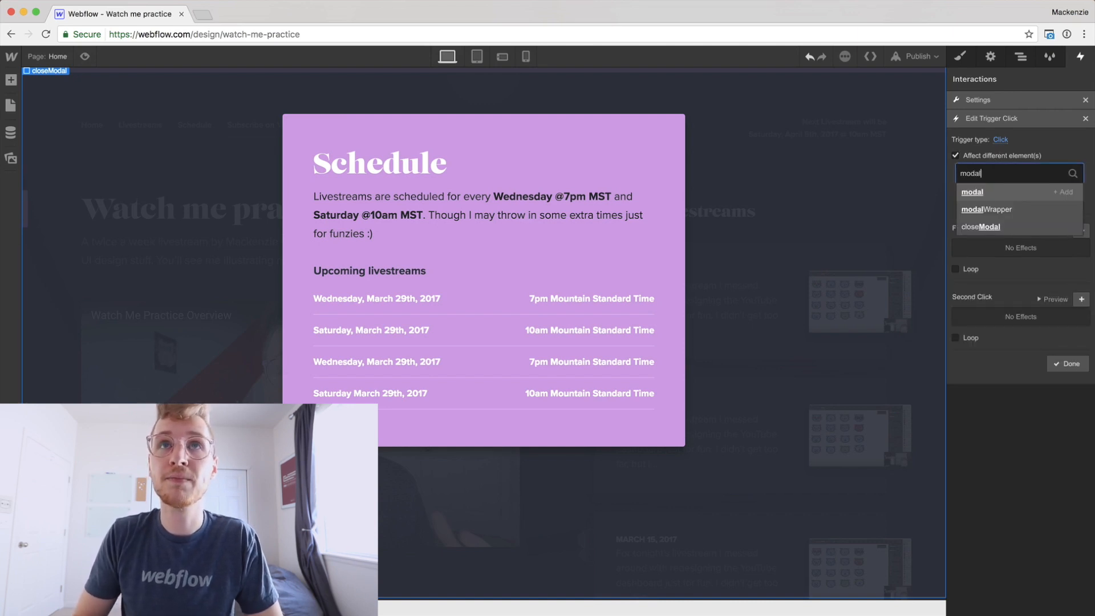
left_click(998, 209)
- Add a 650 ms wait as the first-click step for modalWrapper
left_click(1080, 232)
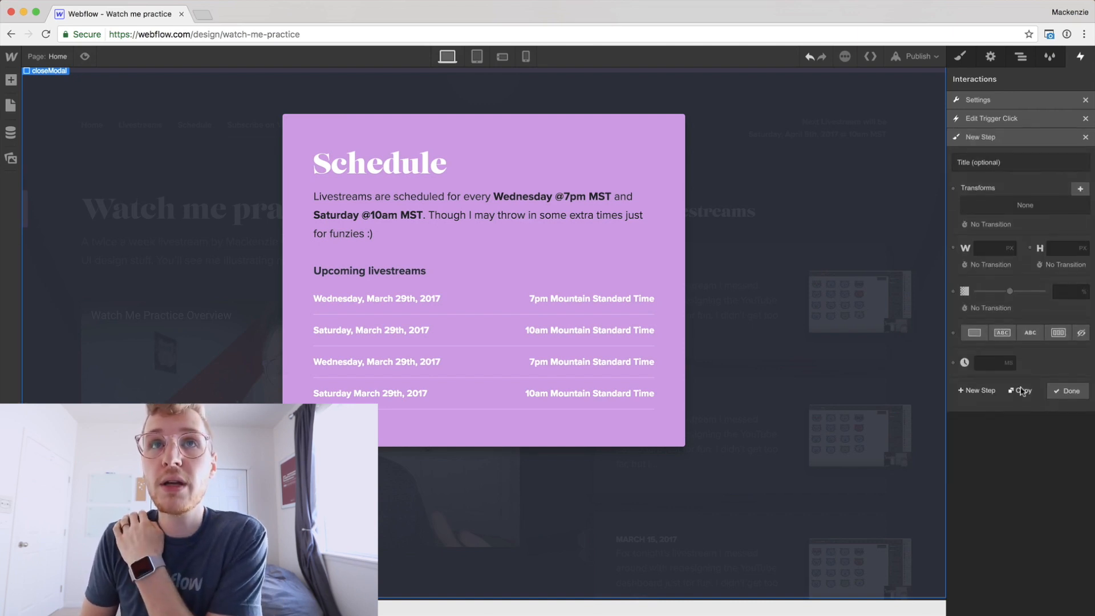
left_click(990, 363)
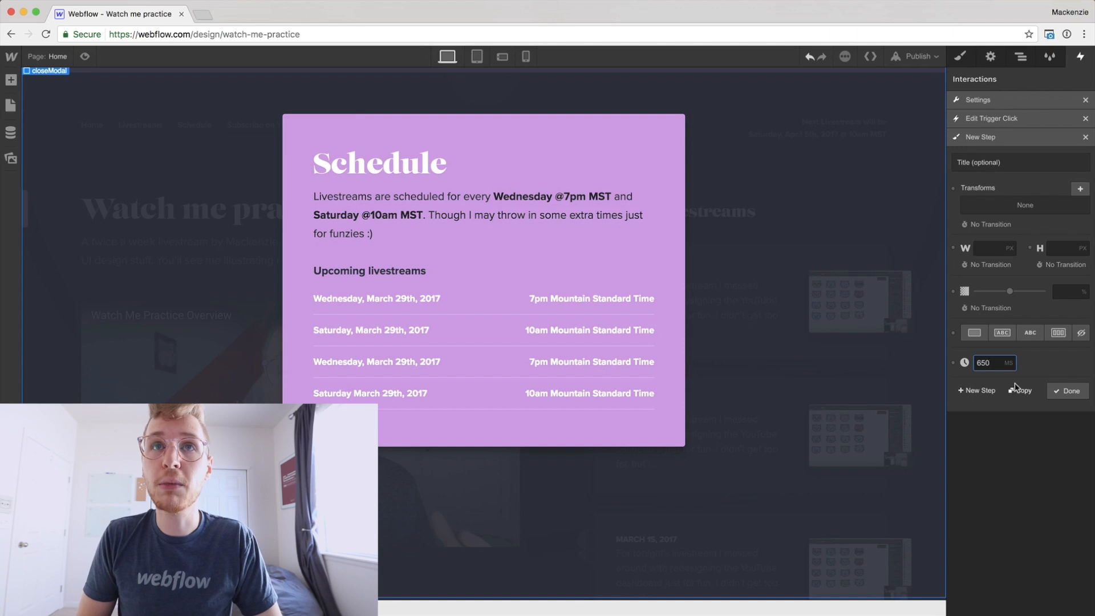
left_click(1068, 391)
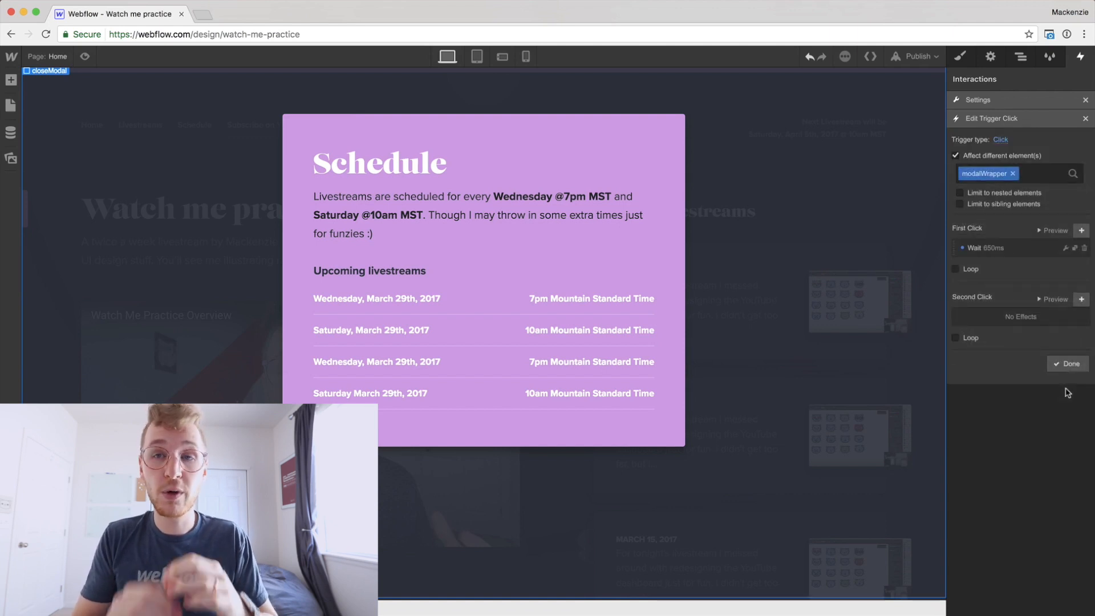
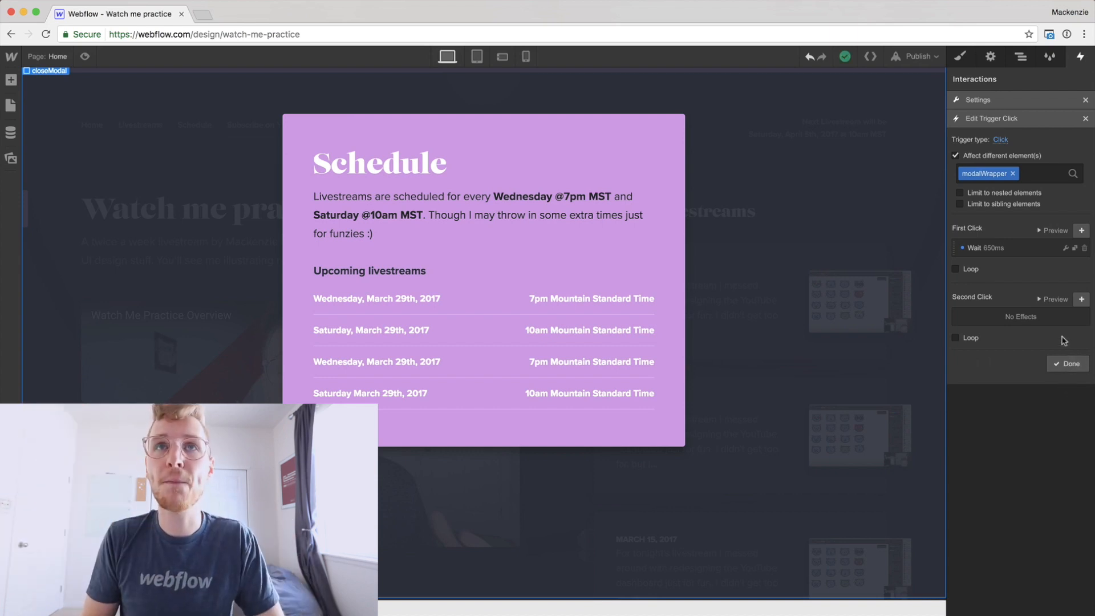
- Add a first-click step that sets modalWrapper's opacity to 0%
left_click(1081, 232)
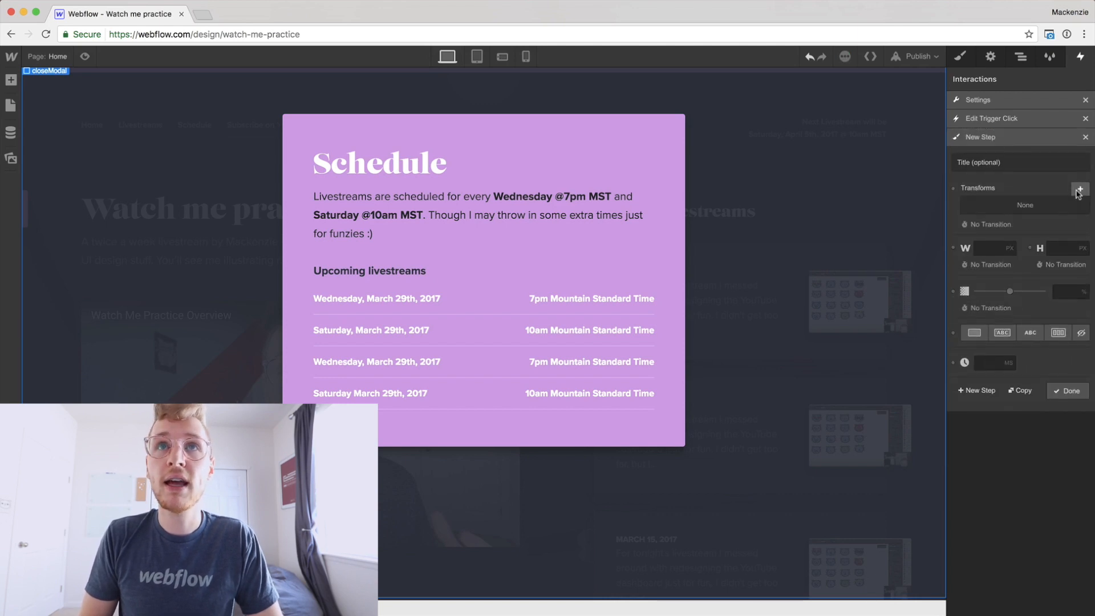
left_click(1078, 192)
left_click(1062, 197)
left_click(1085, 206)
left_click_drag(1009, 291, 974, 291)
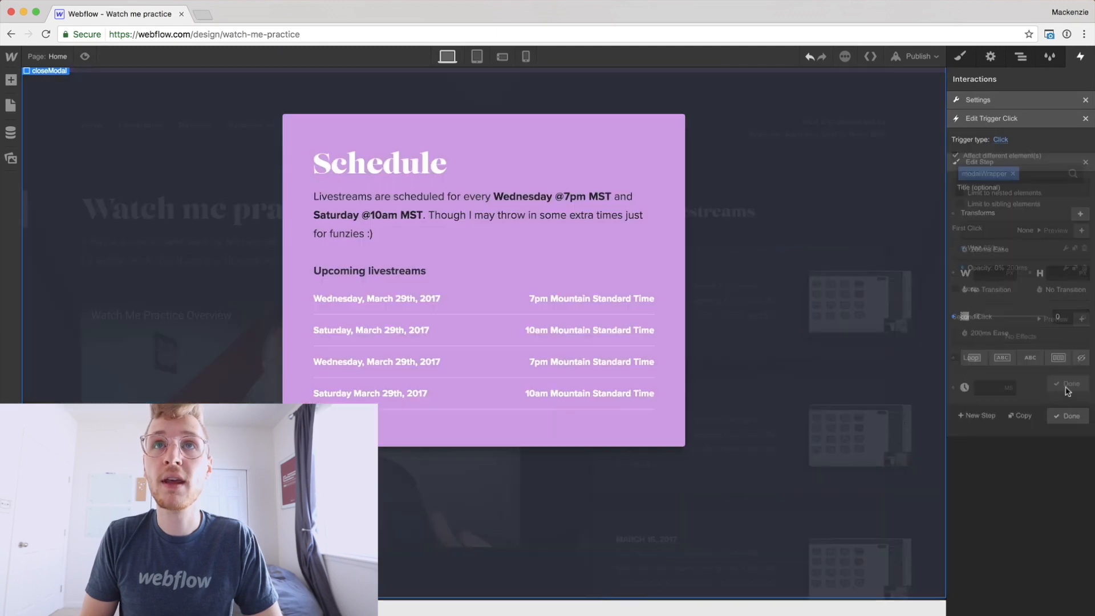
left_click(1067, 390)
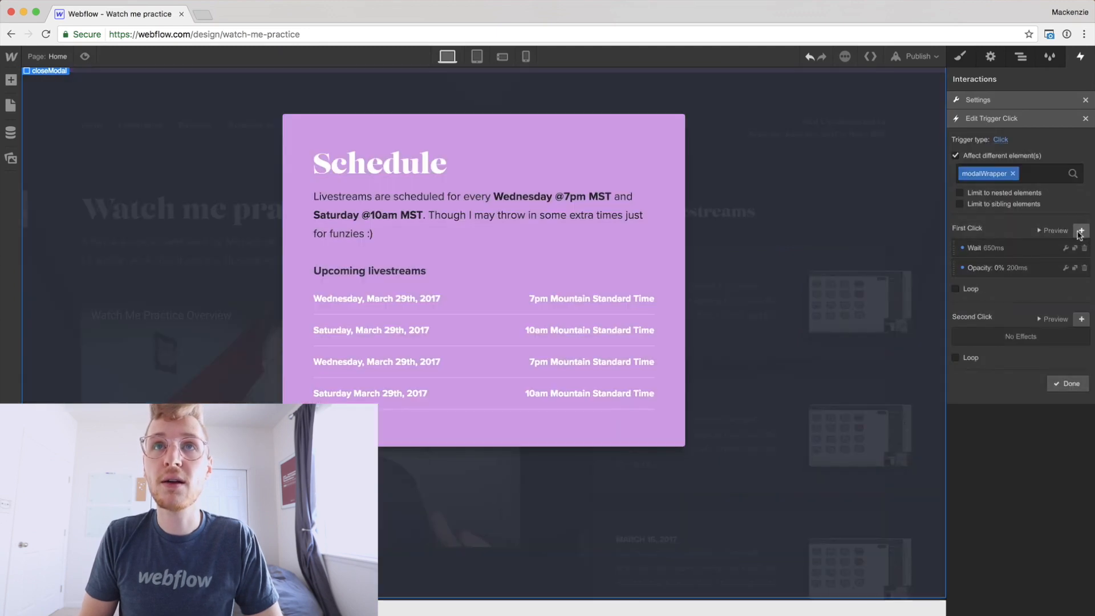
- Add a first-click step that sets modalWrapper's display to none, and save the click trigger
left_click(1081, 230)
left_click(1081, 333)
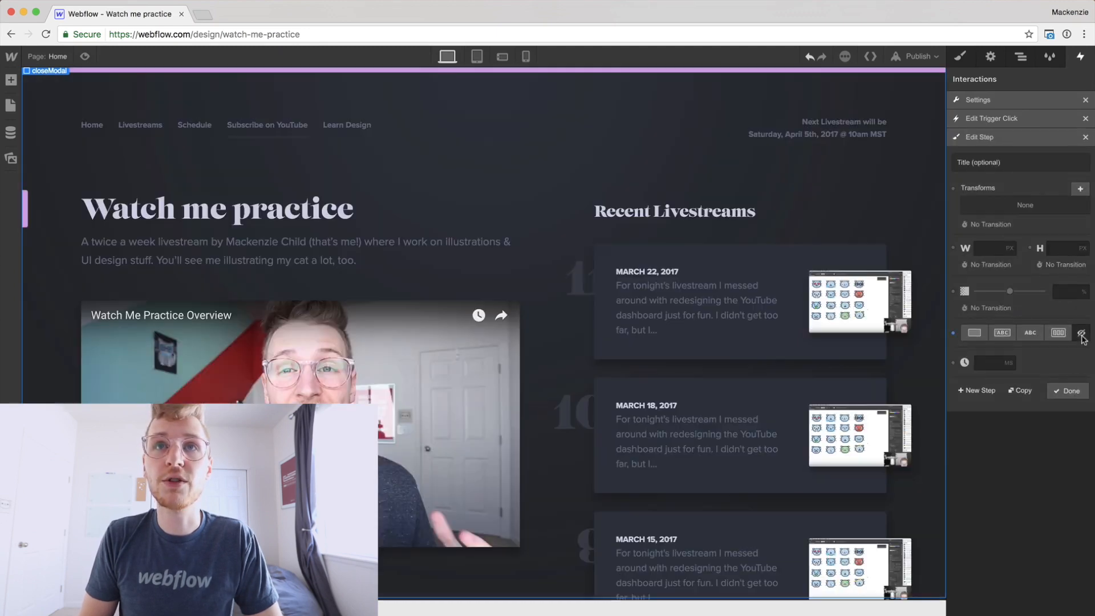
left_click(1066, 391)
left_click(1068, 404)
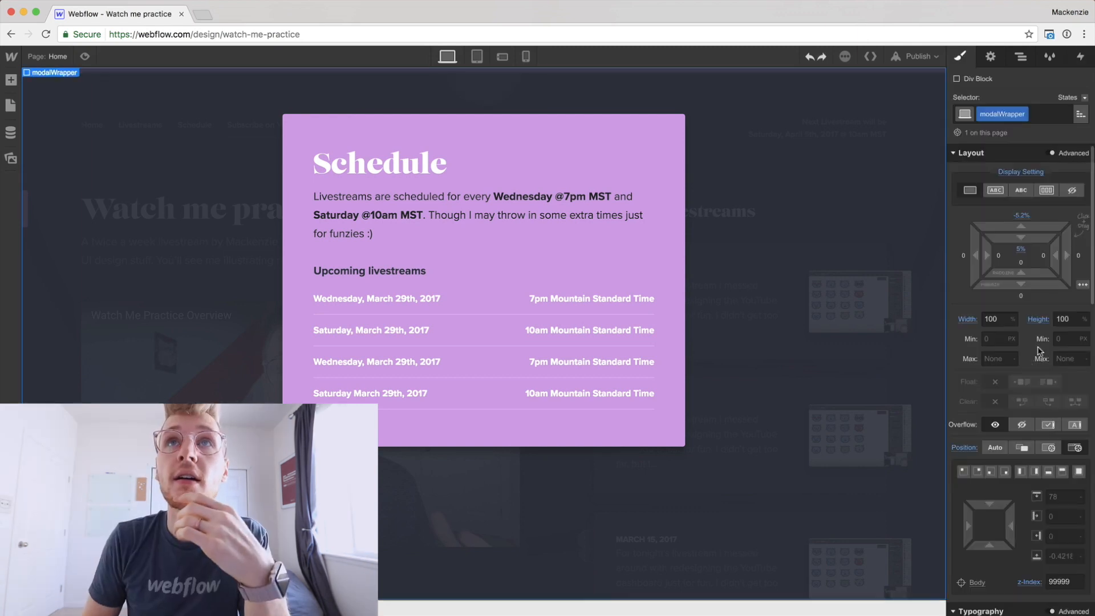
- Hide modalWrapper on the page by setting its display style to None
left_click(1083, 58)
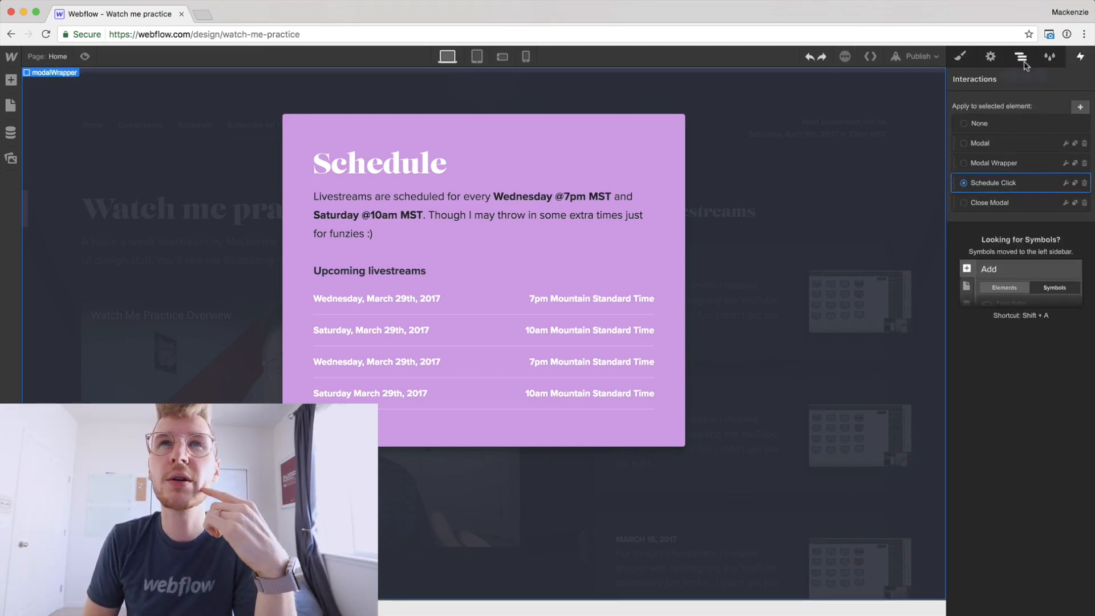
left_click(1020, 57)
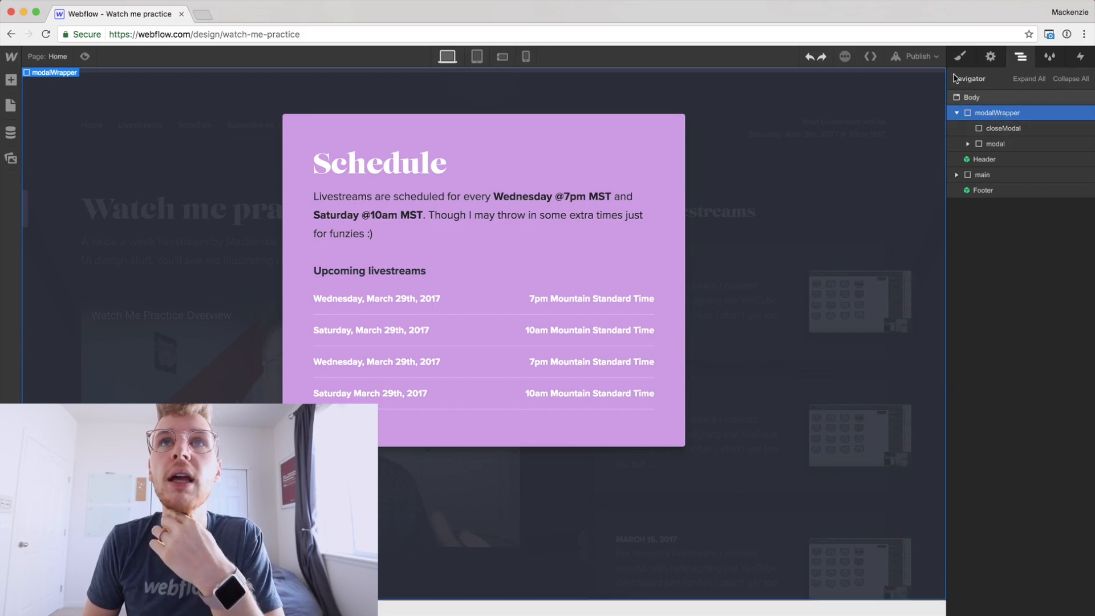
left_click(960, 56)
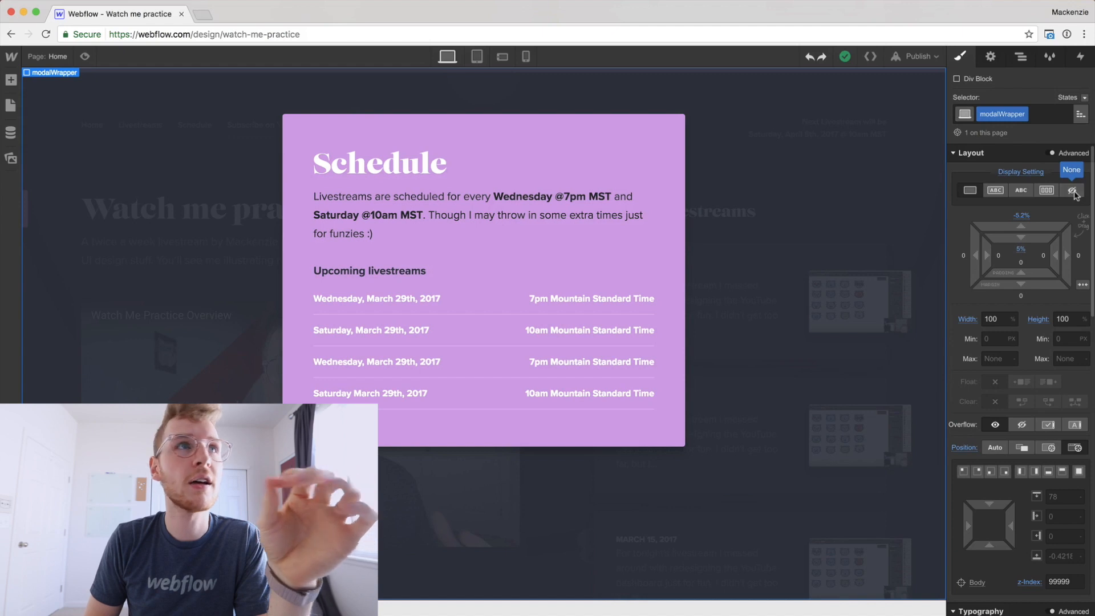
left_click(1073, 192)
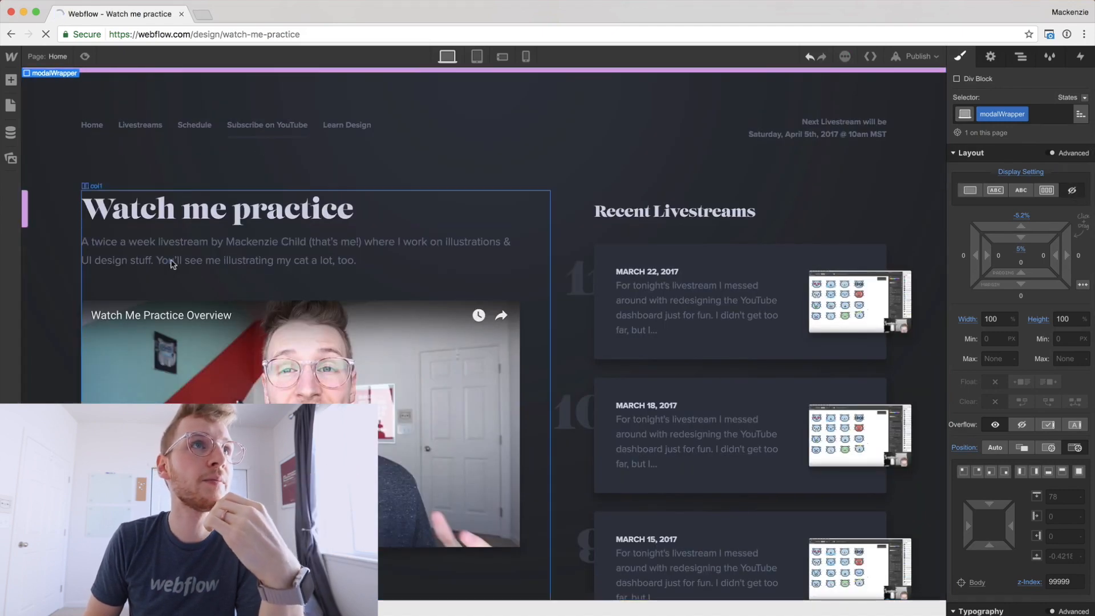
- Preview the page, open the Schedule modal from the navigation link, and return to the designer
key("super+shift+p")
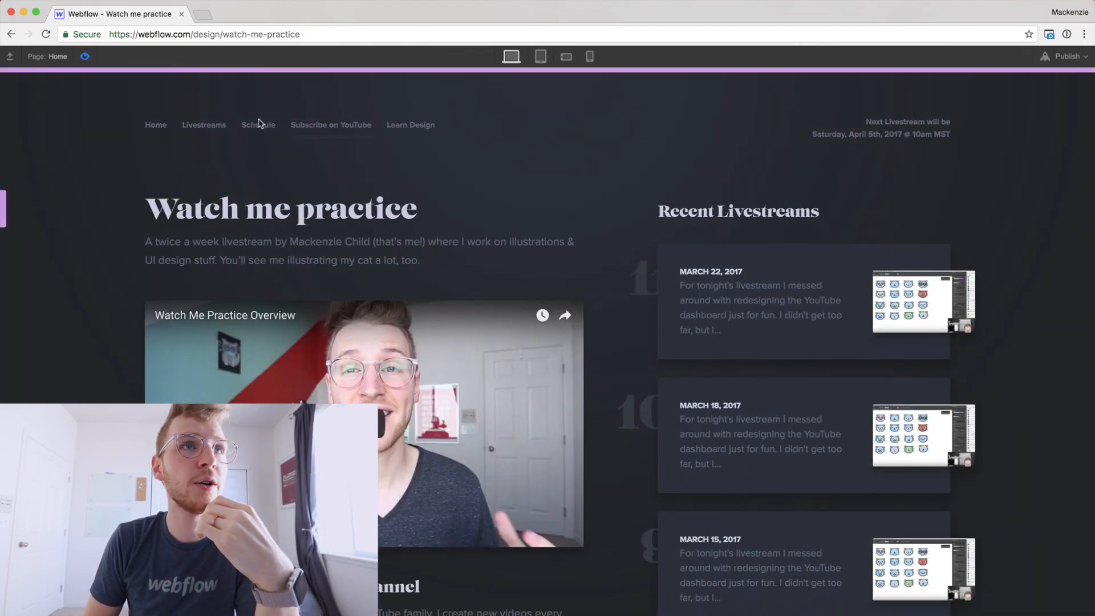
left_click(254, 129)
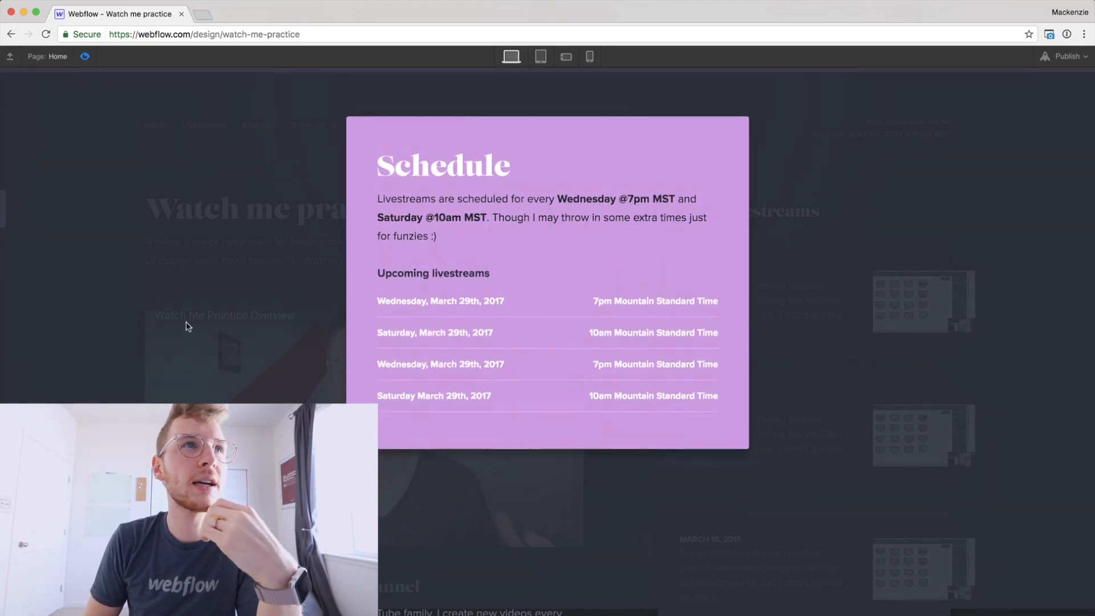
left_click(85, 58)
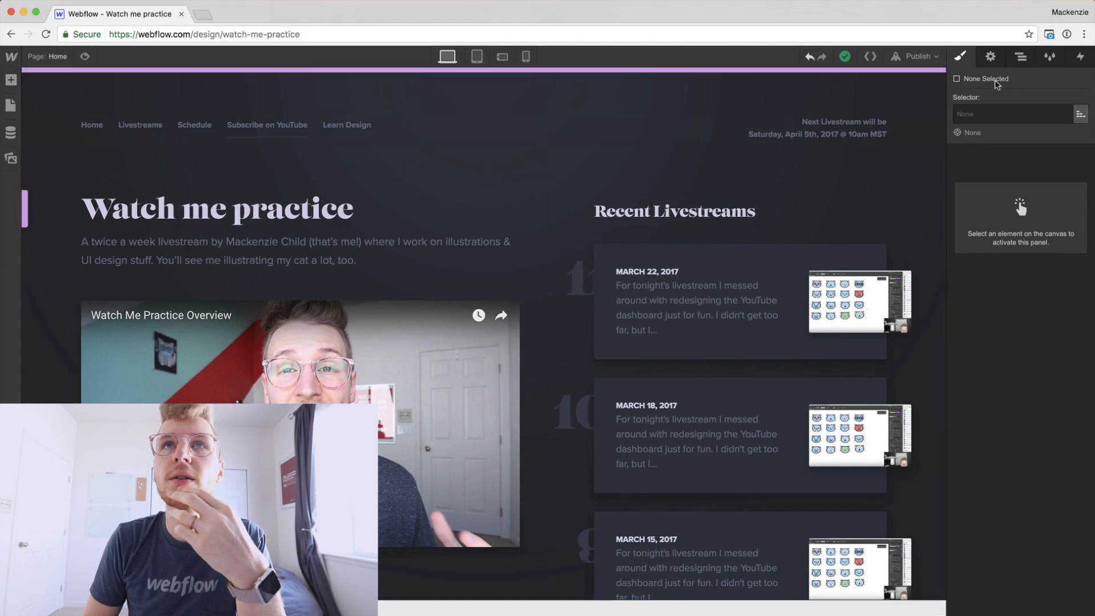
- Select modalWrapper in the element tree and set its display to Block
left_click(1021, 56)
left_click(1003, 112)
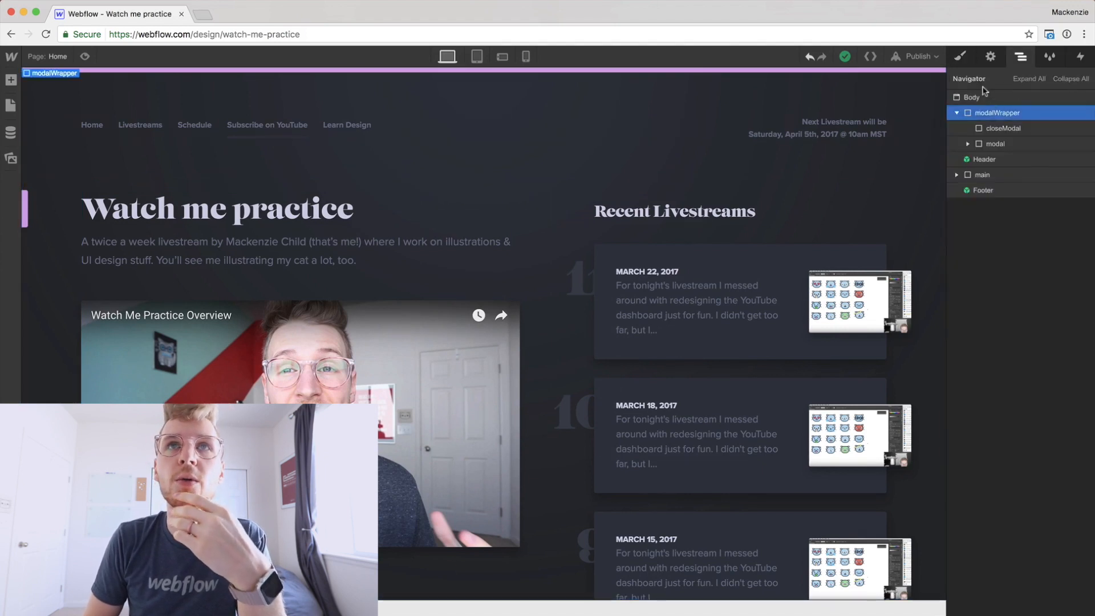
left_click(959, 57)
left_click(970, 190)
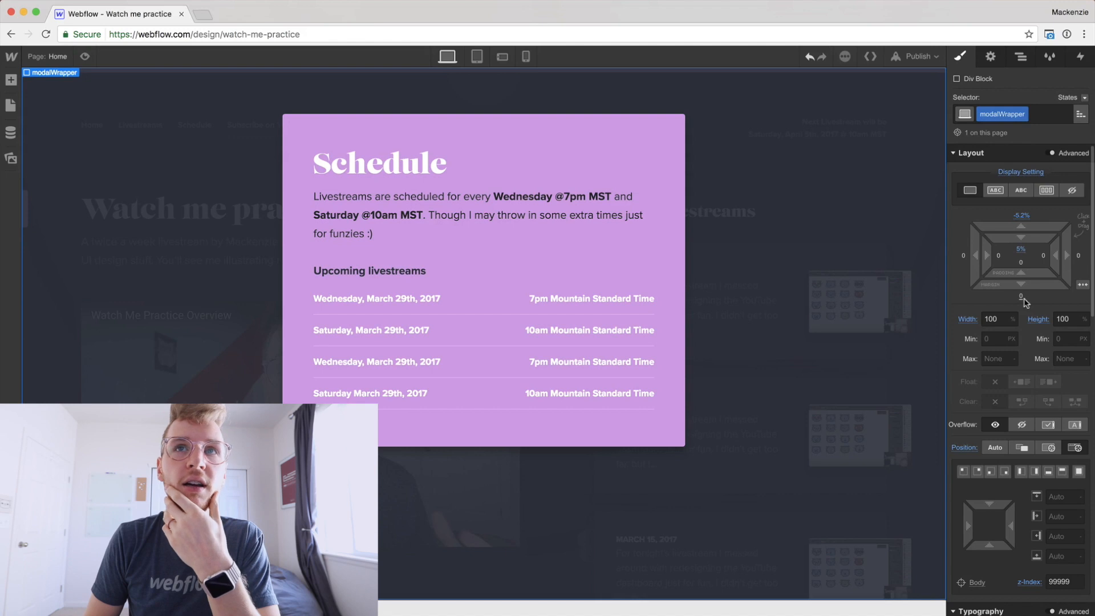
- Remove modalWrapper's top margin and pin its fixed position to all four sides with offsets of 0
left_click(1019, 218)
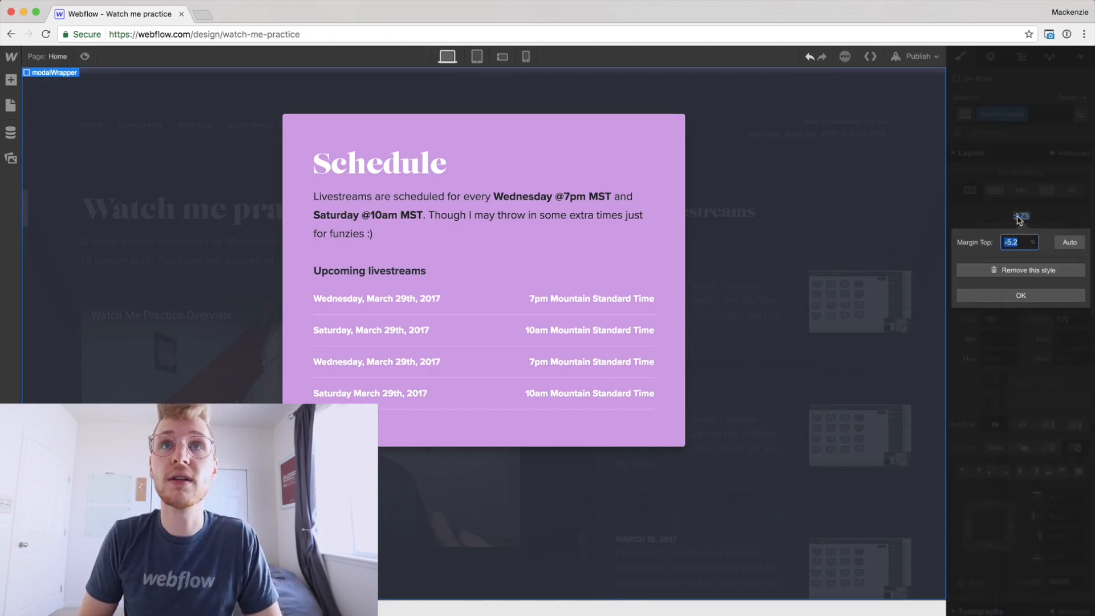
left_click(1015, 272)
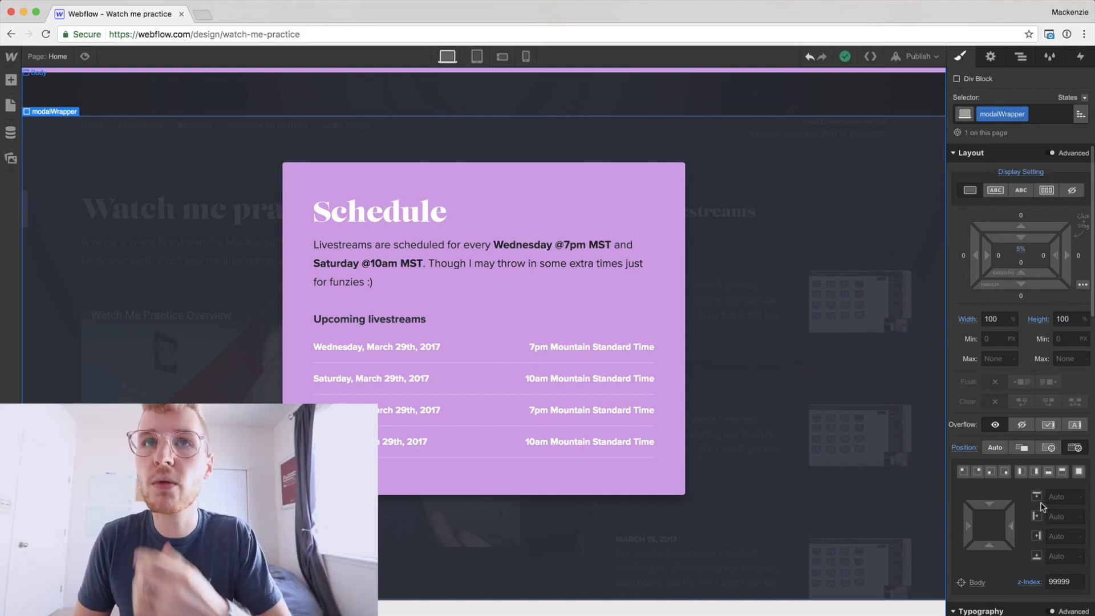
scroll(1046, 468, "down", 1)
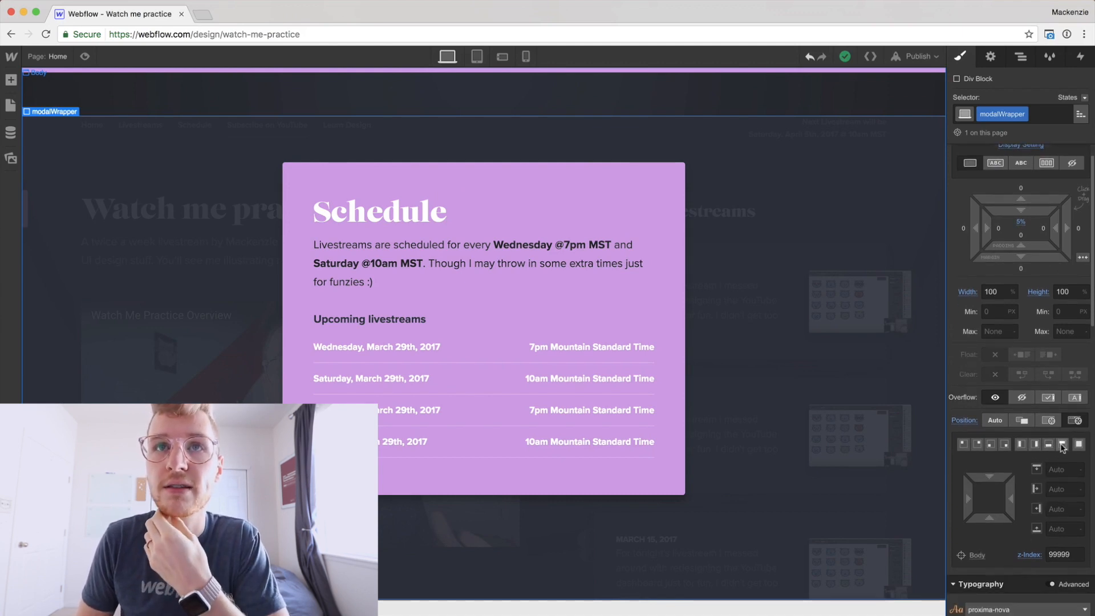
left_click(1062, 445)
left_click(1058, 528)
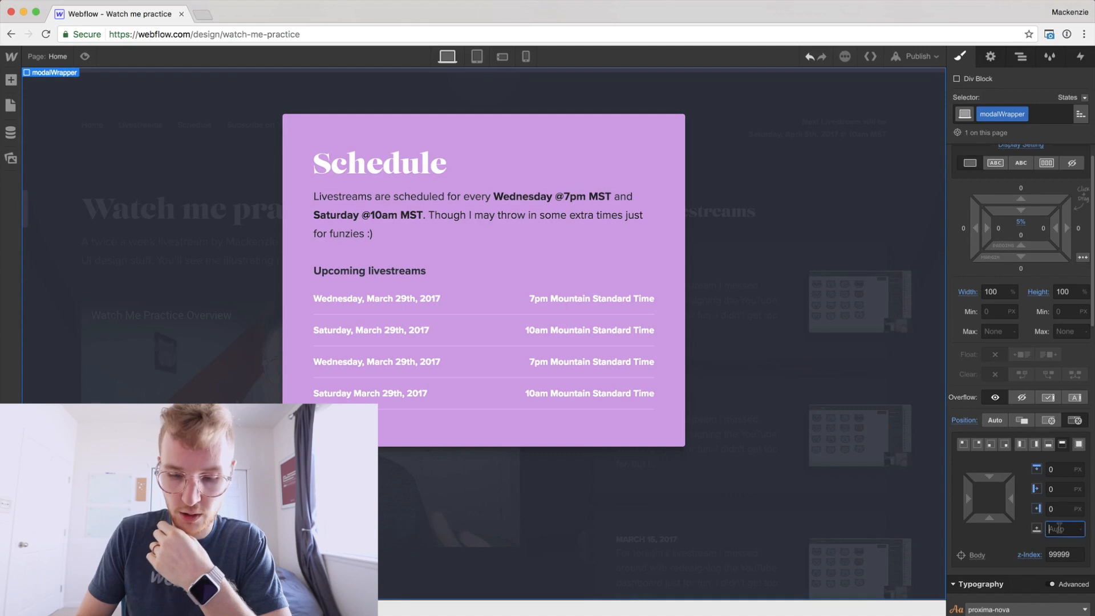
type("0")
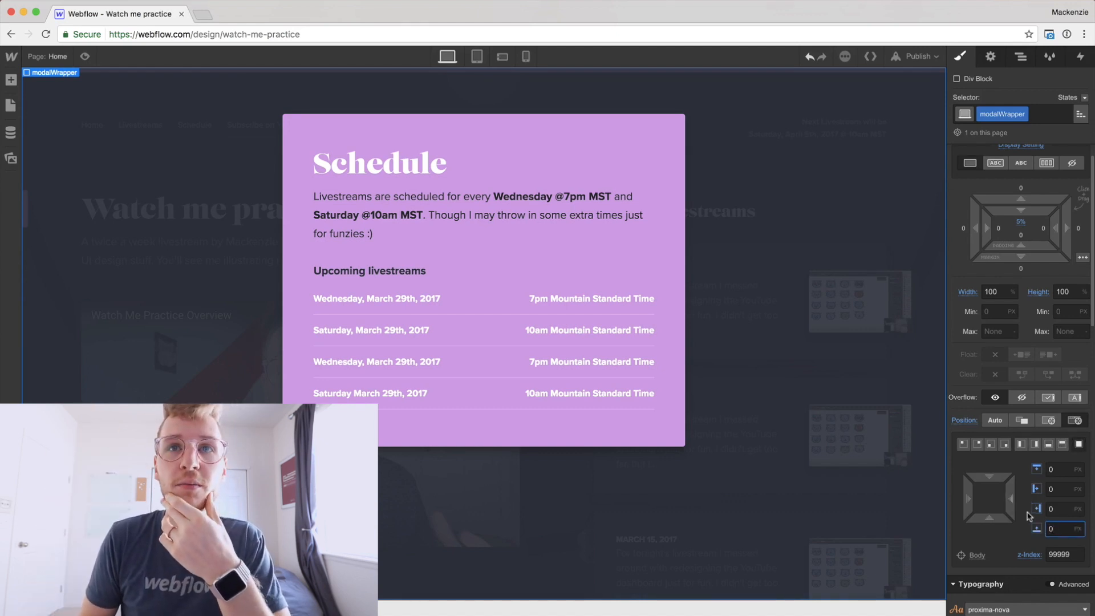
scroll(1026, 456, "down", 3)
scroll(1049, 197, "up", 3)
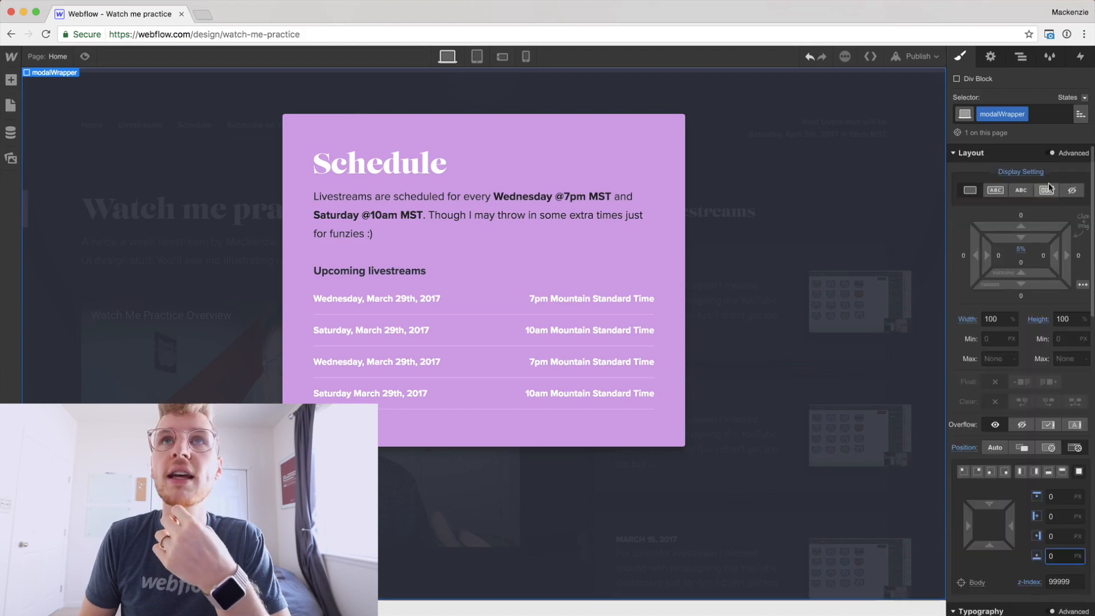
- Select closeModal in the element tree and remove its top margin
left_click(1020, 56)
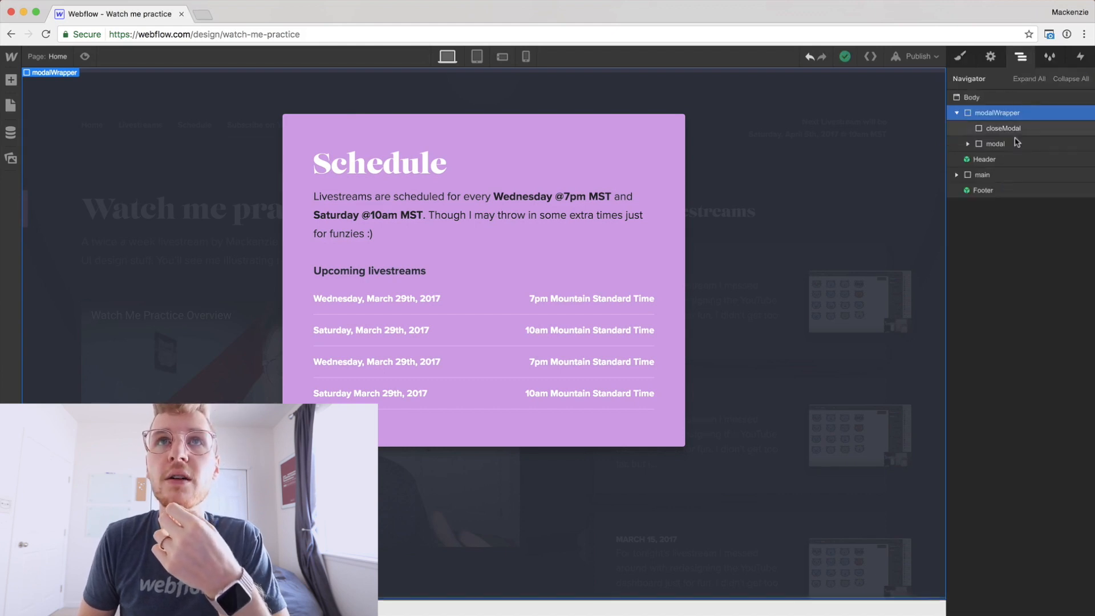
left_click(1000, 129)
left_click(960, 56)
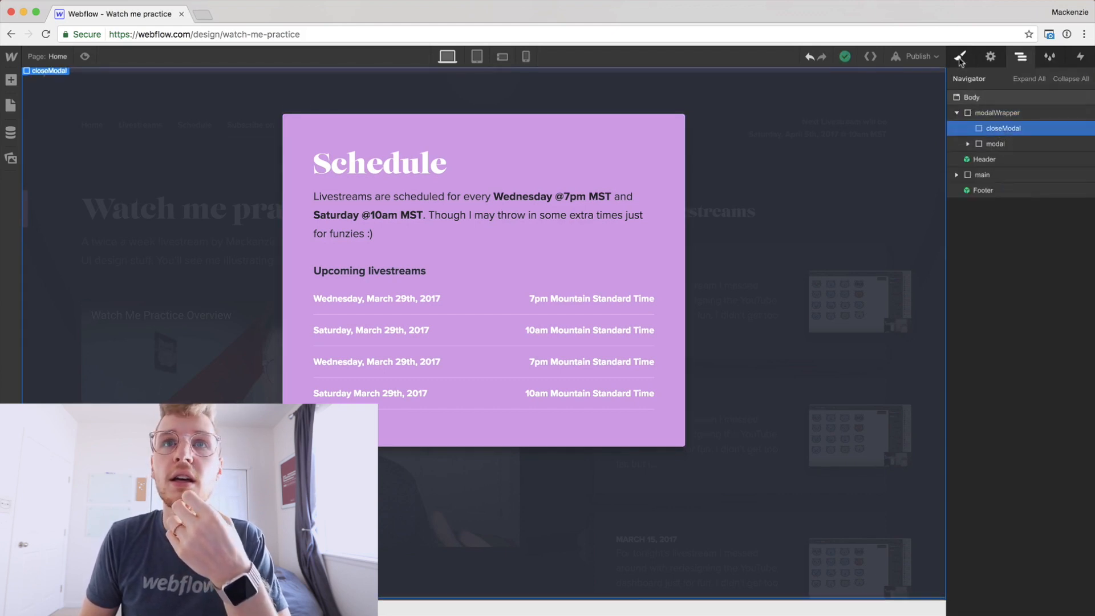
left_click(1020, 216)
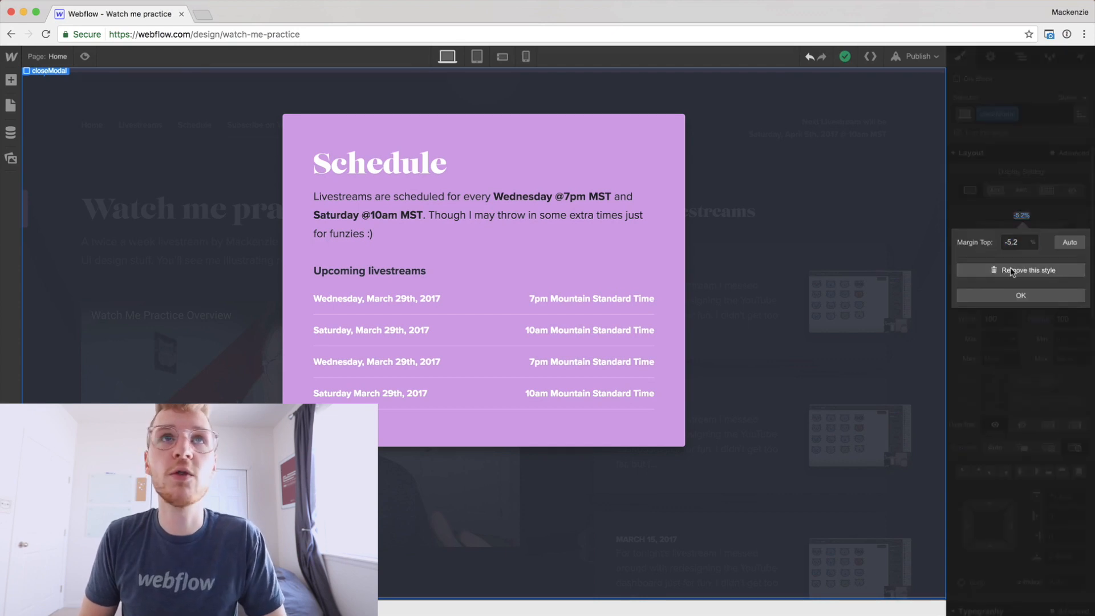
left_click(1012, 270)
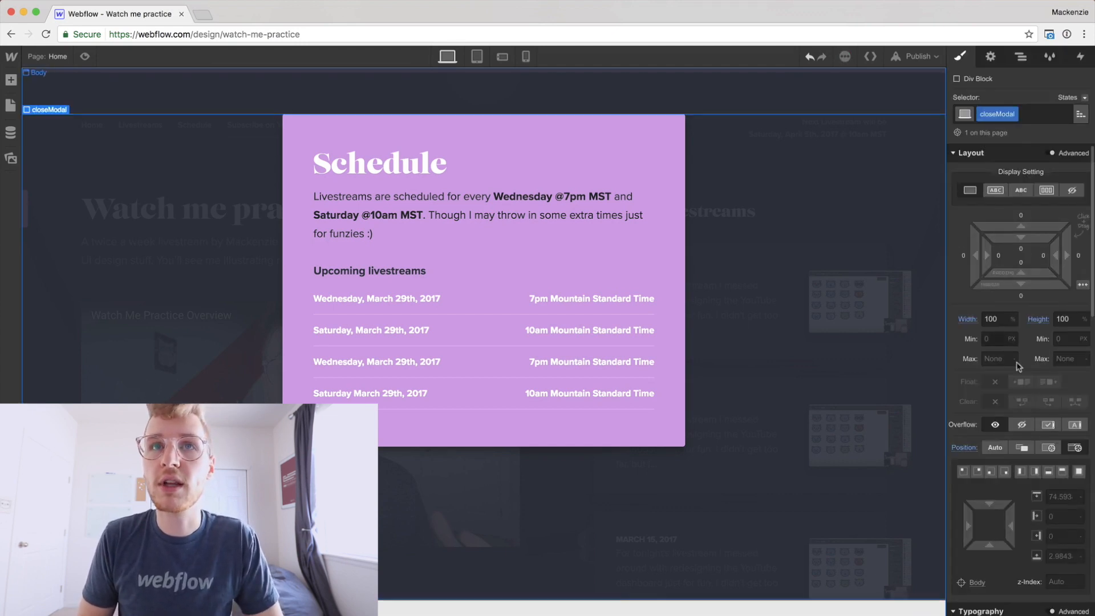
- Set closeModal's top, left, right and bottom position offsets to 0
scroll(1006, 353, "down", 3)
left_click(1059, 401)
type("0")
key("Tab")
type("0")
key("Tab")
type("0")
key("Tab")
type("0")
key("Tab")
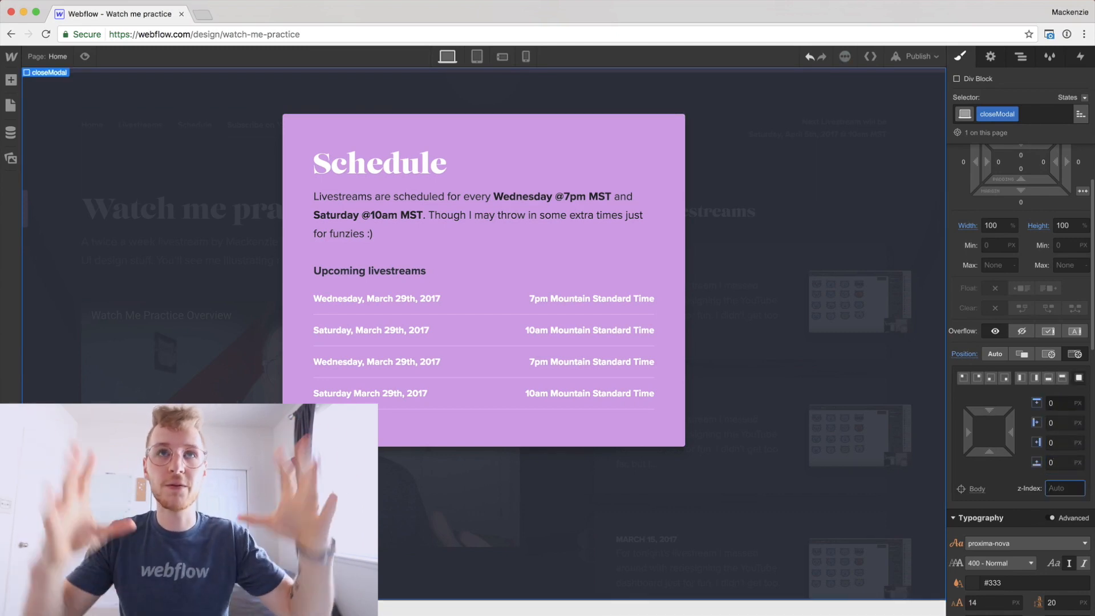
scroll(1061, 320, "up", 3)
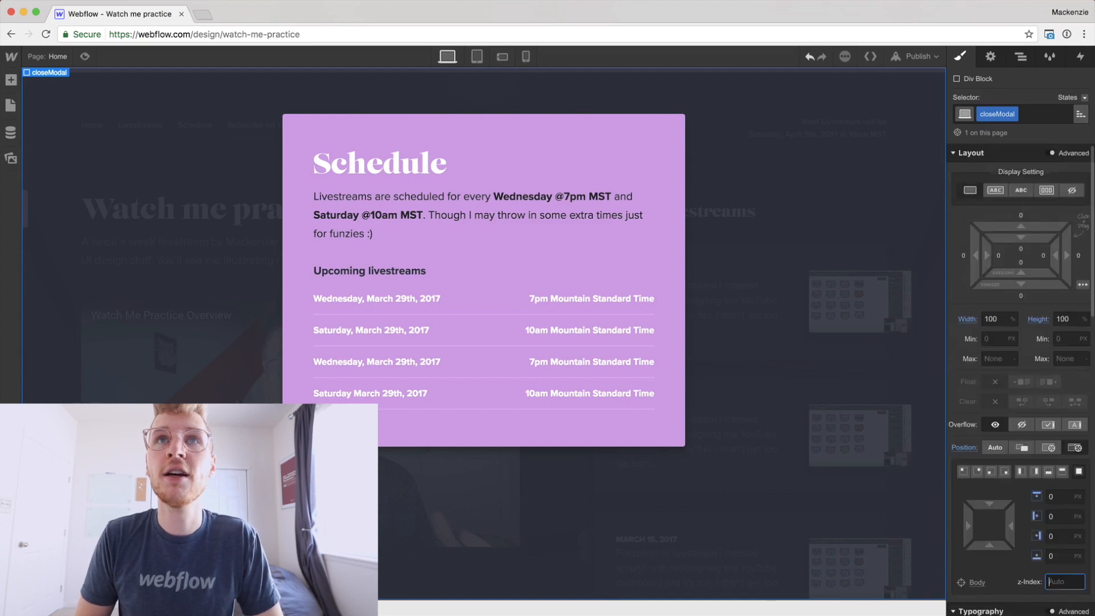
- Move modal above closeModal inside modalWrapper, and select closeModal
left_click(1021, 56)
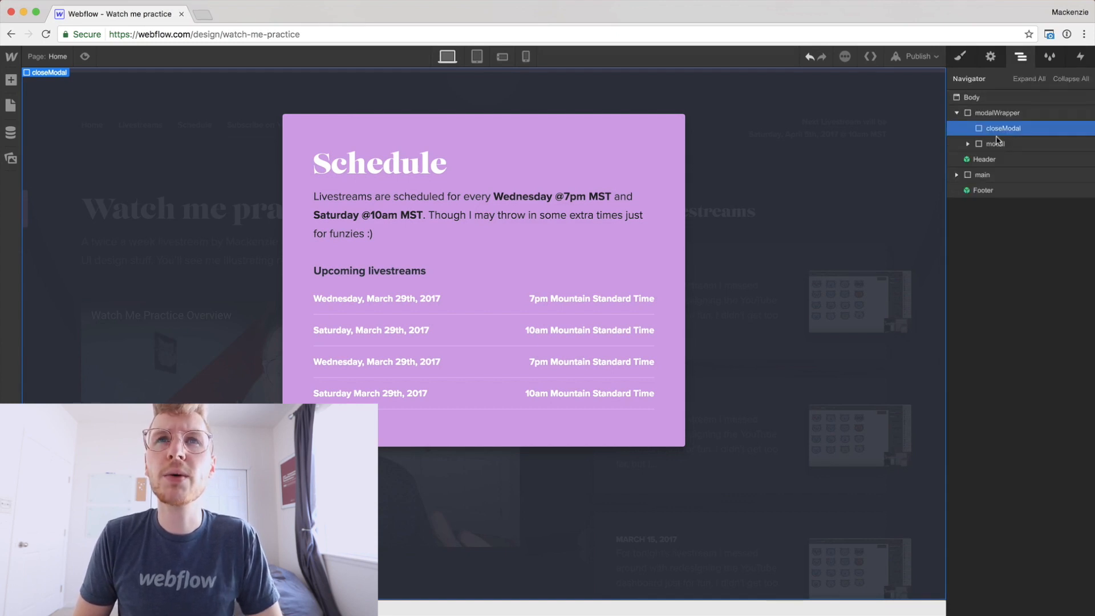
left_click_drag(992, 148, 990, 127)
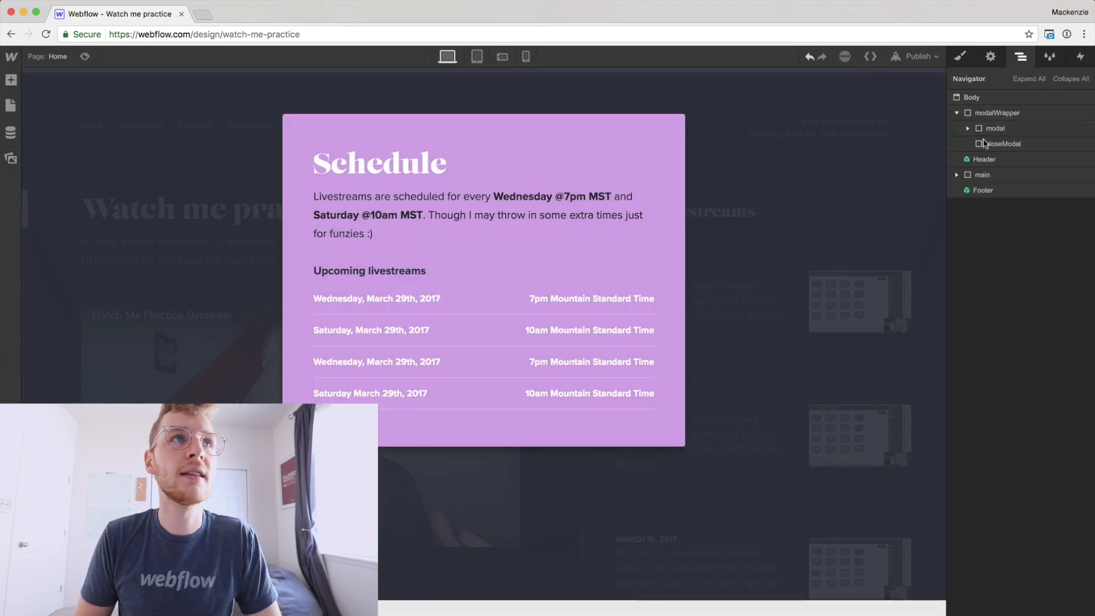
left_click(989, 143)
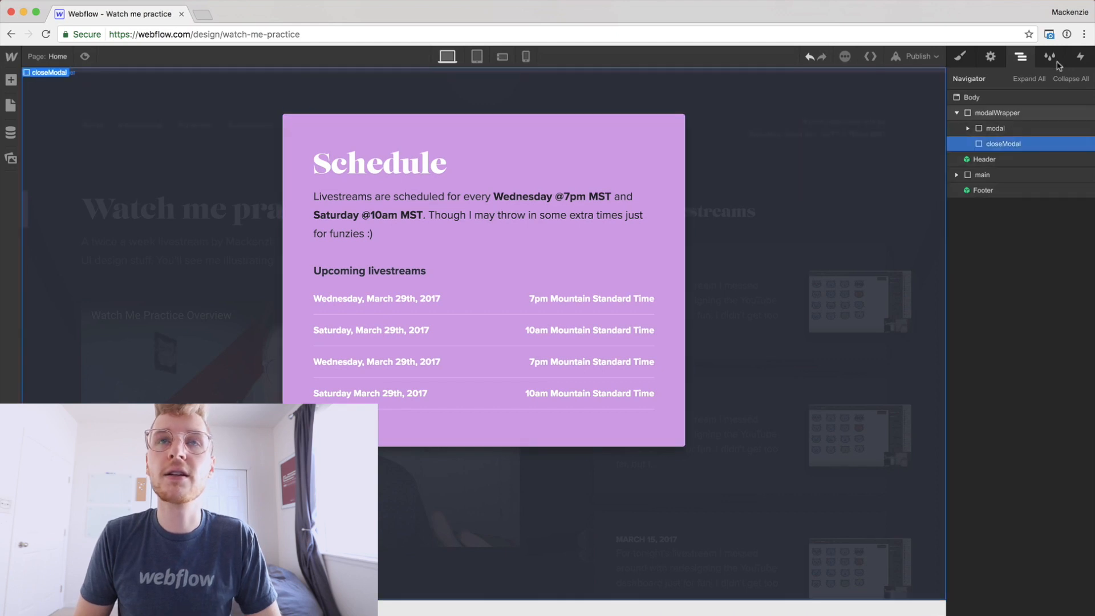
- Check which interaction is applied to closeModal, preview the page briefly, and return to the designer
left_click(1080, 56)
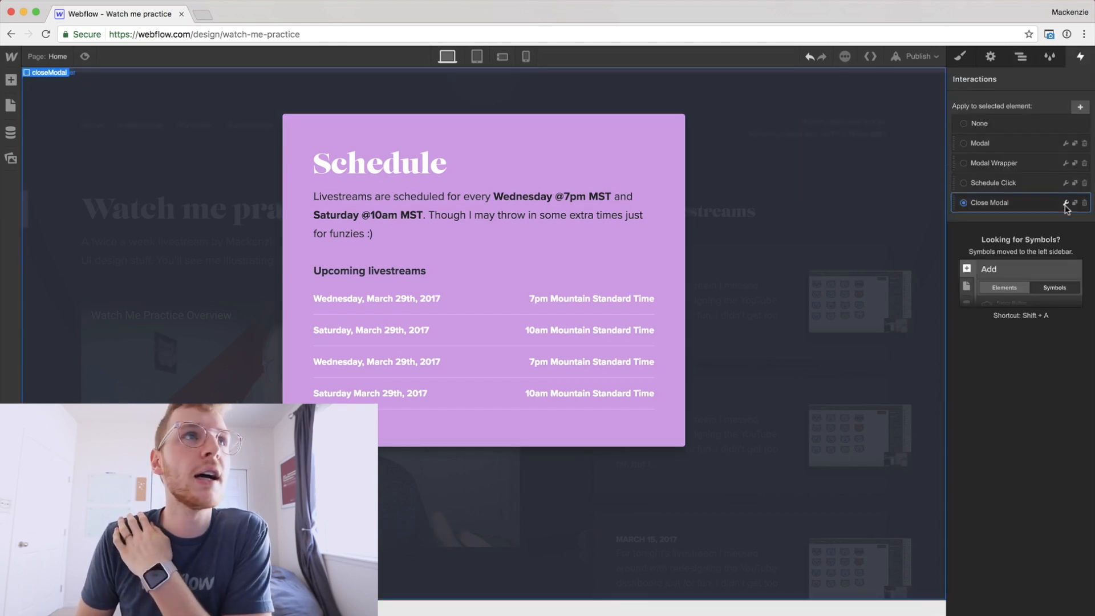
left_click(84, 56)
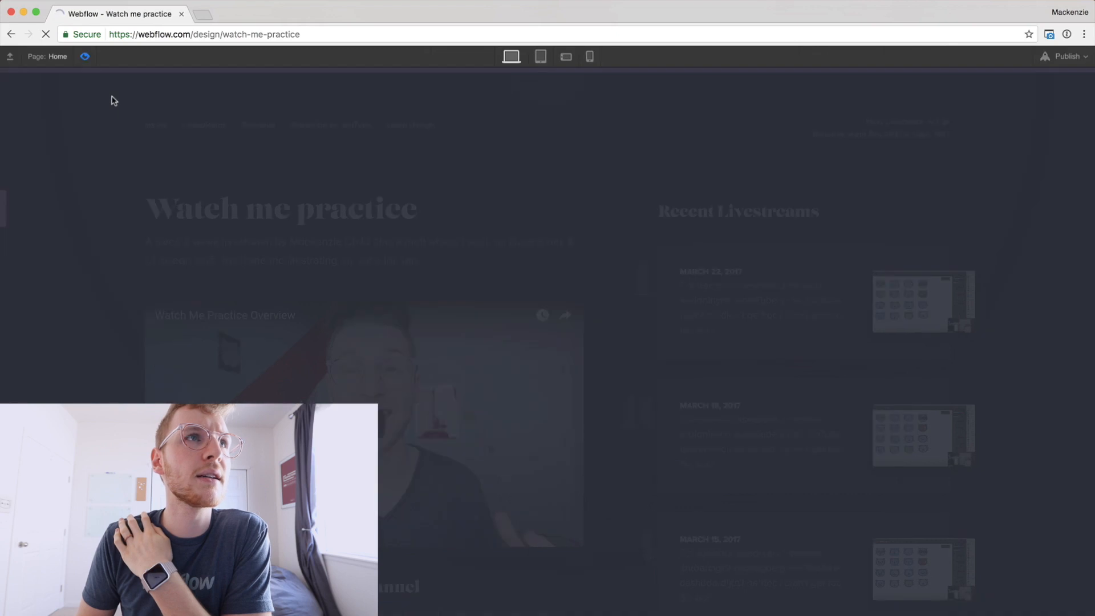
left_click(85, 56)
- Select modalWrapper in the element tree and apply the Modal Wrapper interaction to it
left_click(1021, 57)
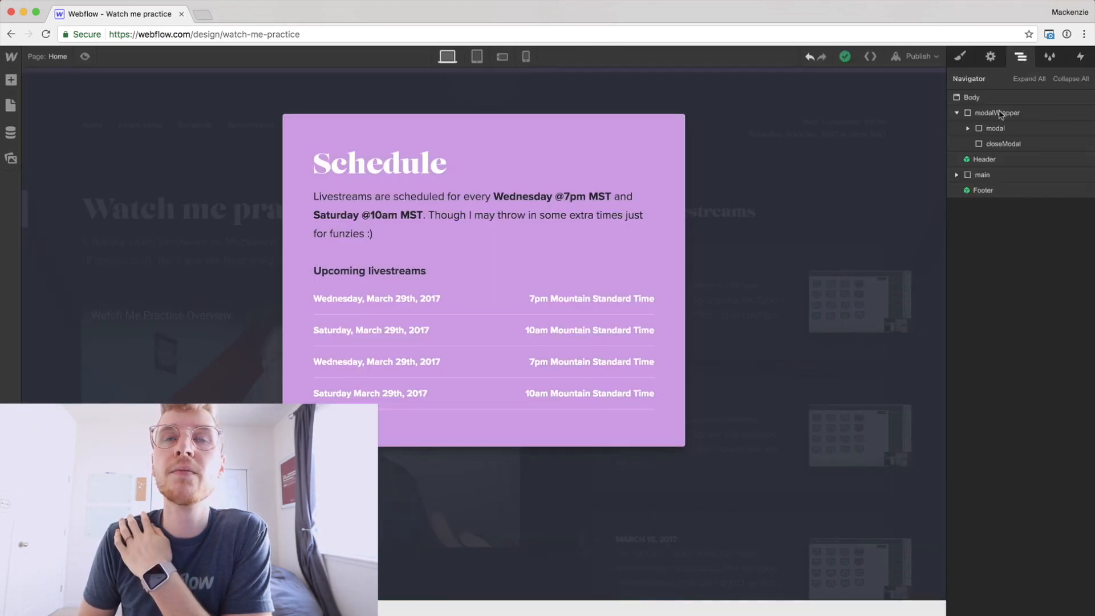
left_click(995, 114)
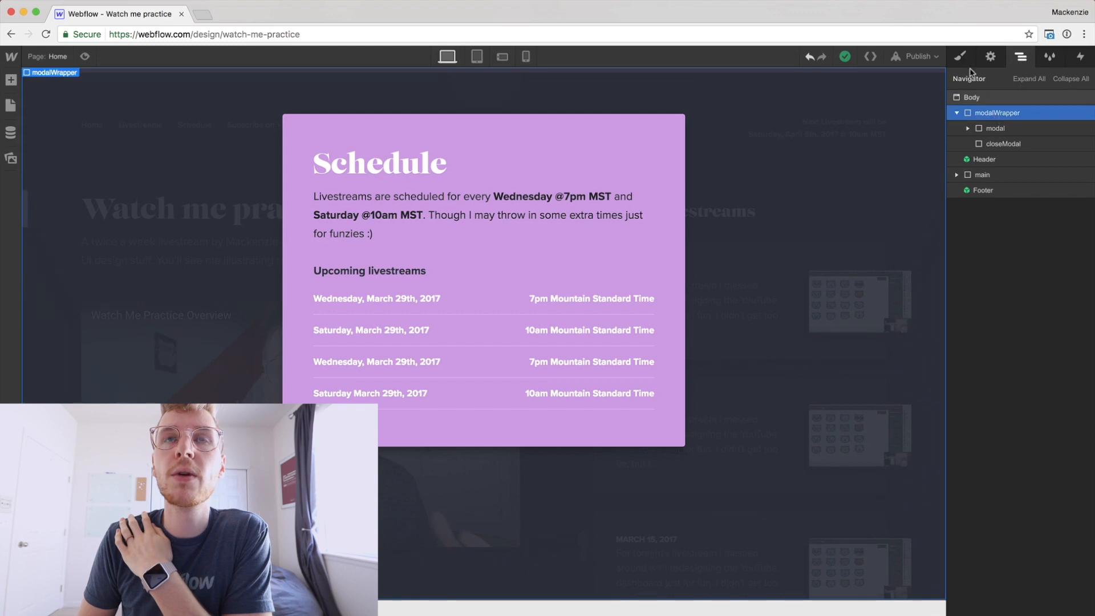
left_click(1080, 58)
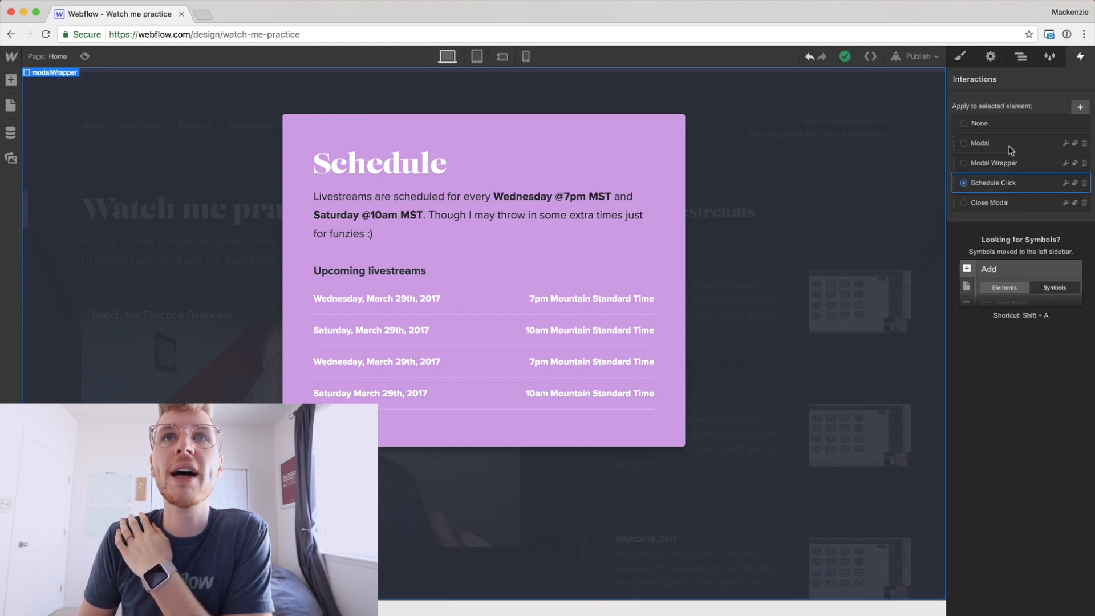
left_click(998, 164)
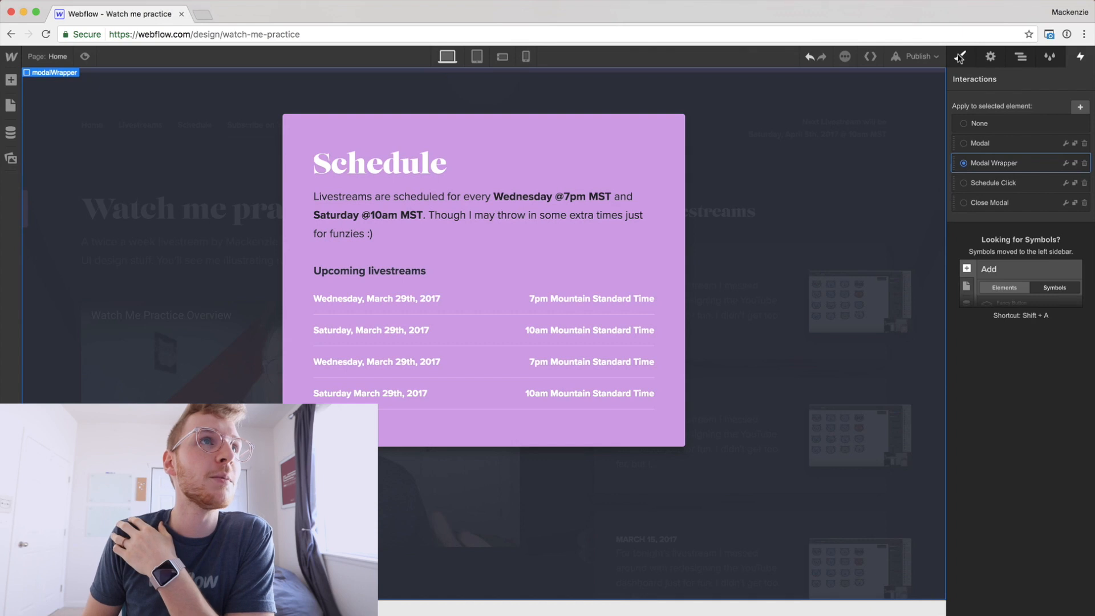
- Preview the page, open the Schedule modal, close it from the area outside the modal, and return to the designer
left_click(85, 56)
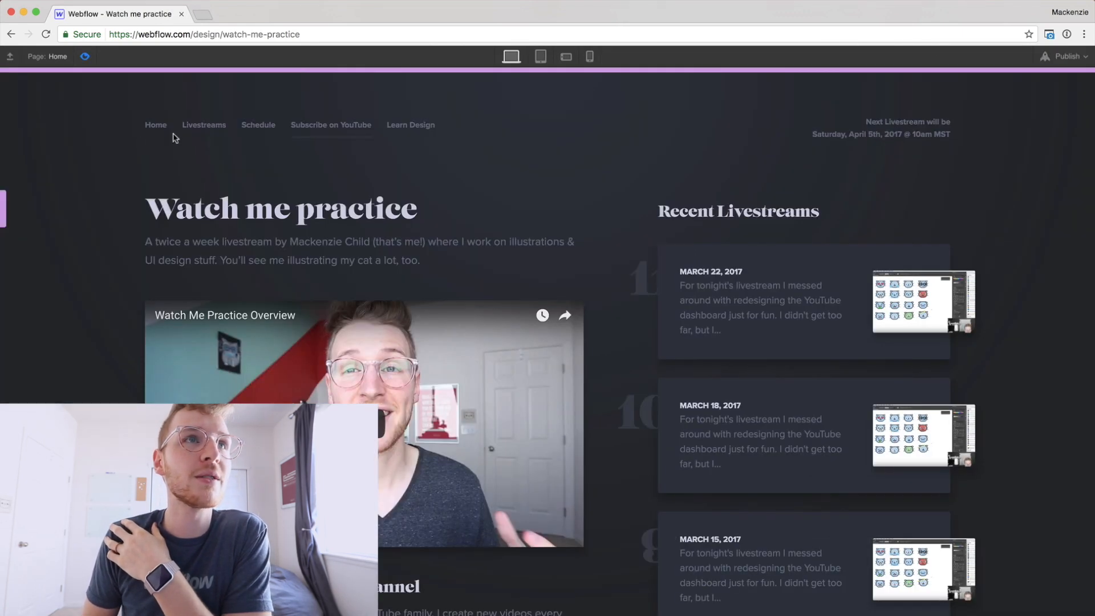
left_click(261, 124)
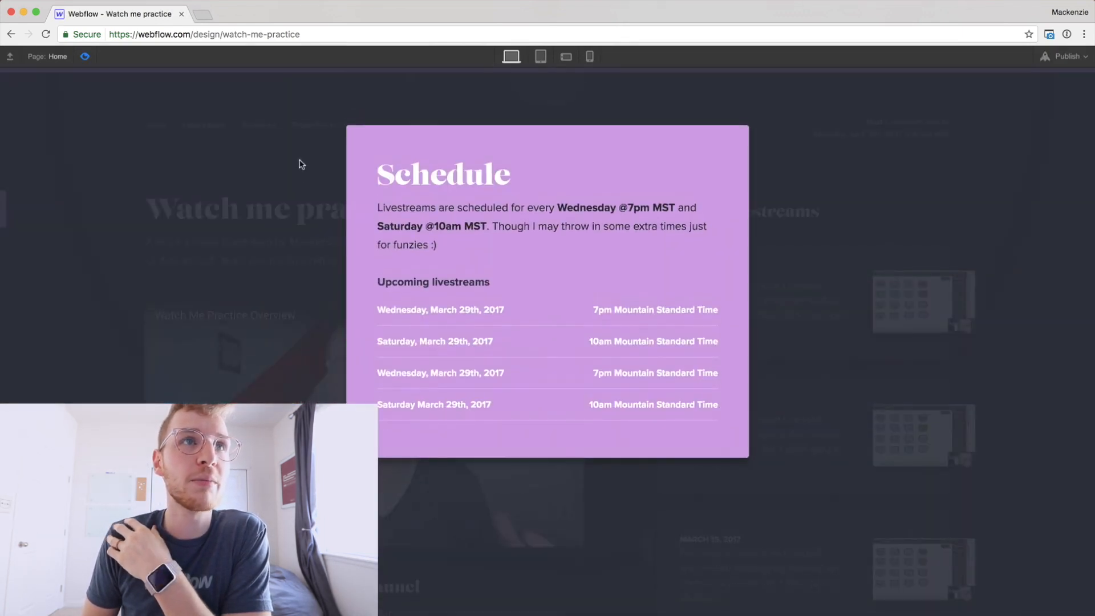
left_click(261, 255)
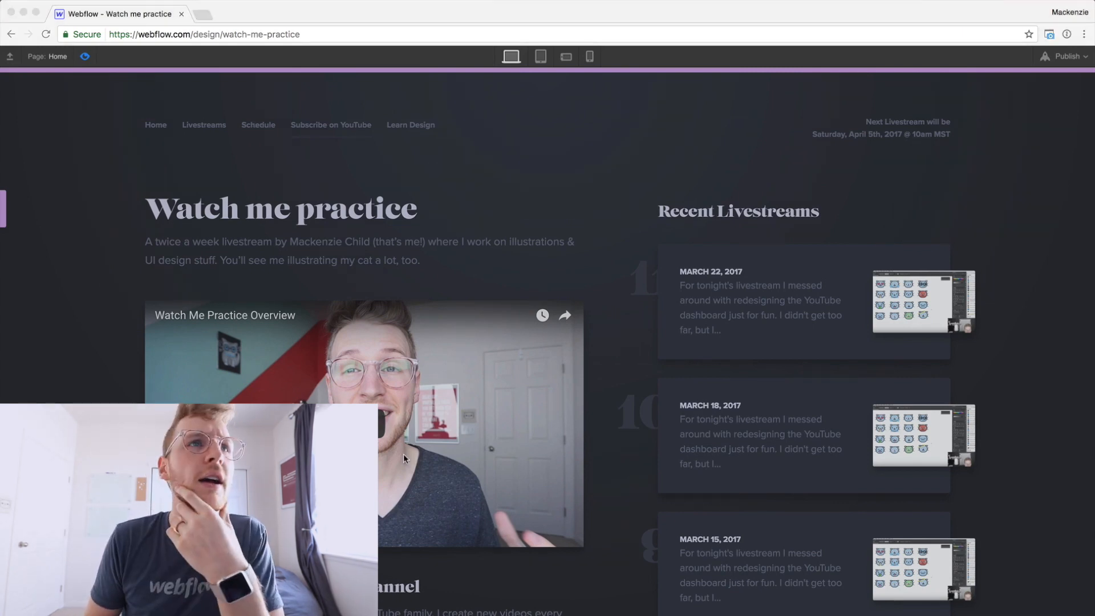
left_click(573, 195)
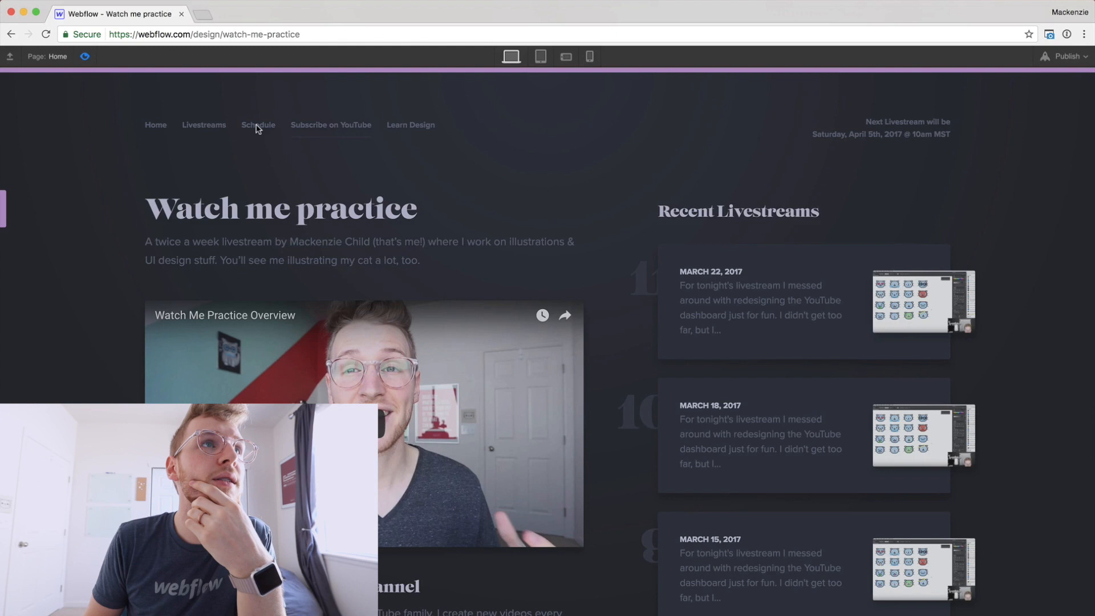
left_click(86, 56)
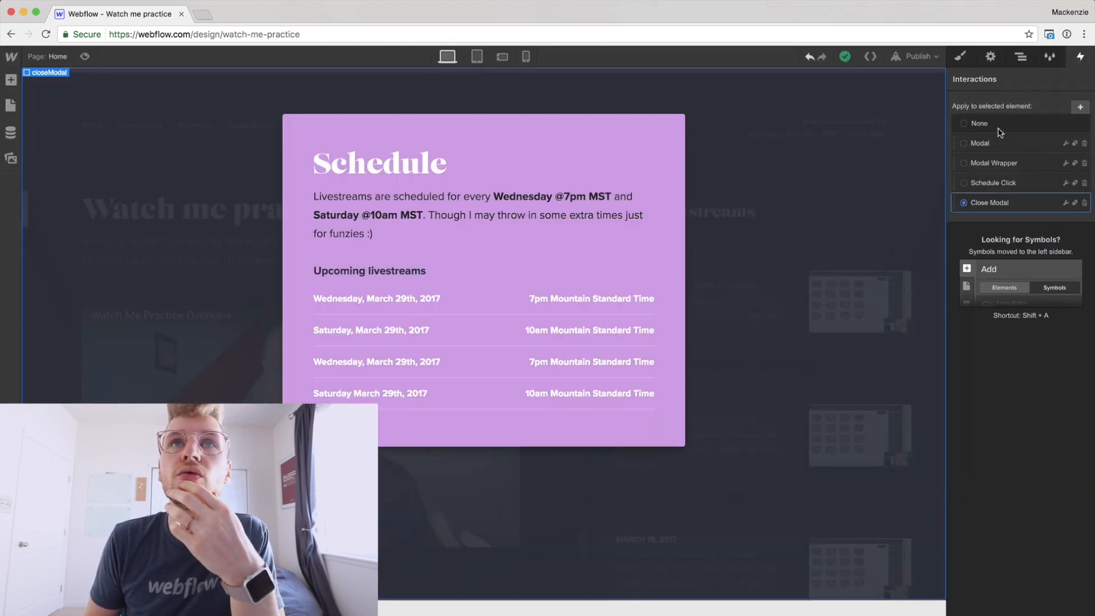
- Select modalWrapper in the element tree and set its display to None
left_click(961, 57)
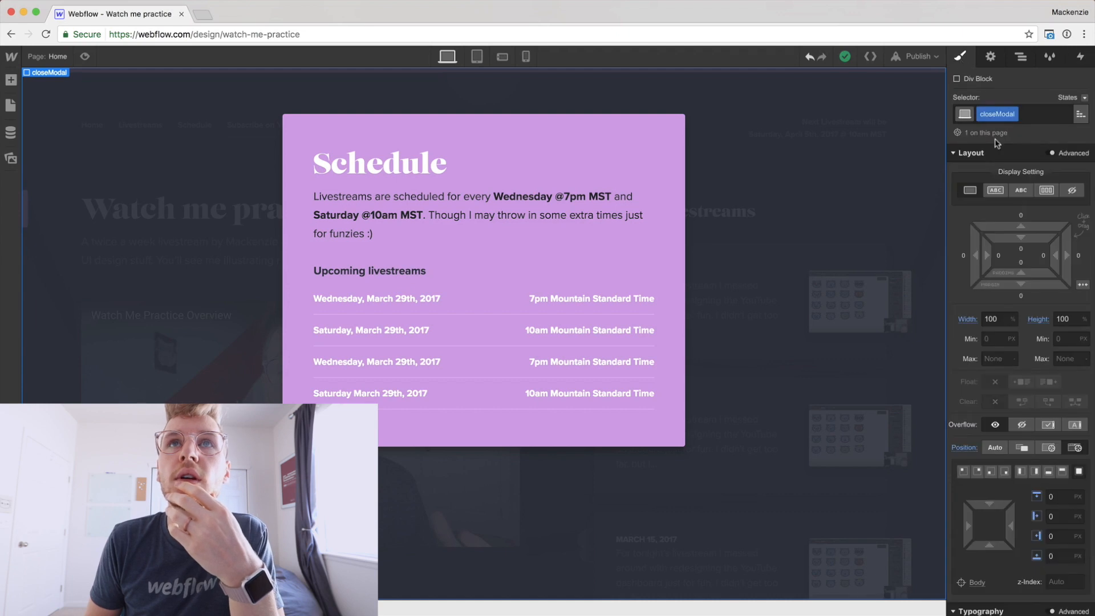
left_click(1020, 57)
left_click(999, 112)
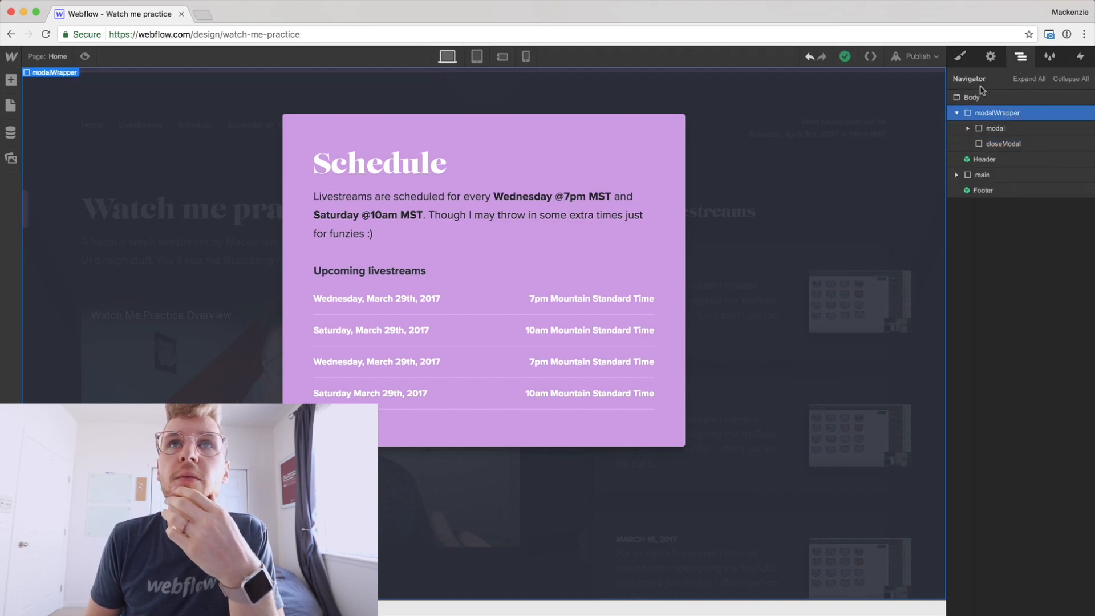
left_click(960, 55)
left_click(1072, 190)
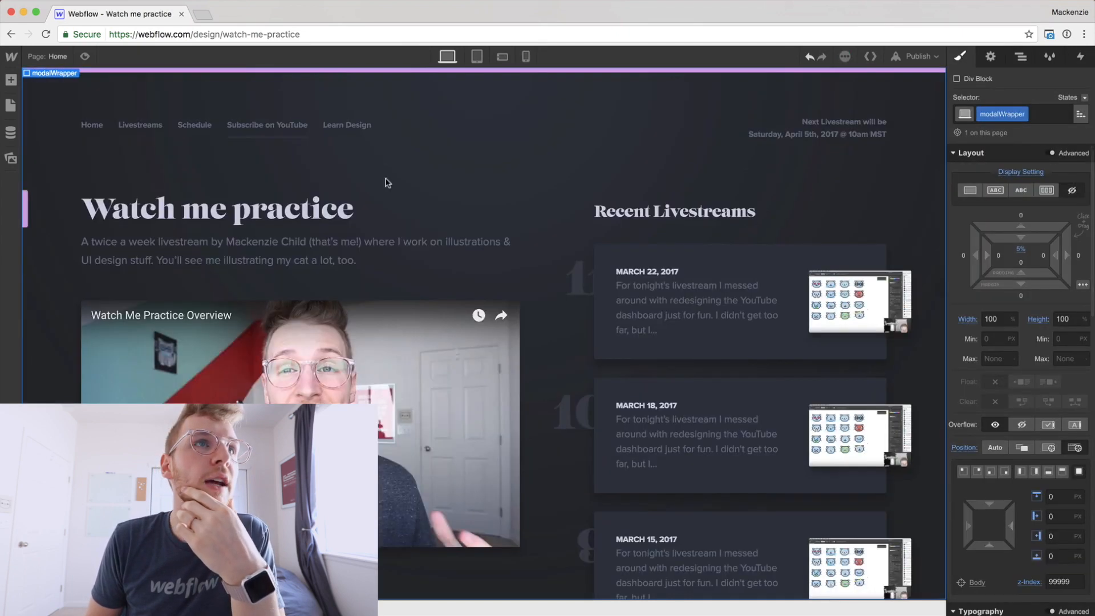
- Review the triggers of the Schedule Click interaction applied to the header's Schedule link
double_click(197, 126)
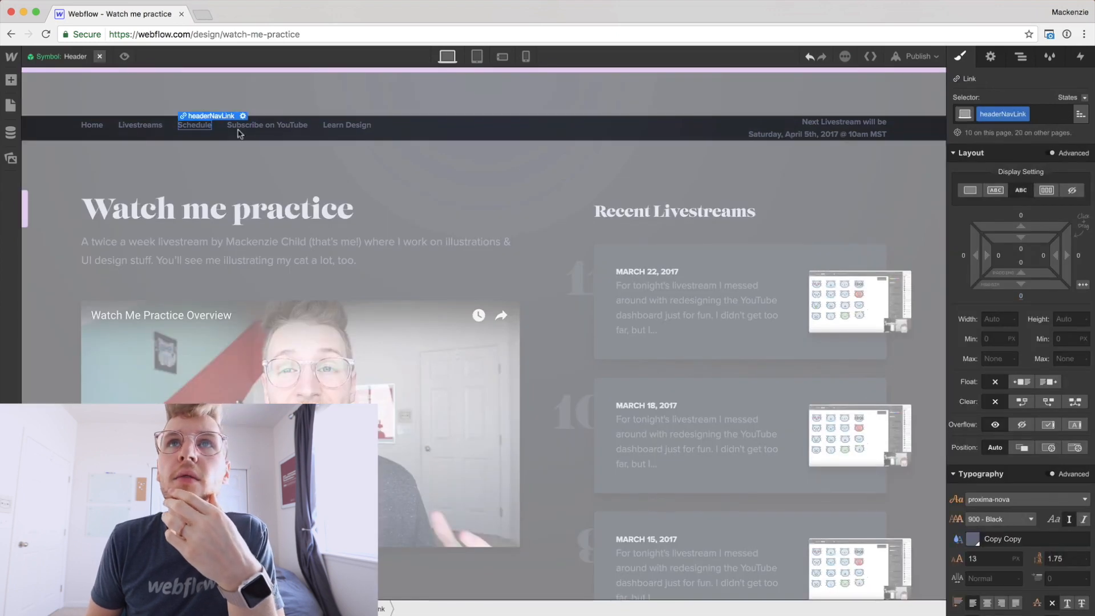
left_click(1080, 57)
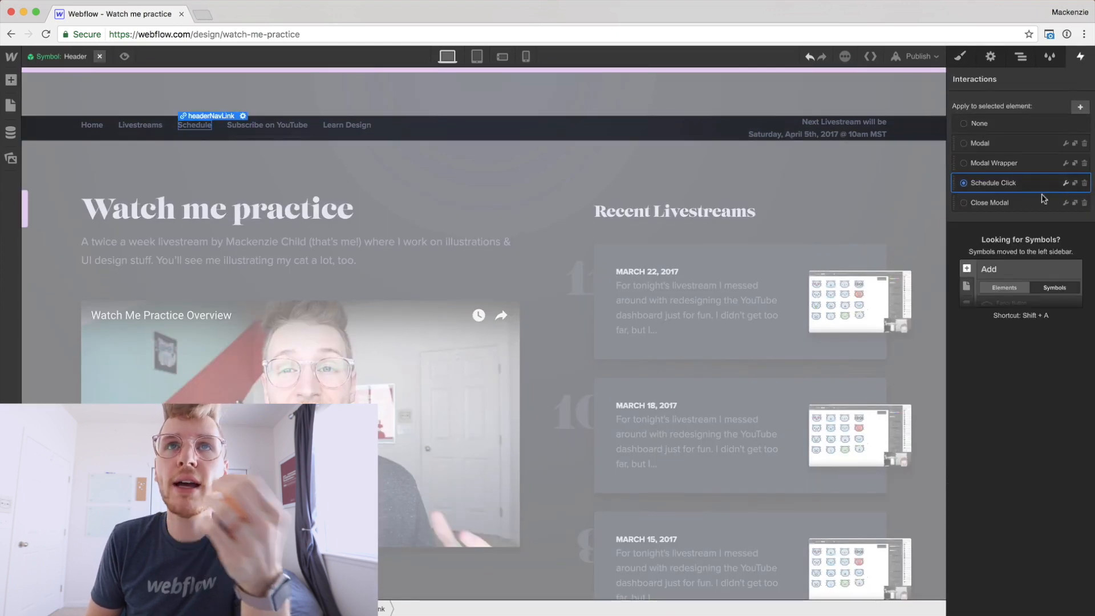
left_click(1065, 183)
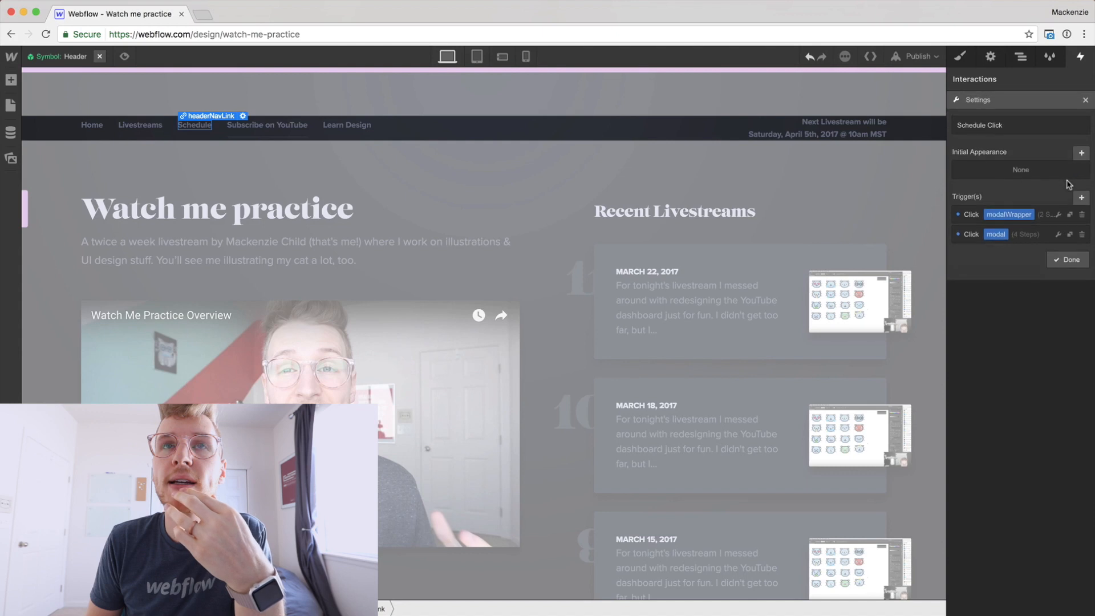
left_click(1070, 256)
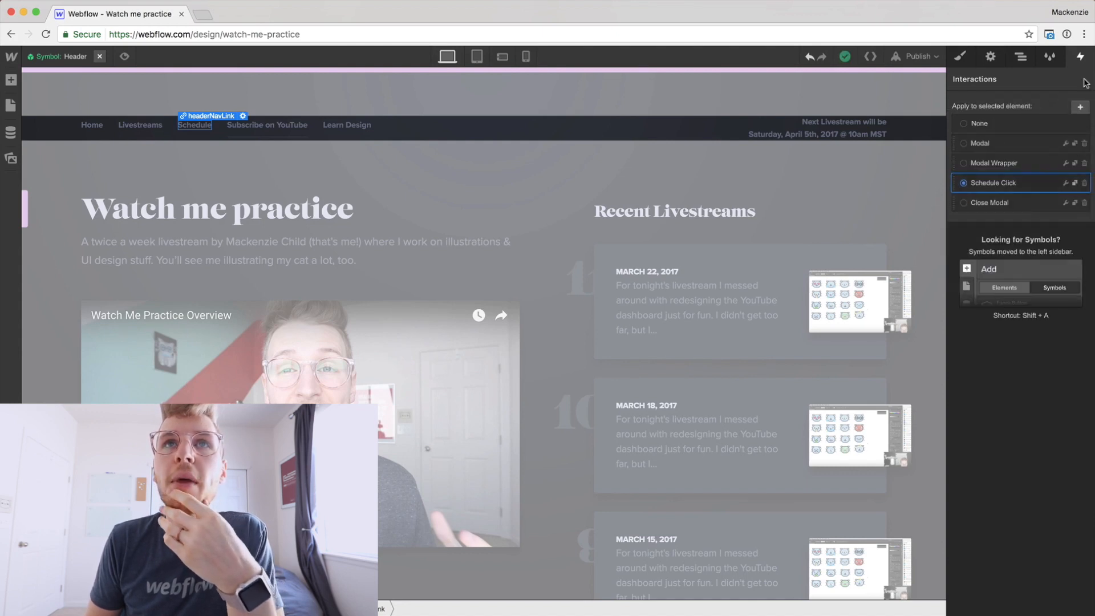
- Add a Display None step to the modalWrapper click trigger of the Close Modal interaction and save the interaction
left_click(1065, 204)
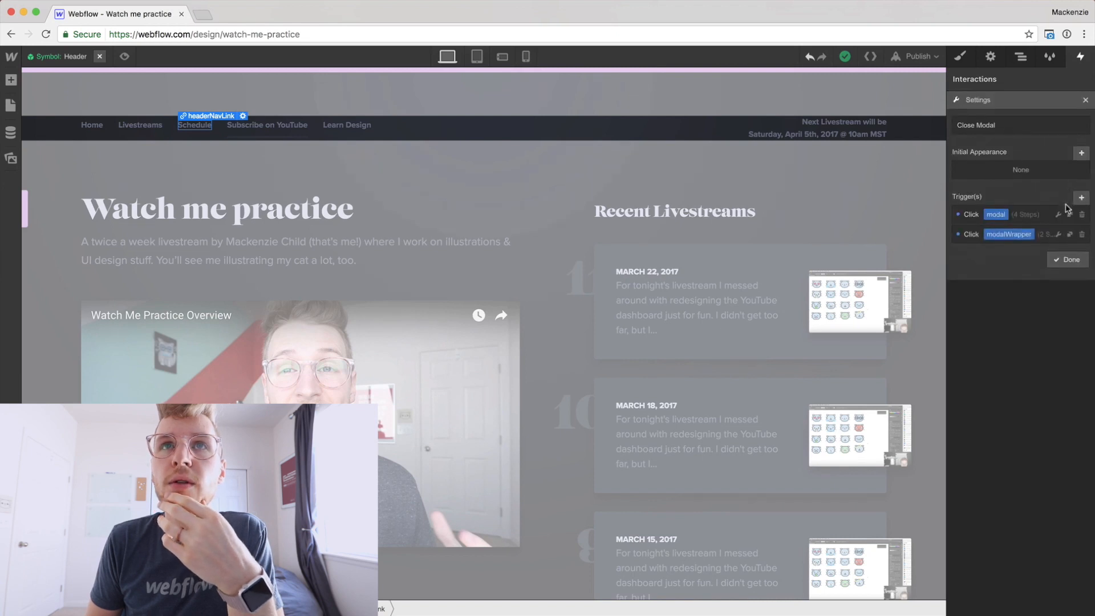
left_click(1058, 235)
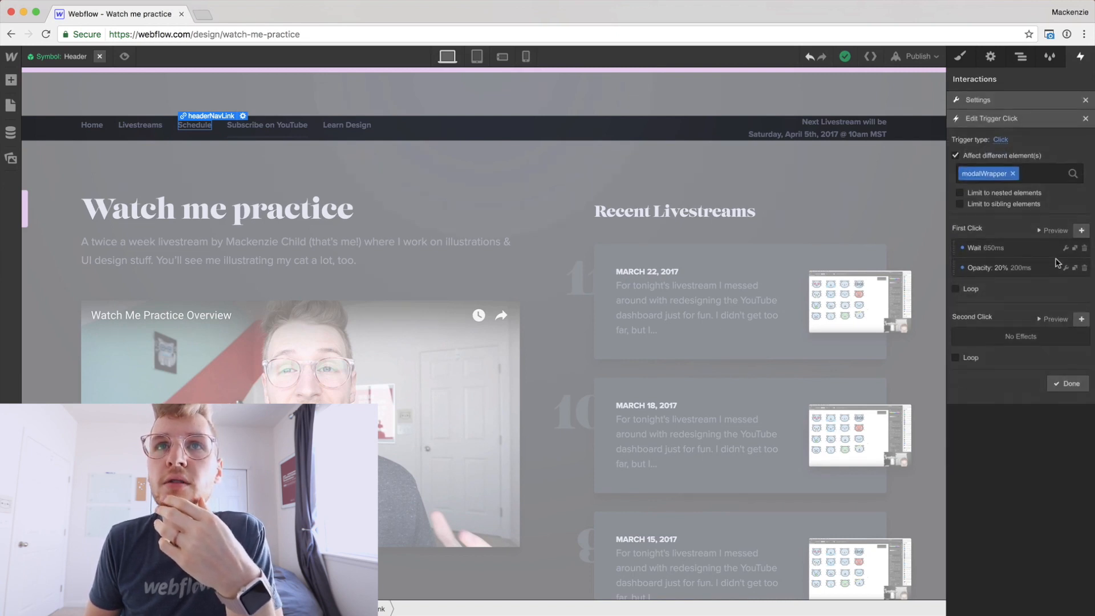
left_click(1083, 230)
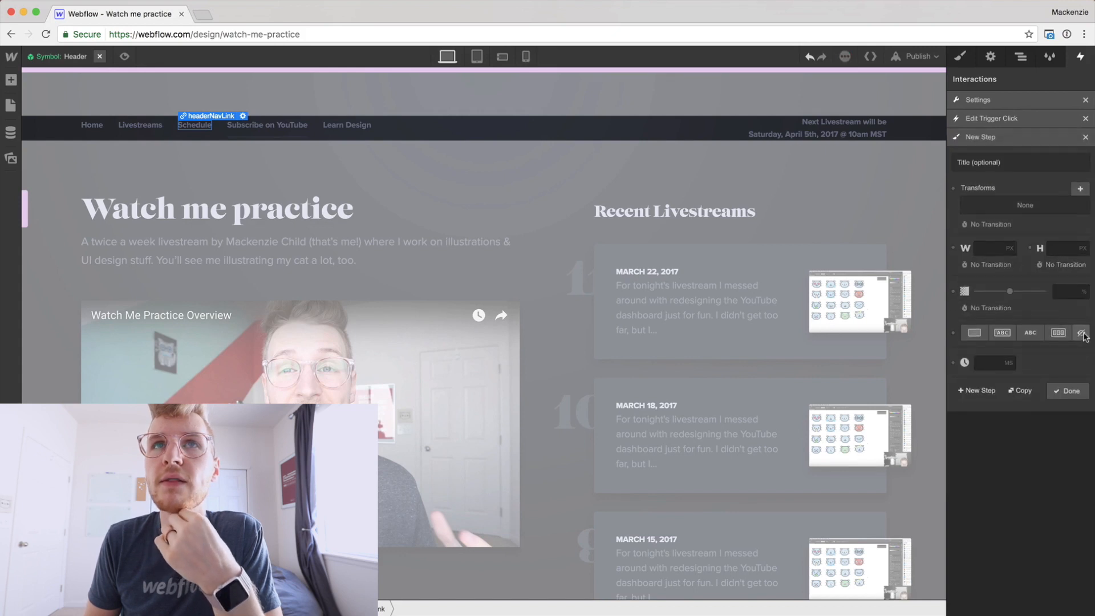
left_click(1072, 394)
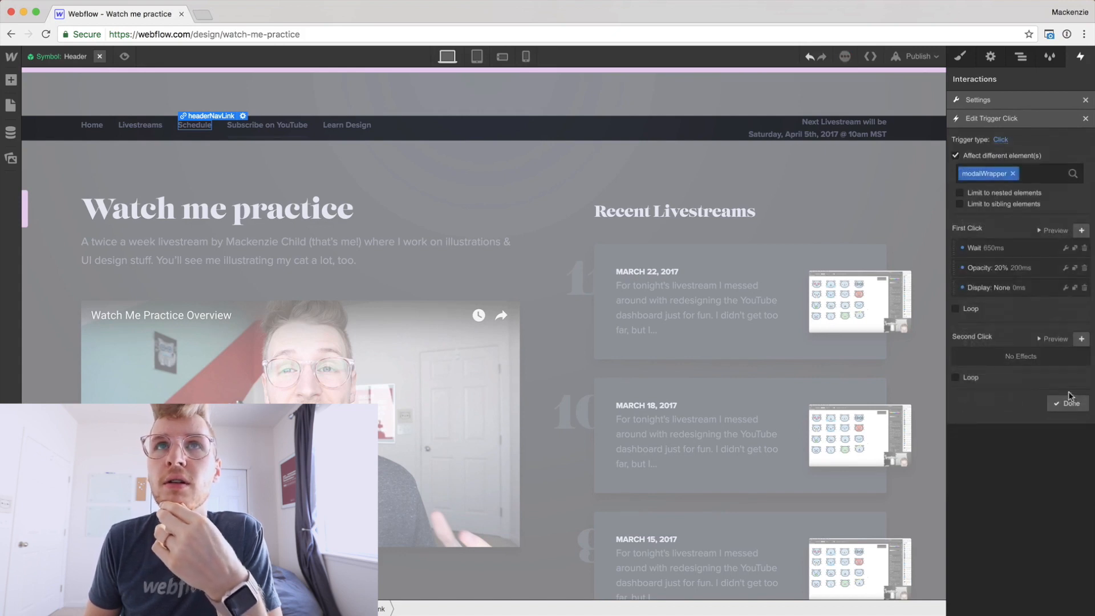
left_click(1064, 404)
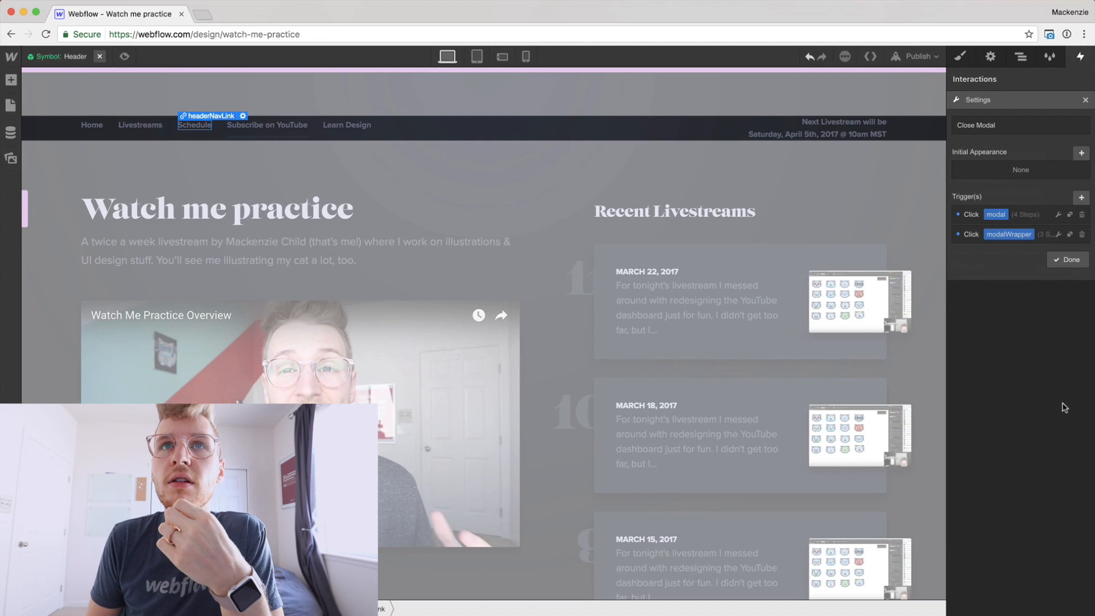
left_click(1068, 262)
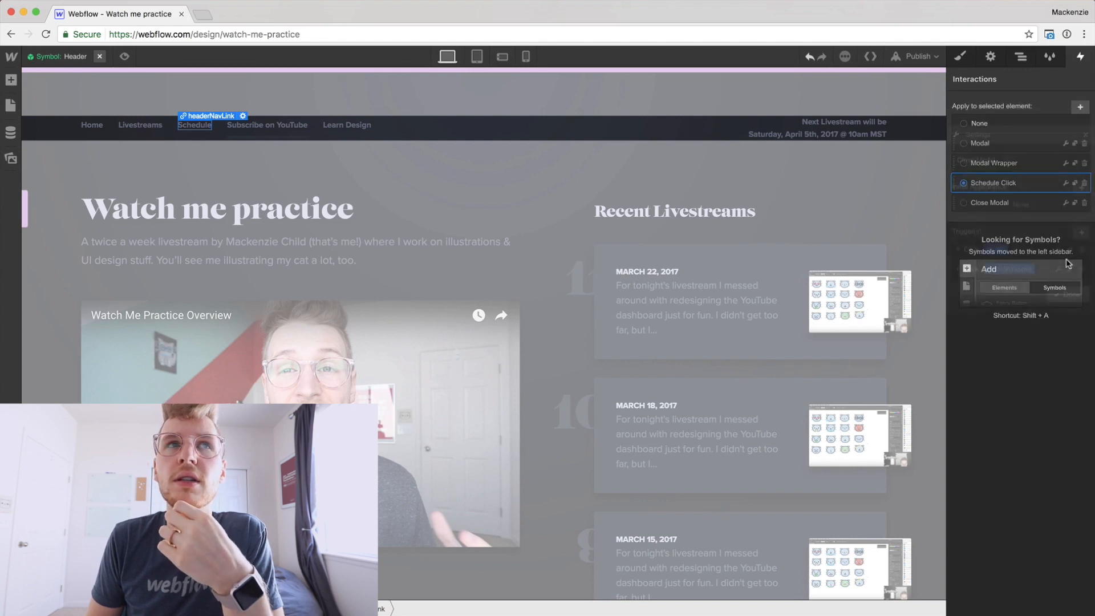
- Preview the page, test opening and closing the Schedule modal repeatedly from the header's Schedule link, and return to the designer
left_click(124, 56)
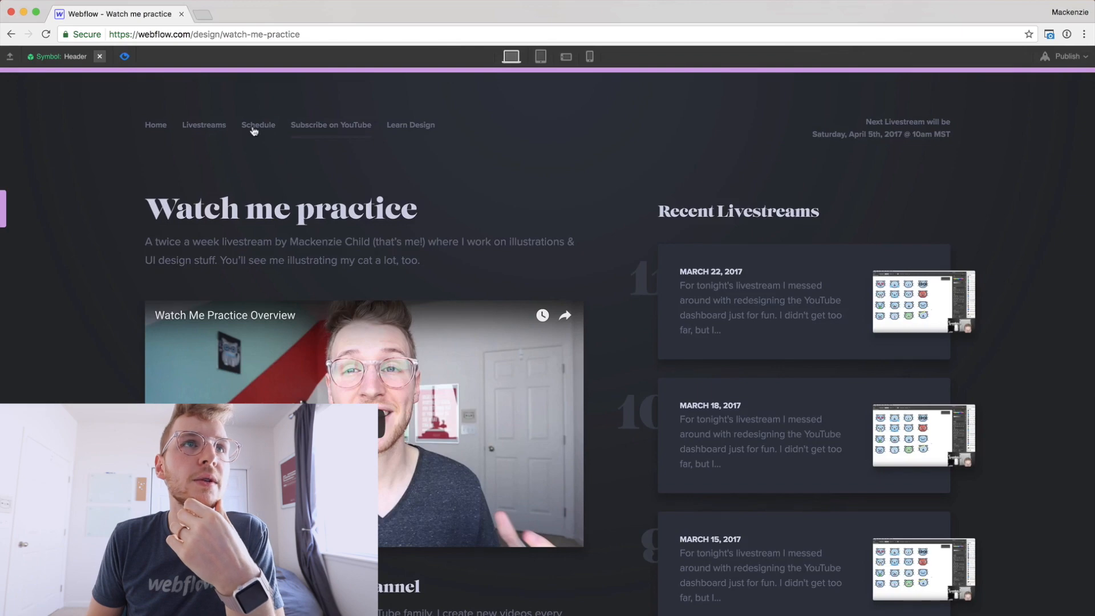
left_click(250, 127)
left_click(254, 197)
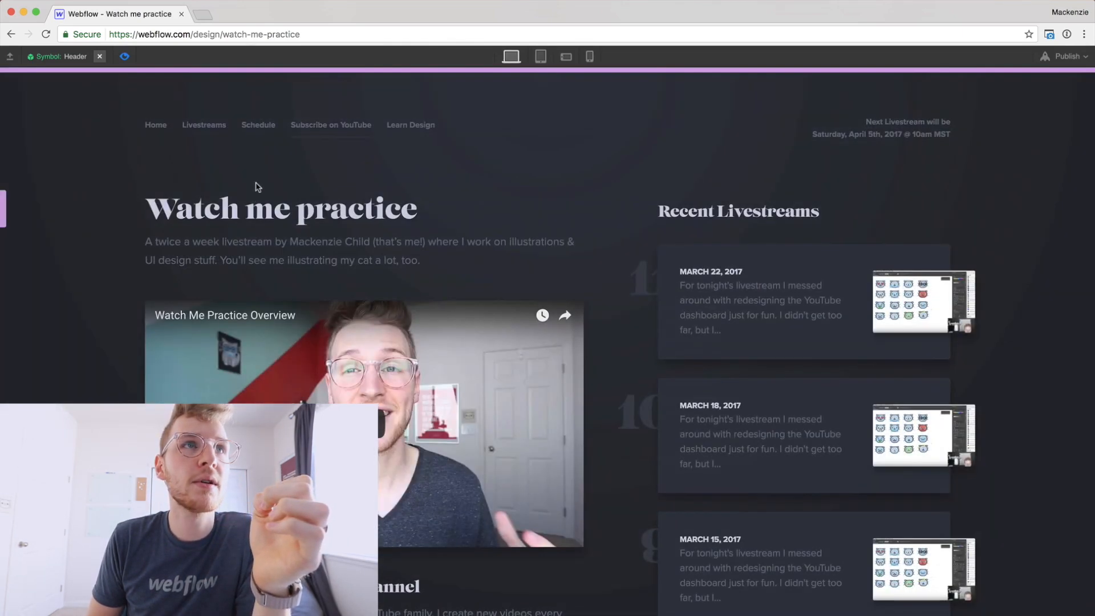
left_click(261, 131)
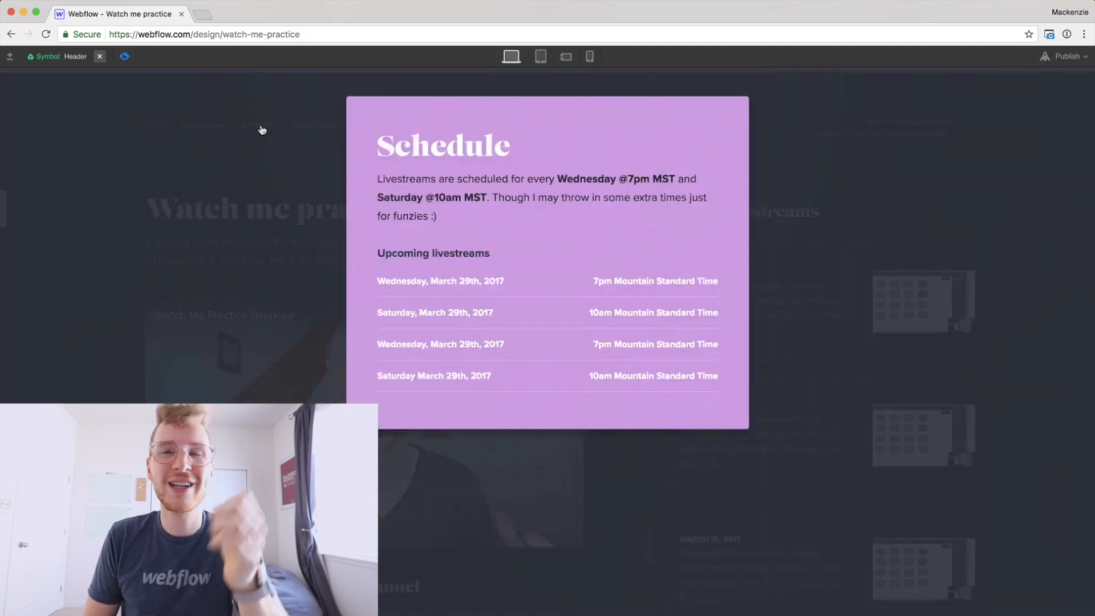
left_click(264, 201)
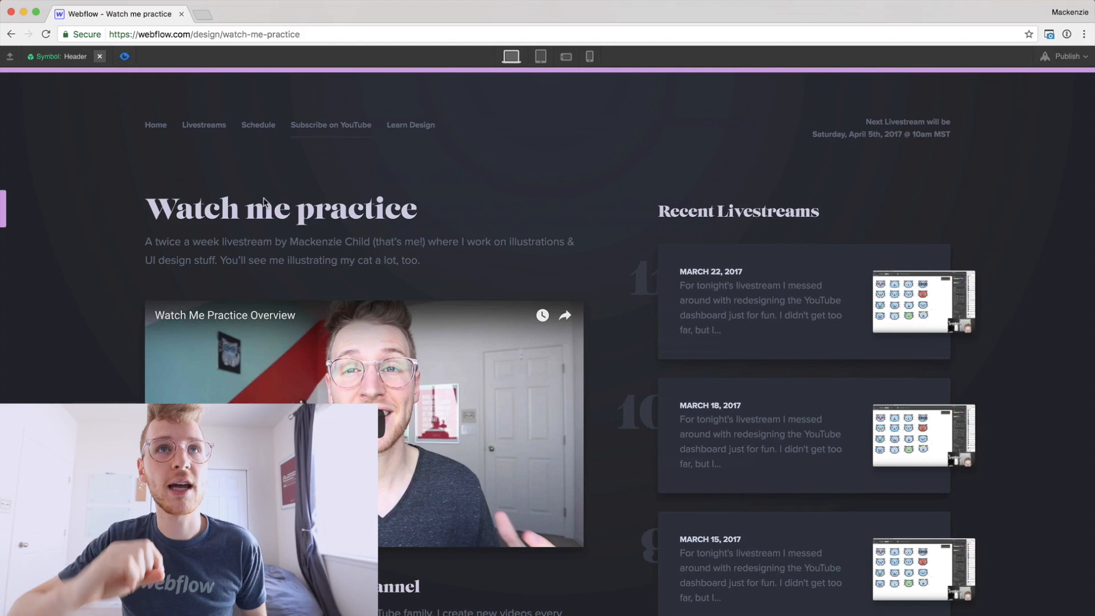
left_click(258, 125)
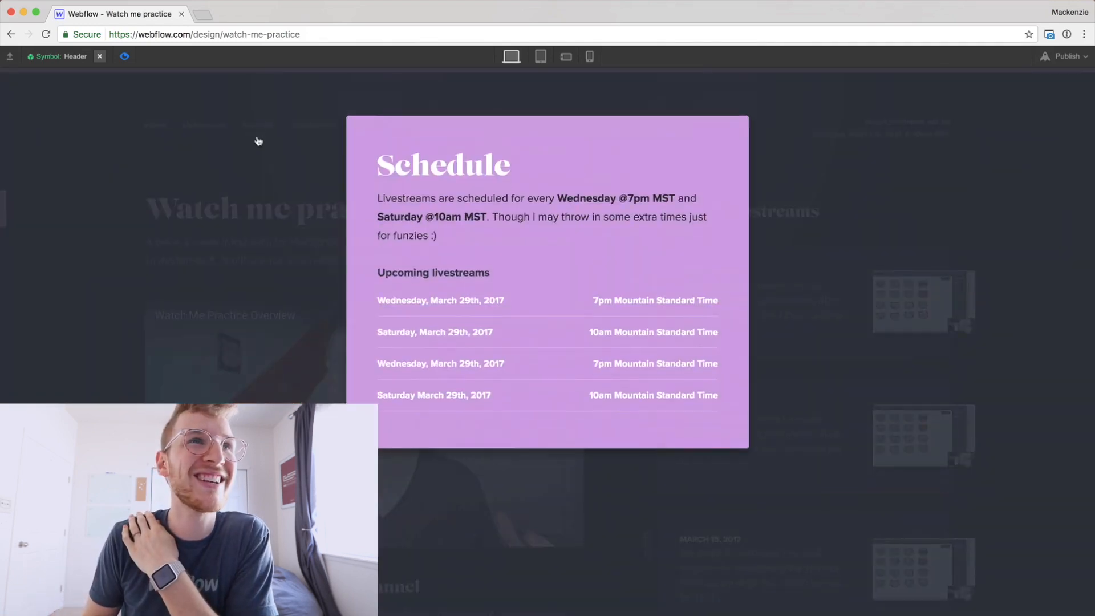
left_click(269, 190)
left_click(255, 125)
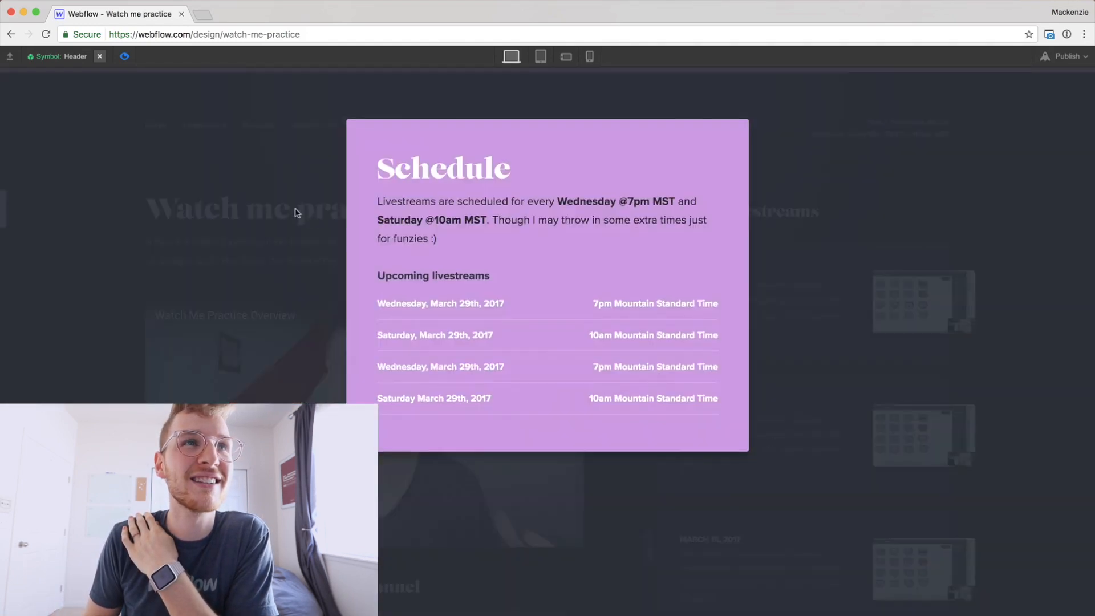
left_click(236, 203)
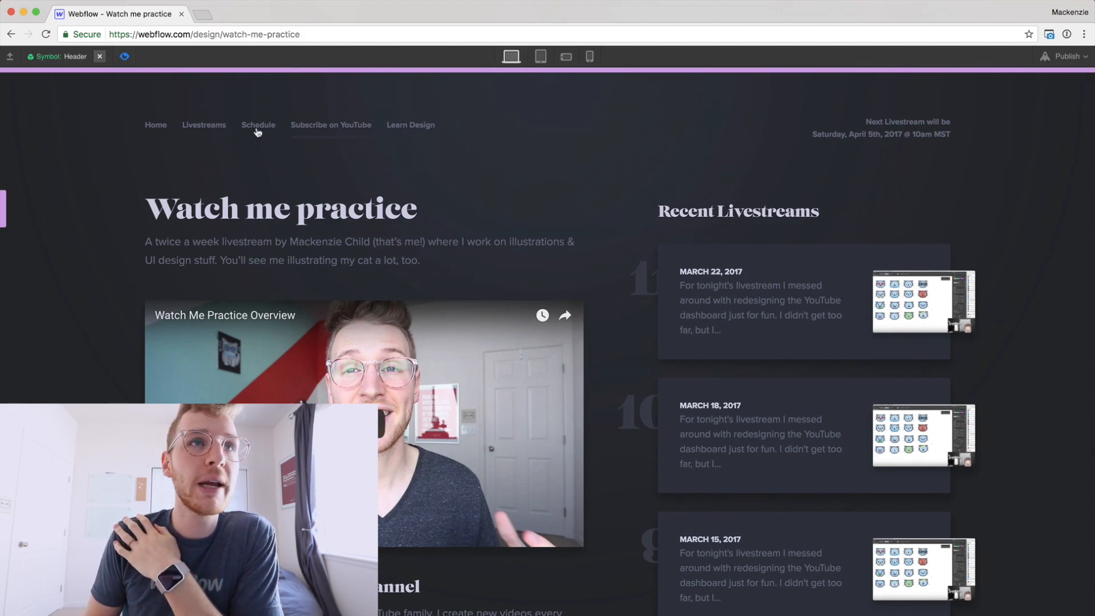
scroll(429, 314, "down", 5)
scroll(430, 317, "up", 5)
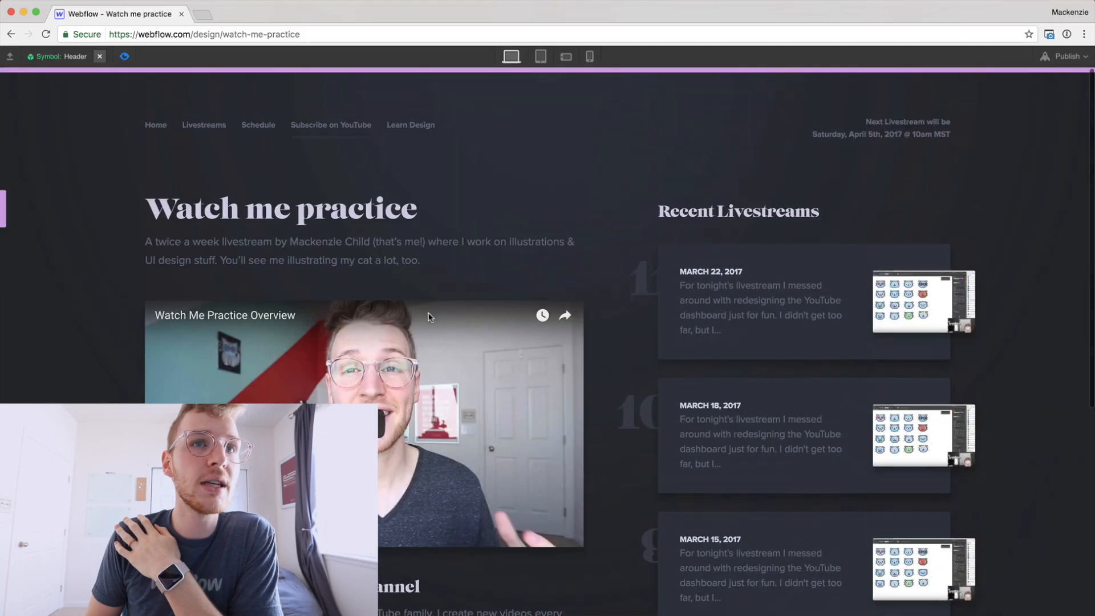
scroll(429, 317, "down", 5)
scroll(430, 315, "up", 5)
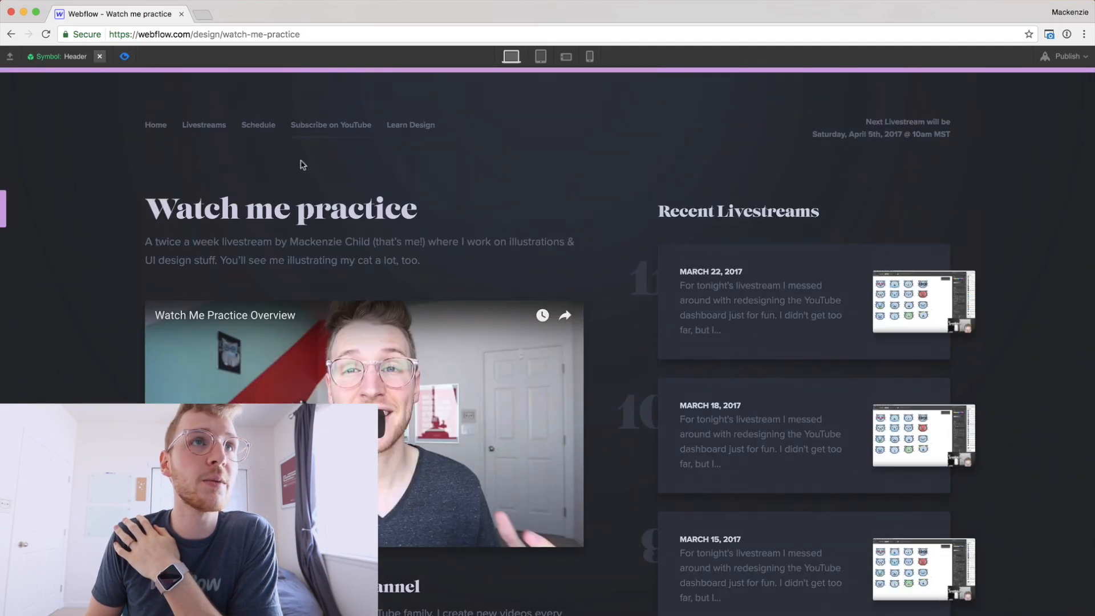
left_click(259, 127)
key("super+shift+p")
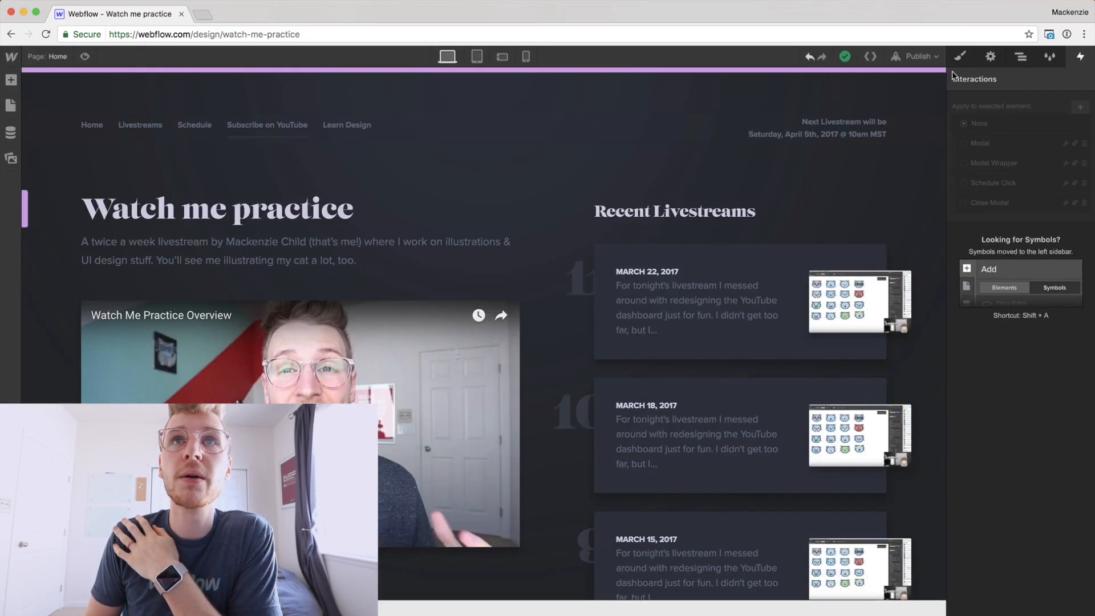
- Select modalWrapper in the element tree and set its display to Block
left_click(1020, 56)
left_click(994, 113)
key("s")
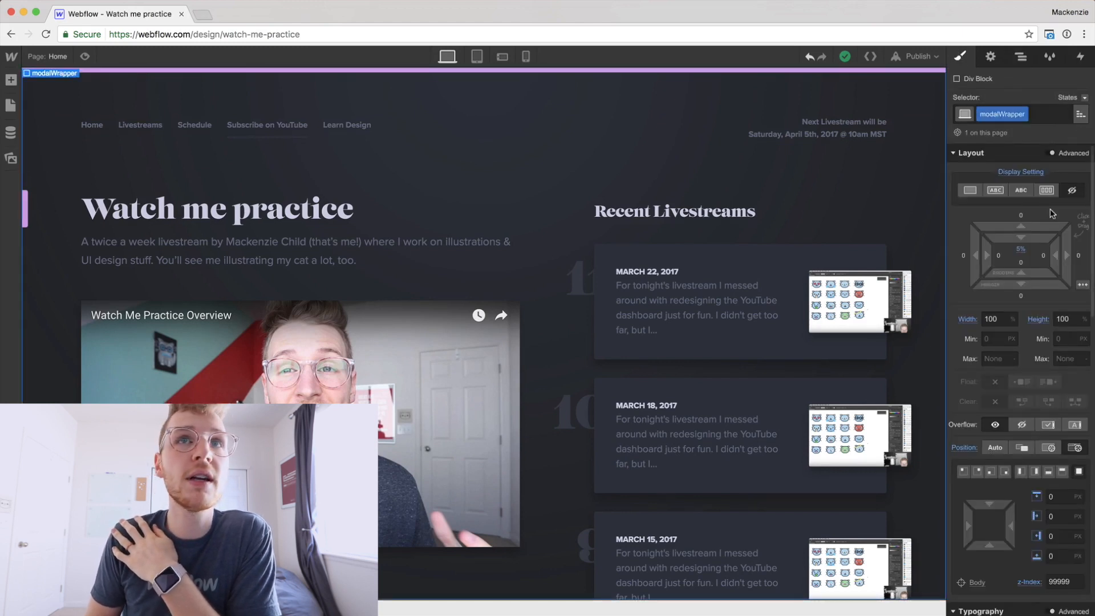
left_click(969, 190)
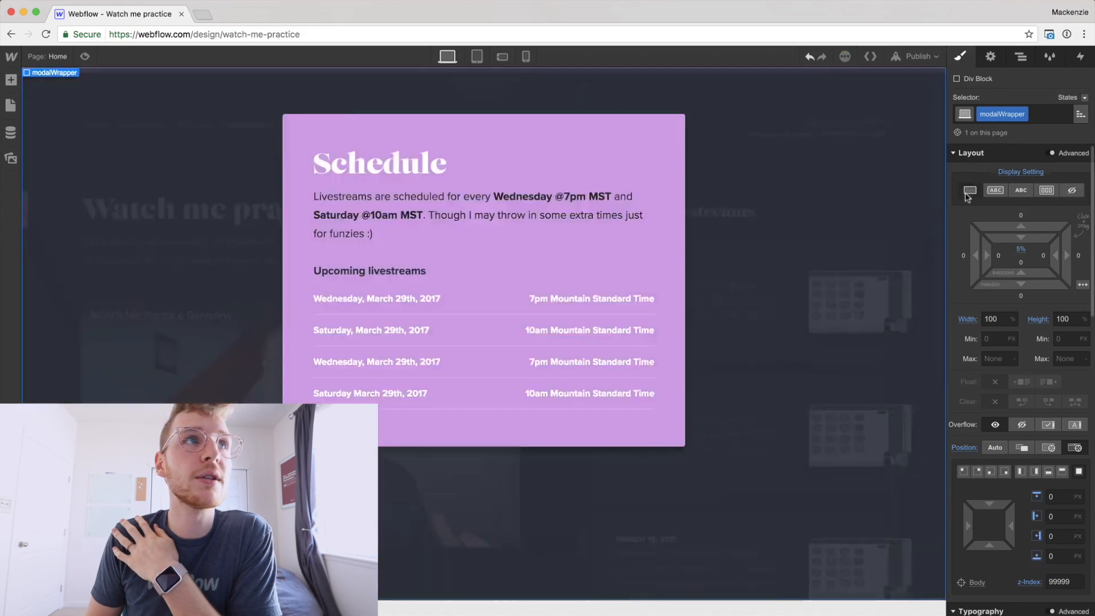
- Create a symbol named "Schedule modal" from modalWrapper
right_click(900, 107)
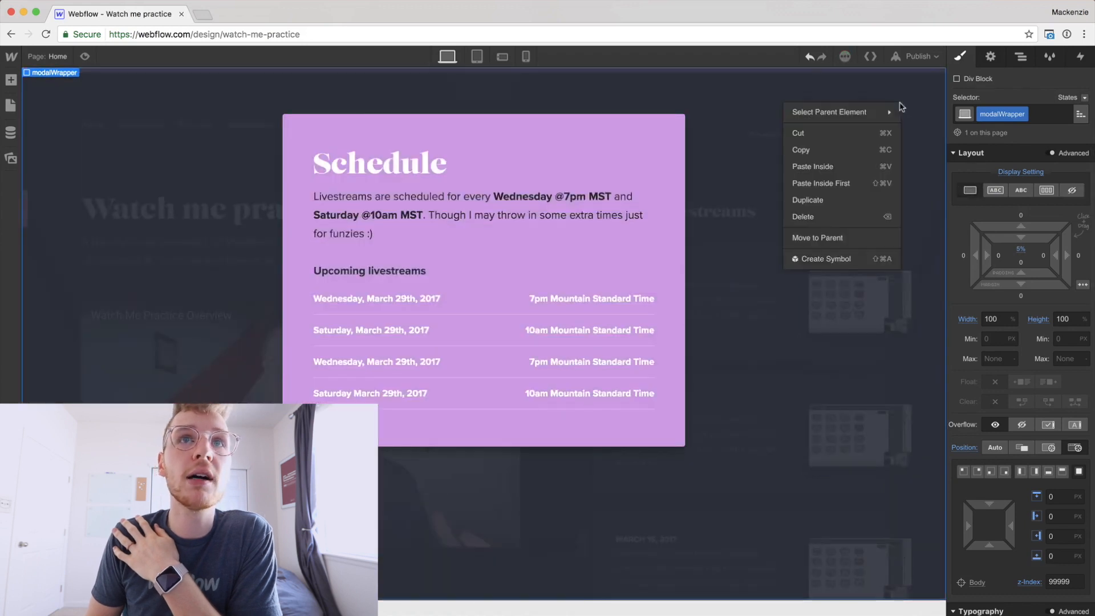
left_click(822, 259)
type("Mod")
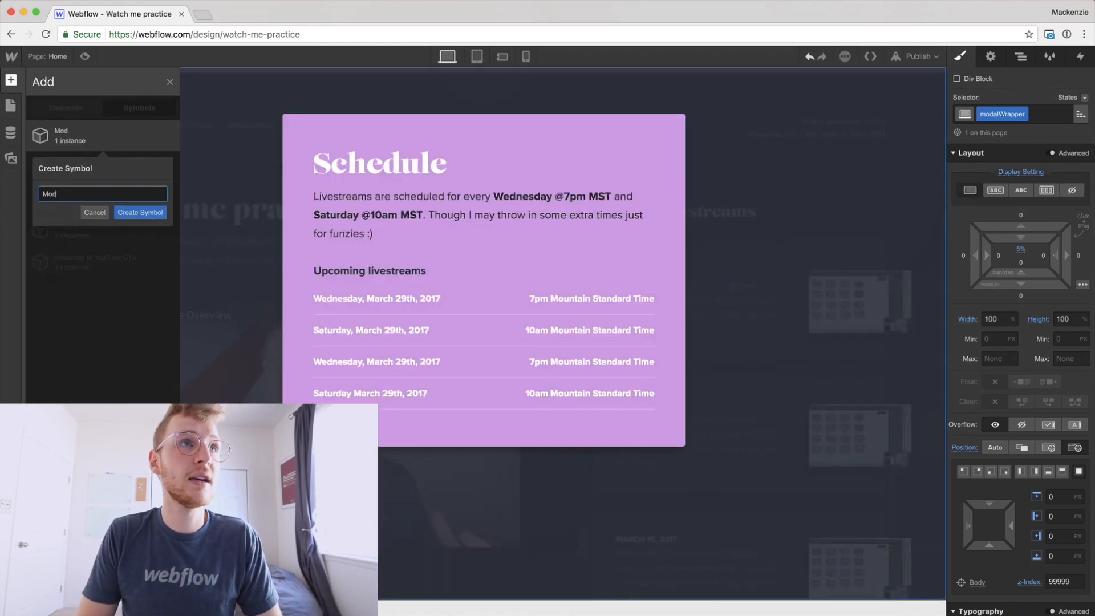
type("al")
key("alt+BackSpace")
type("S")
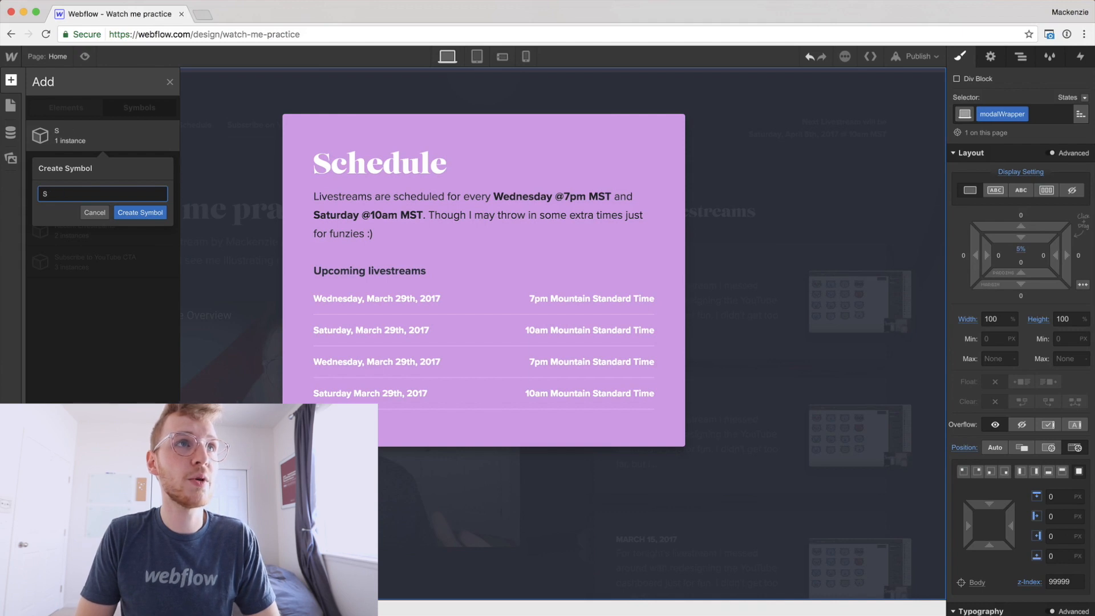
type("chedule modal")
key("Return")
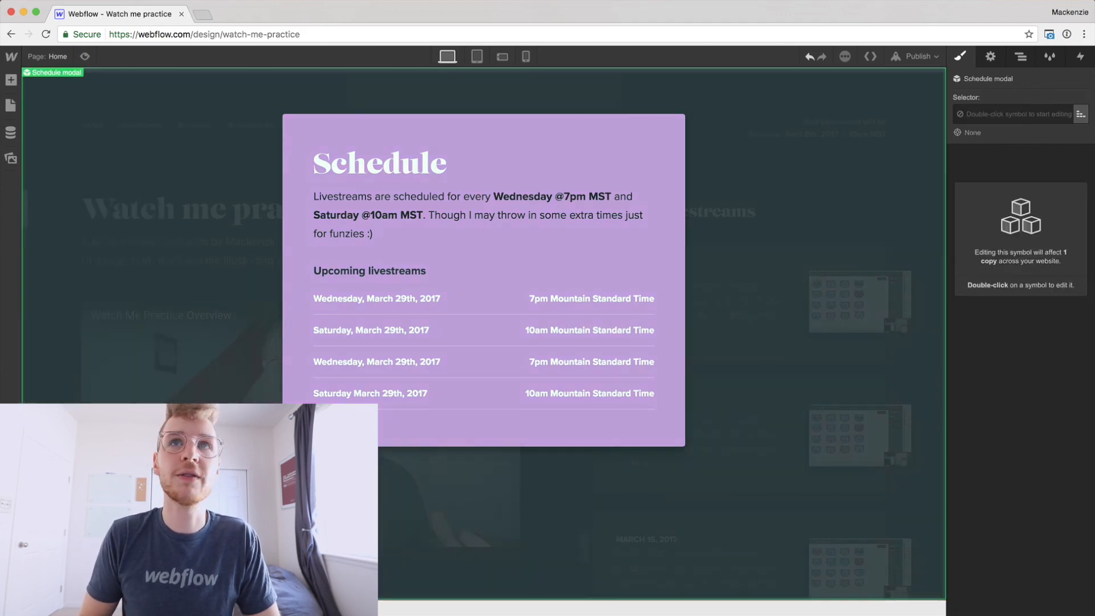
- Open the Schedule modal symbol for editing, select modalWrapper in the element tree, and set its display to None
double_click(801, 146)
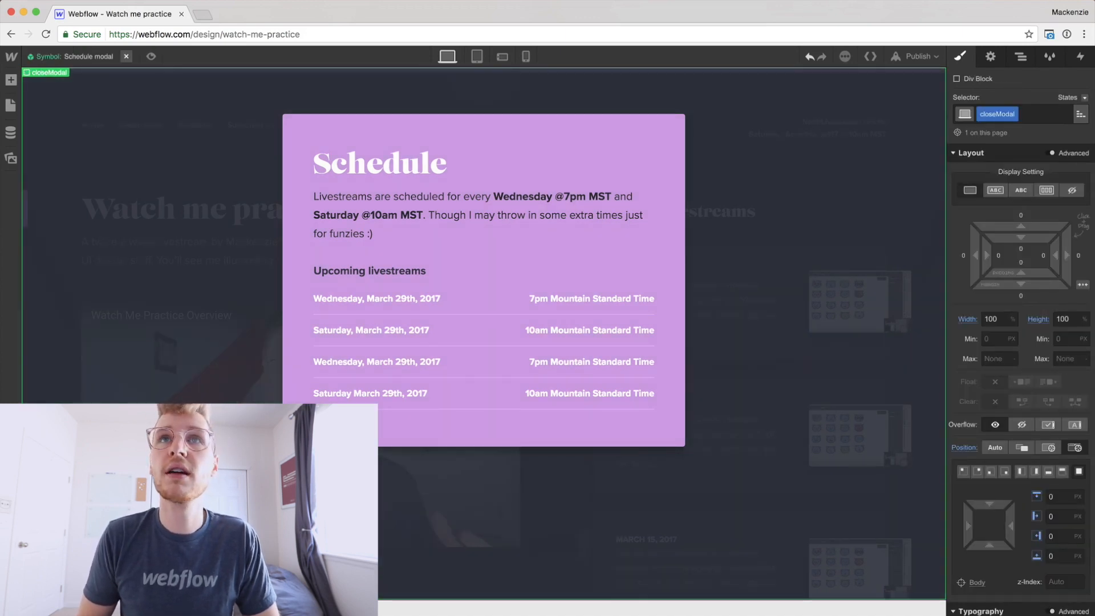
left_click(1020, 56)
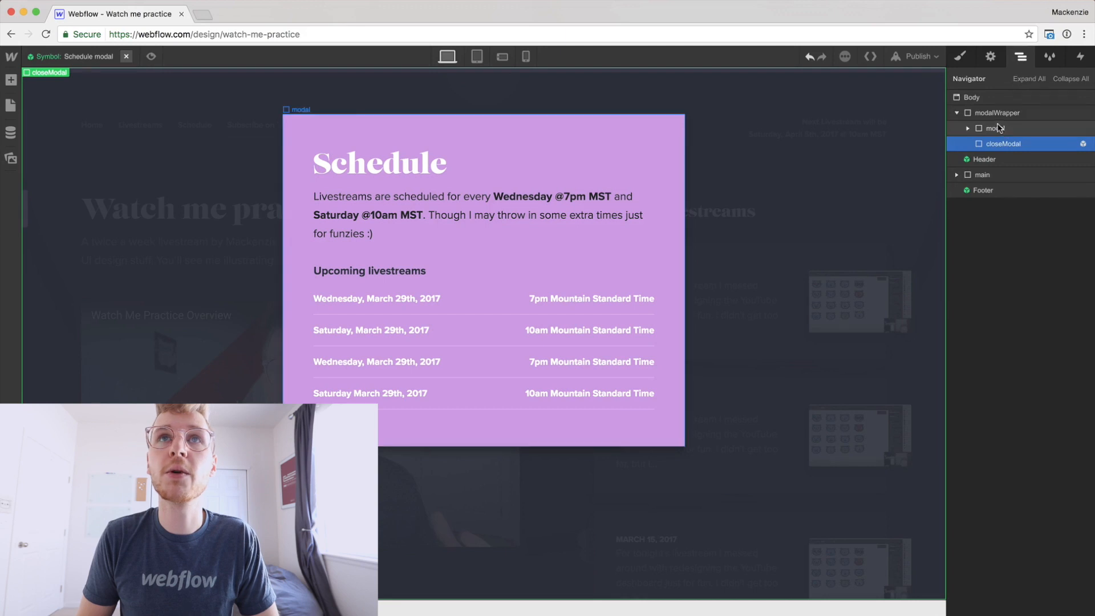
left_click(993, 115)
left_click(960, 56)
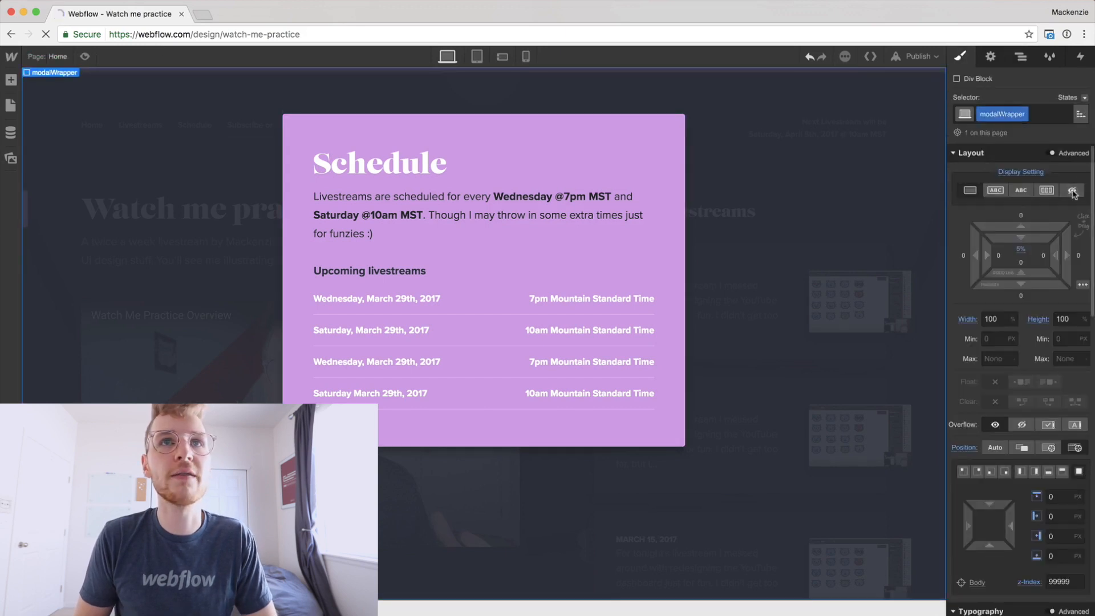
left_click(1072, 193)
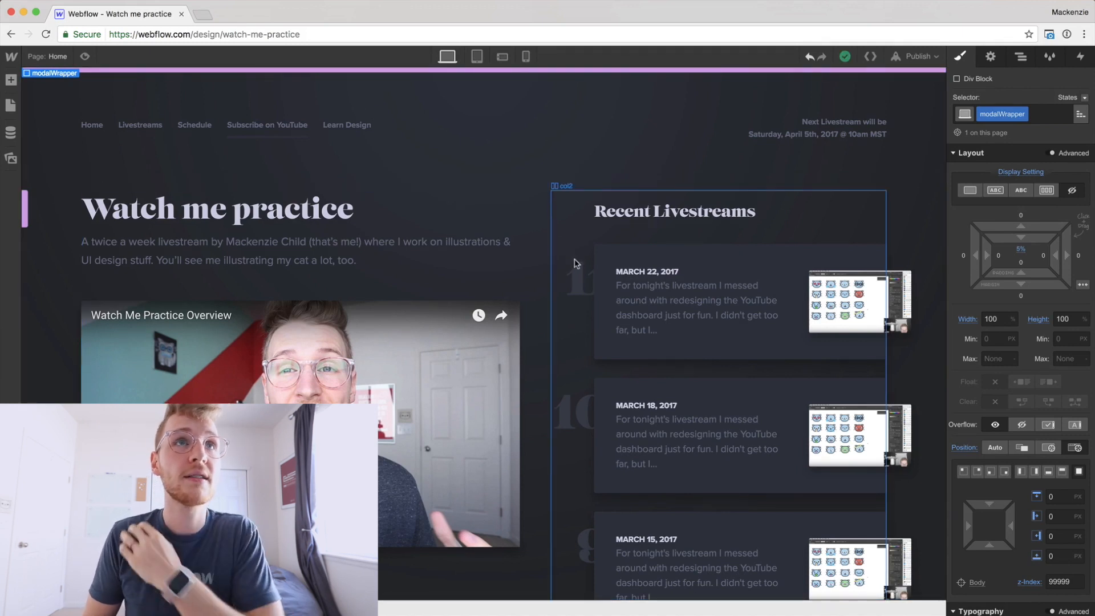
- Switch to the tablet breakpoint and set the header's nextLivestream text block to display None
left_click(477, 56)
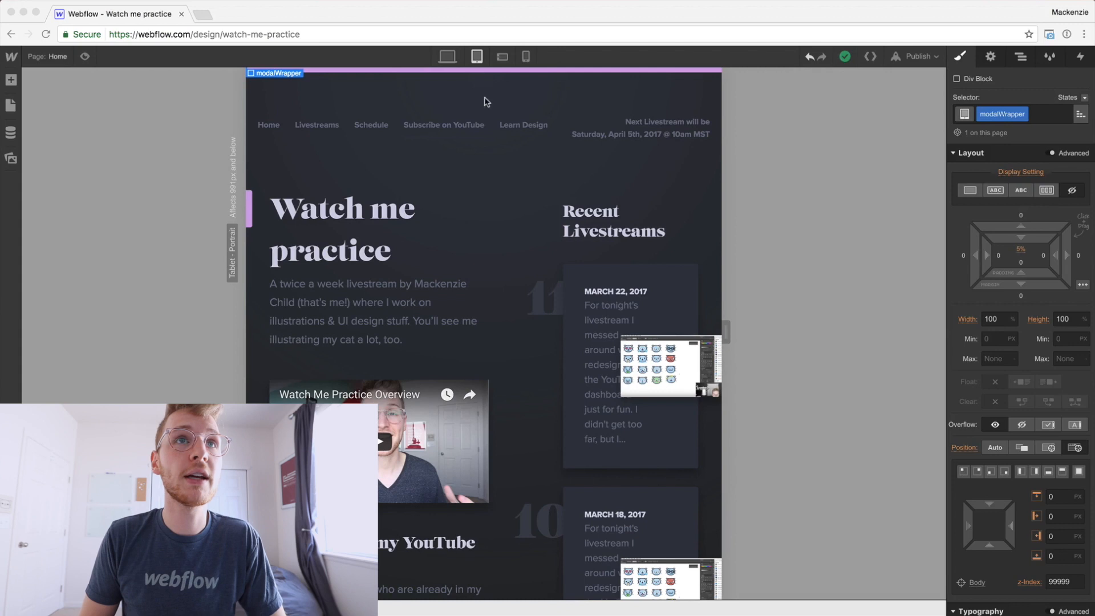
left_click(576, 127)
double_click(560, 131)
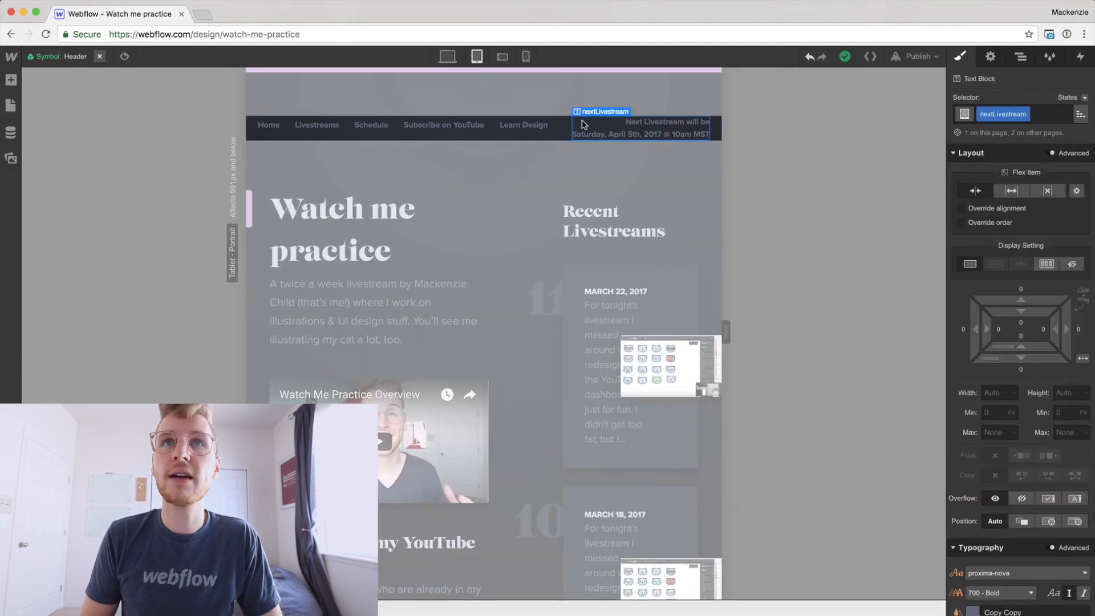
left_click(1073, 265)
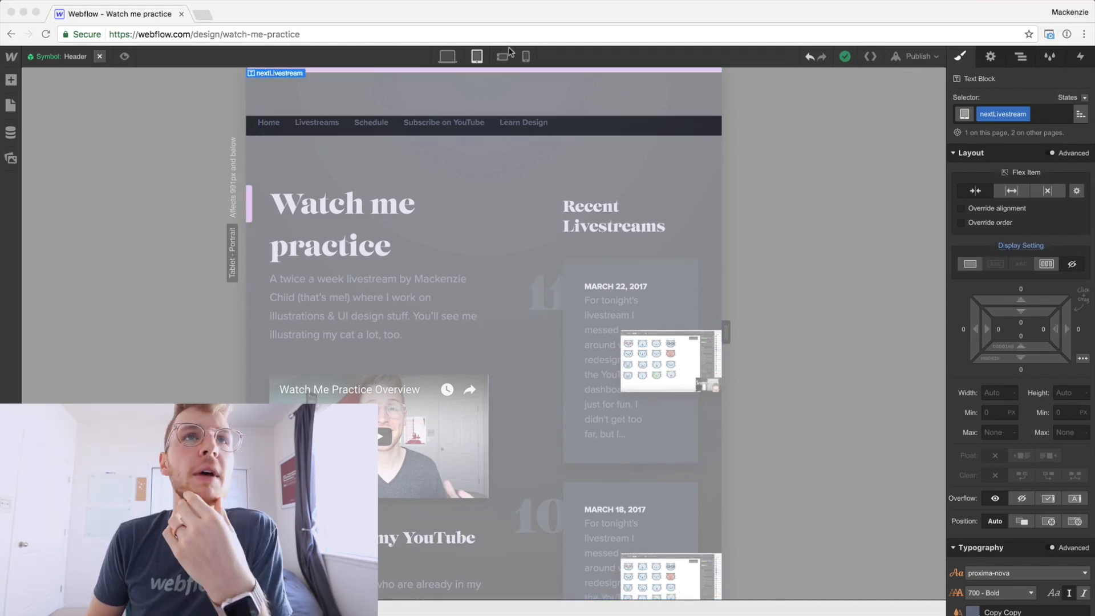
- Centre the header's nav list with auto side margins at the tablet breakpoint and leave the Header symbol
left_click(627, 126)
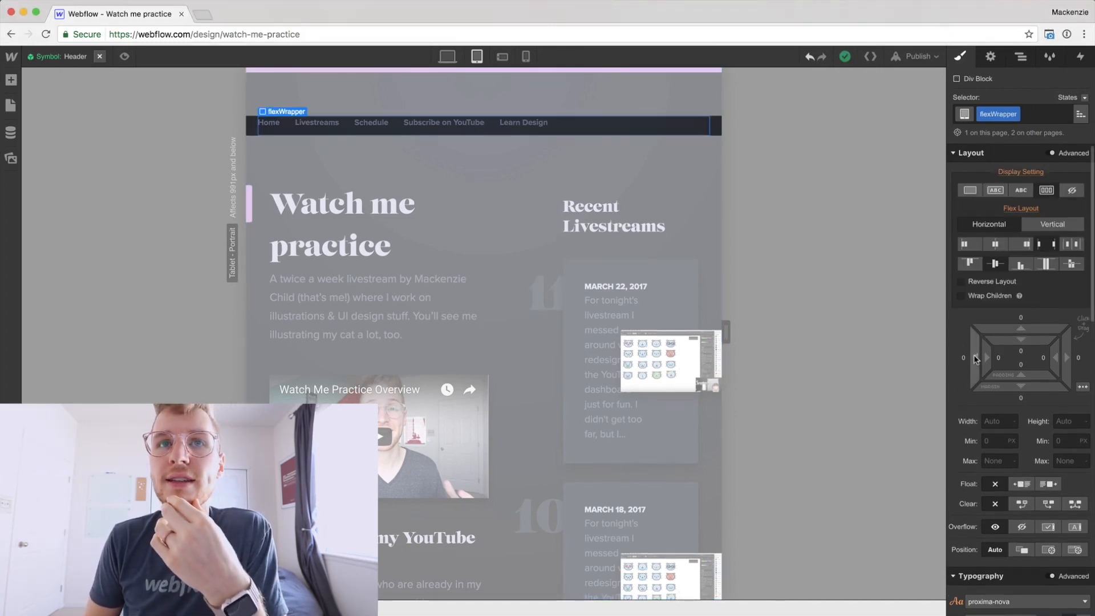
scroll(1010, 477, "down", 1)
scroll(1010, 478, "down", 2)
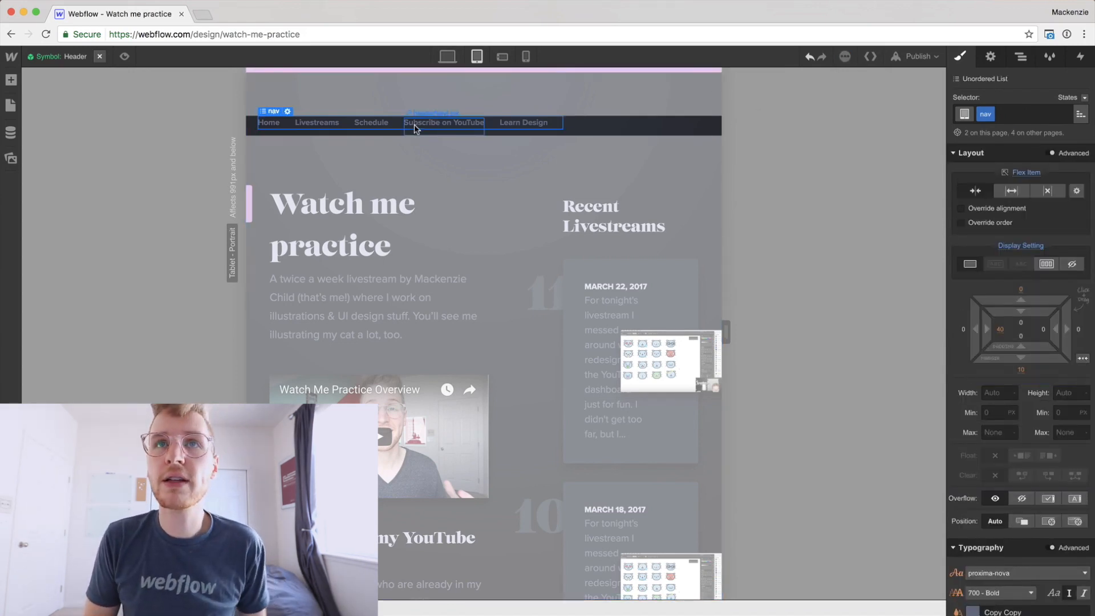
left_click(1081, 359)
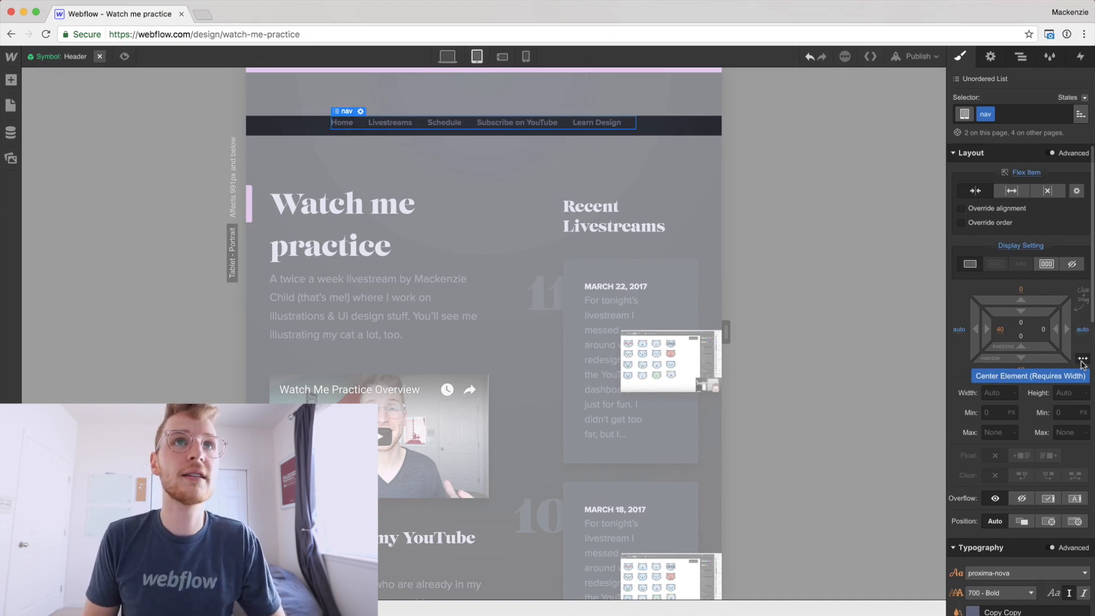
left_click(702, 171)
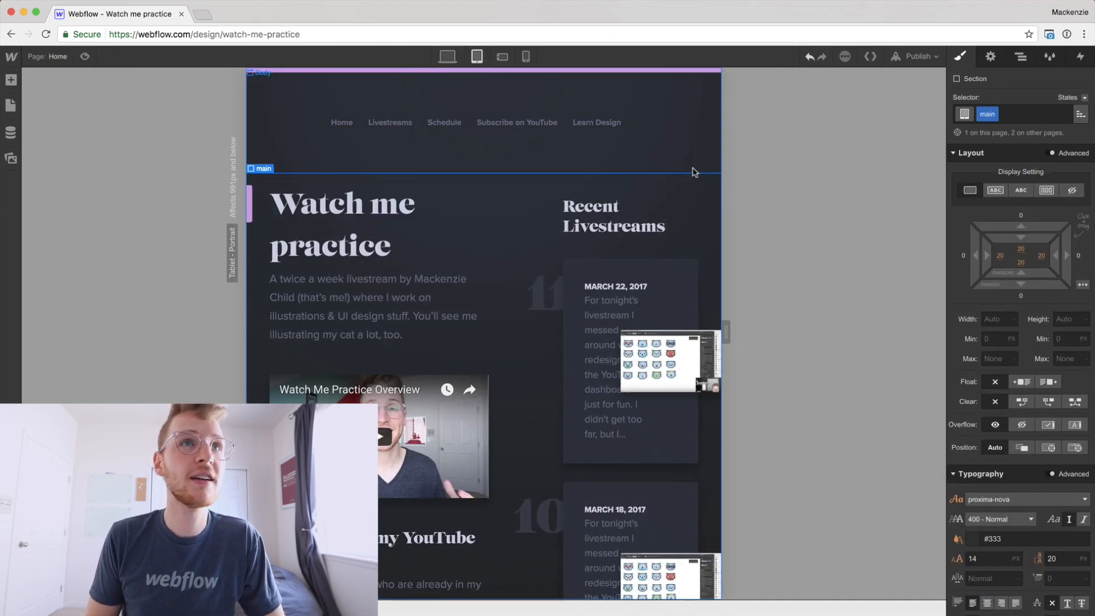
- Stack the main row's two columns vertically in the Tablet Portrait layout
scroll(630, 184, "down", 4)
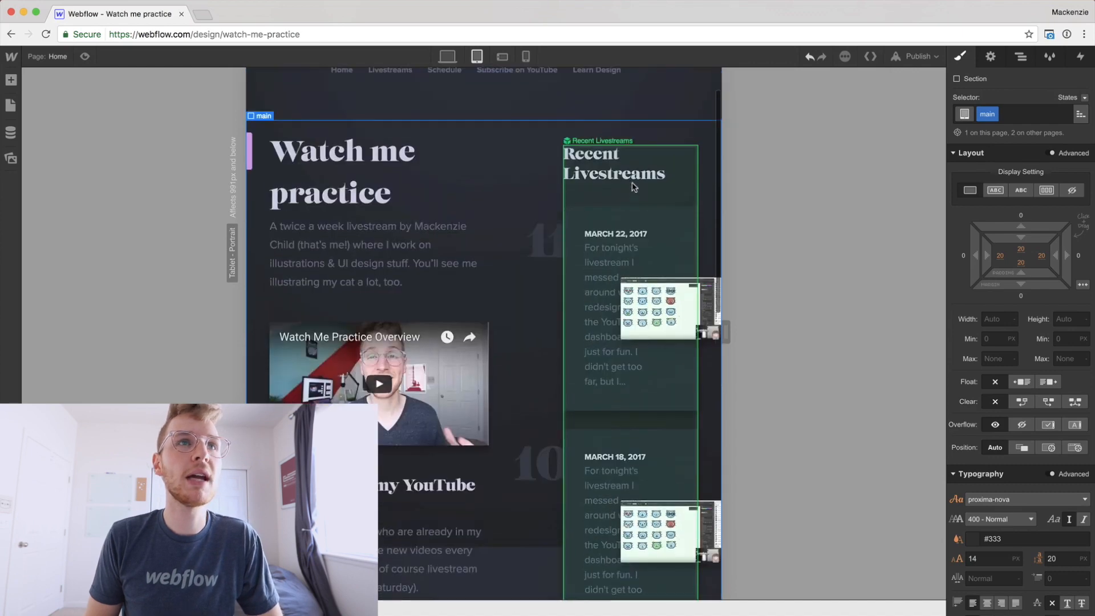
scroll(513, 179, "up", 3)
left_click(511, 166)
left_click(504, 161)
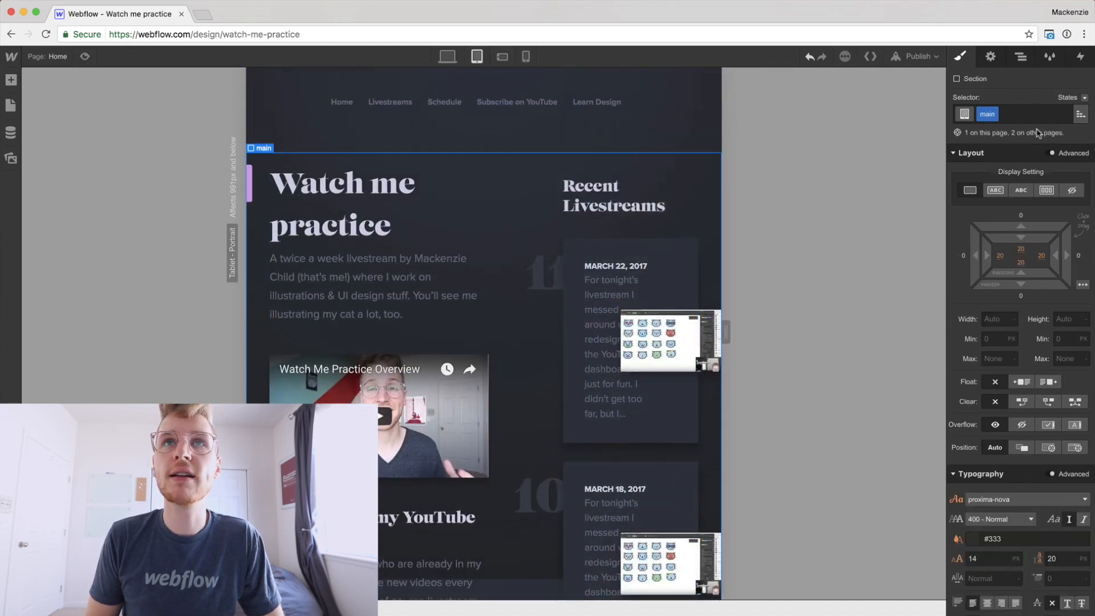
left_click(990, 56)
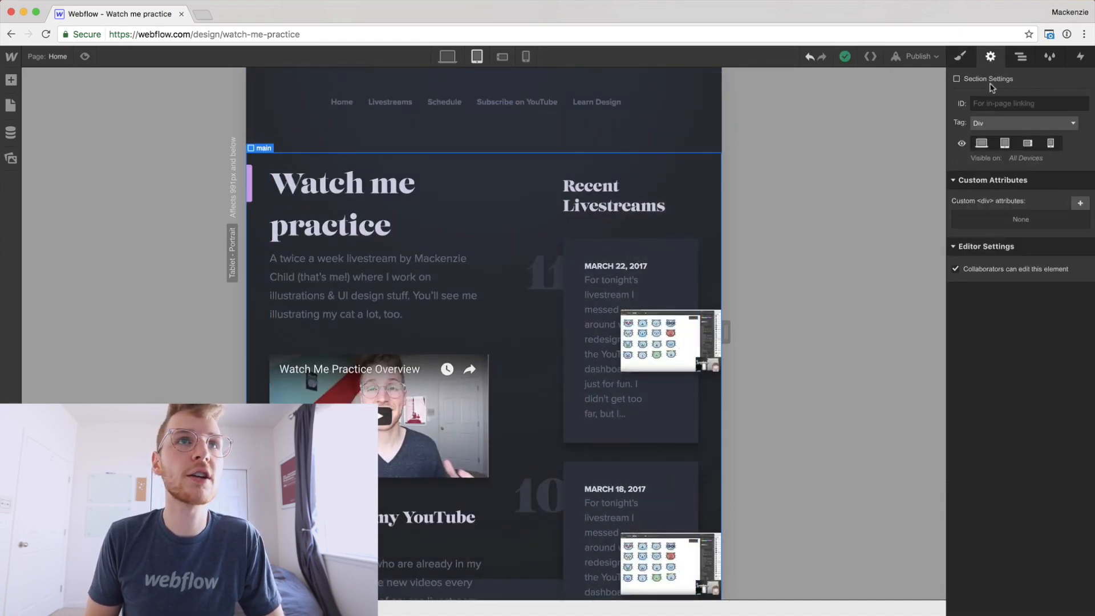
left_click(519, 187)
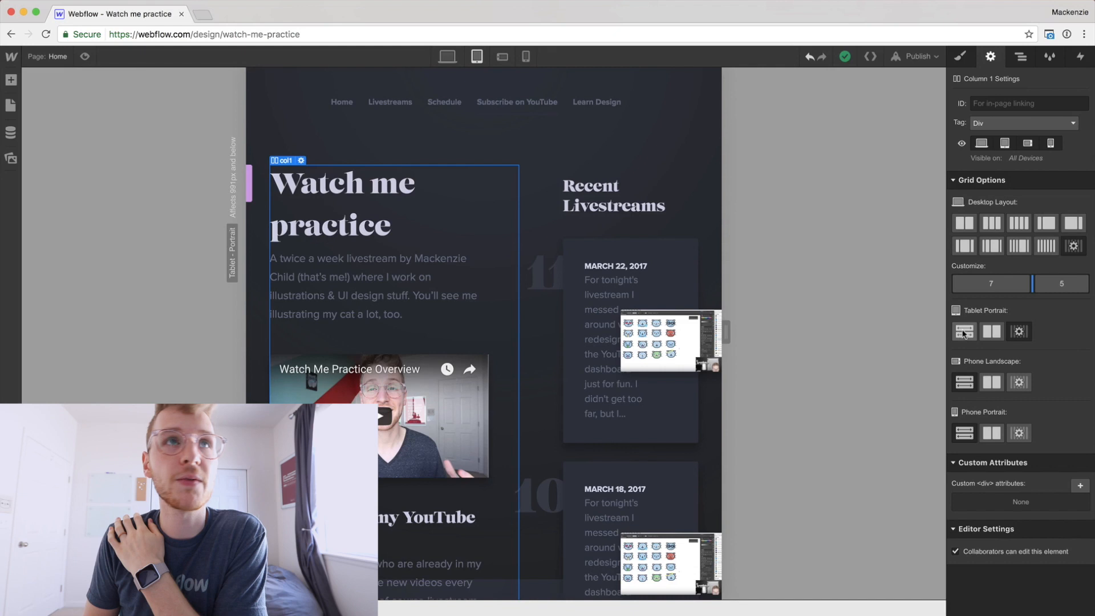
left_click(963, 332)
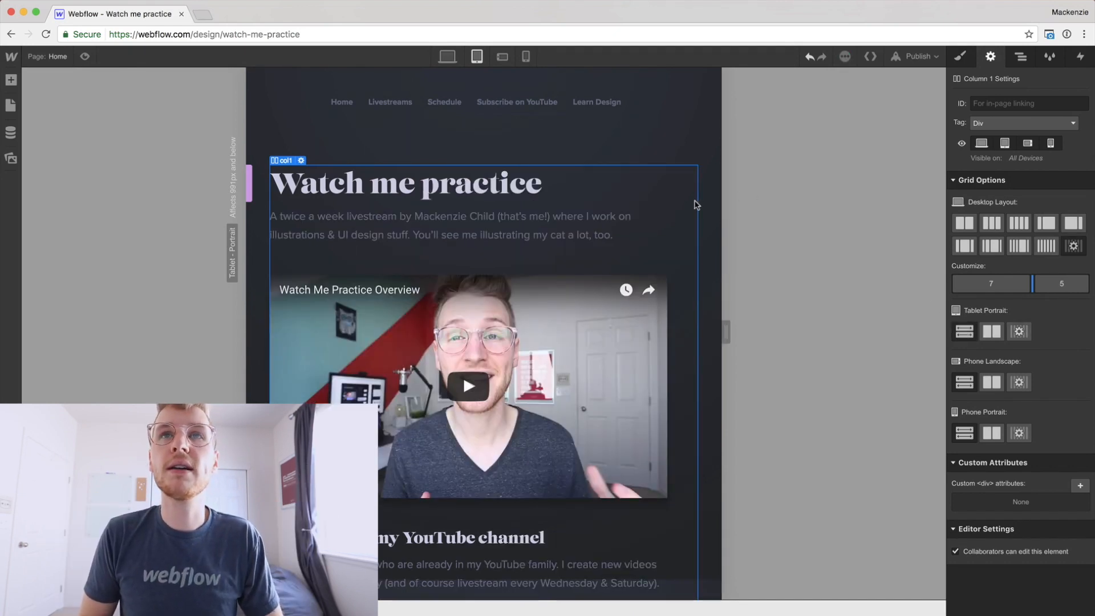
- Set col1's right padding to 0 at the tablet breakpoint
left_click(960, 56)
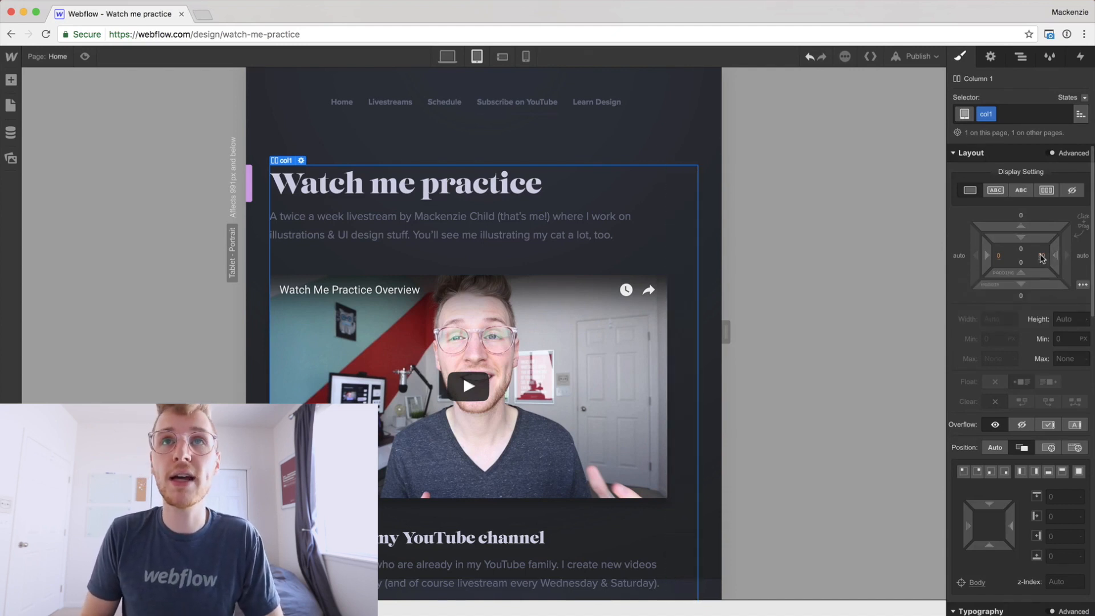
left_click(1041, 258)
type("0")
key("Return")
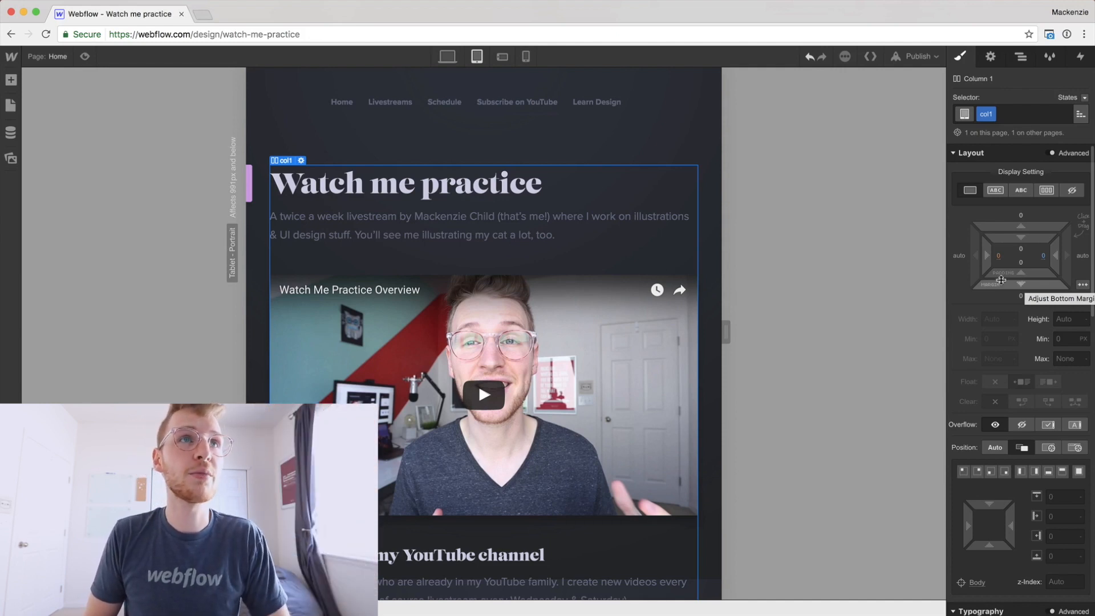
- Set the left padding of col2, the column holding Recent Livestreams, to 0
scroll(476, 239, "down", 8)
left_click(497, 240)
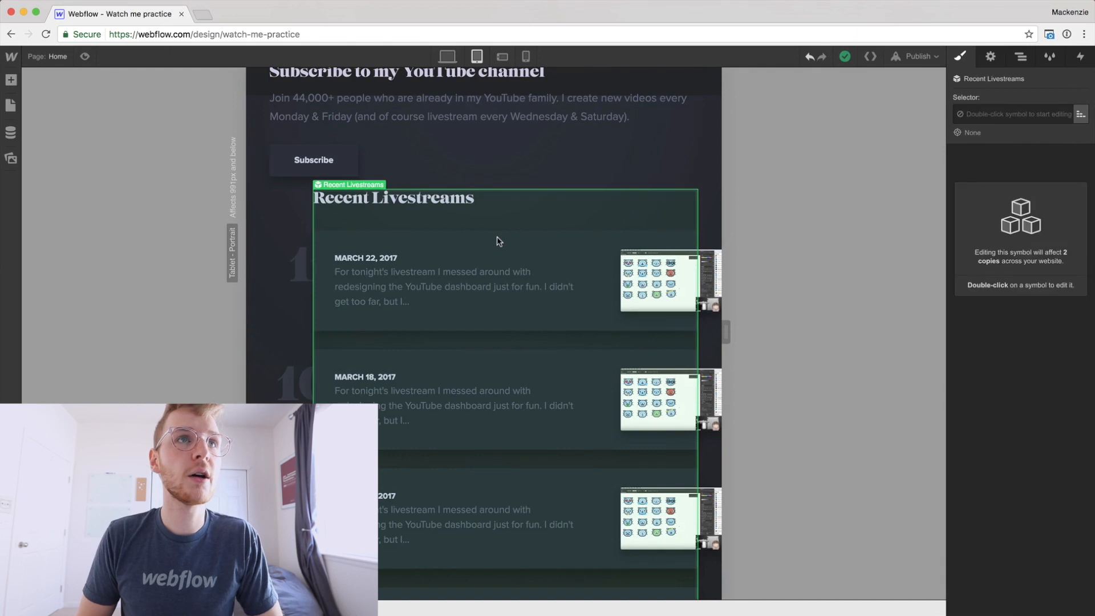
double_click(498, 241)
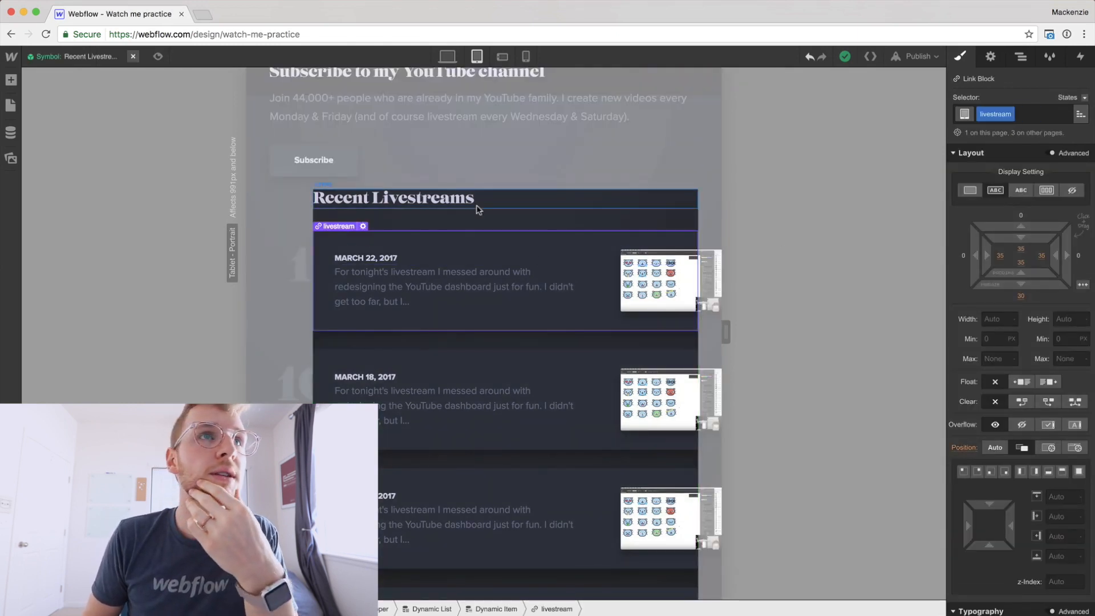
left_click(526, 187)
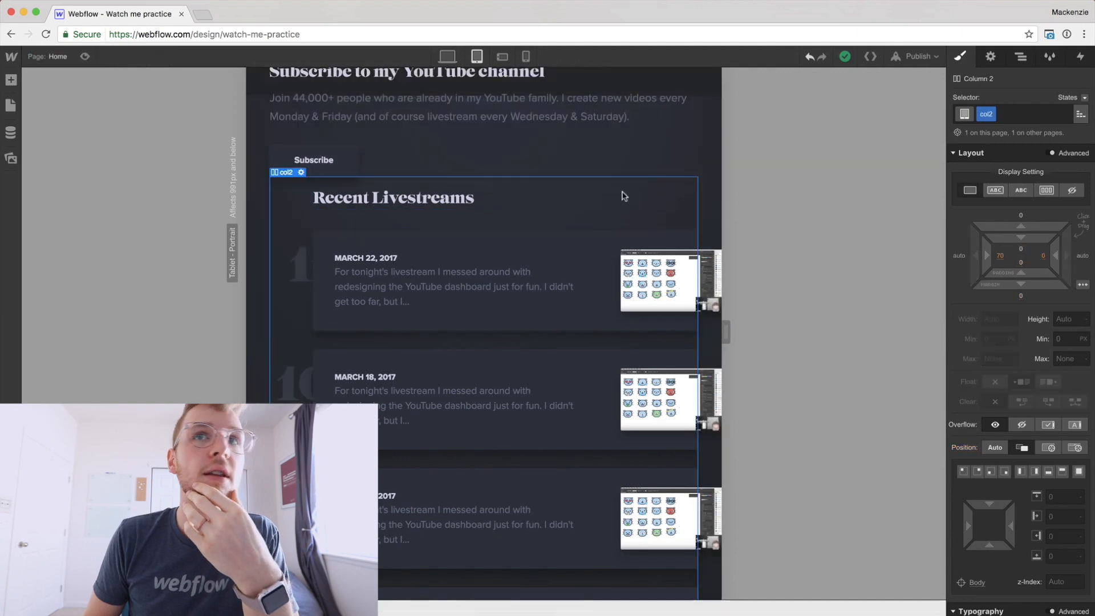
left_click(1000, 256)
type("0")
key("Return")
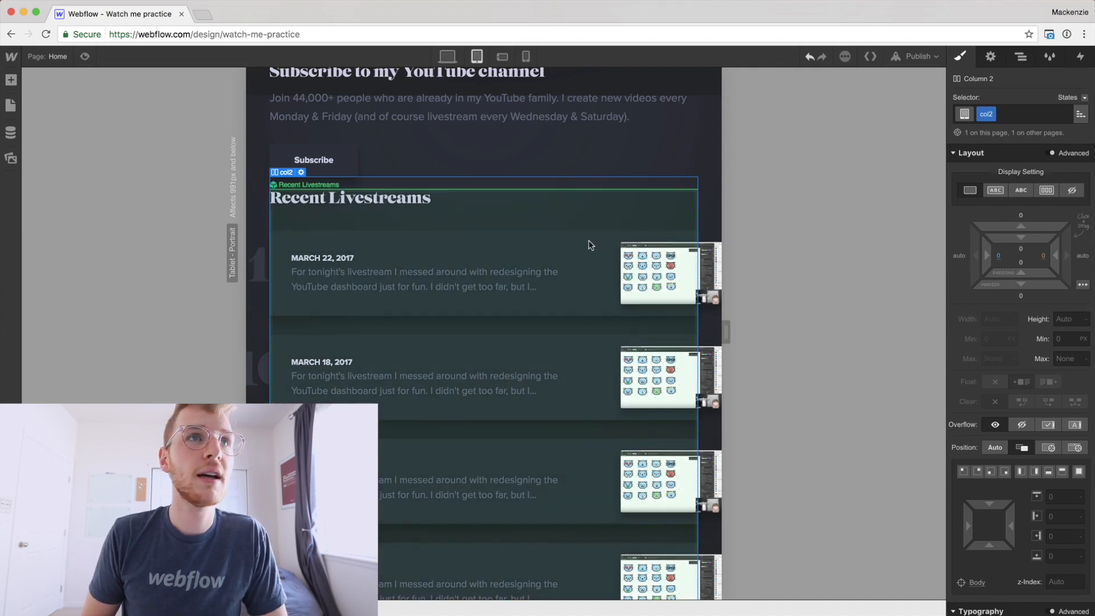
- Open the Recent Livestreams symbol for editing and limit the livestream link block's max width to 550 px
double_click(586, 244)
left_click(564, 244)
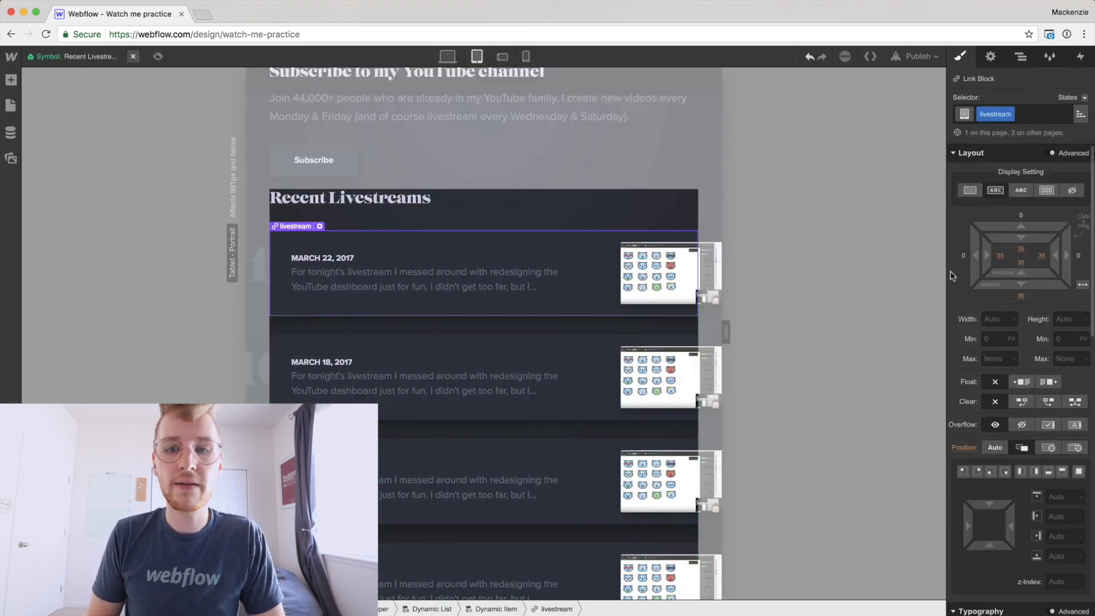
left_click(993, 359)
type("550px")
key("Return")
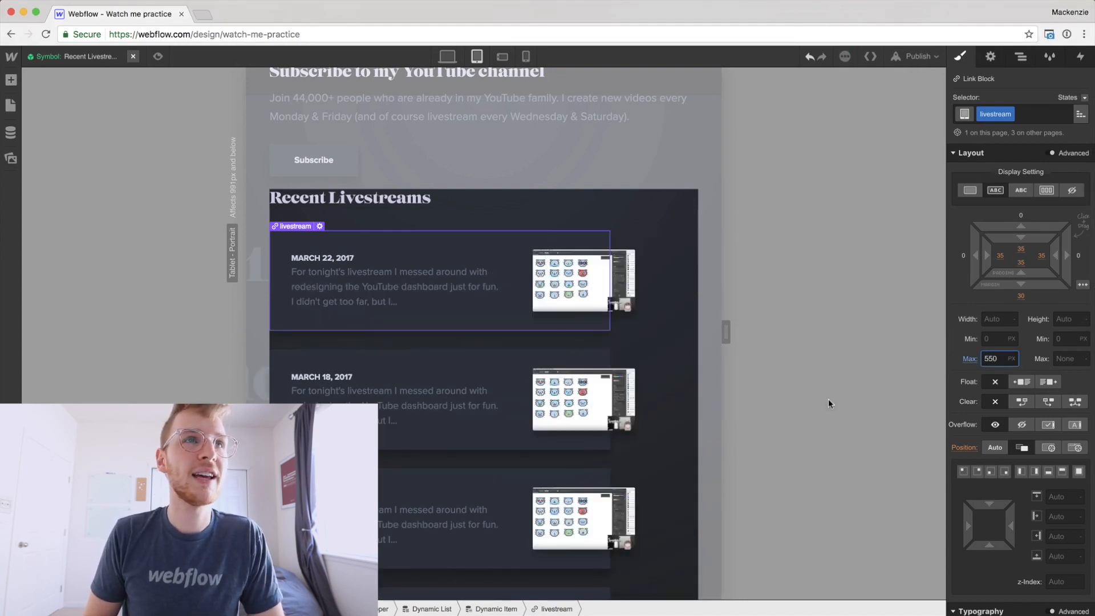
- Select the livestreamNumber text block inside the livestream link block and set its right position offset to auto
left_click(1021, 56)
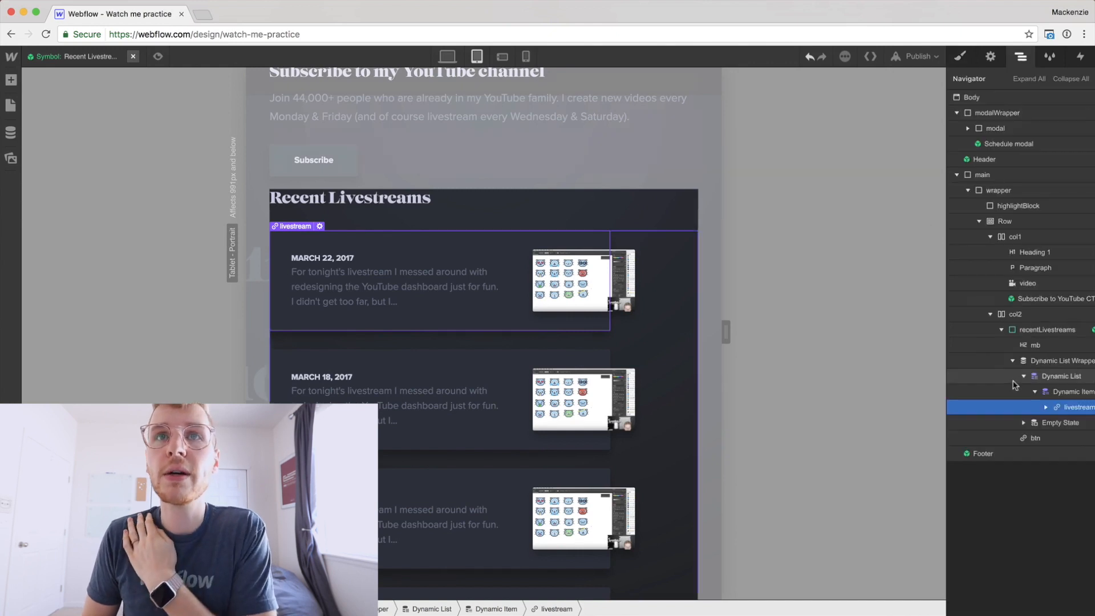
left_click(1046, 407)
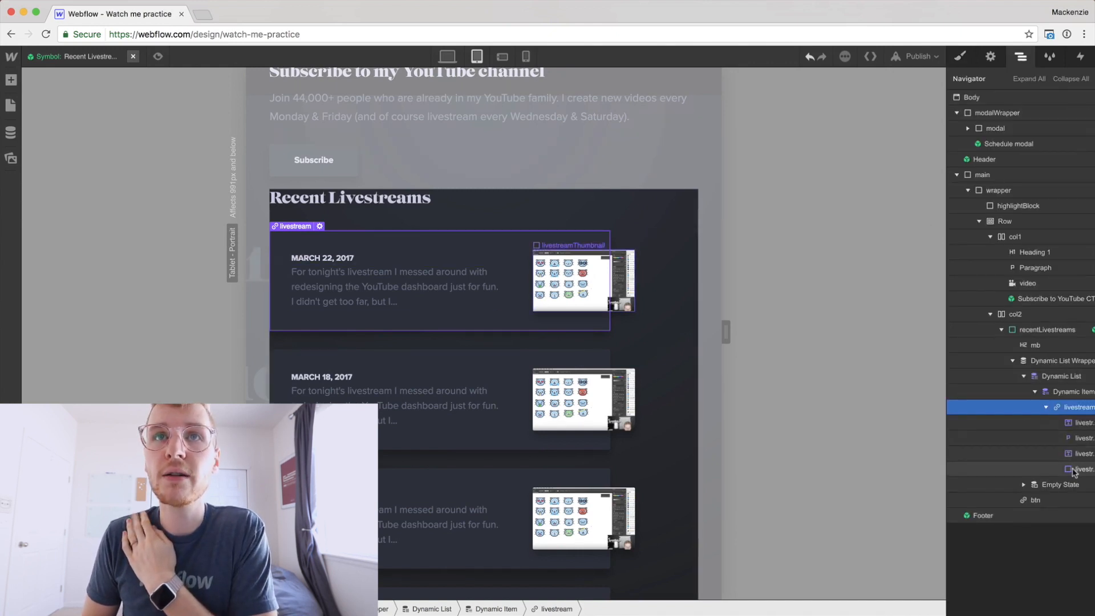
left_click(1077, 453)
left_click(960, 55)
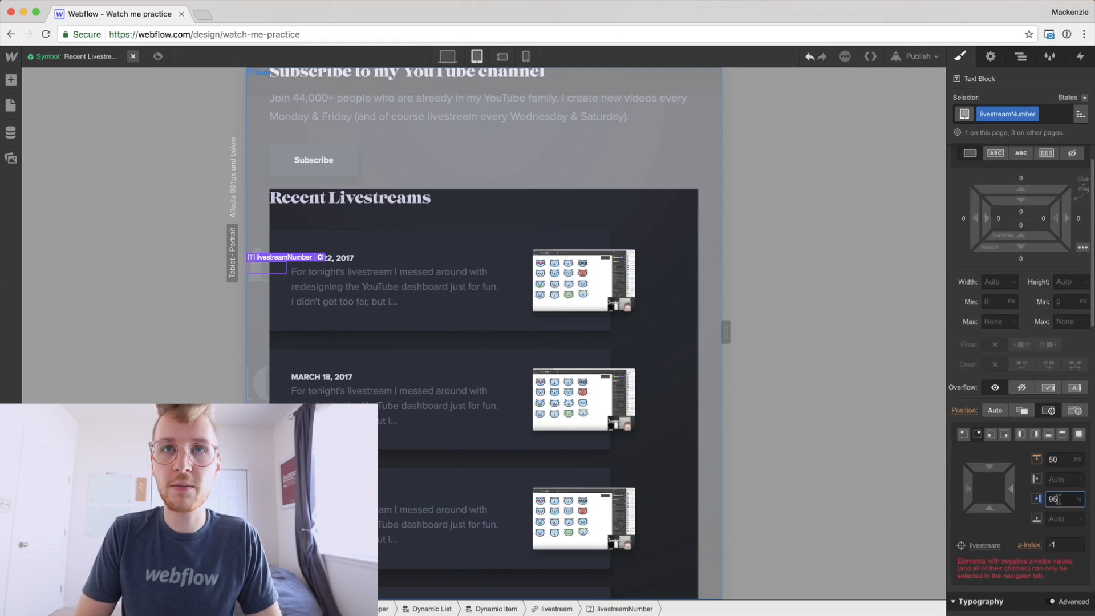
key("Return")
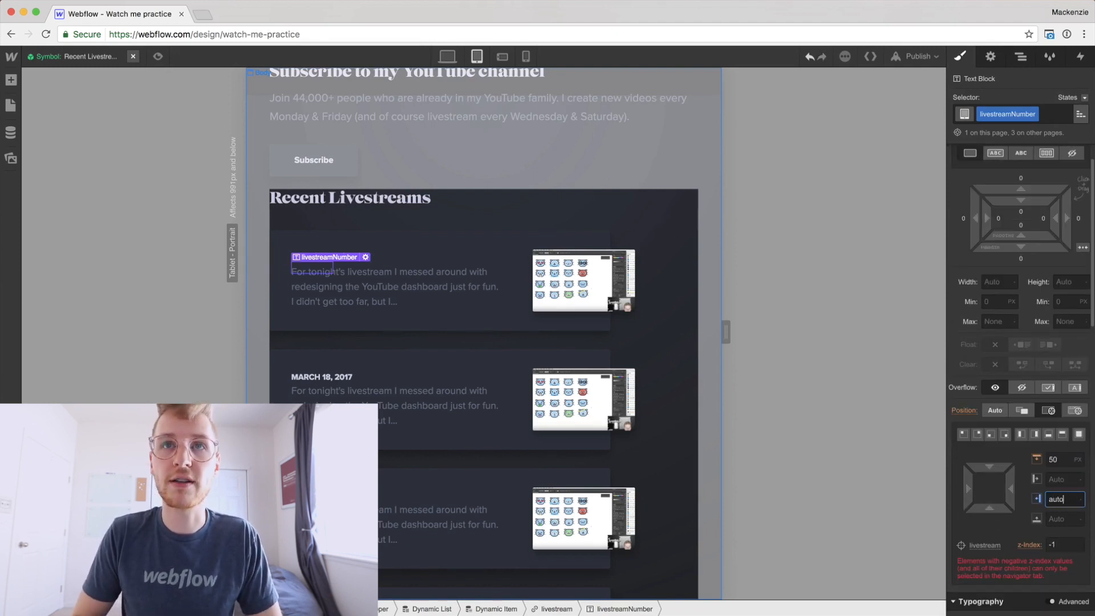
- Set livestreamNumber's left position offset to 107% and leave the Recent Livestreams symbol
left_click(1053, 479)
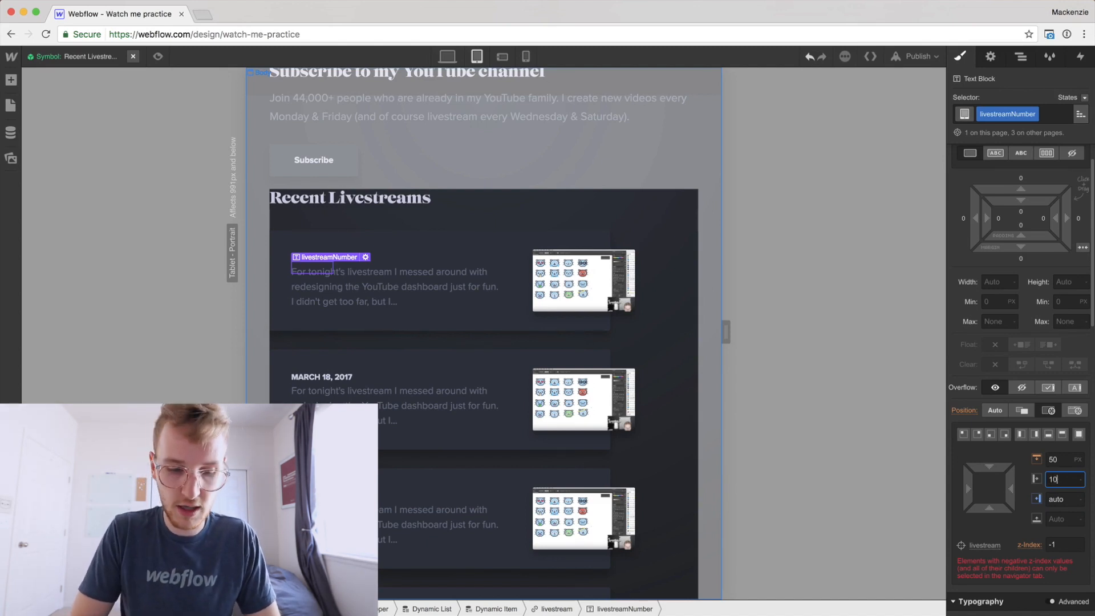
type("105%")
key("Return")
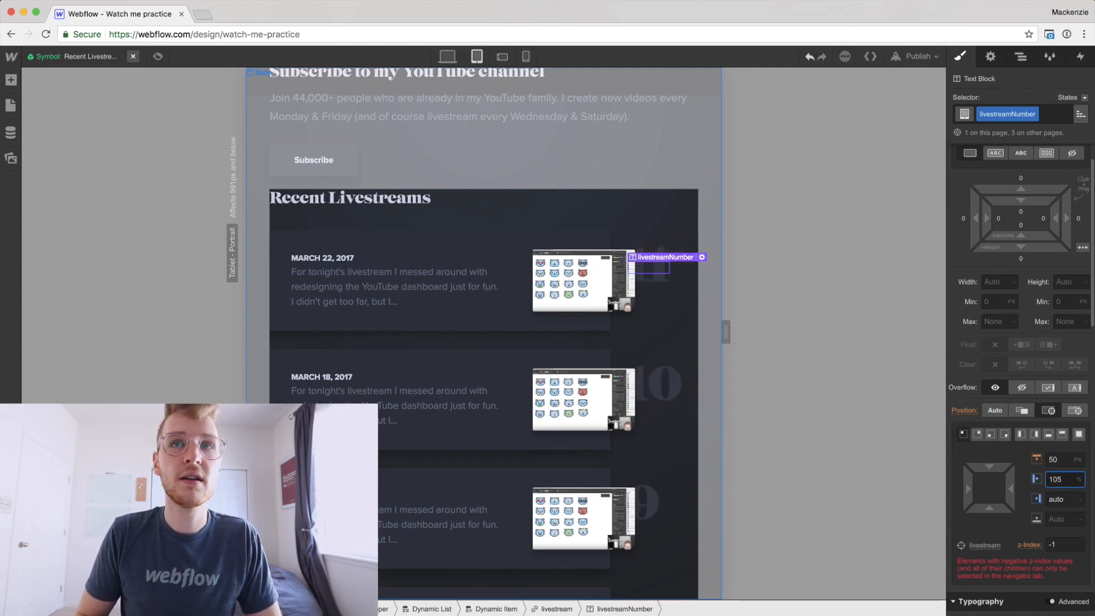
key("Up")
key("Up")
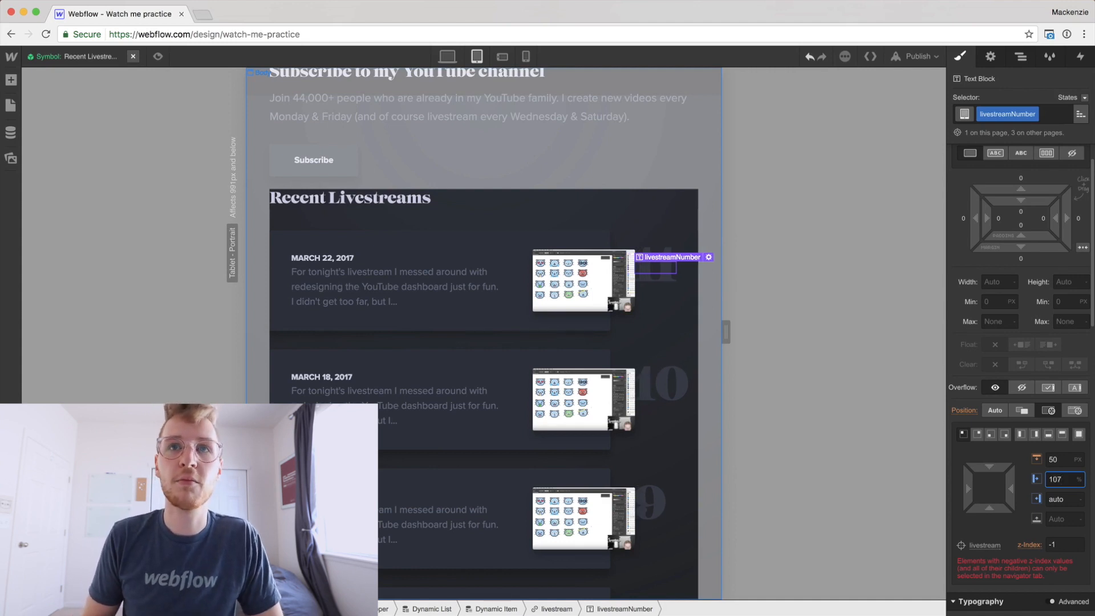
scroll(562, 166, "down", 1)
left_click(648, 128)
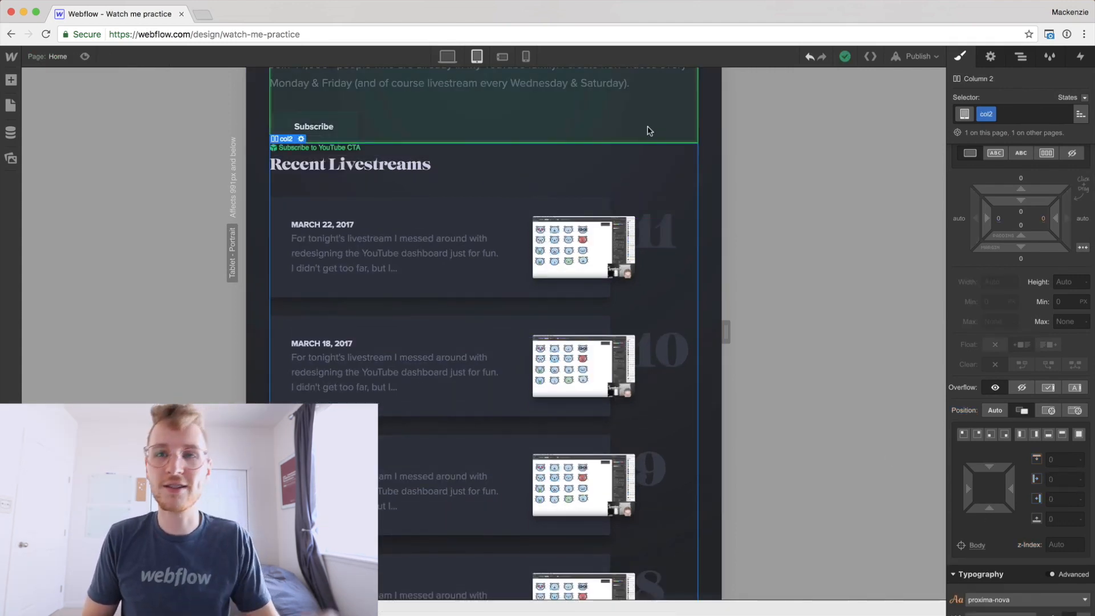
- Open the Header symbol, reduce the header section's bottom margin to about 30 px, and leave the symbol
left_click(694, 164)
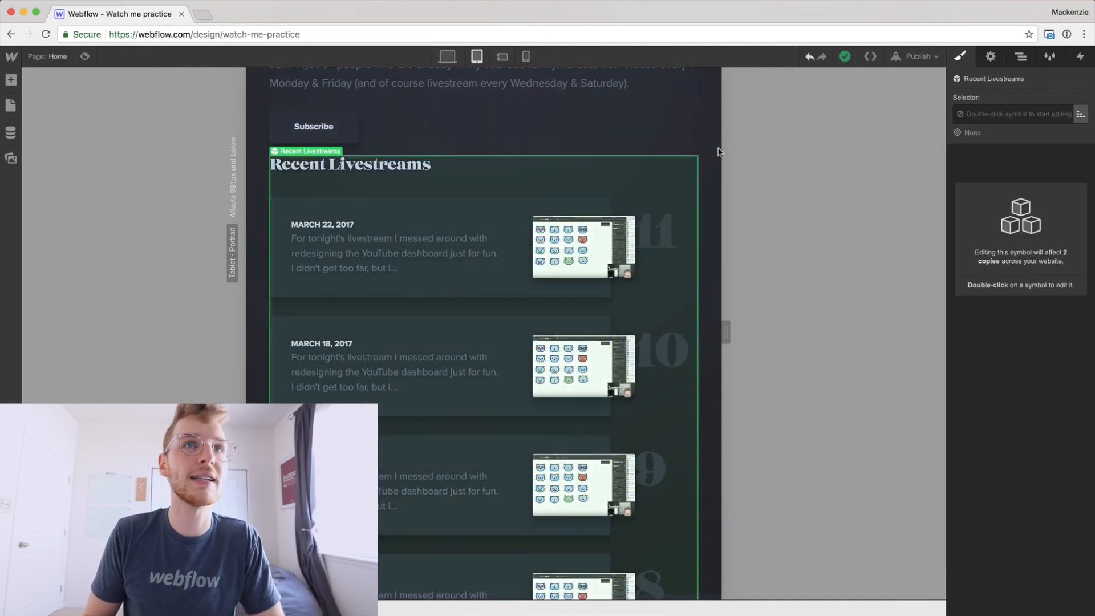
scroll(671, 342, "down", 10)
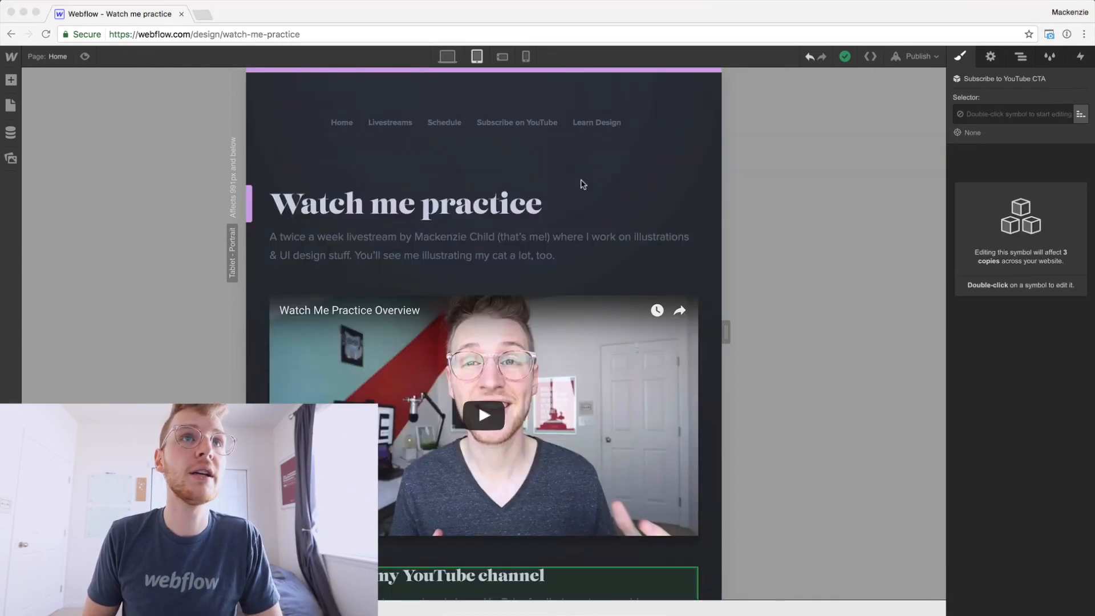
double_click(592, 132)
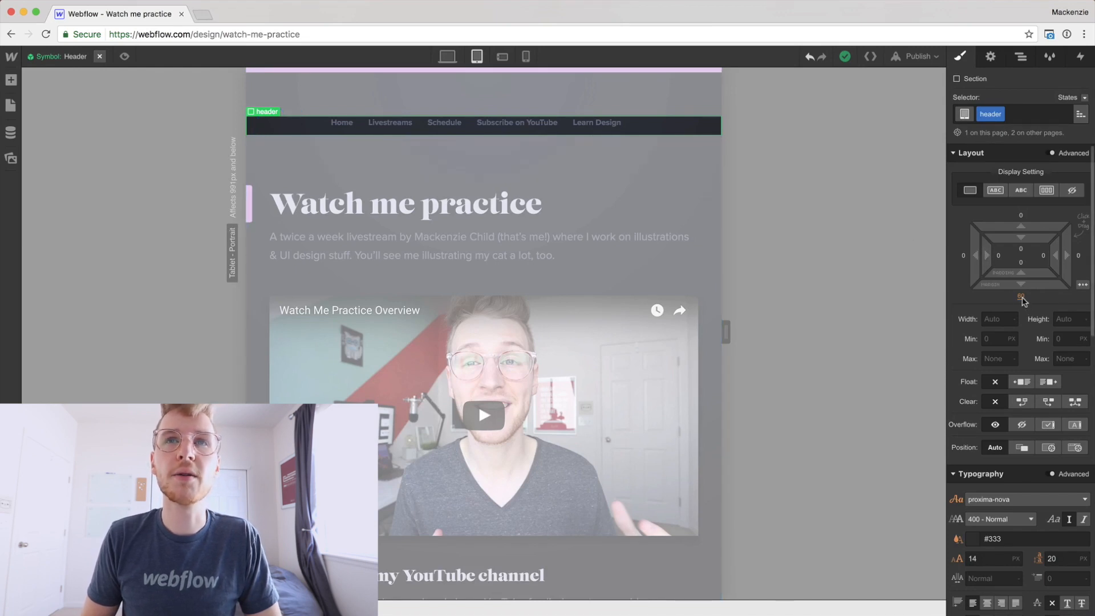
left_click_drag(1020, 278, 1020, 230)
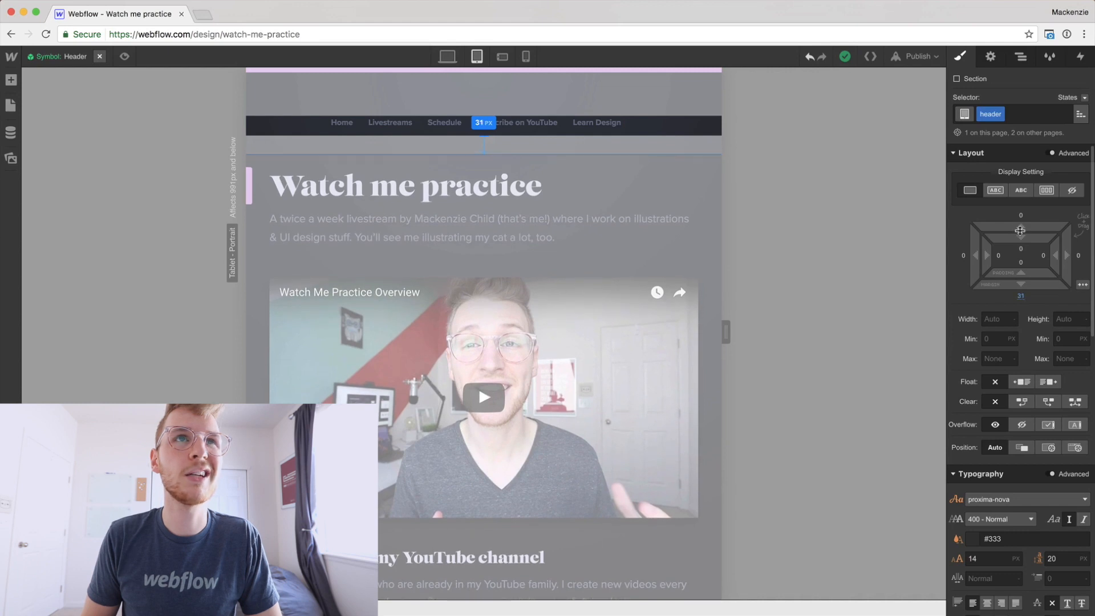
double_click(799, 209)
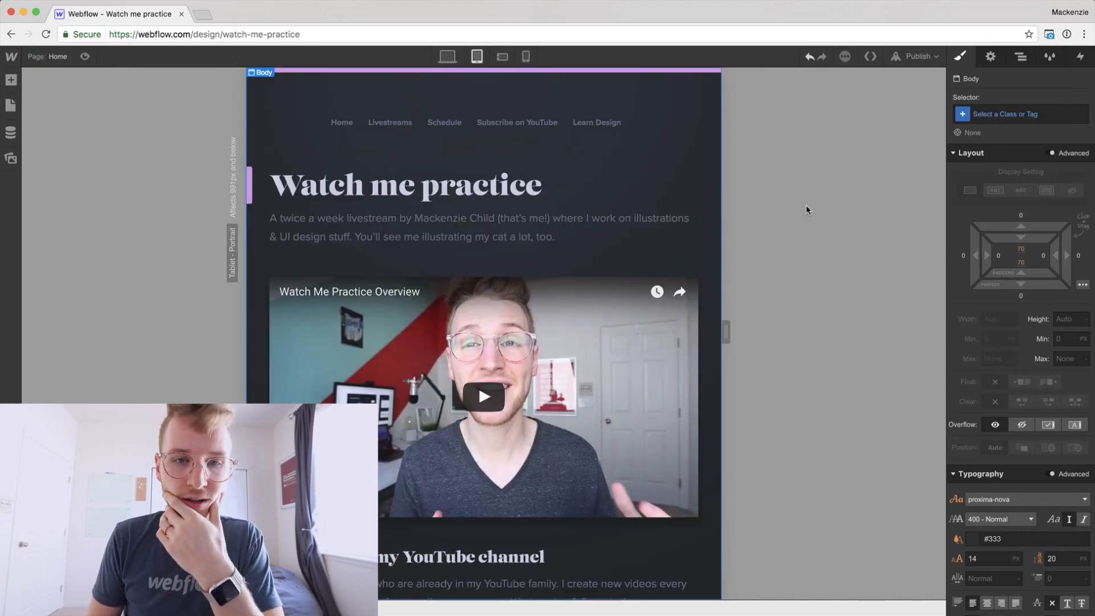
- Apply the Body (All Pages) tag to the body and set its top and bottom padding to 35 px
left_click(987, 111)
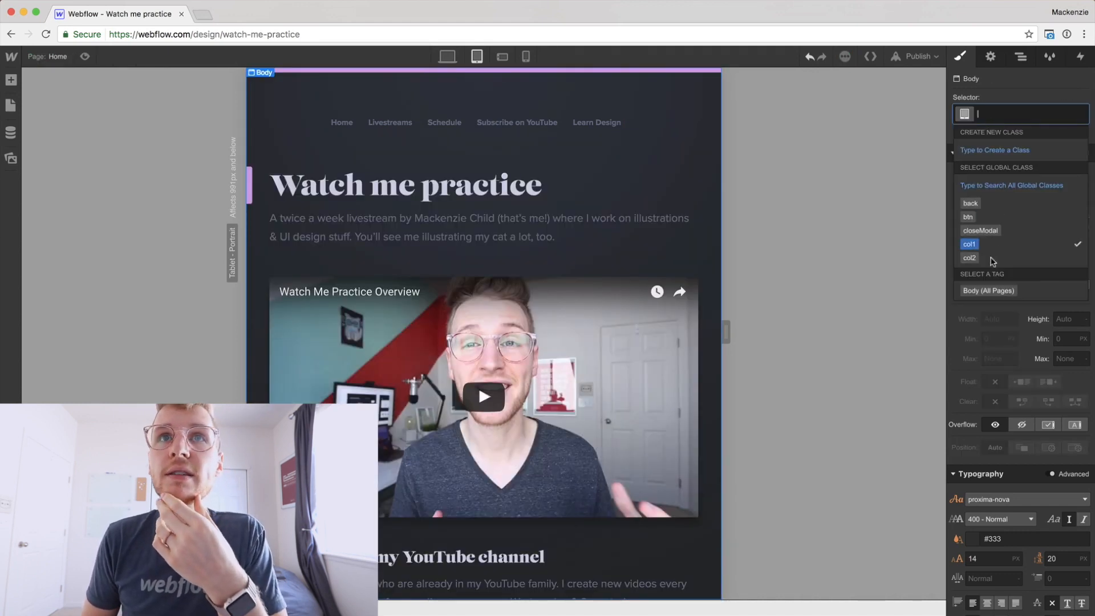
left_click(985, 288)
left_click_drag(1022, 269, 1017, 337)
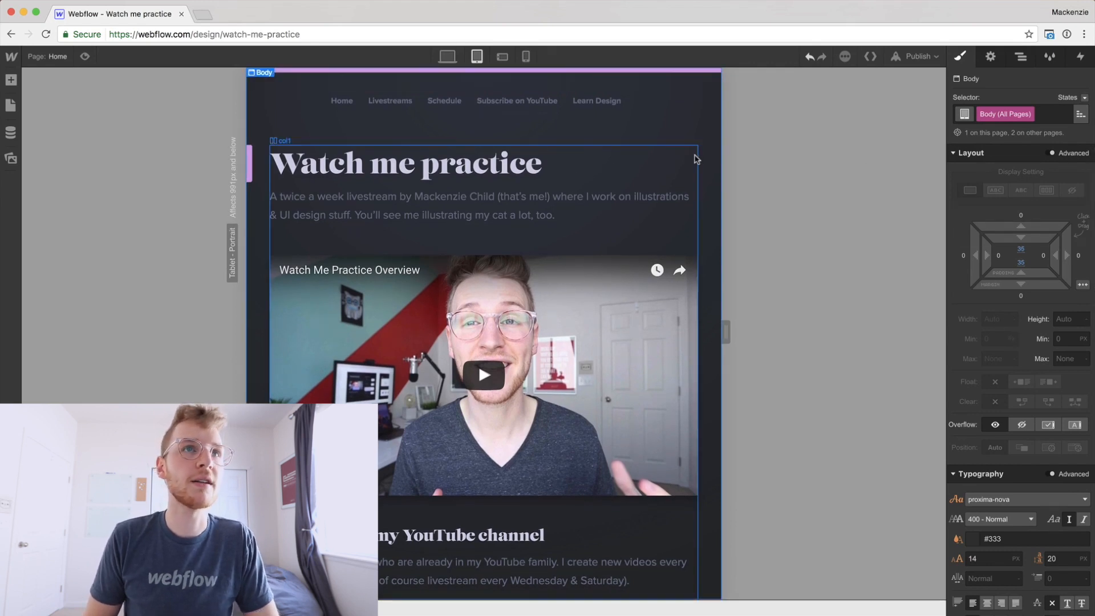
- Switch to the phone landscape breakpoint and set livestreamNumber in the Recent Livestreams symbol to display None
left_click(502, 57)
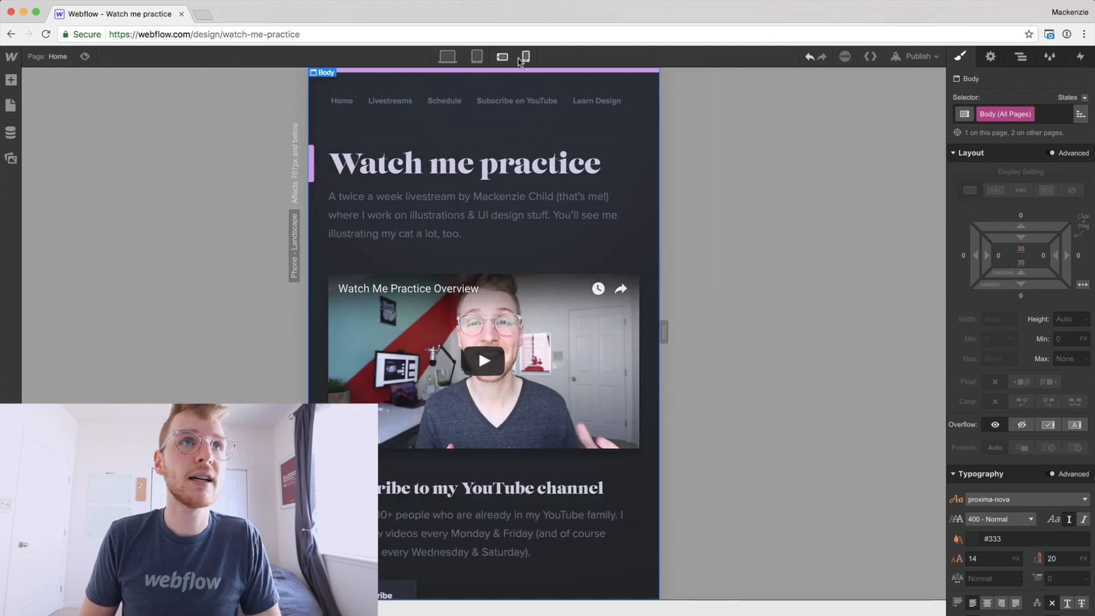
scroll(605, 221, "down", 15)
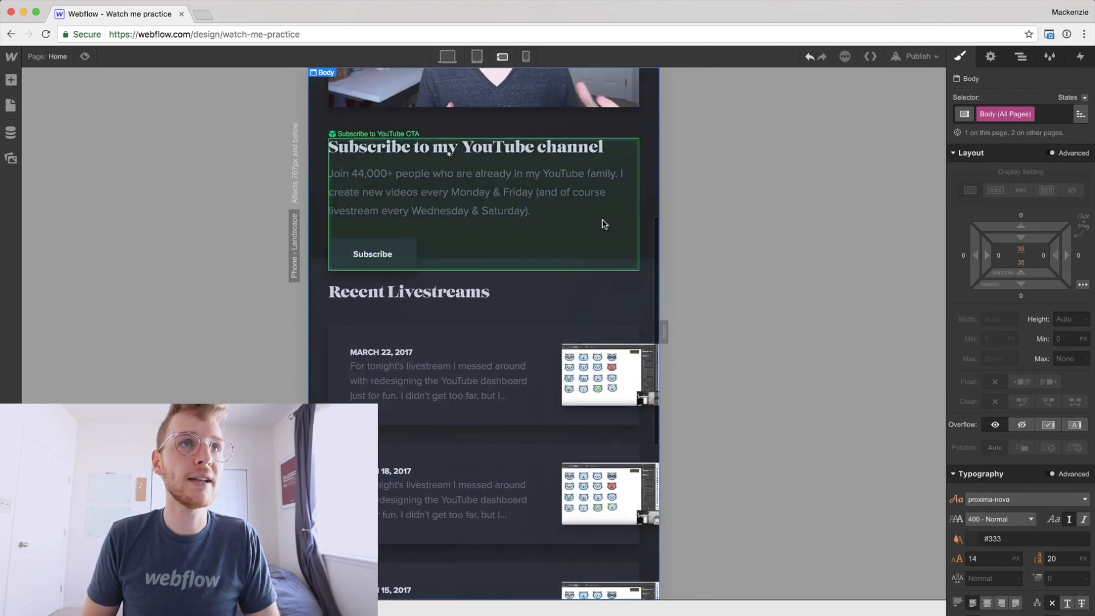
scroll(604, 224, "right", 2)
scroll(604, 224, "up", 5)
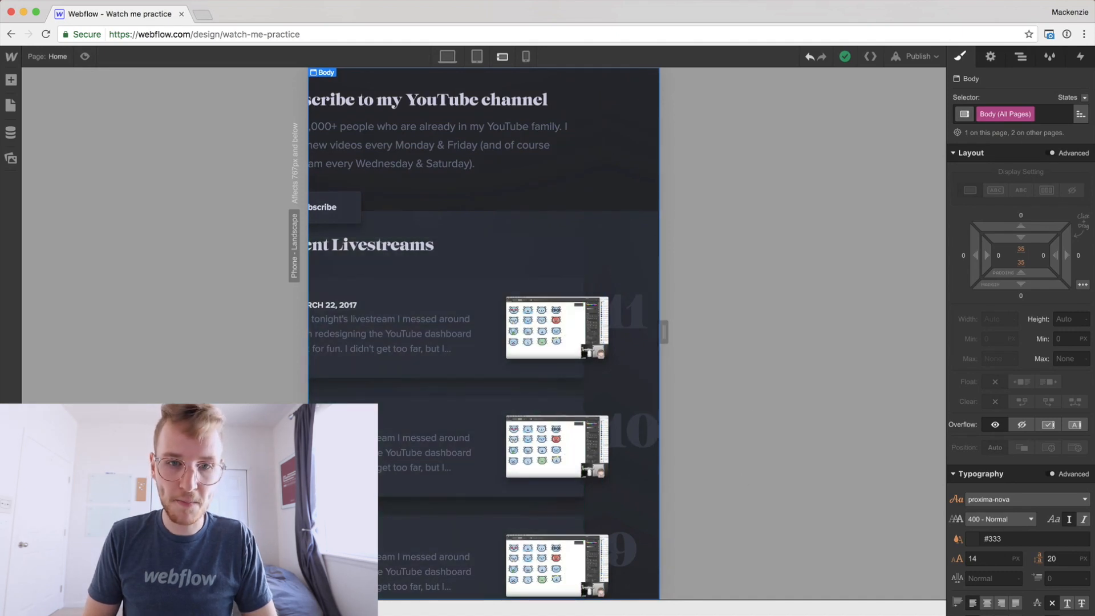
scroll(558, 256, "left", 2)
scroll(559, 257, "right", 2)
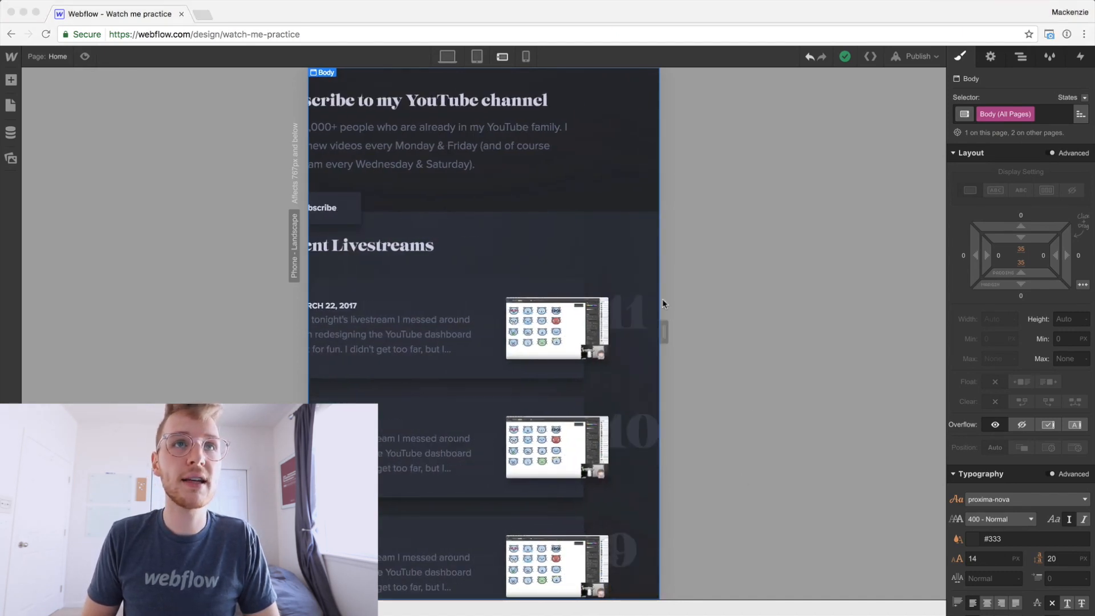
left_click(633, 315)
double_click(633, 314)
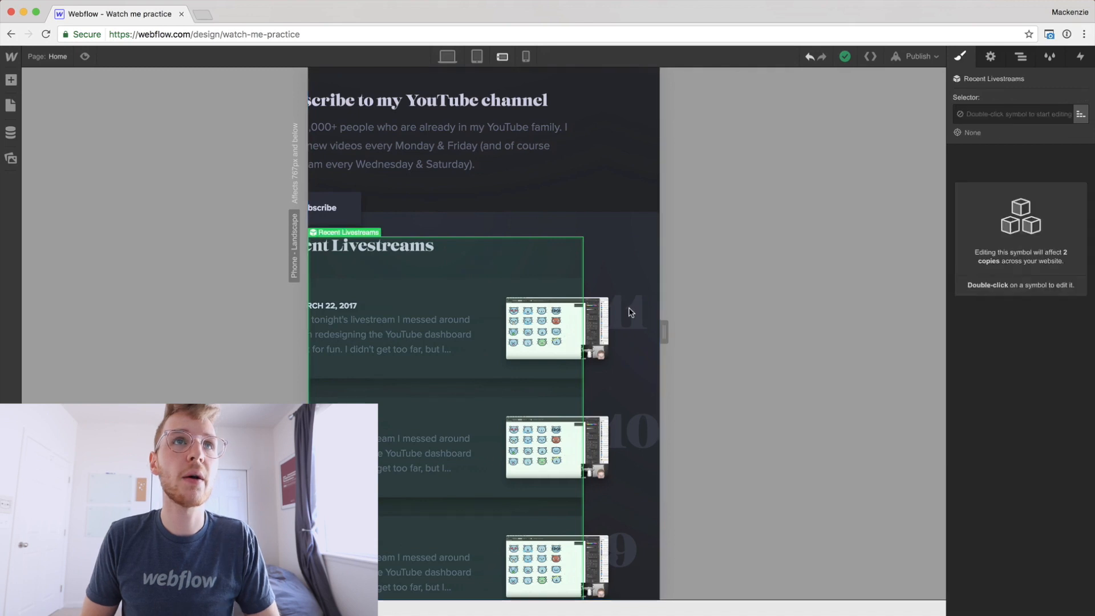
left_click(635, 314)
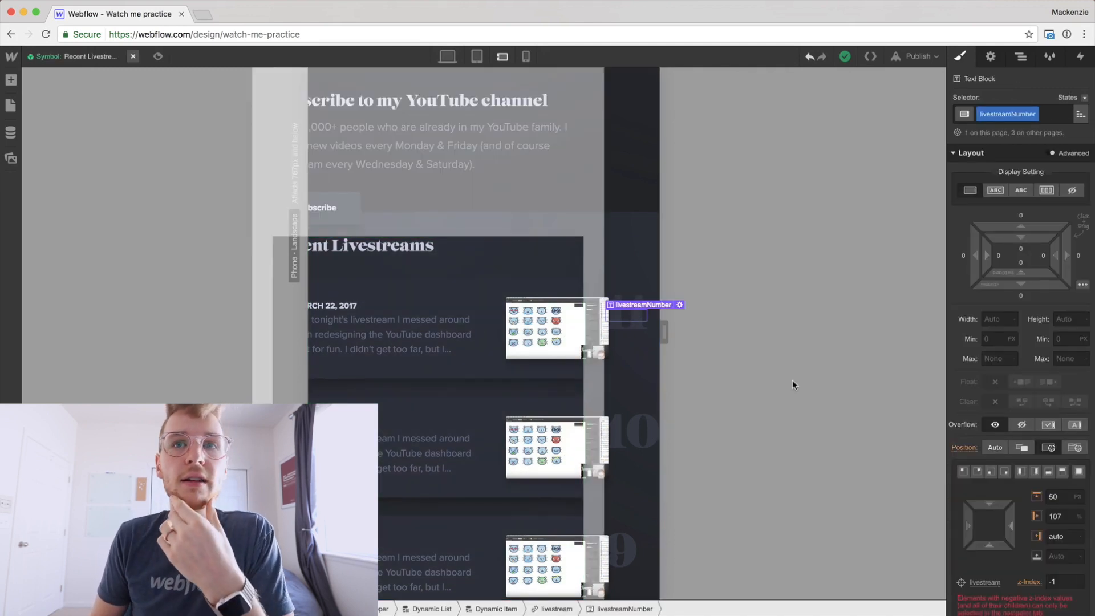
left_click(1074, 192)
scroll(565, 250, "left", 1)
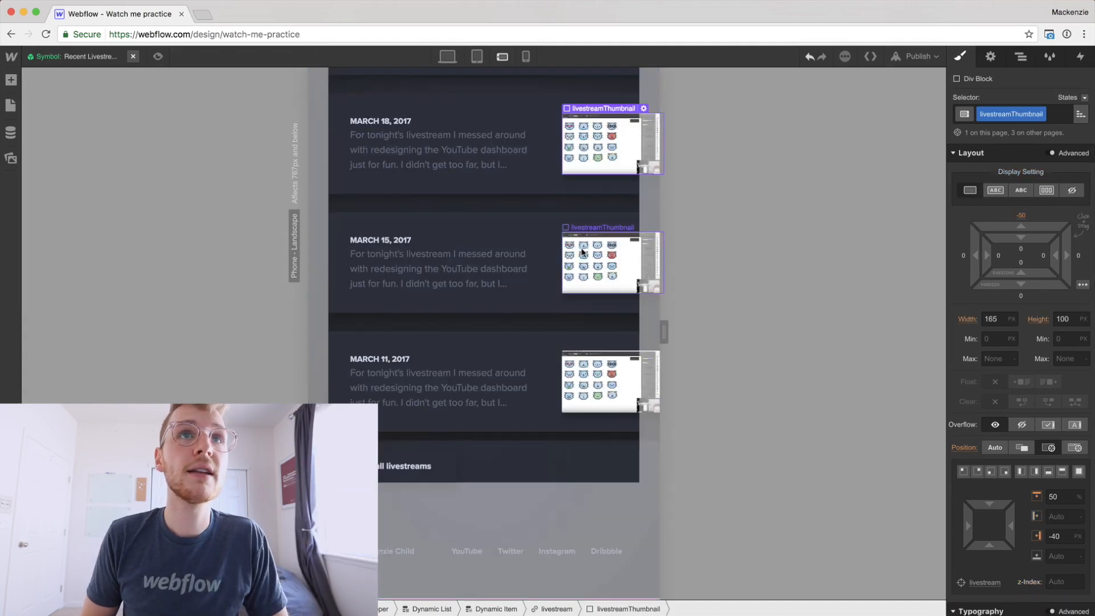
- Set livestreamThumbnail's right position offset to -10 px in the Recent Livestreams symbol and leave the symbol
scroll(581, 250, "up", 5)
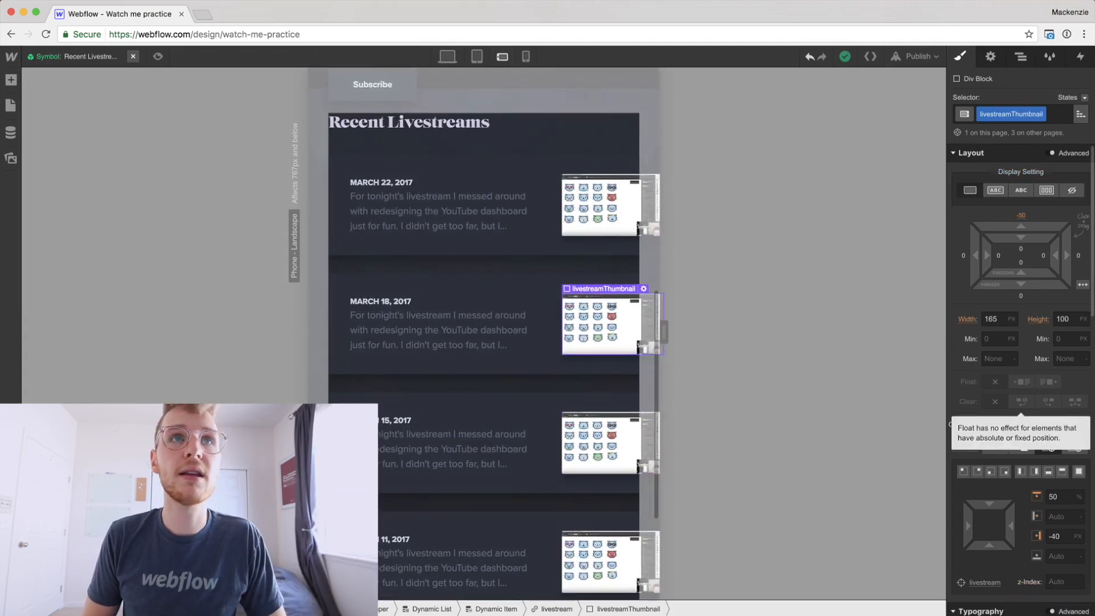
scroll(1071, 398, "down", 3)
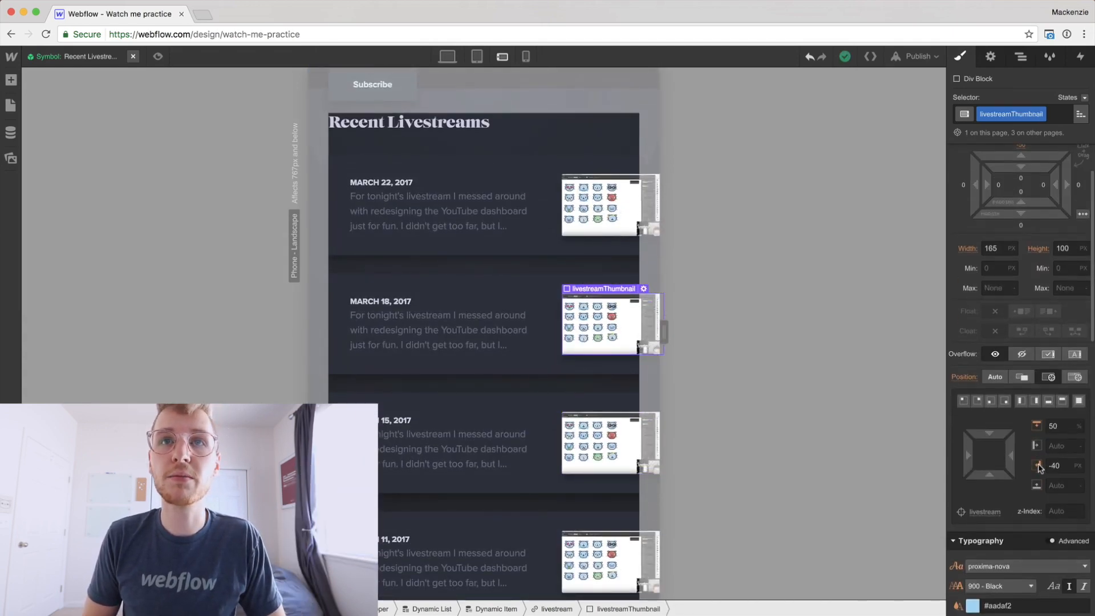
left_click(1037, 466)
left_click(1062, 465)
left_click(1062, 466)
key("shift+Down")
key("shift+Up")
key("shift+Up")
key("shift+Up")
key("shift+Up")
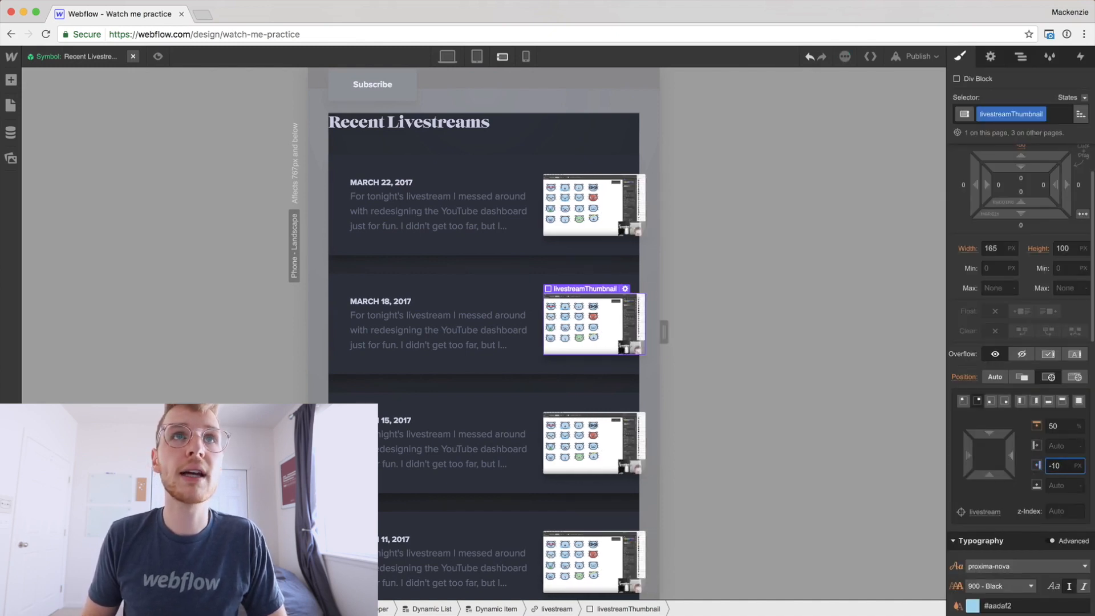
key("shift+Up")
key("shift+Down")
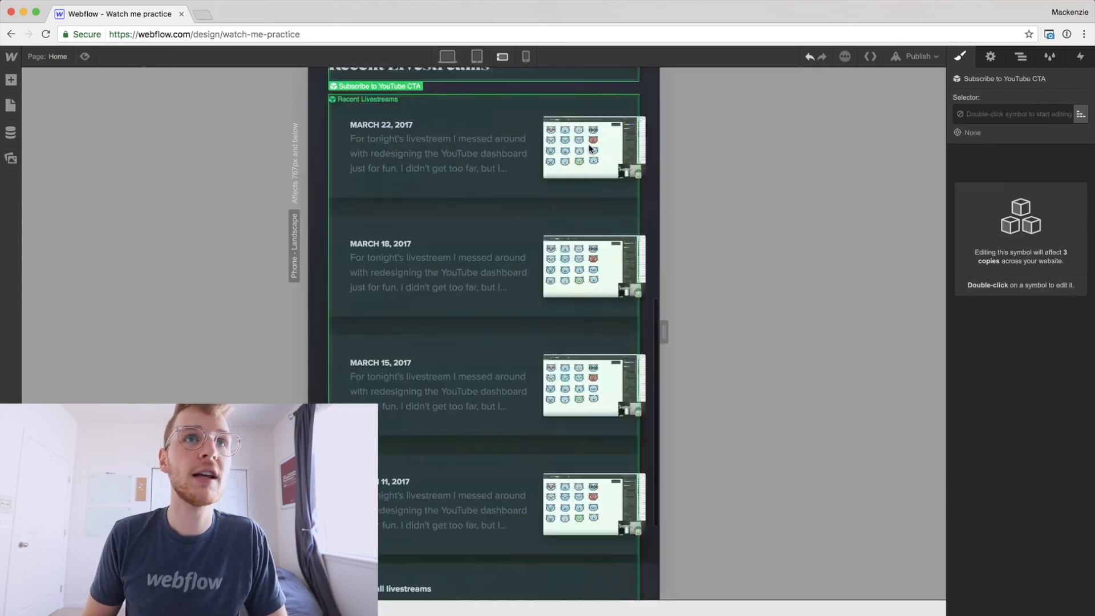
- Switch to the phone portrait breakpoint and set the livestream link block inside the Recent Livestreams symbol to display Block
scroll(590, 147, "up", 3)
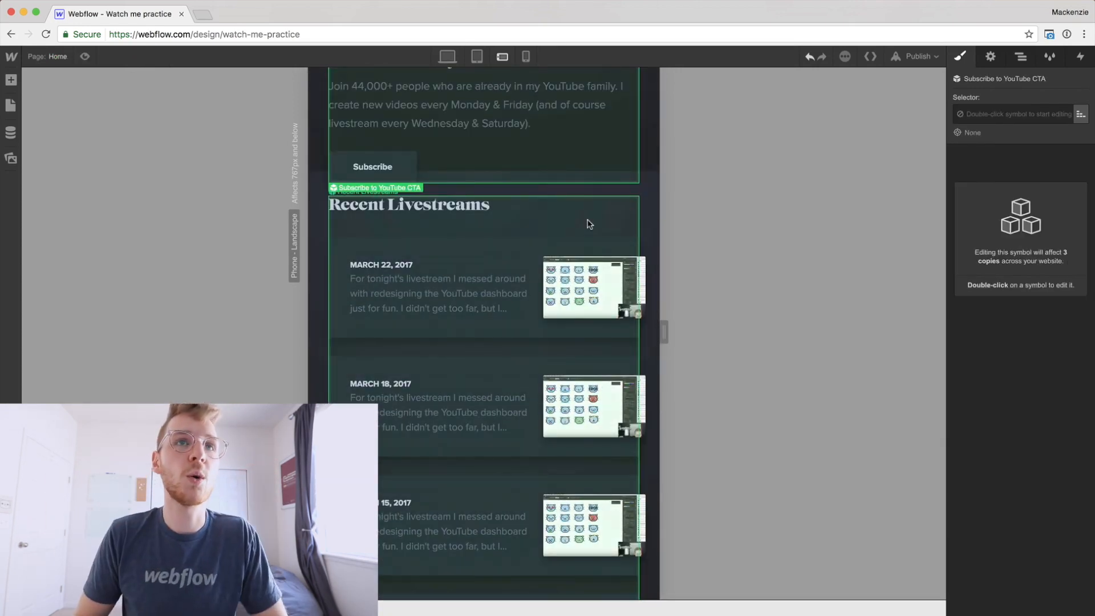
scroll(612, 152, "down", 5)
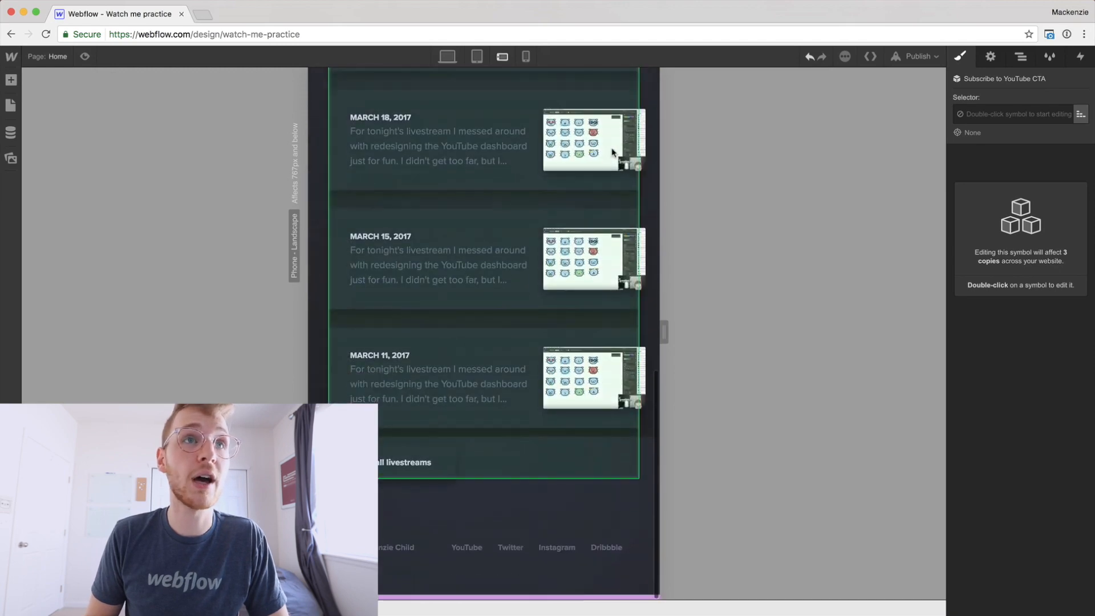
scroll(611, 151, "up", 15)
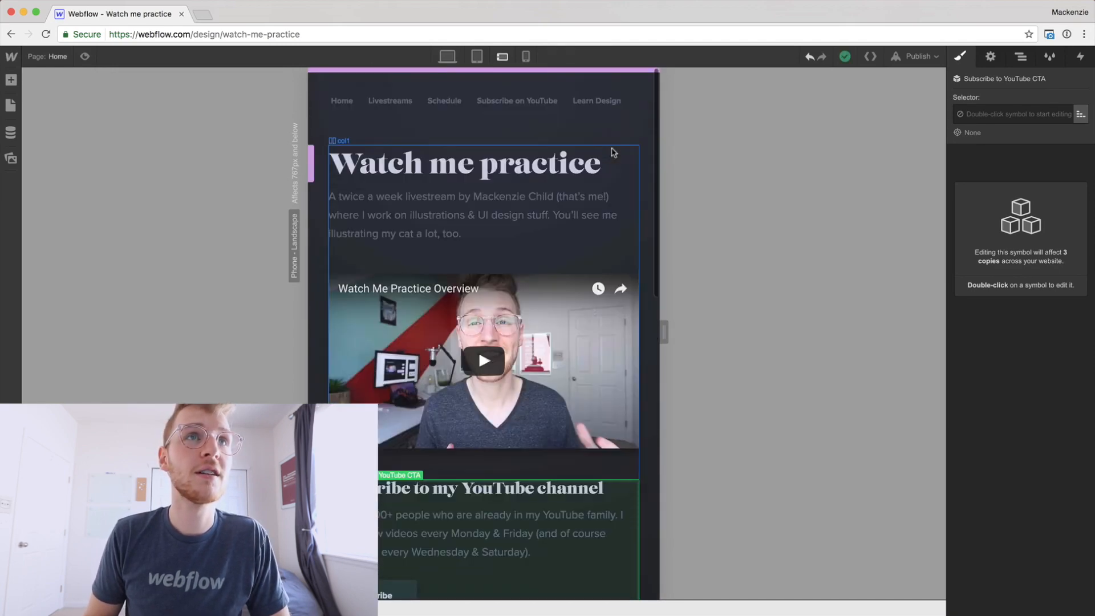
left_click(526, 56)
scroll(543, 233, "down", 10)
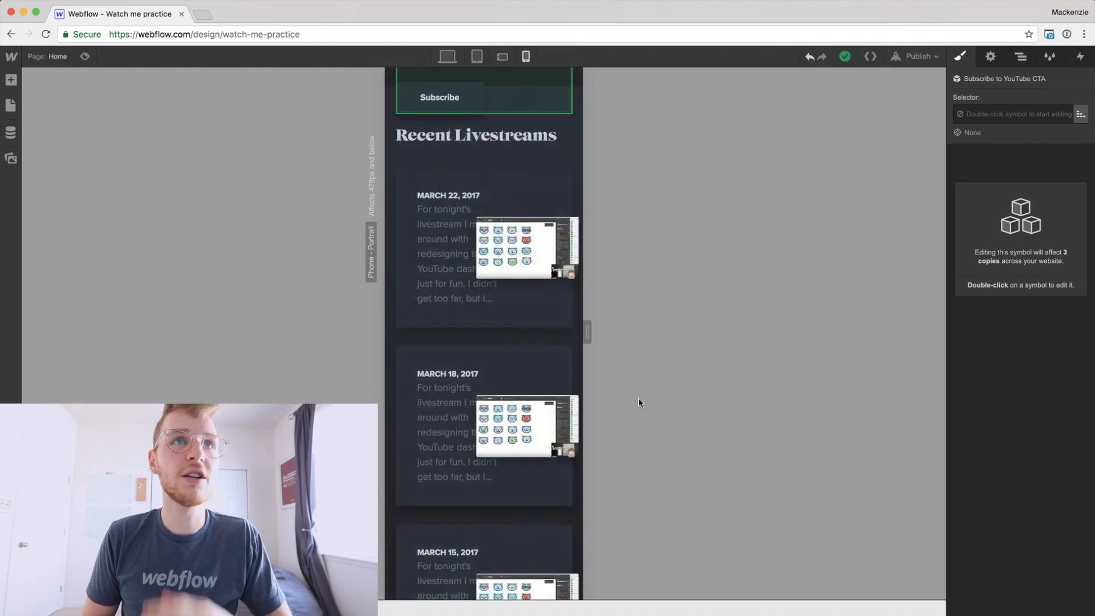
scroll(552, 325, "up", 5)
double_click(468, 349)
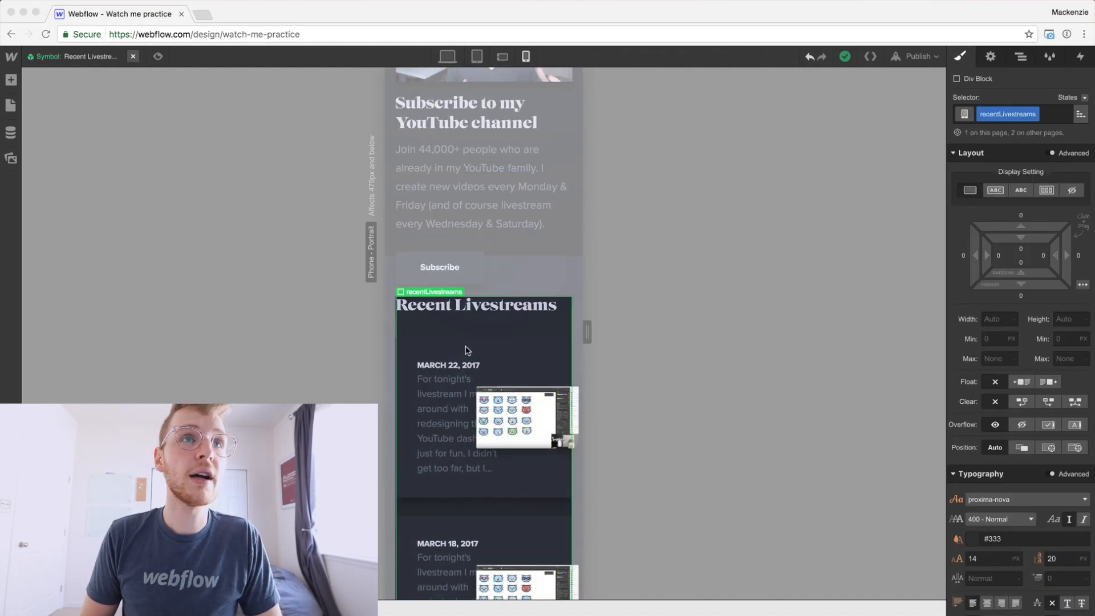
left_click(480, 350)
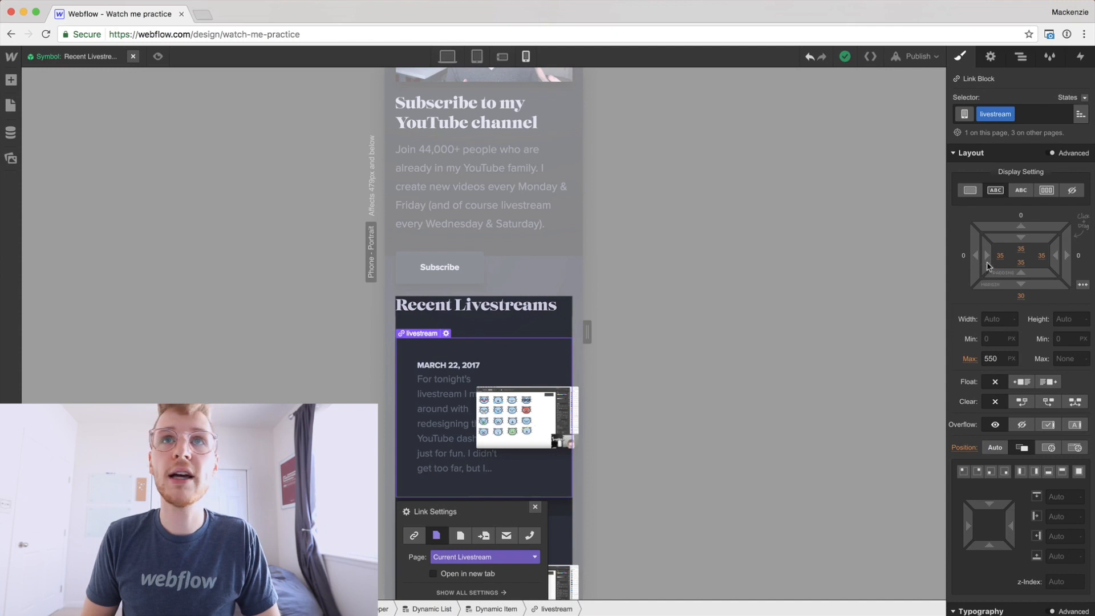
left_click(970, 191)
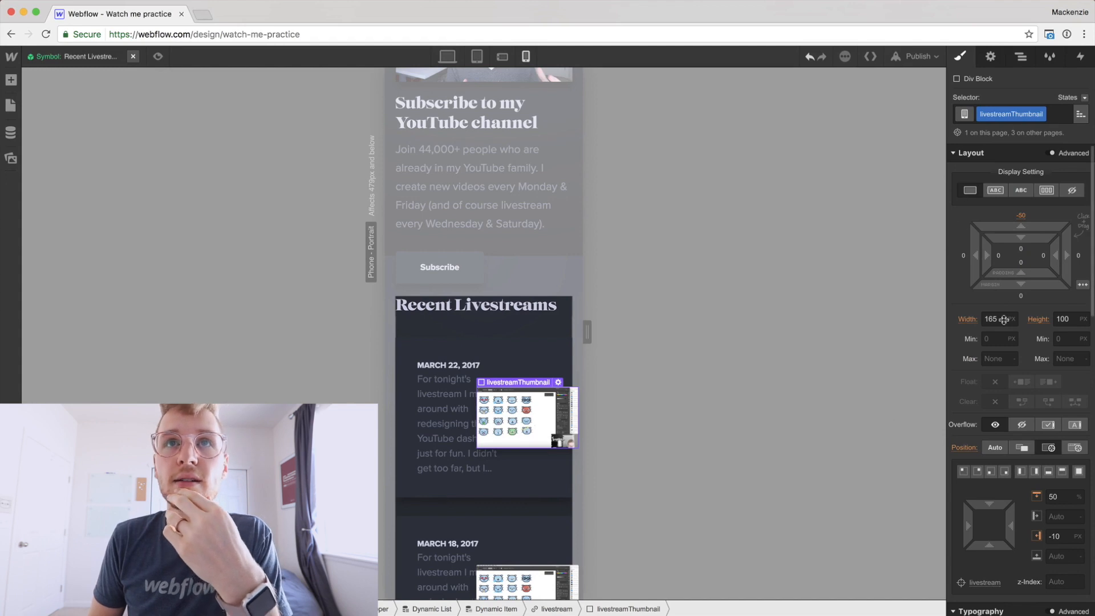
- Reorder livestreamThumbnail so that it is the first element inside the livestream link block
left_click(1020, 57)
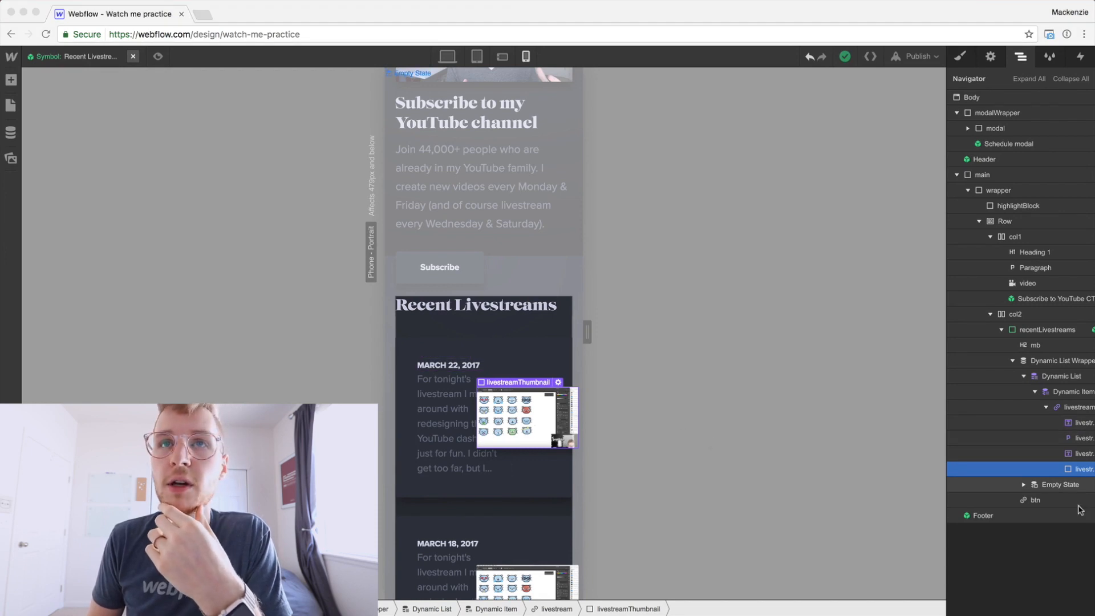
left_click(1079, 469)
left_click_drag(1079, 469, 1078, 422)
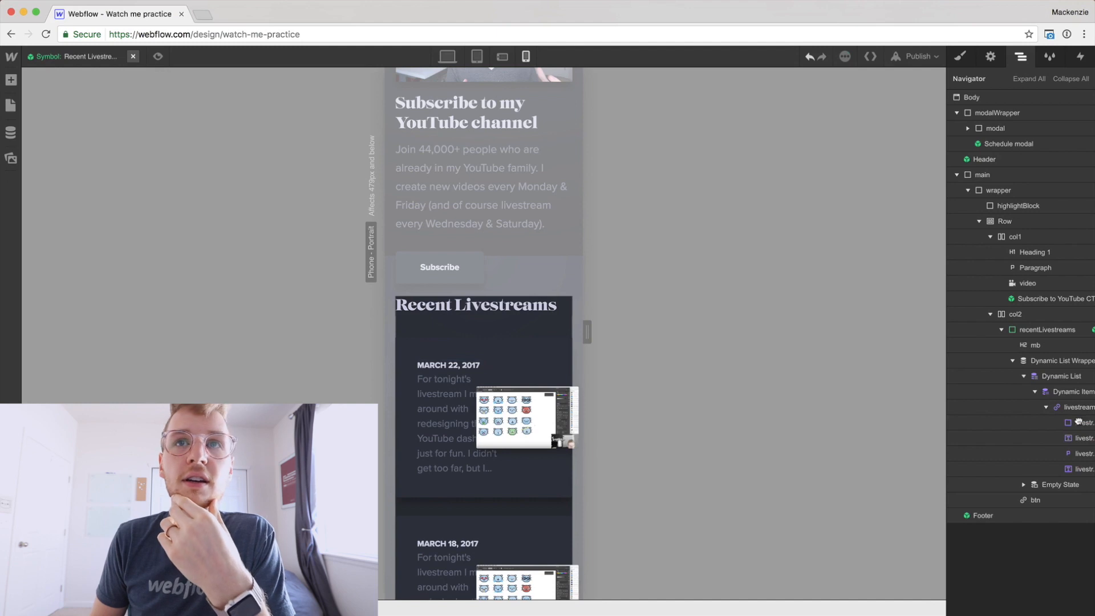
- Set livestreamThumbnail's position to Auto and its top margin to 0
left_click(960, 56)
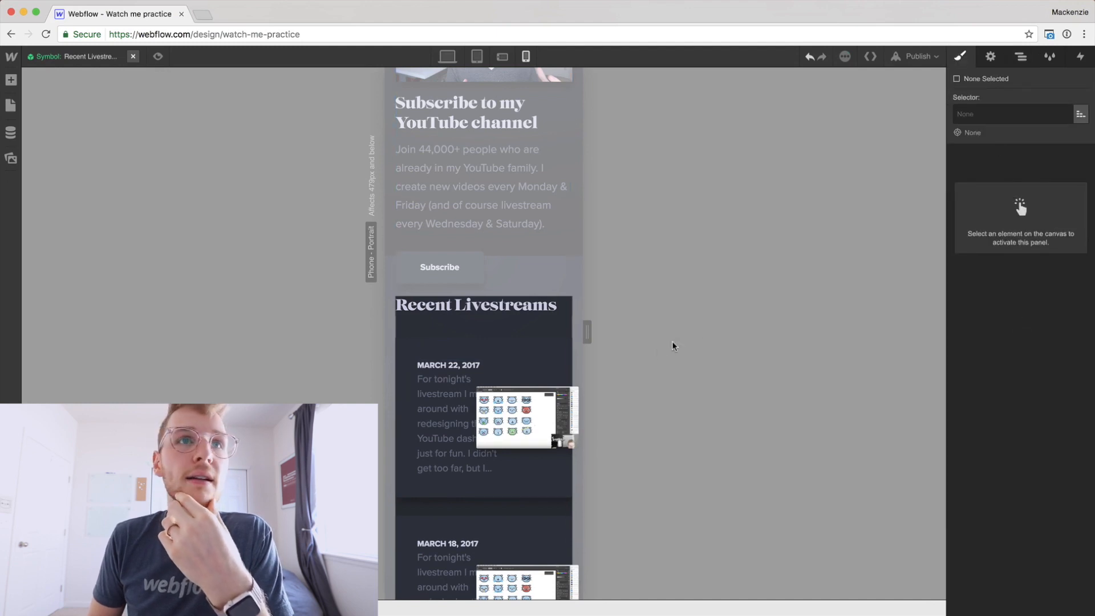
left_click(546, 417)
scroll(1033, 425, "down", 5)
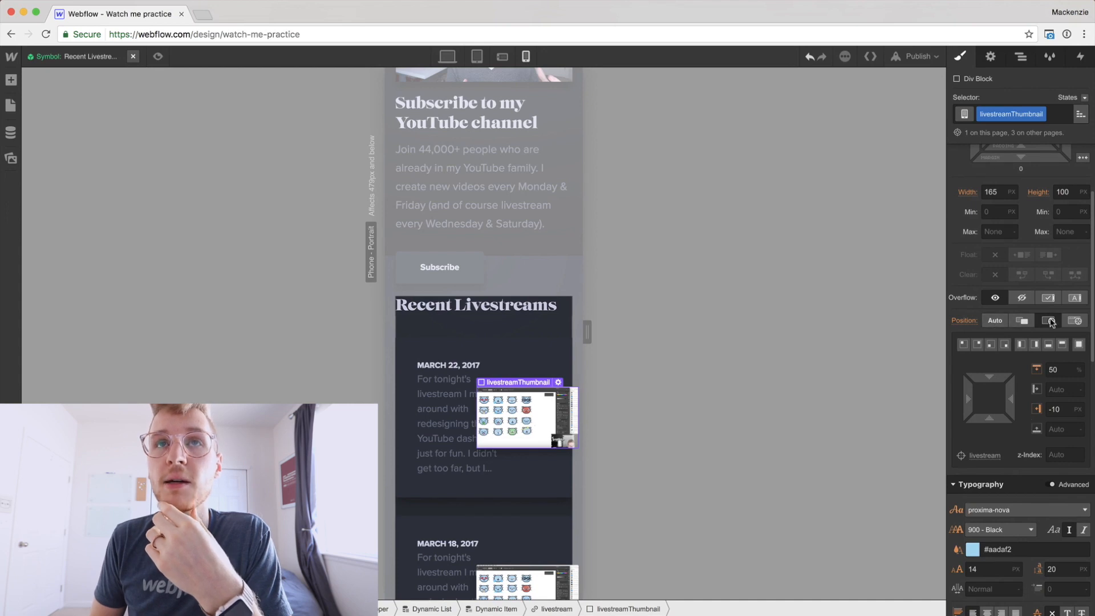
left_click(995, 321)
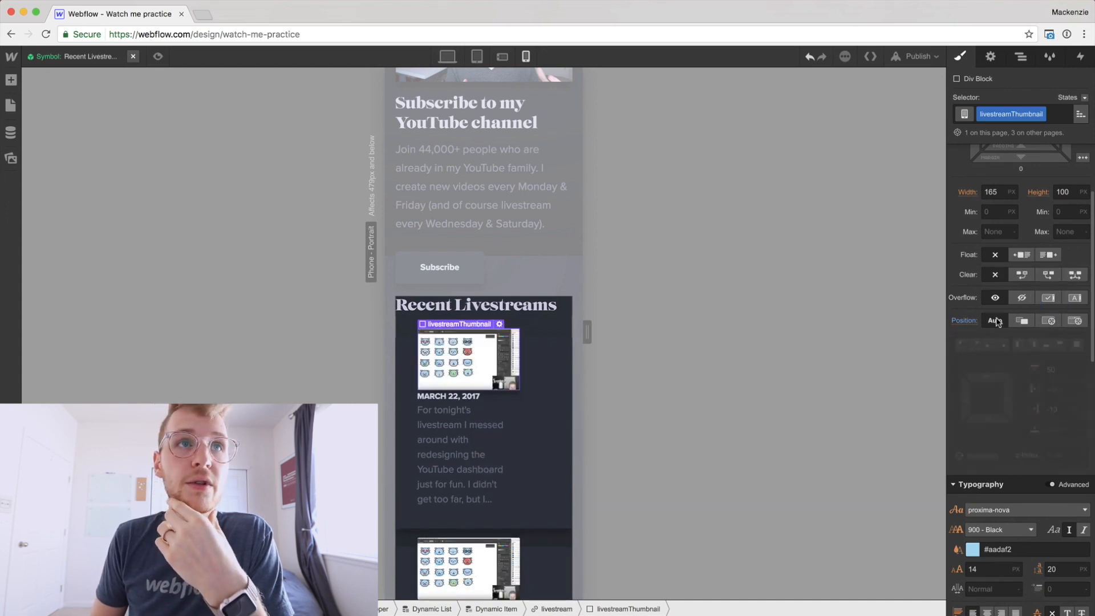
scroll(1049, 416, "up", 3)
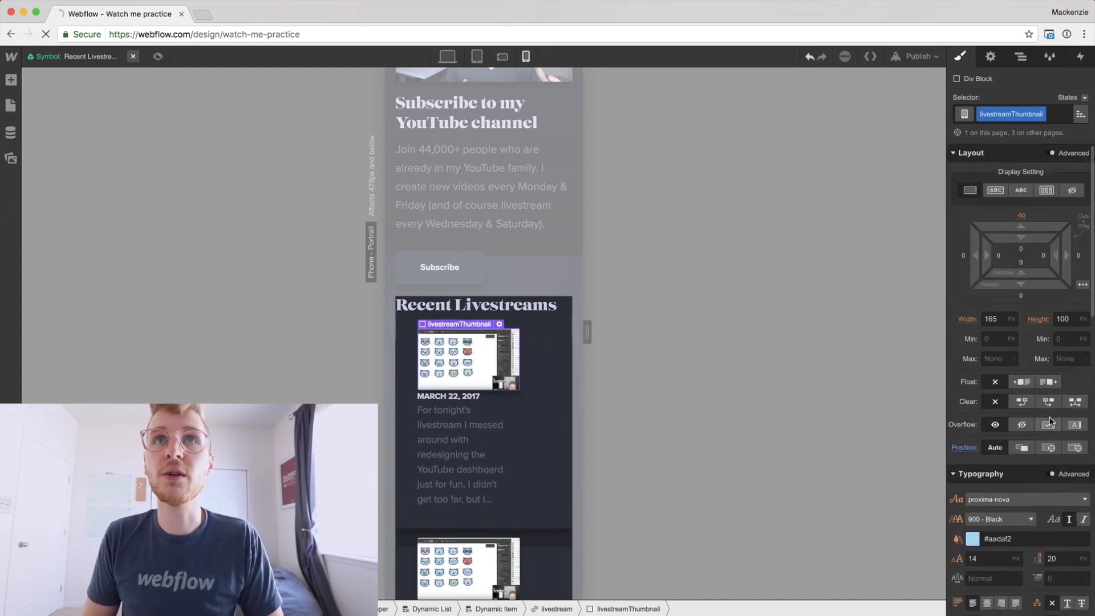
left_click(1021, 217)
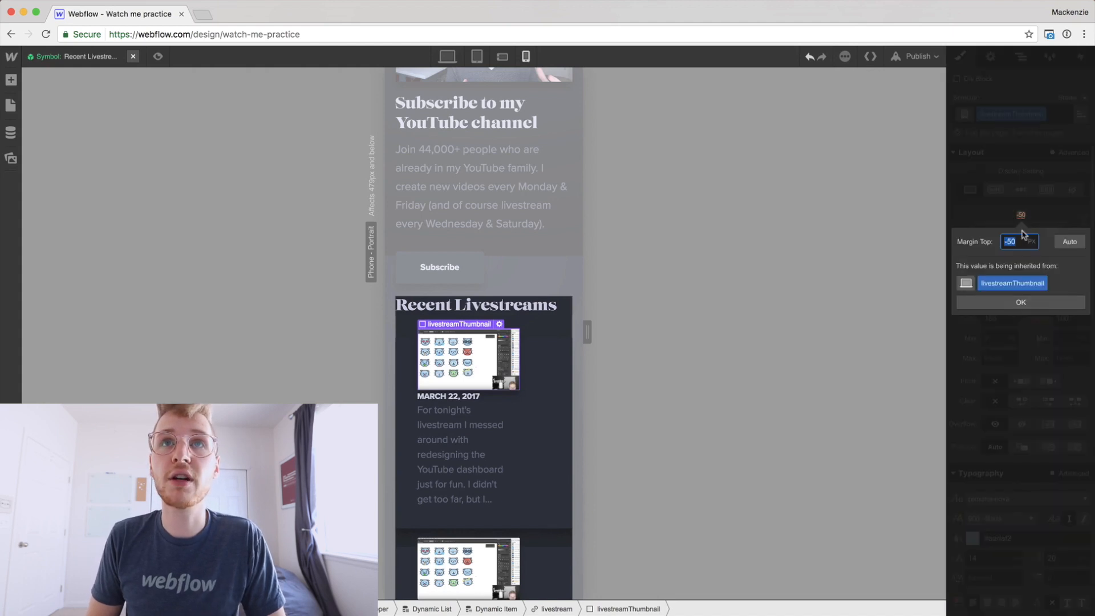
key("Return")
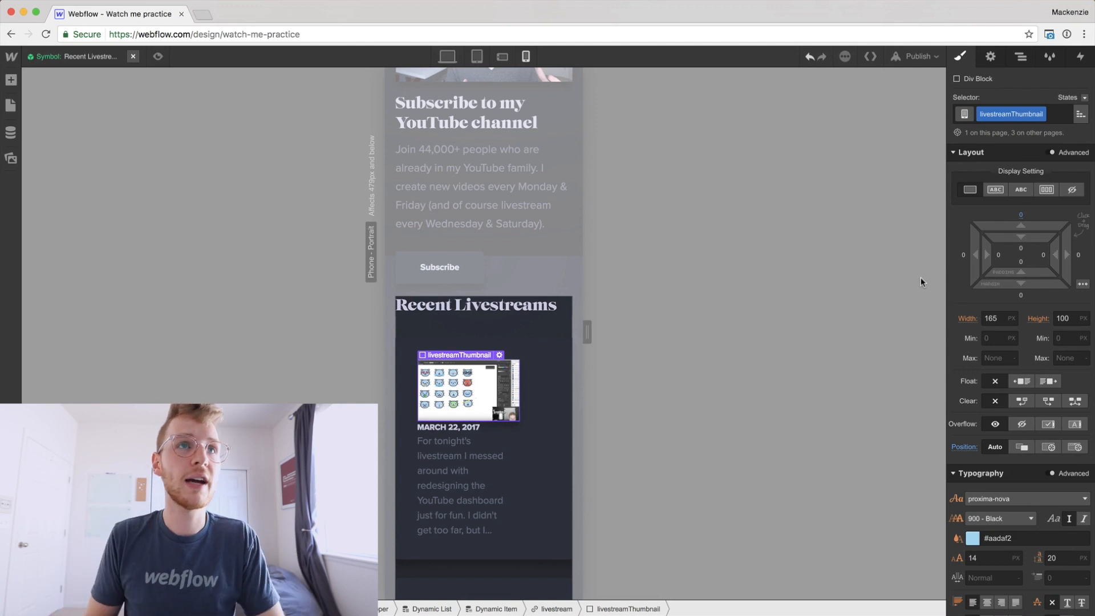
- Set livestreamThumbnail's width to 100%
left_click(1001, 319)
type("100%")
key("Return")
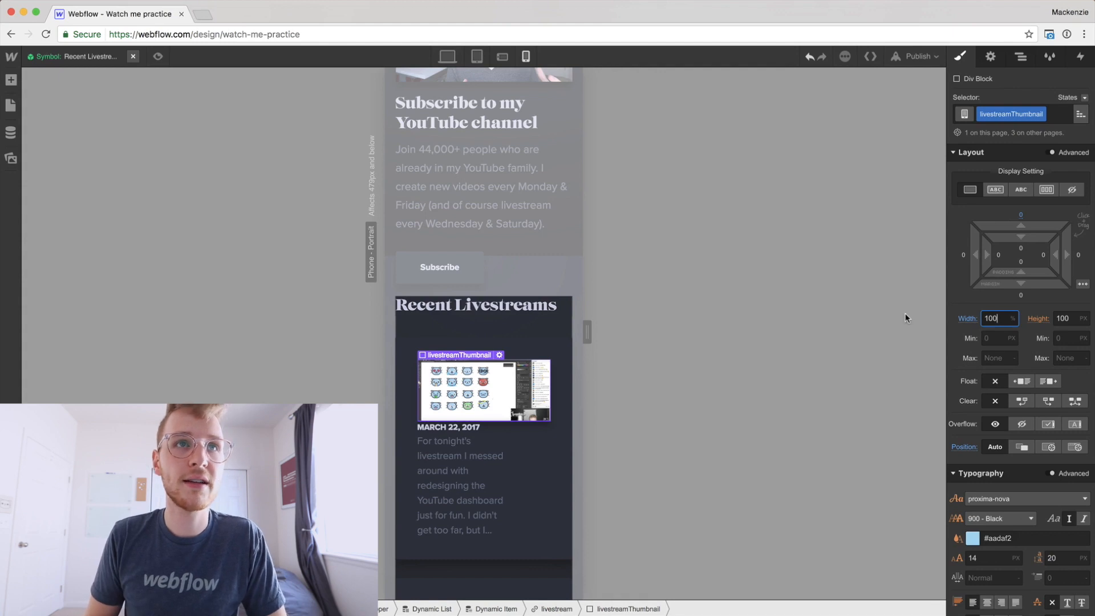
- Reduce the livestream link block's padding equally on all sides and give livestreamThumbnail a 20 px bottom margin
left_click(548, 348)
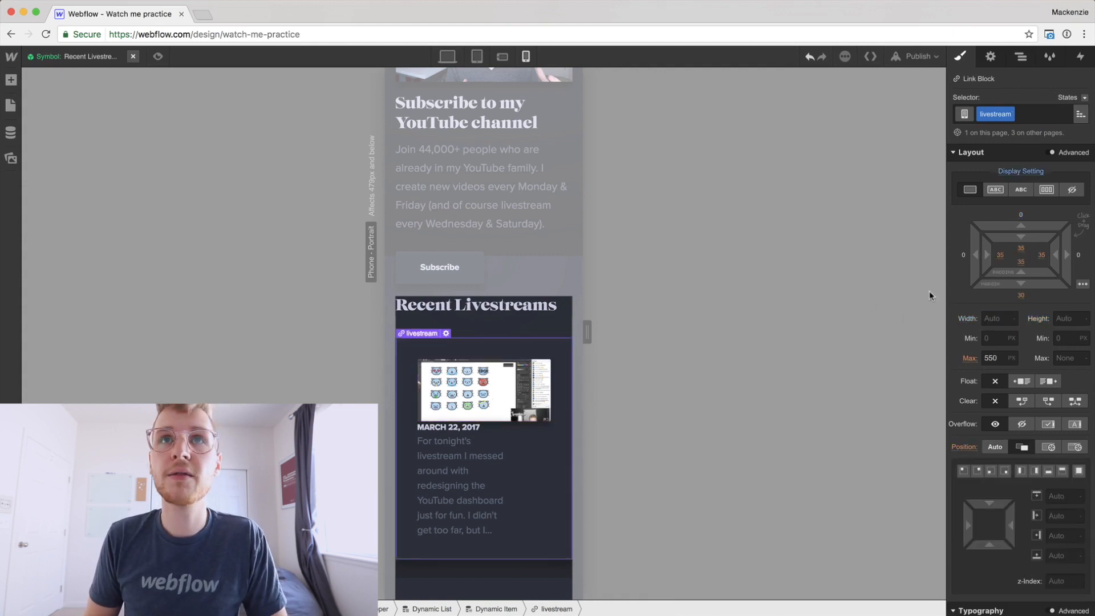
left_click_drag(985, 255, 958, 258)
left_click(520, 389)
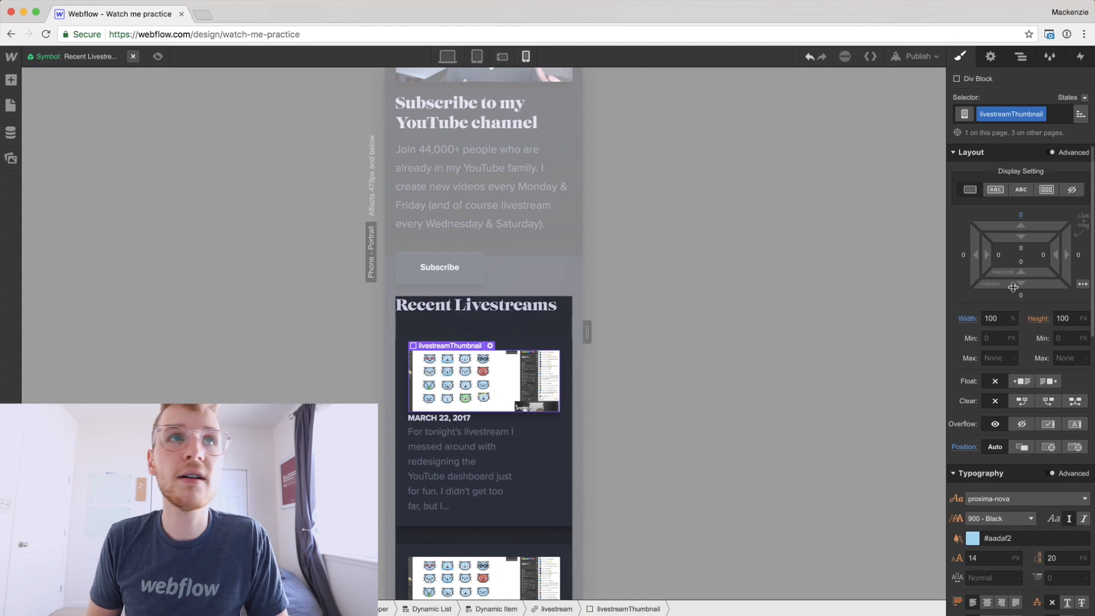
left_click_drag(1016, 283, 1021, 322)
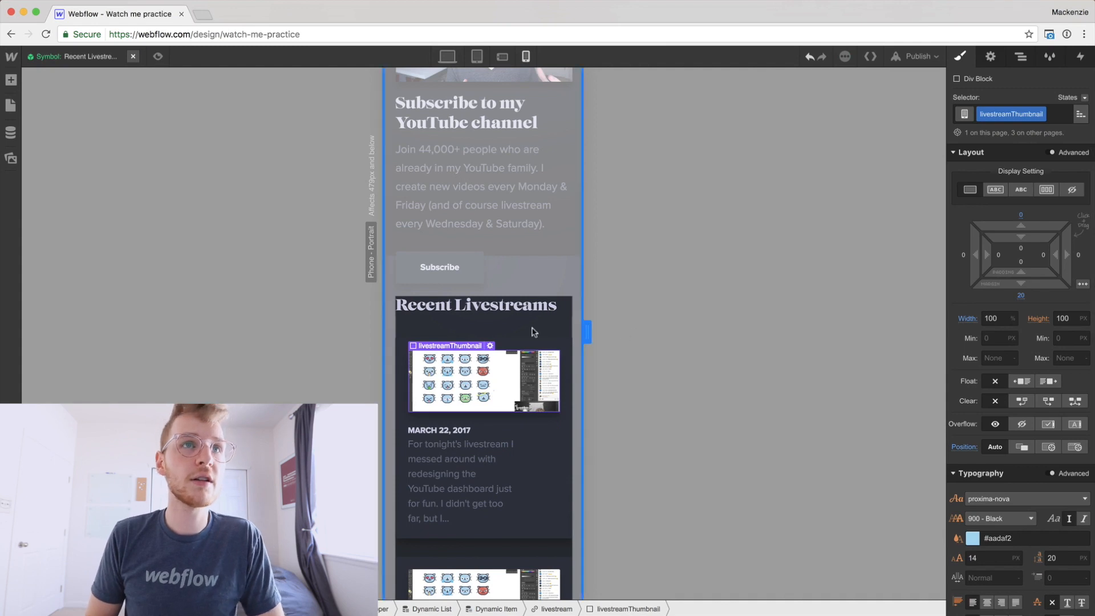
- Set the livestreamExcerpt paragraph's width to 100%
scroll(485, 333, "down", 3)
left_click(455, 332)
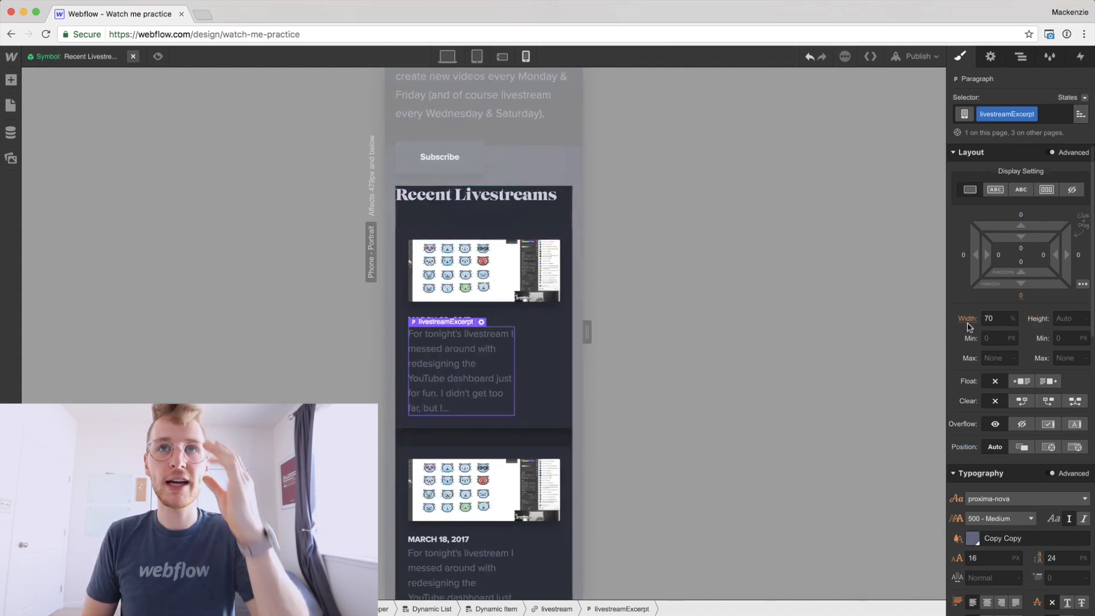
left_click(990, 318)
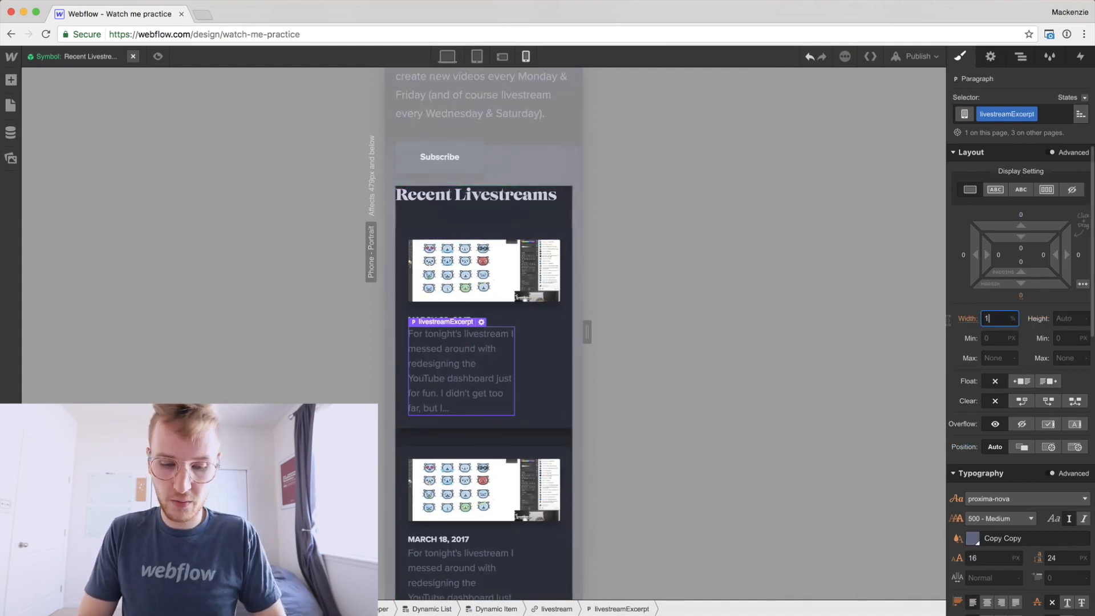
type("100")
key("Return")
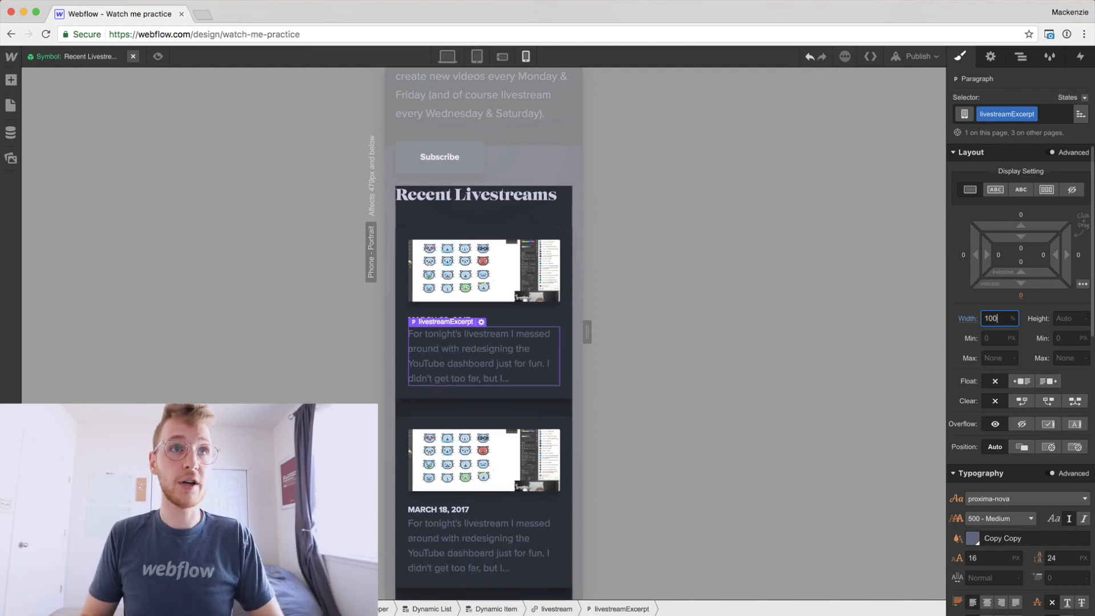
- Set livestreamExcerpt's font size to 14 px and line height to 20 px, then leave the Recent Livestreams symbol
scroll(973, 411, "down", 2)
double_click(972, 482)
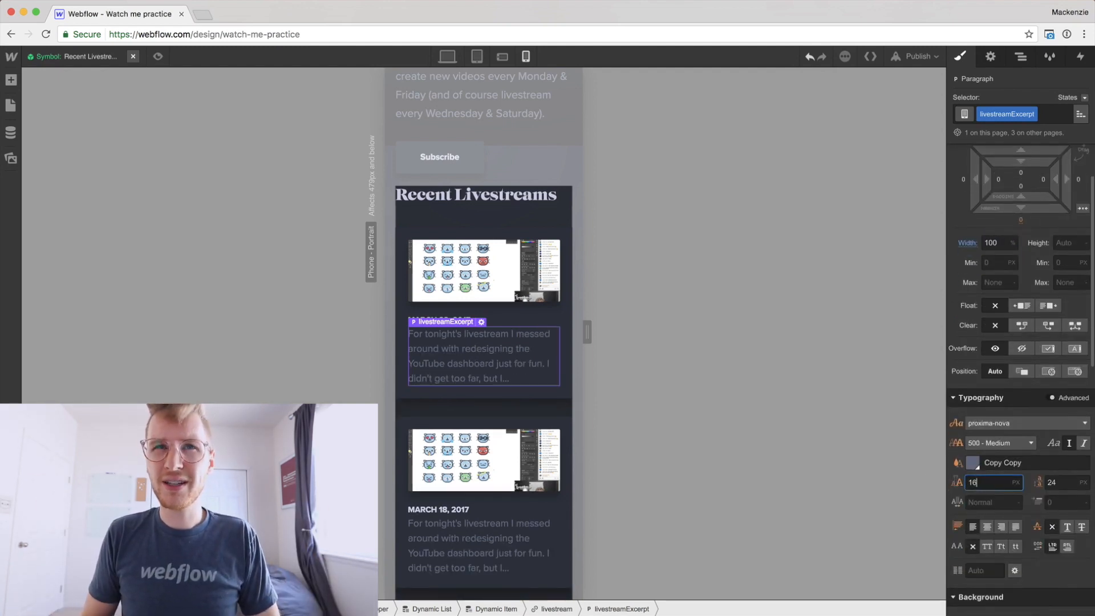
type("15")
key("Down")
key("Tab")
key("Down")
key("Down")
key("Down")
key("Down")
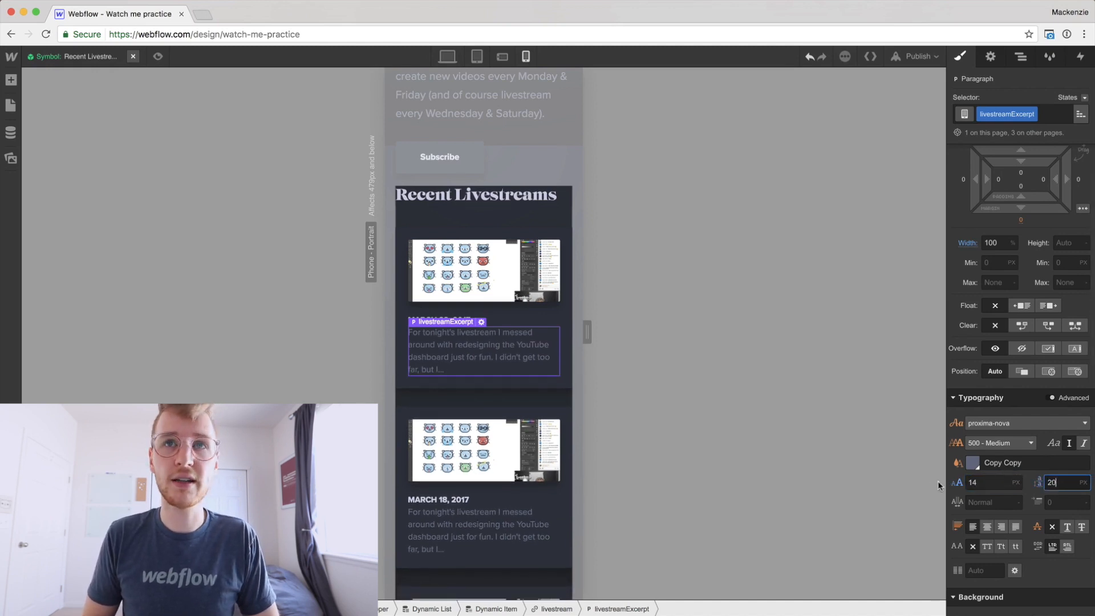
left_click(513, 160)
scroll(511, 158, "down", 2)
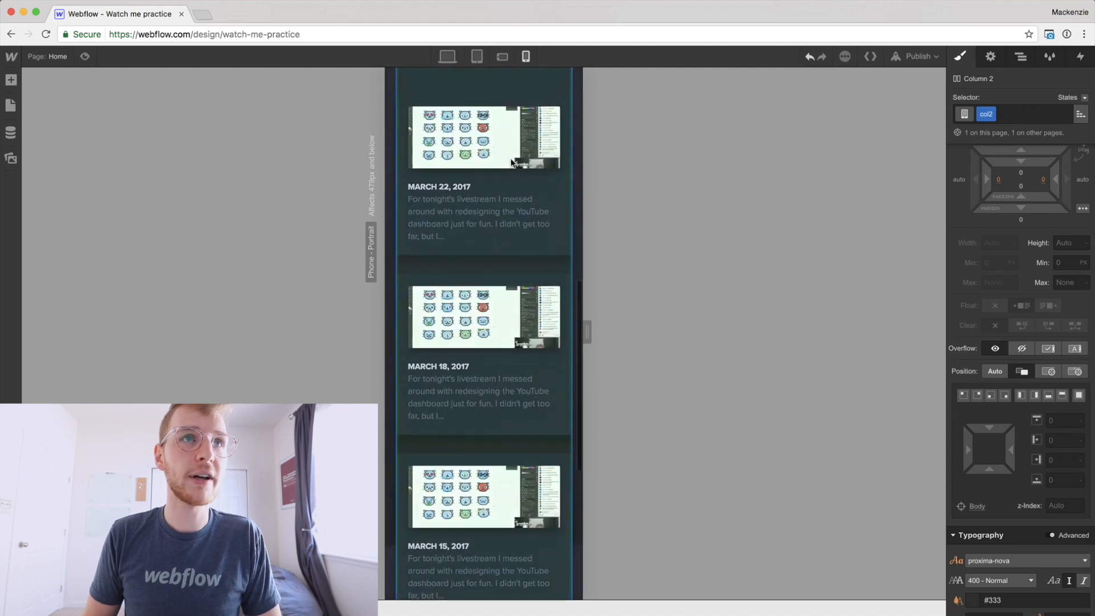
- Set the "Watch me practice" heading's font size to 35 px and its line height to 55 px
scroll(508, 163, "up", 10)
left_click(479, 171)
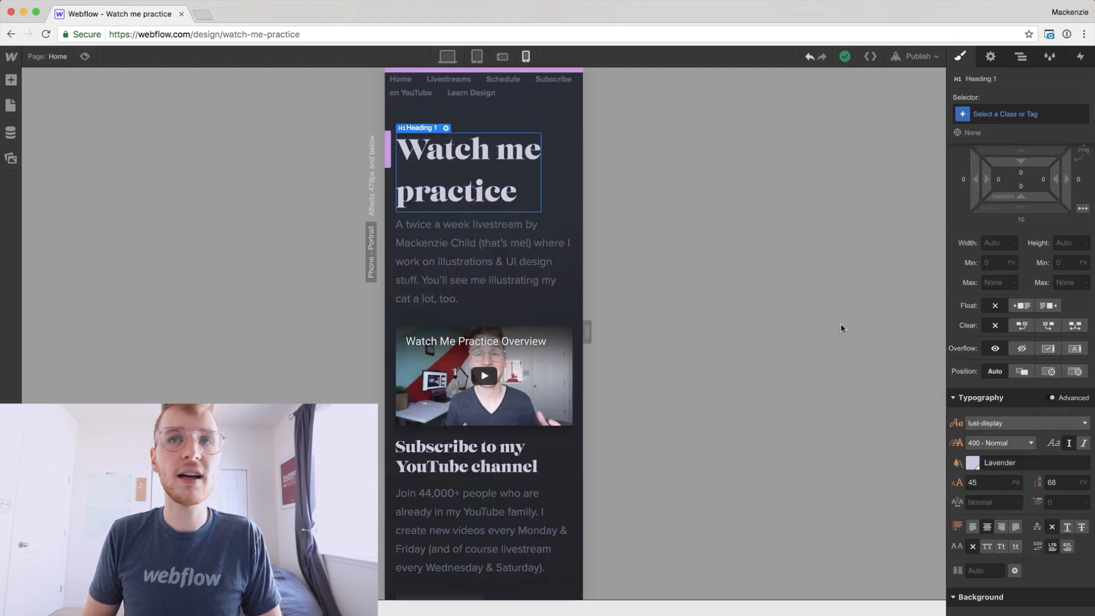
left_click(988, 484)
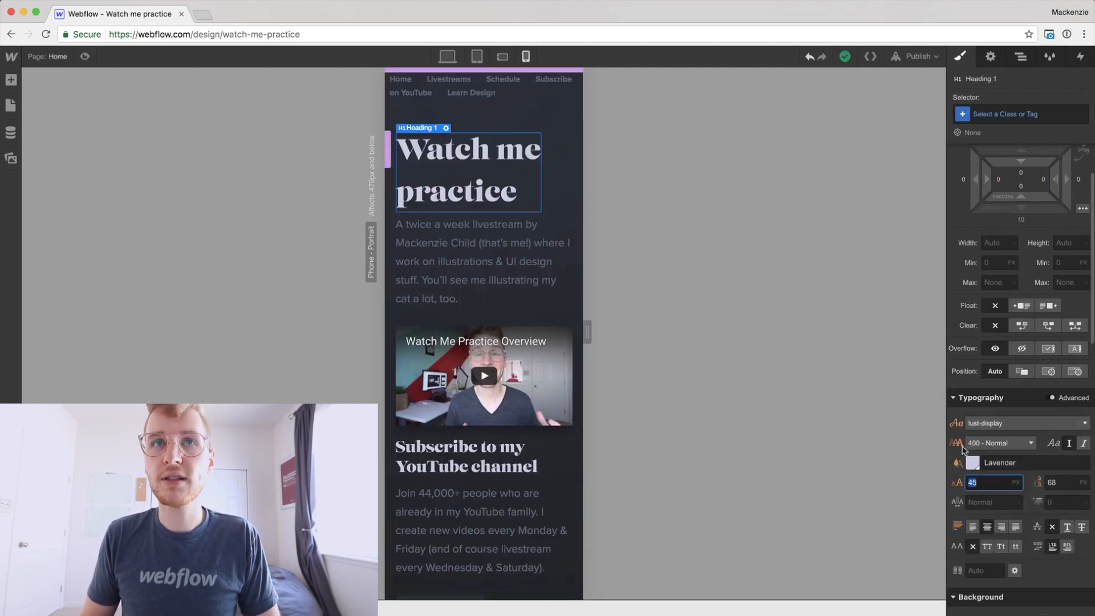
type("37")
key("Down")
key("Down")
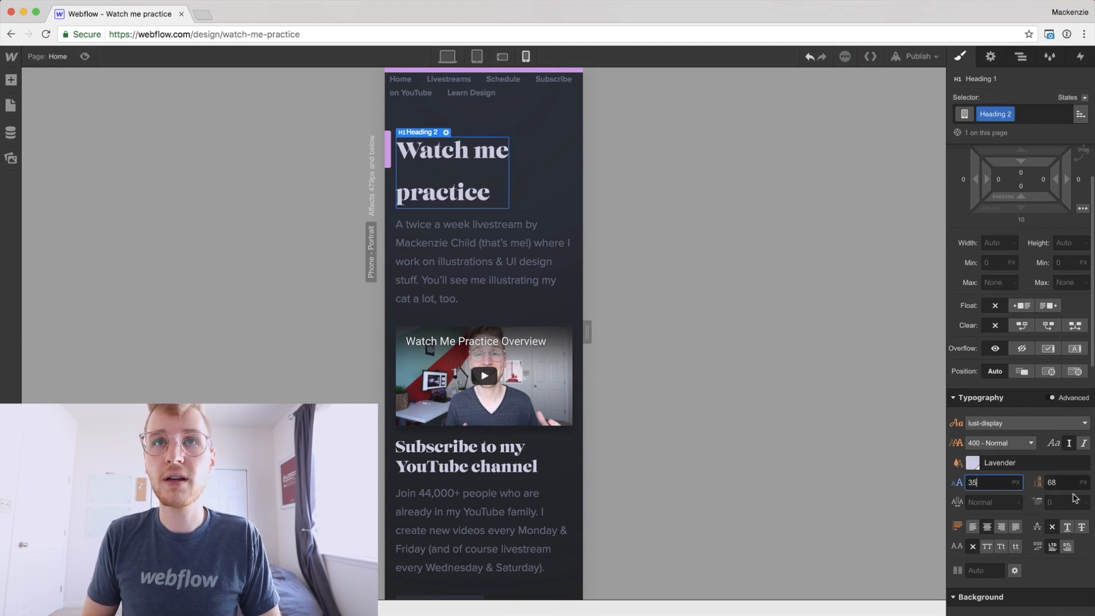
left_click(1062, 483)
key("shift+Down")
key("Down")
key("Down")
key("Down")
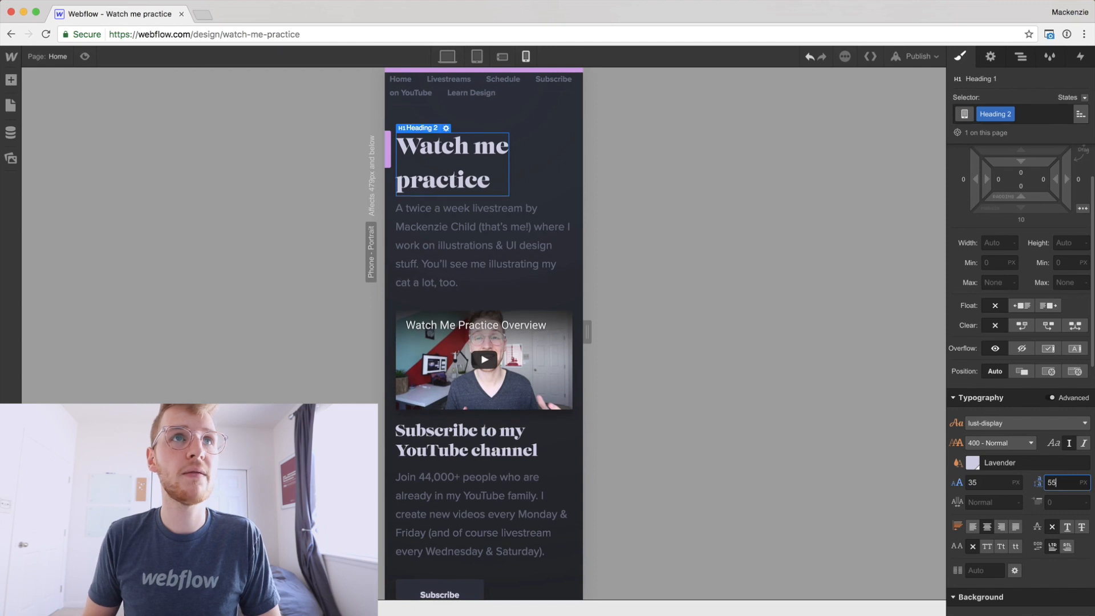
- Apply the All Paragraphs tag to the intro paragraph and set its font size to 17 px
left_click(513, 245)
left_click(1002, 119)
left_click(984, 294)
scroll(1029, 387, "down", 1)
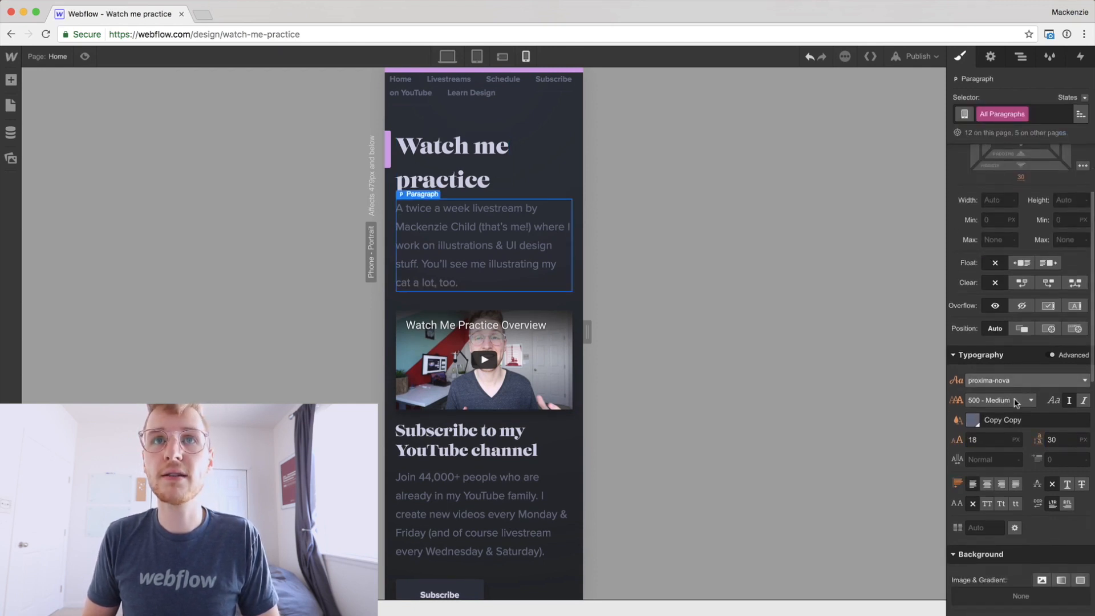
left_click(992, 439)
type("17")
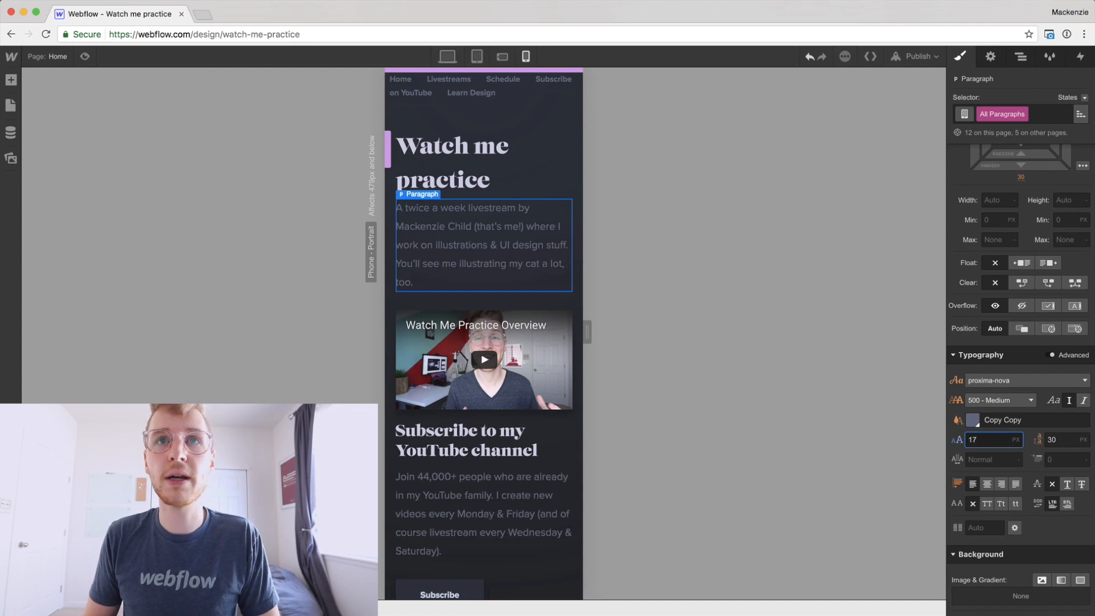
- Set the All Paragraphs font size to 16 px and line height to 25 px
key("Down")
key("Tab")
key("Down")
key("Down")
key("Down")
key("Down")
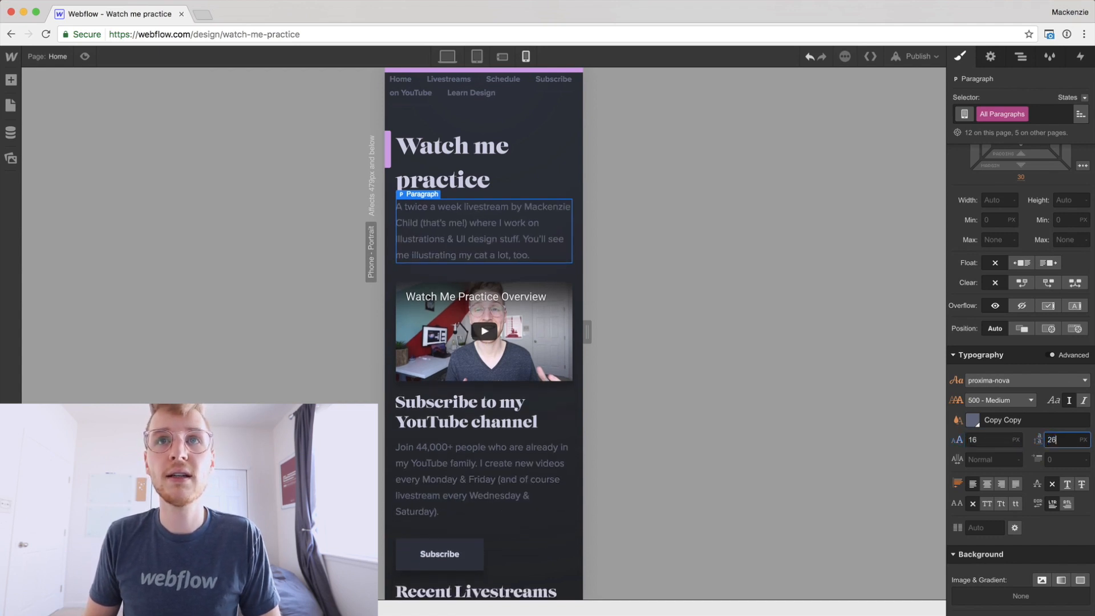
key("Down")
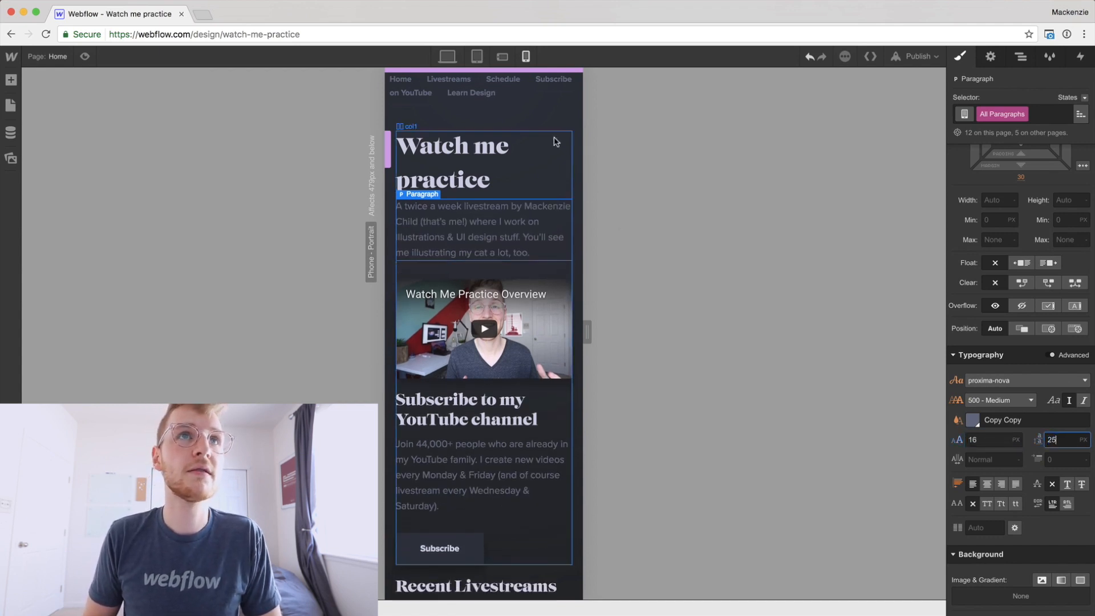
scroll(547, 165, "down", 1)
scroll(544, 151, "up", 1)
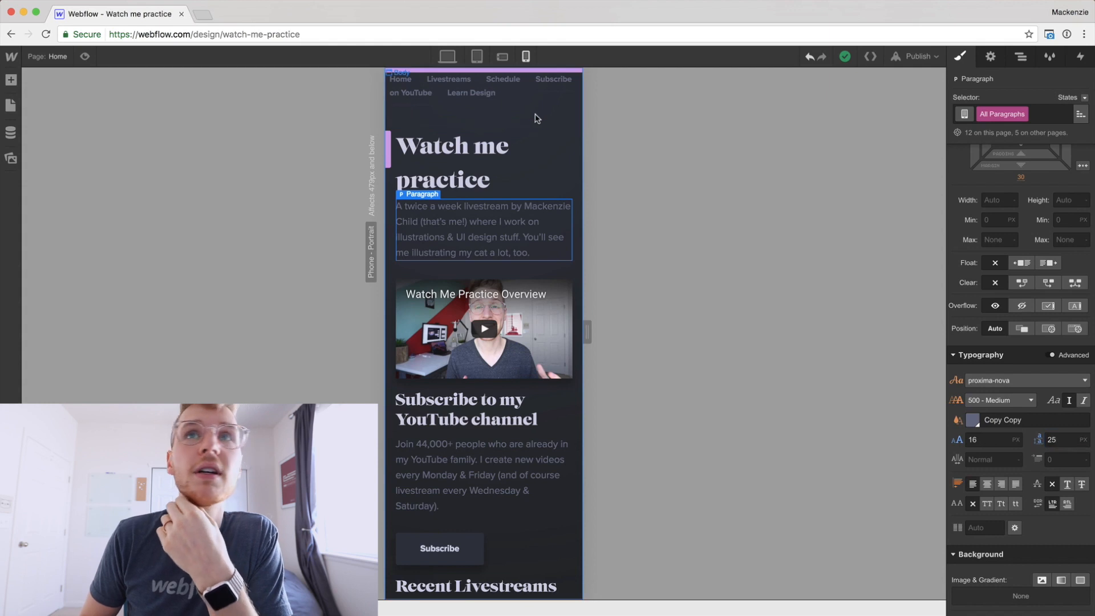
- Apply the Body (All Pages) tag to the body and set its top and bottom padding to 30 px
left_click(537, 121)
left_click(997, 114)
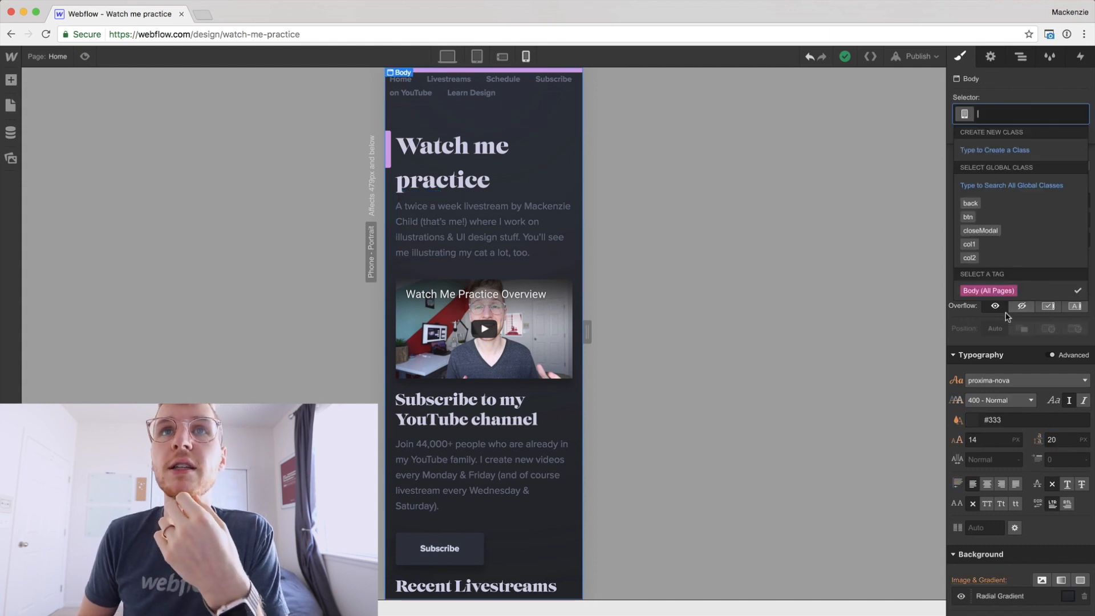
left_click(996, 290)
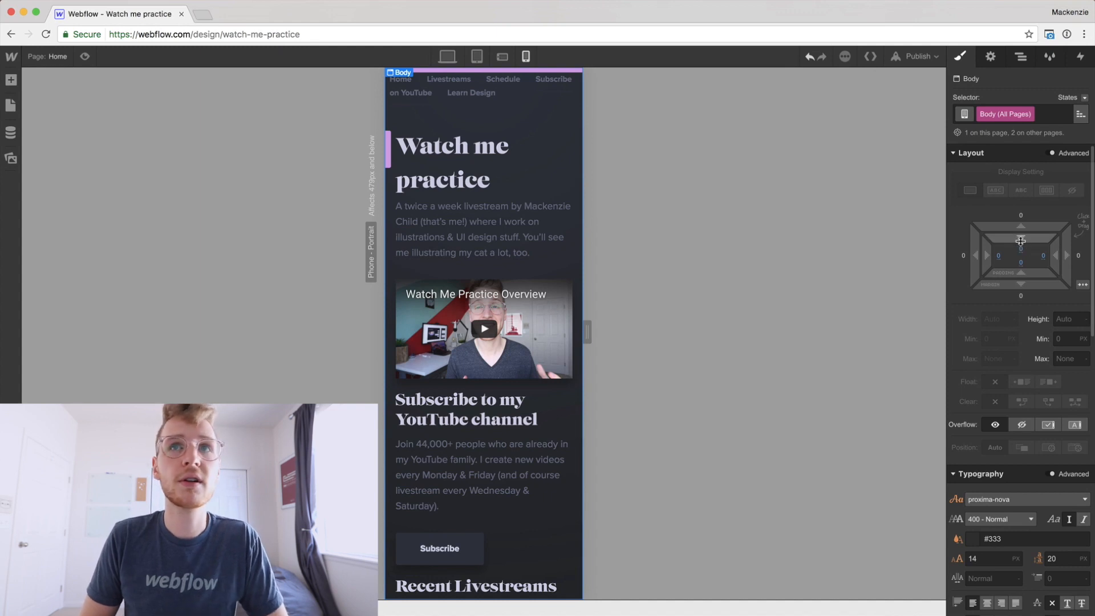
left_click_drag(1021, 241, 1028, 285)
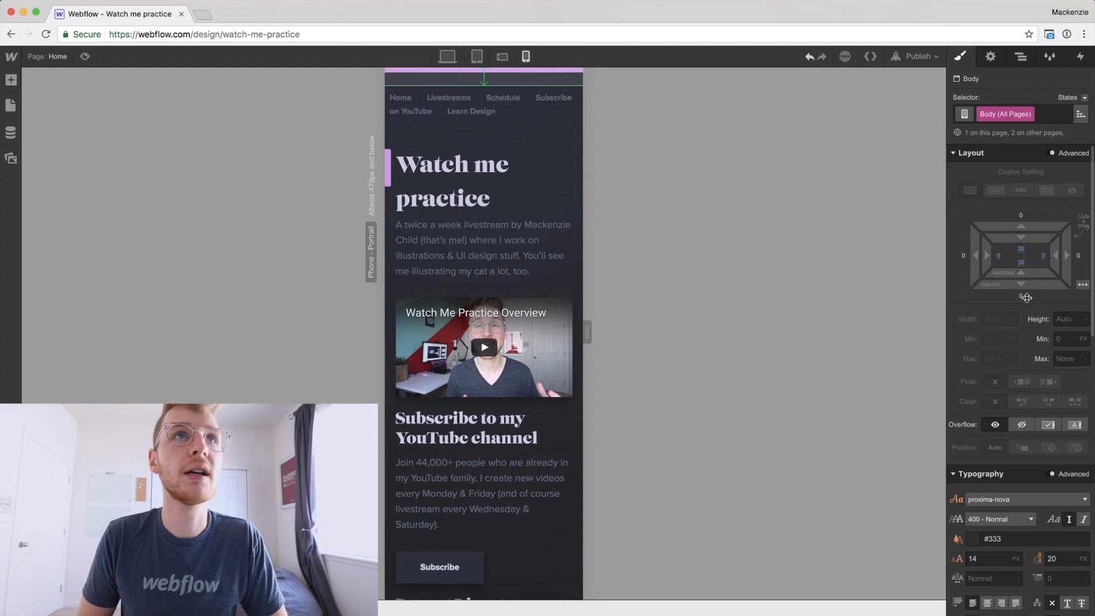
- Add a hideOnMobile combo class to the header's "Subscribe on YouTube" link and set its display to none
double_click(546, 103)
left_click(547, 101)
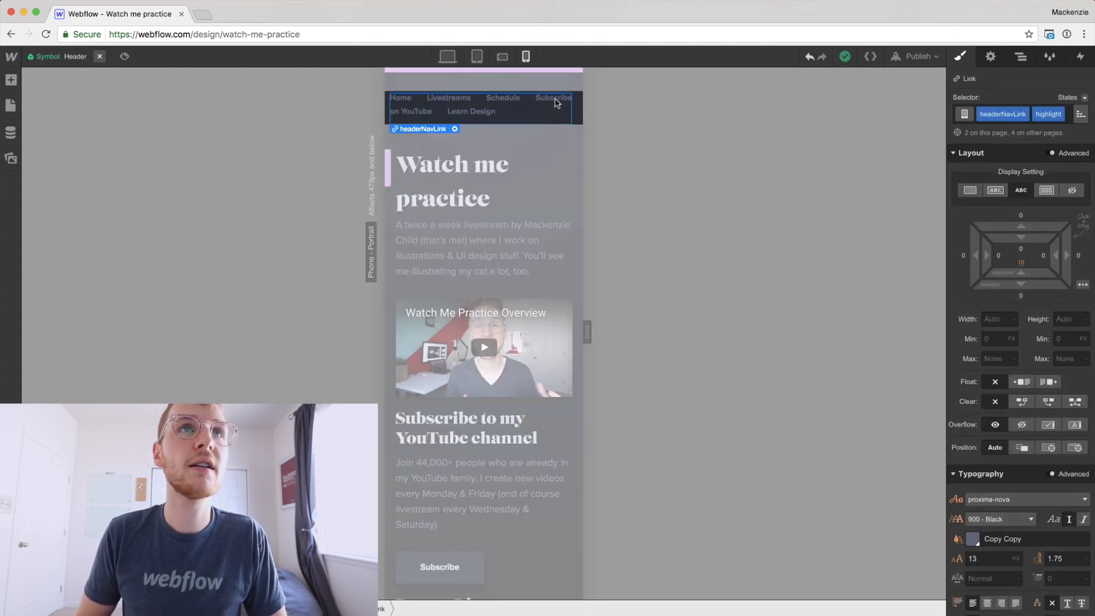
double_click(546, 99)
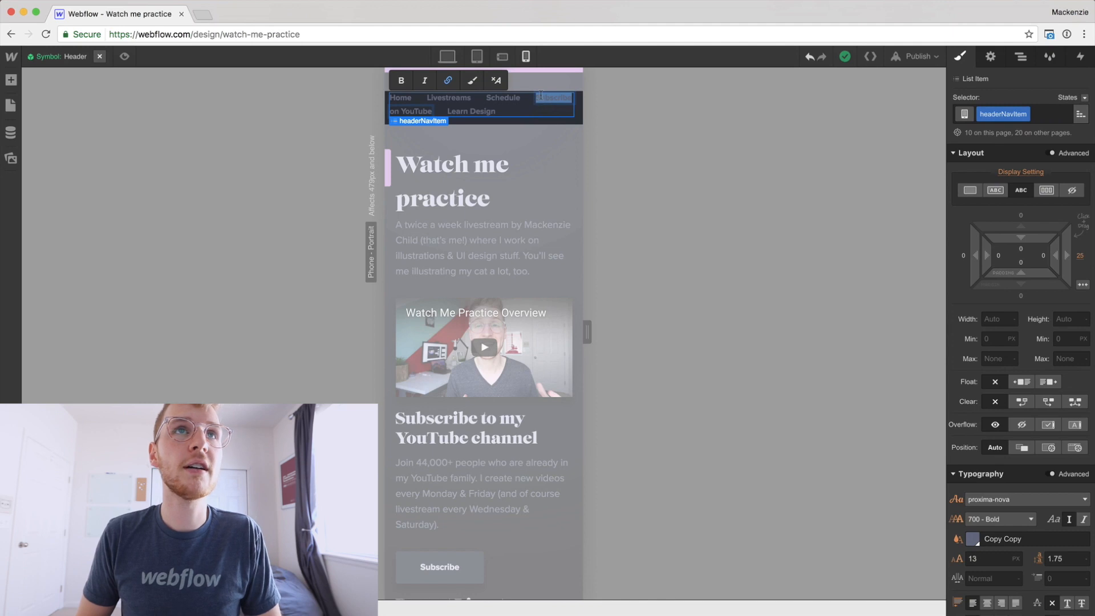
key("Escape")
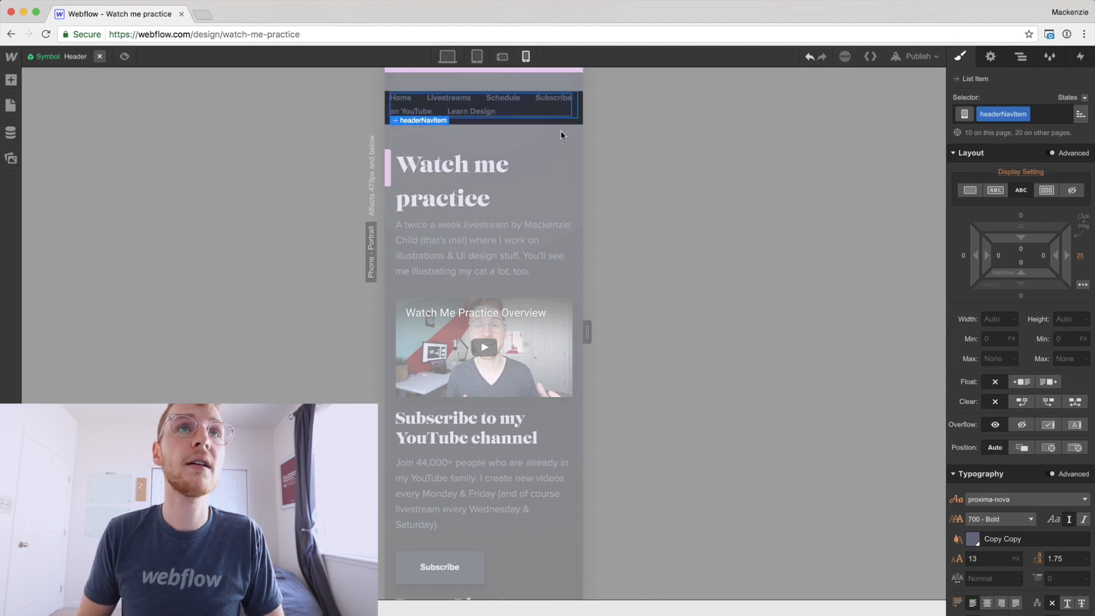
key("super+Return")
type("hideOnMobil")
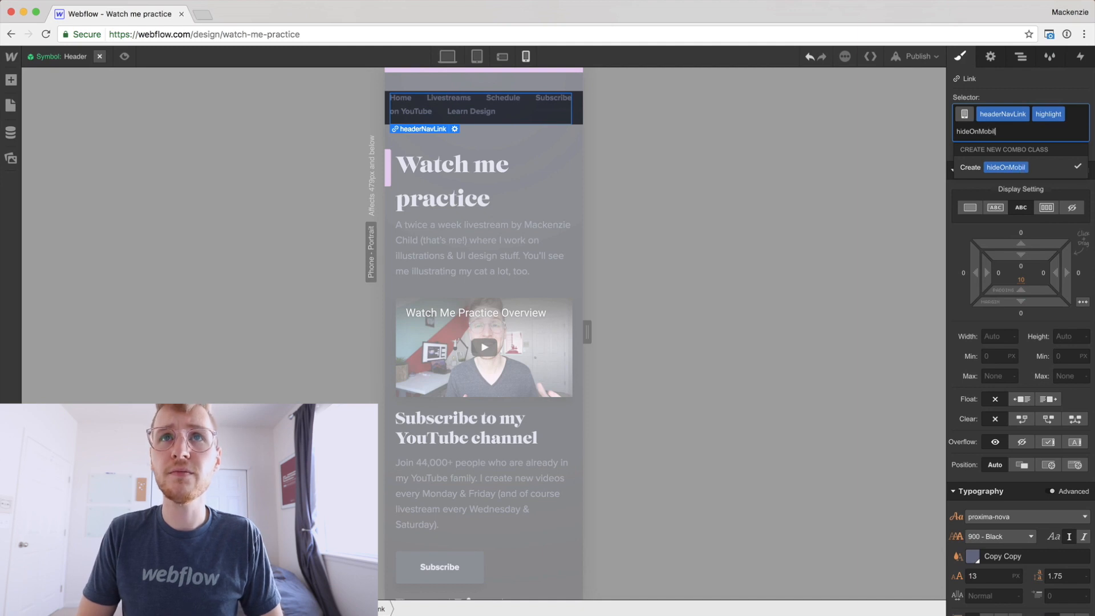
type("e")
key("Return")
left_click(1072, 207)
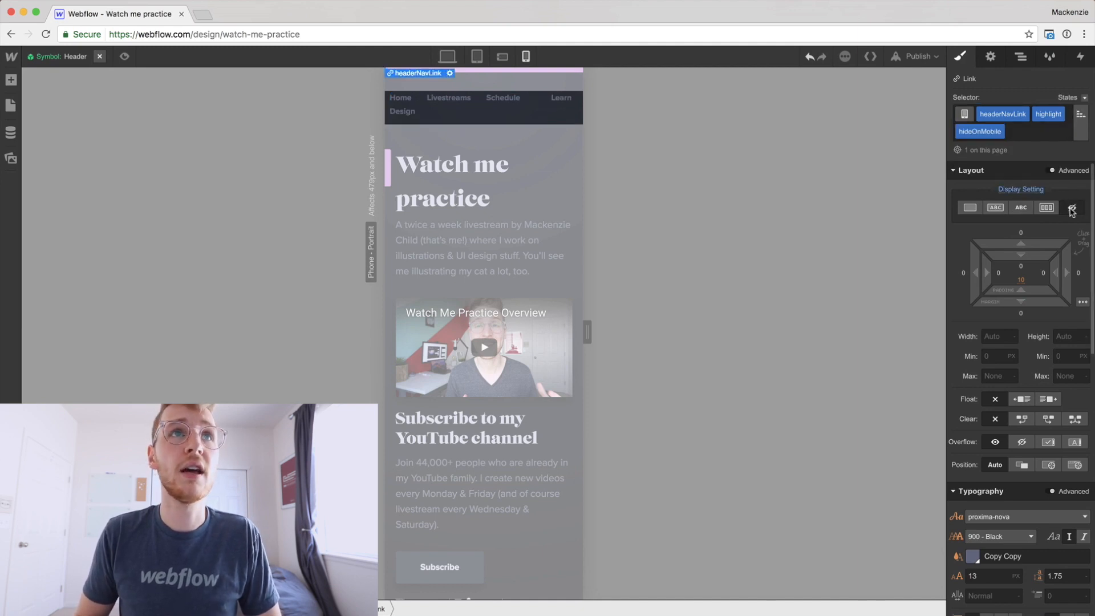
- Add a hideOnMobile combo class to the "Learn Design" link, set its display to none and leave the Header symbol
left_click(554, 103)
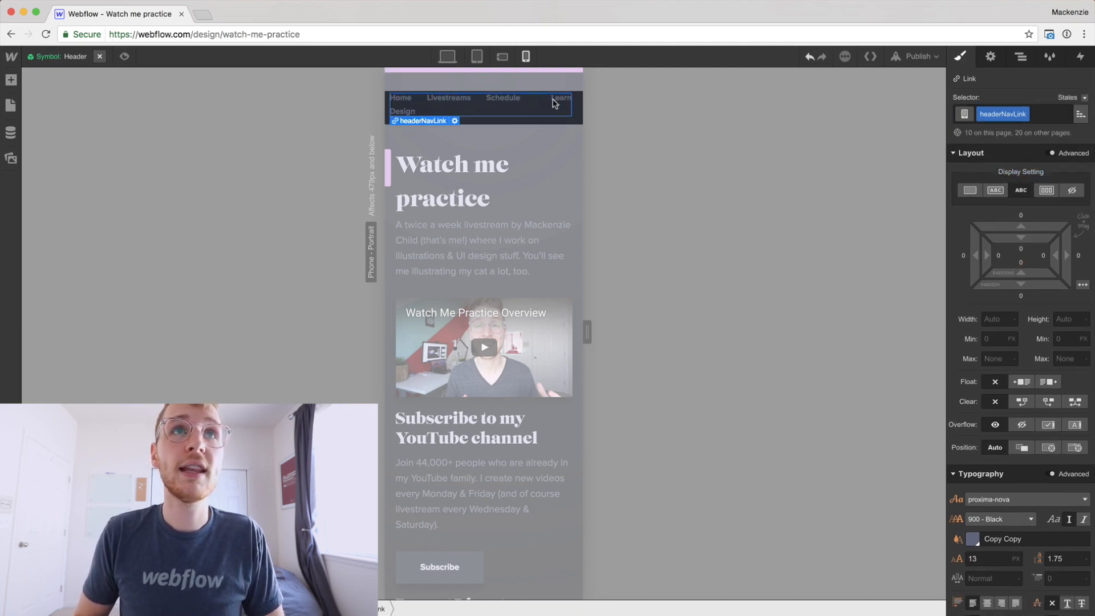
left_click(1046, 112)
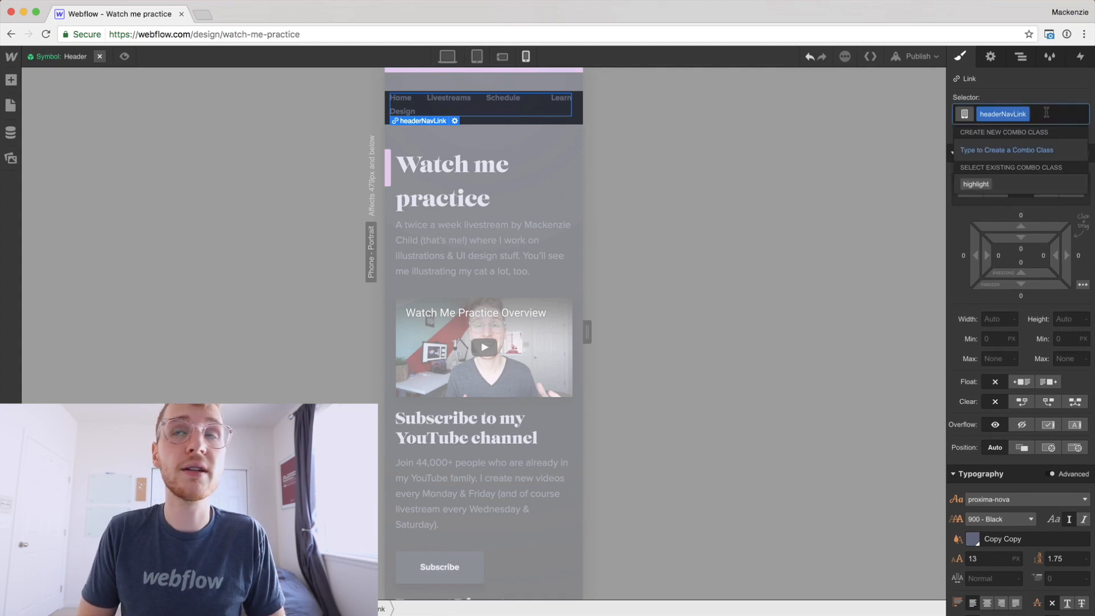
type("hid")
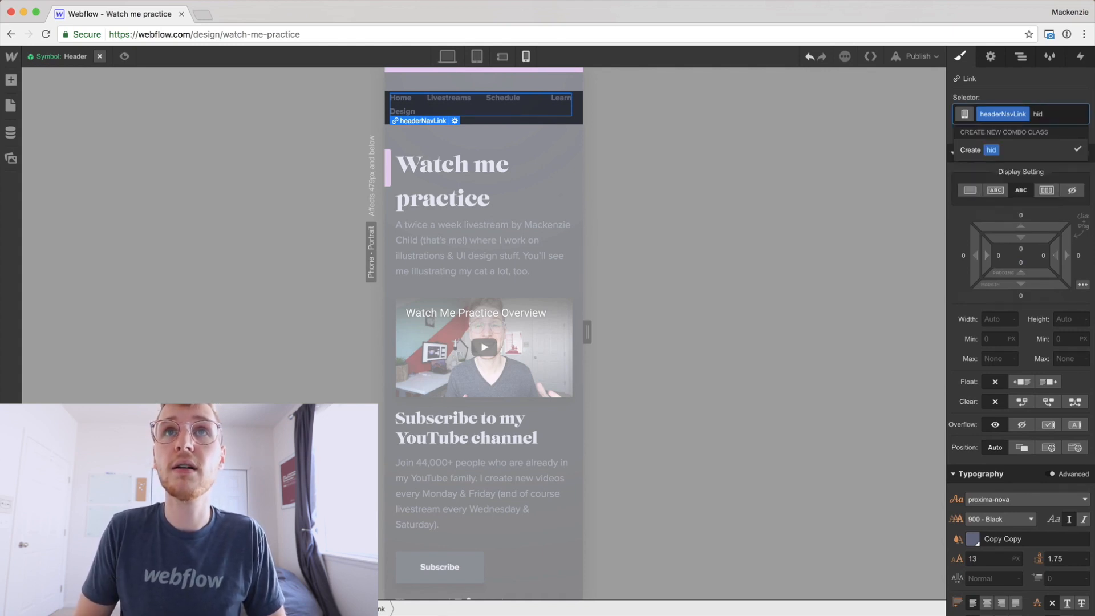
type("eOnMobile")
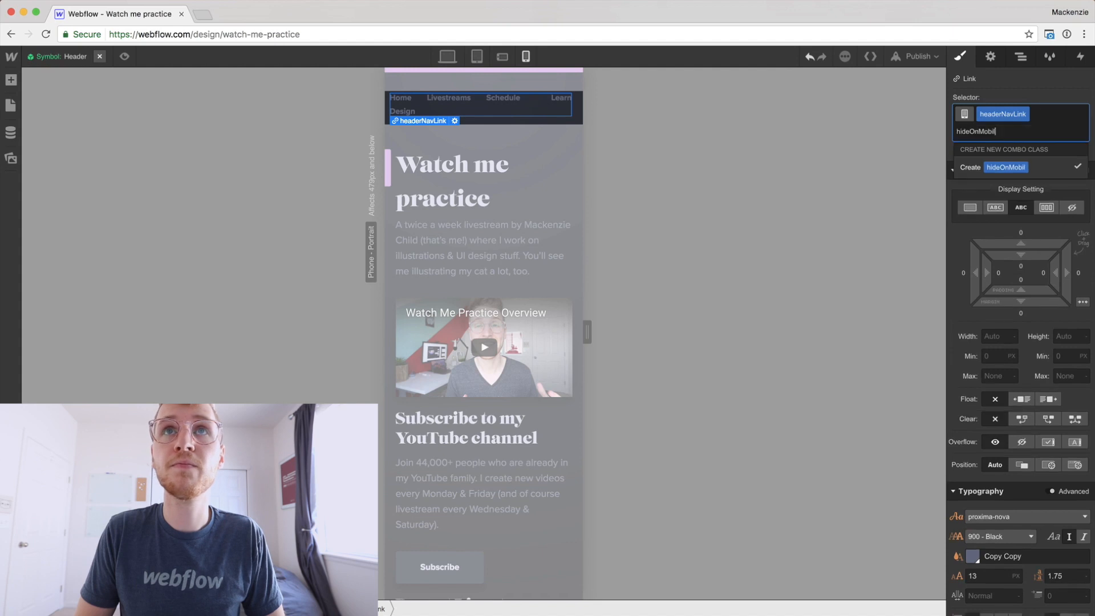
key("Return")
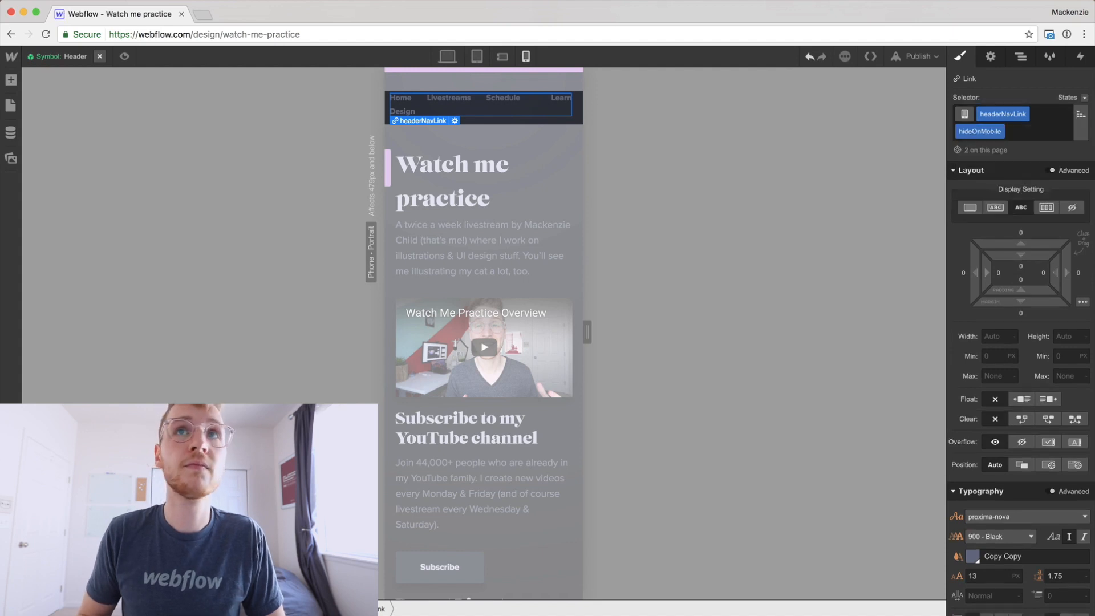
left_click(1072, 207)
left_click(611, 120)
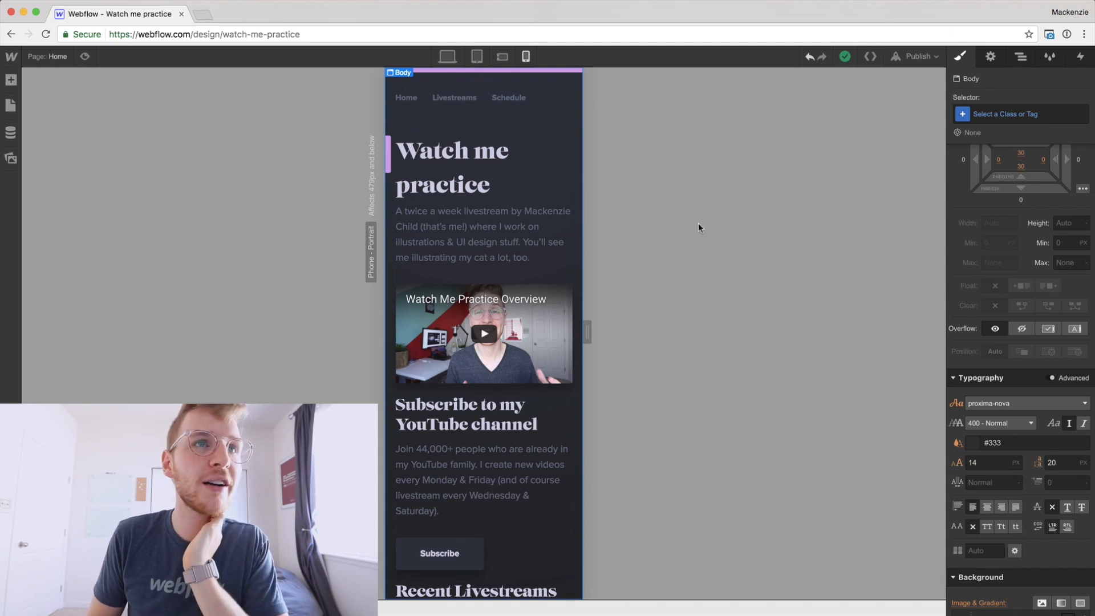
- Set the Footer symbol's copyright item to display block with a right margin of 0, then leave the symbol
scroll(698, 227, "down", 20)
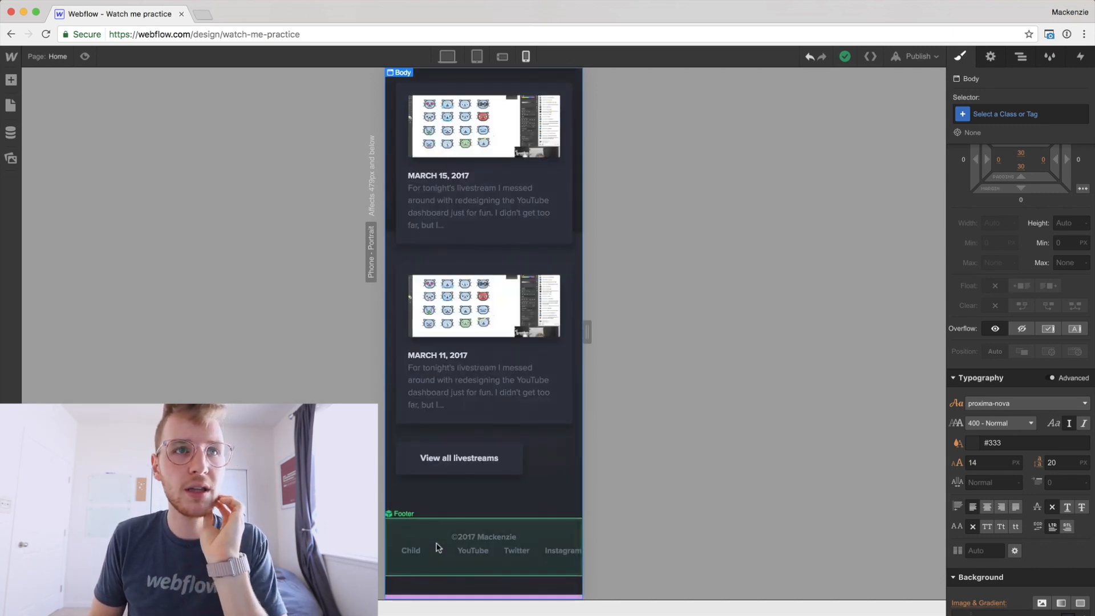
double_click(431, 548)
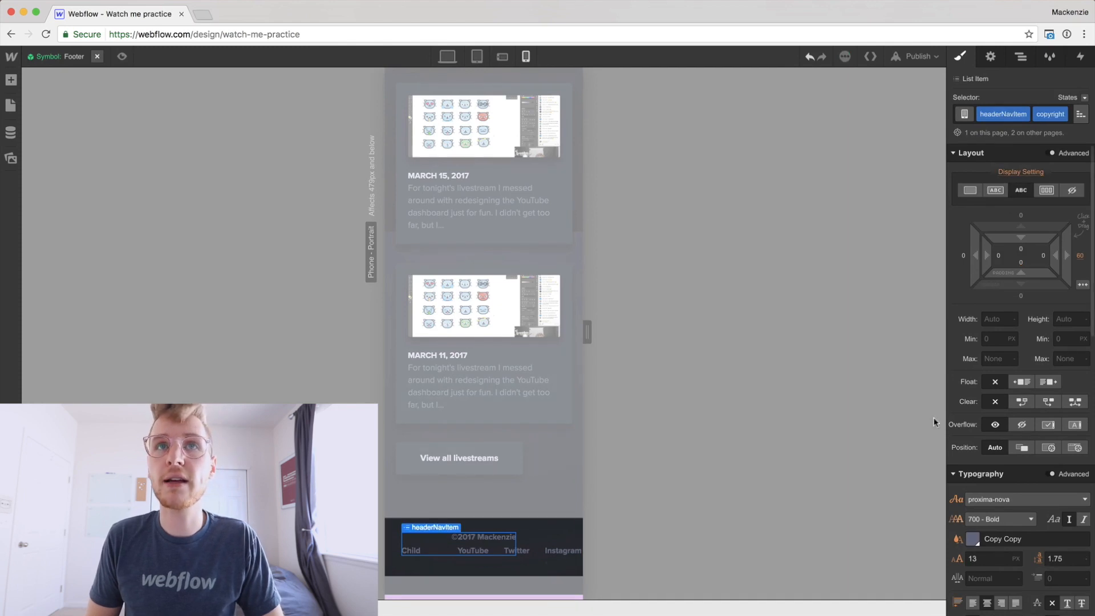
left_click(961, 194)
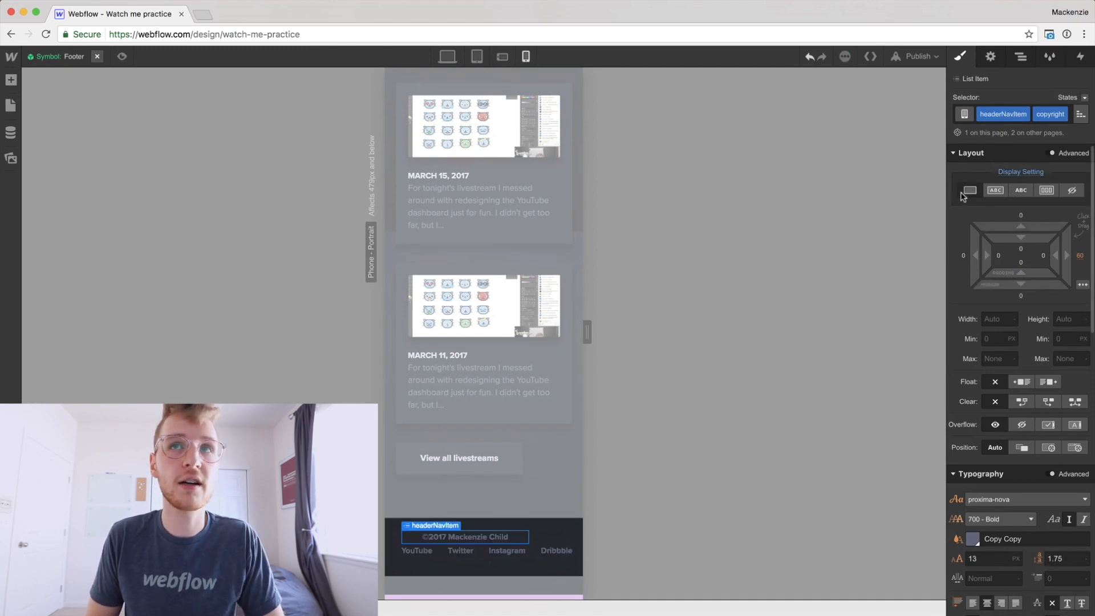
left_click(1080, 257)
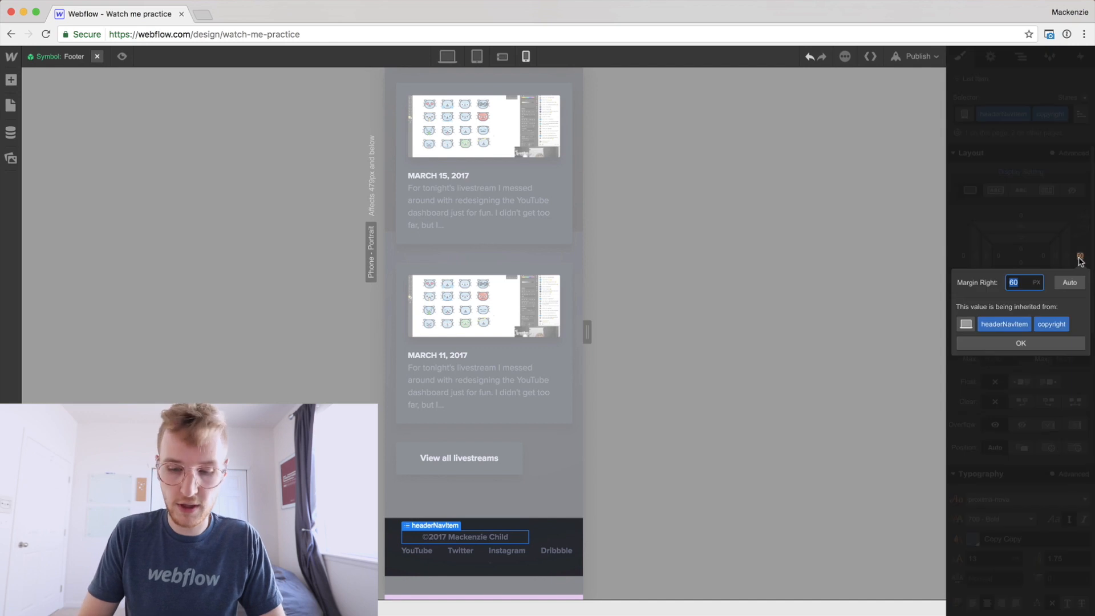
type("0")
key("Return")
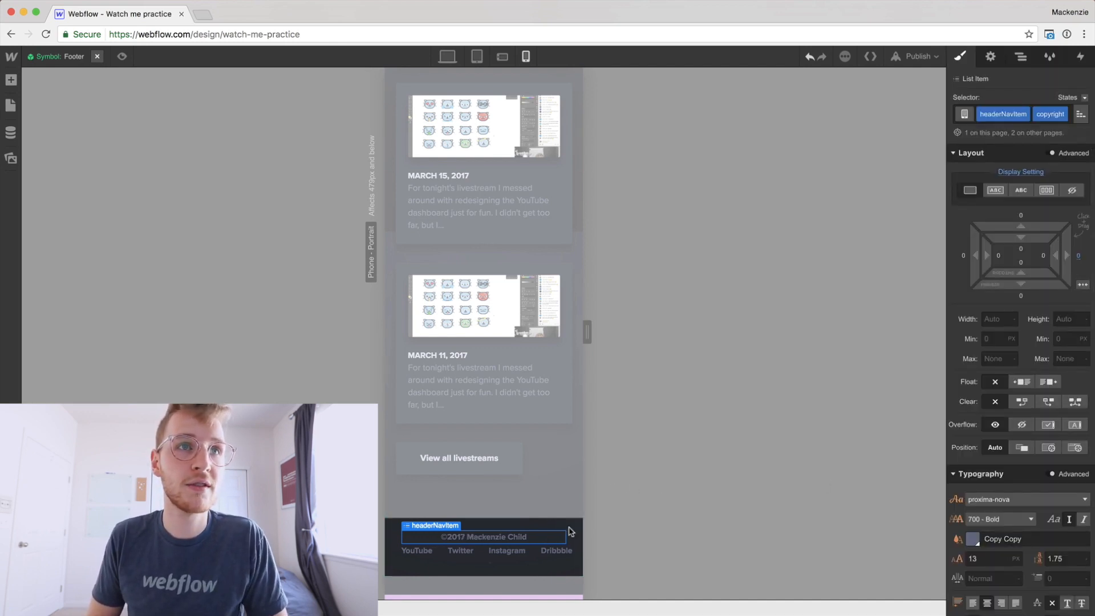
double_click(559, 483)
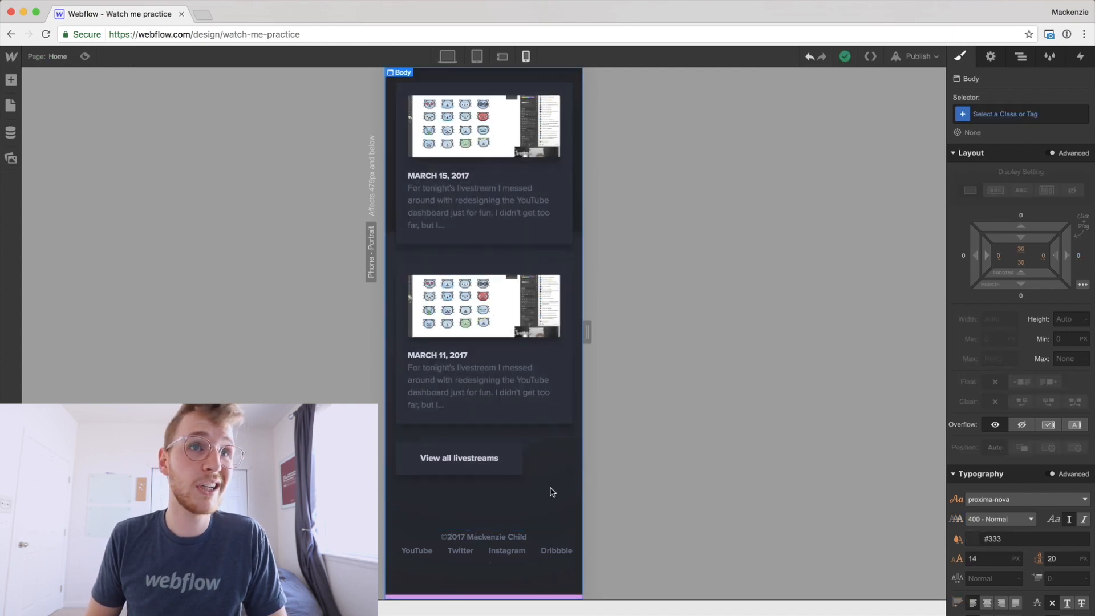
- Open the Livestreams Template page at the tablet breakpoint and stack its columns in the Tablet Portrait layout
left_click(447, 55)
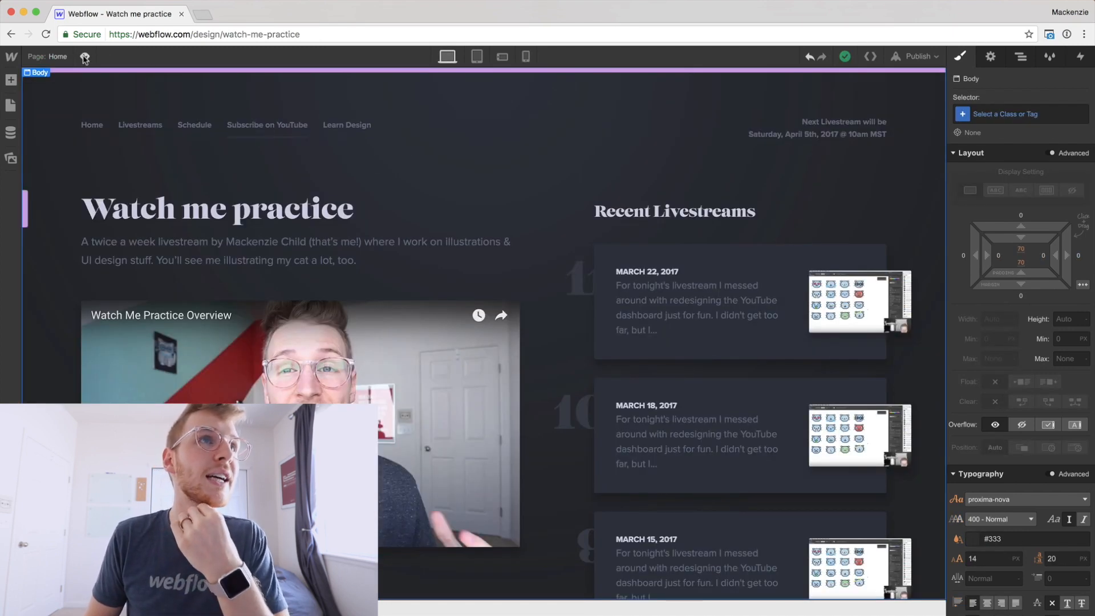
left_click(57, 57)
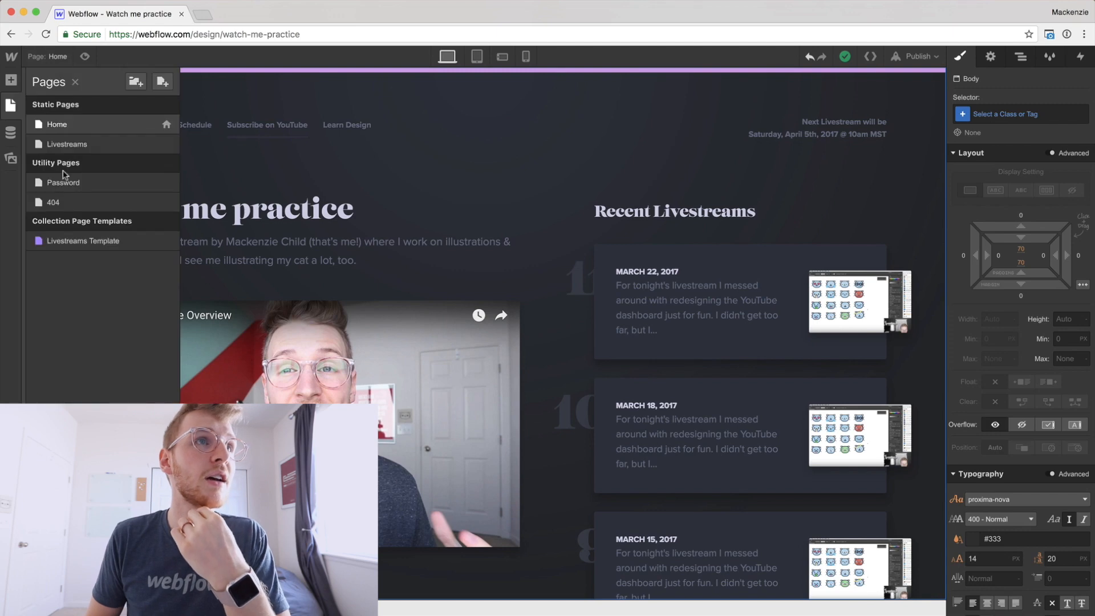
left_click(71, 244)
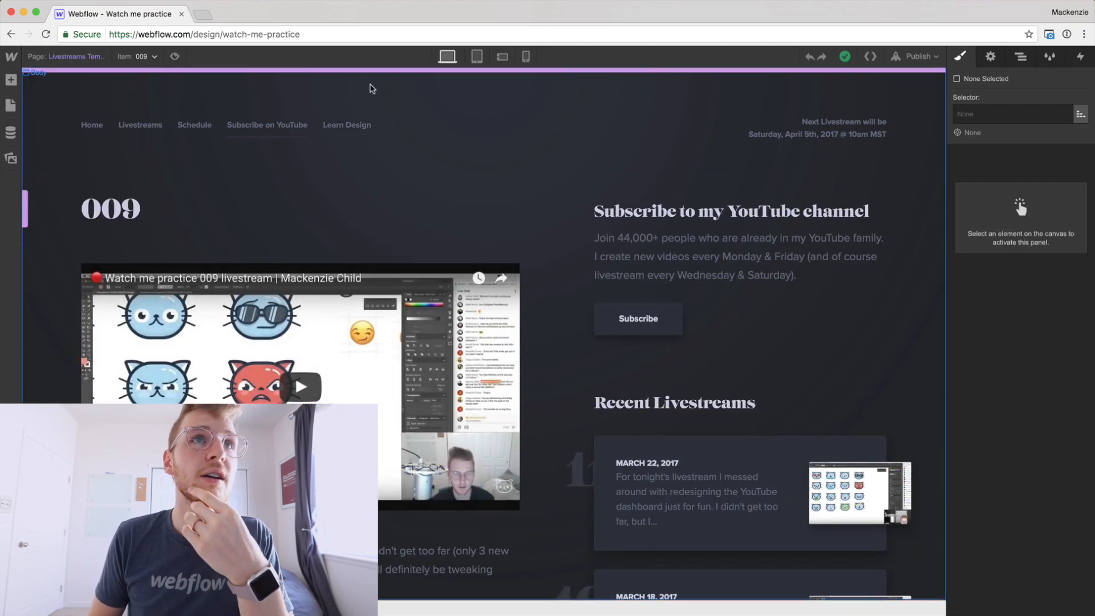
left_click(477, 56)
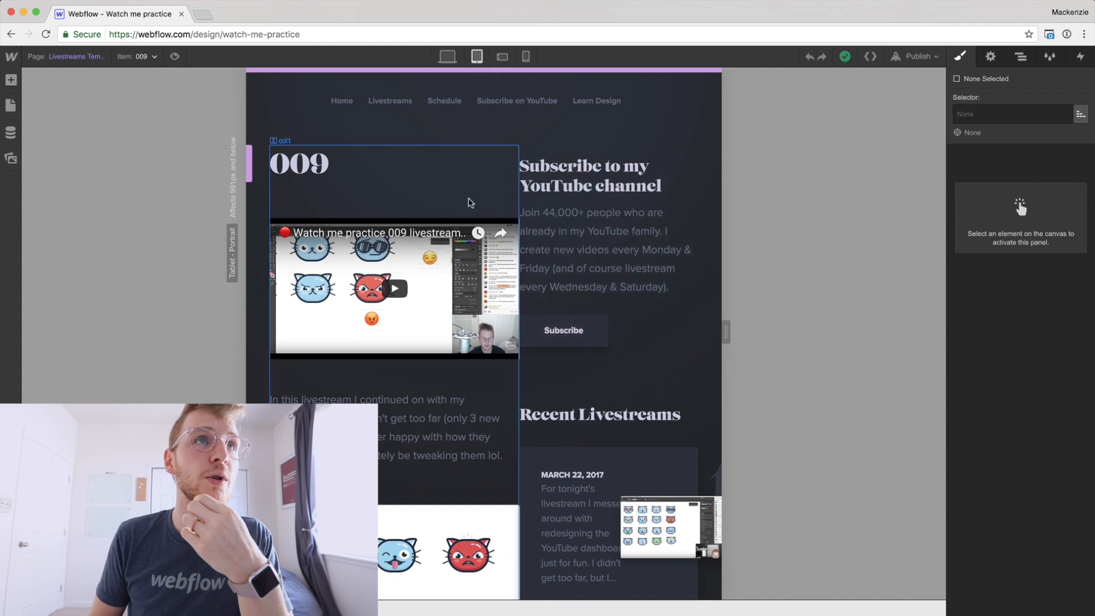
left_click(671, 200)
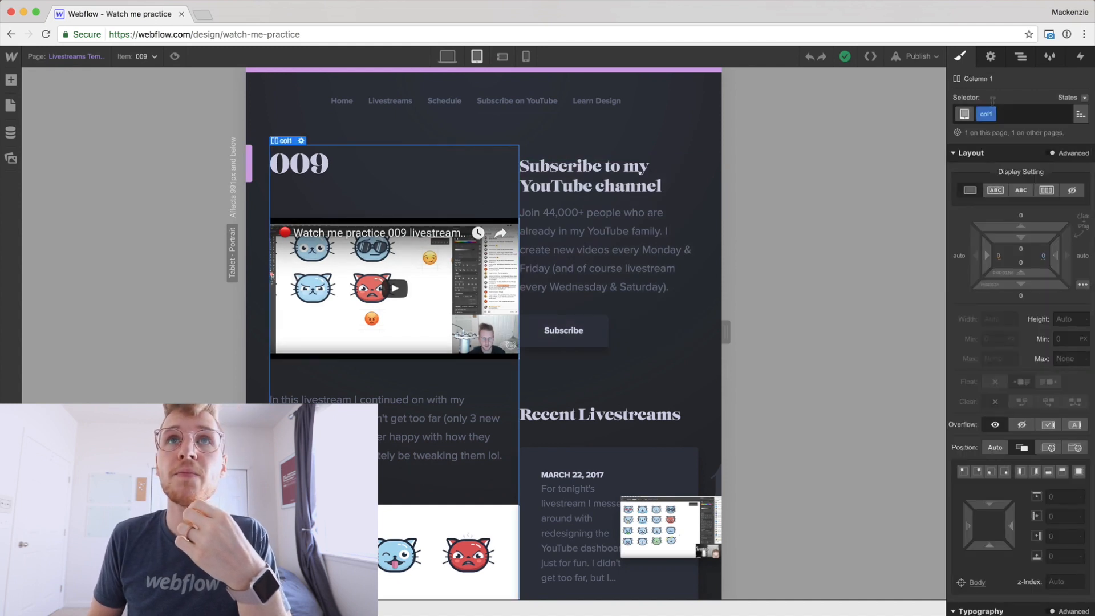
left_click(991, 57)
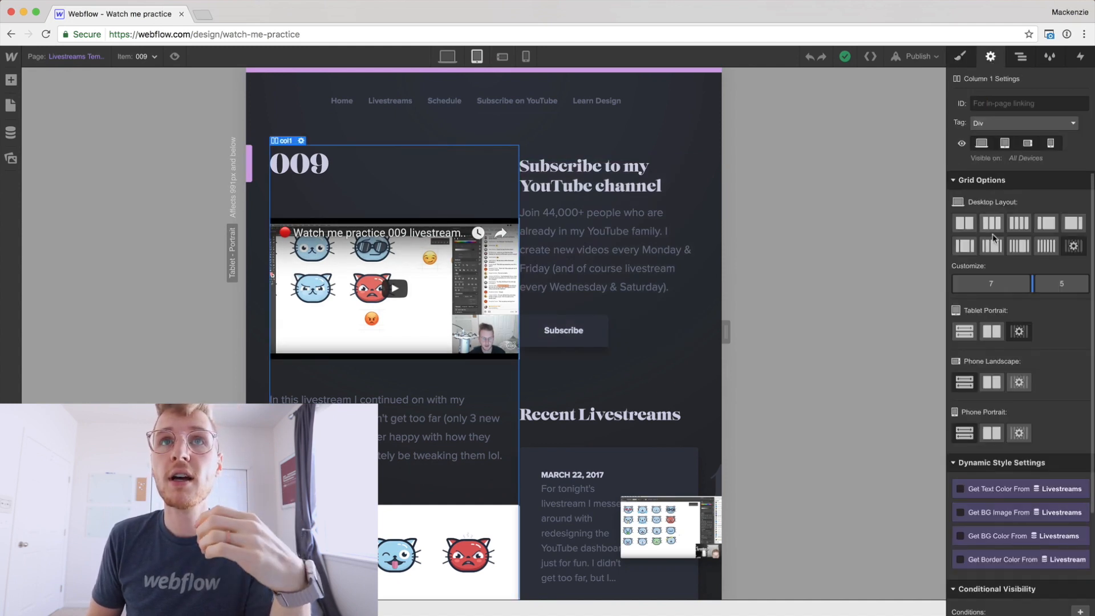
left_click(964, 332)
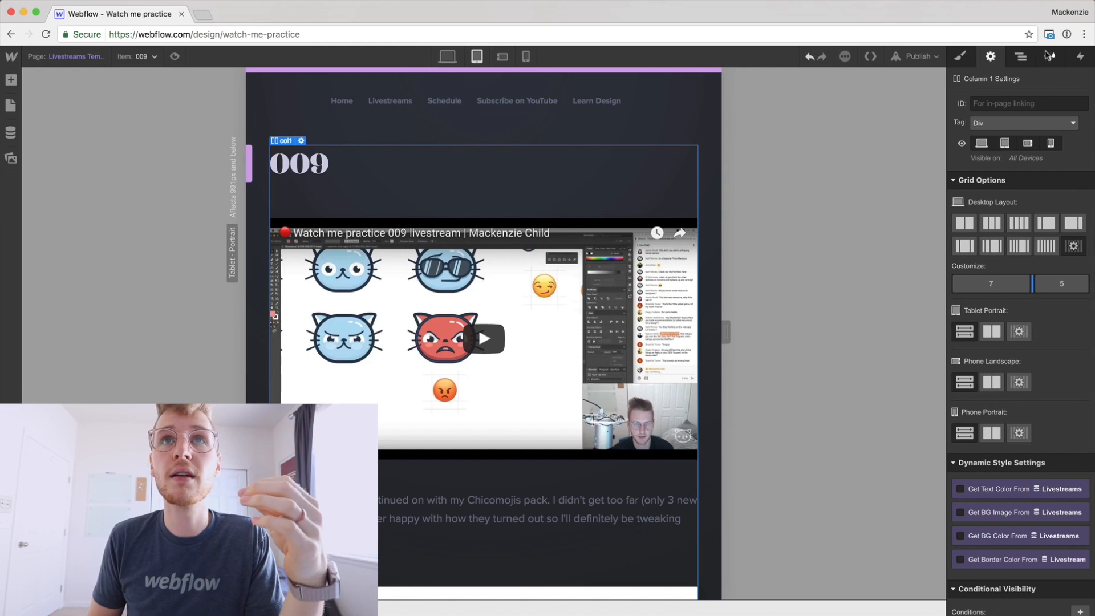
key("s")
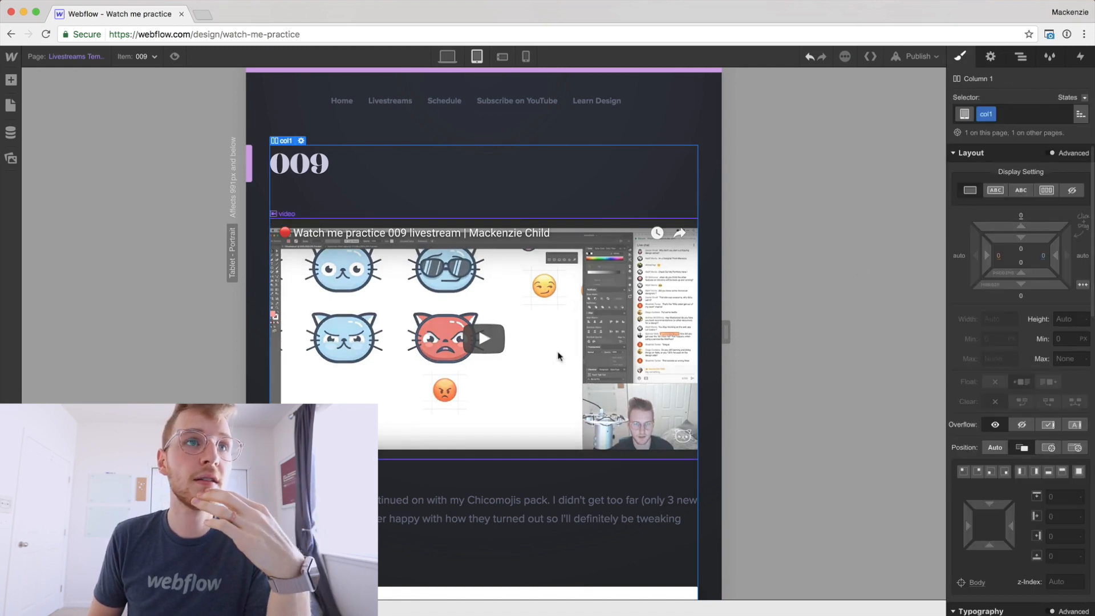
- Examine the Livestreams Template page's content, Recent Livestreams list and footer at the tablet and phone landscape breakpoints
scroll(557, 357, "down", 10)
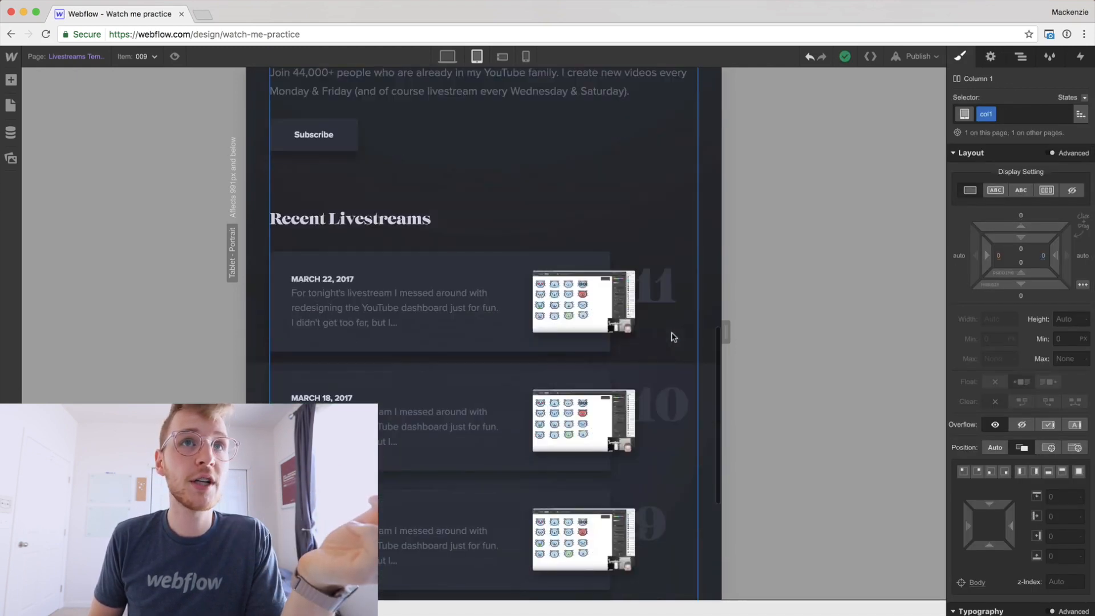
scroll(674, 337, "down", 5)
scroll(674, 337, "up", 13)
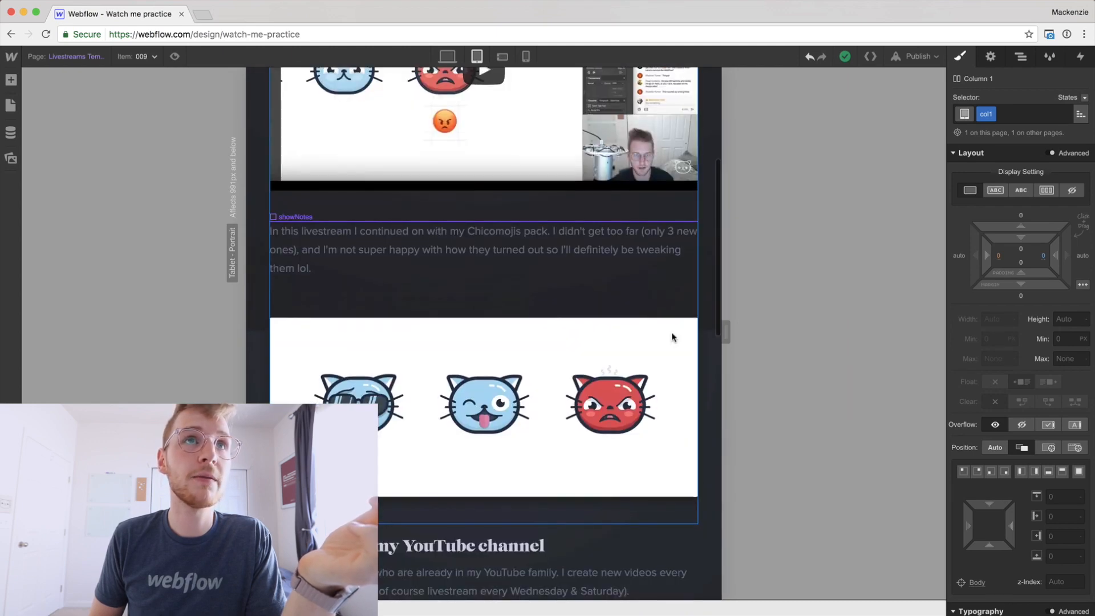
scroll(672, 337, "up", 5)
left_click(502, 56)
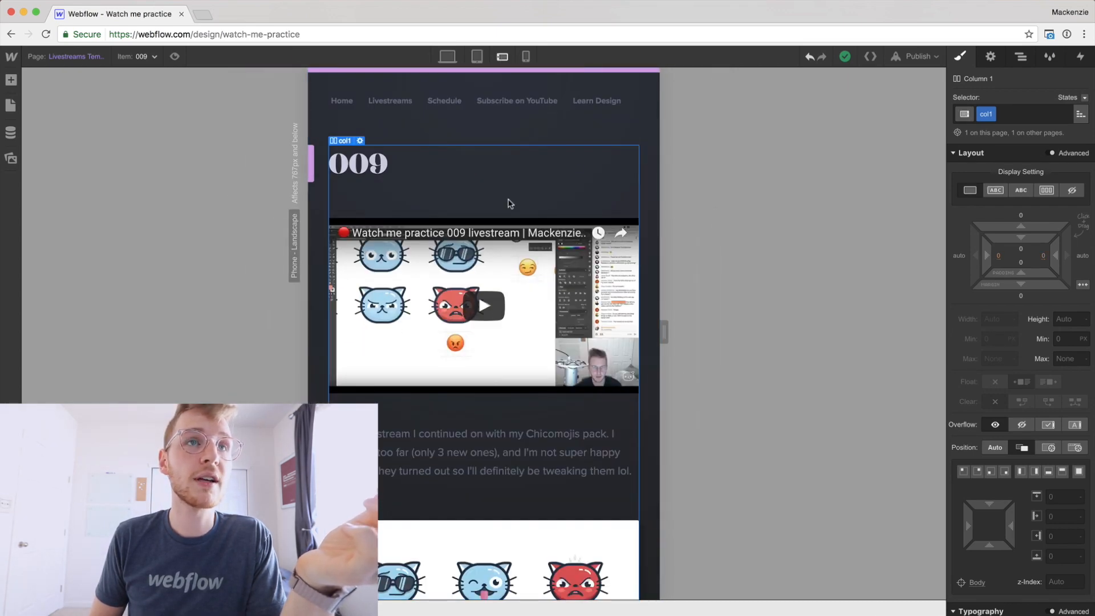
scroll(509, 203, "down", 10)
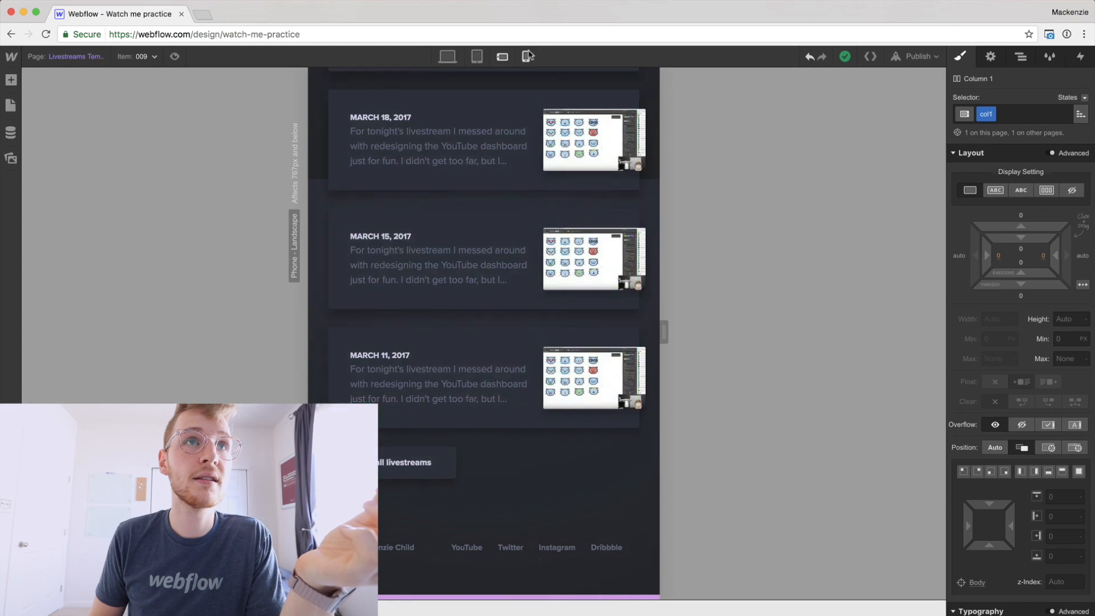
- Check the Livestreams Template page's layout at the phone portrait breakpoint
key("shift+4")
scroll(543, 192, "up", 10)
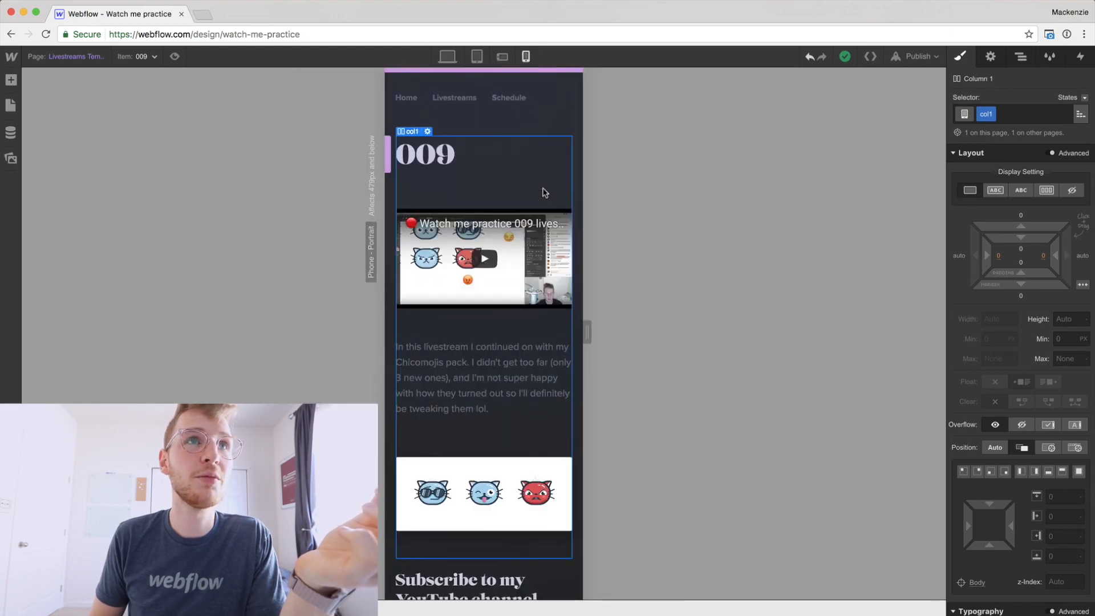
scroll(542, 190, "down", 5)
- Open the static Livestreams page and display it at the tablet breakpoint
key("shift+1")
left_click(87, 55)
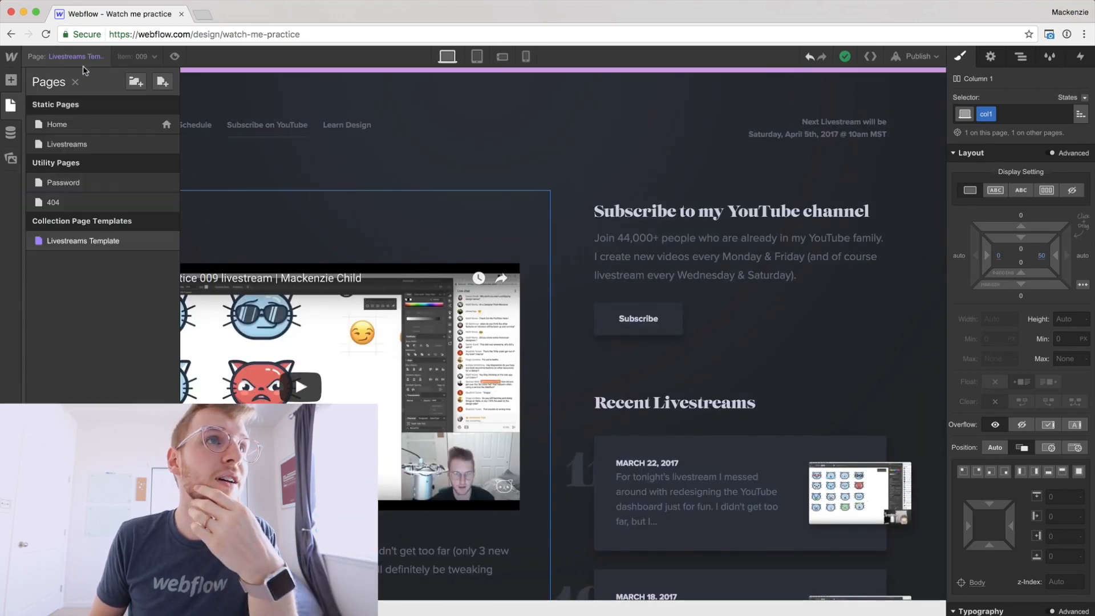
left_click(73, 146)
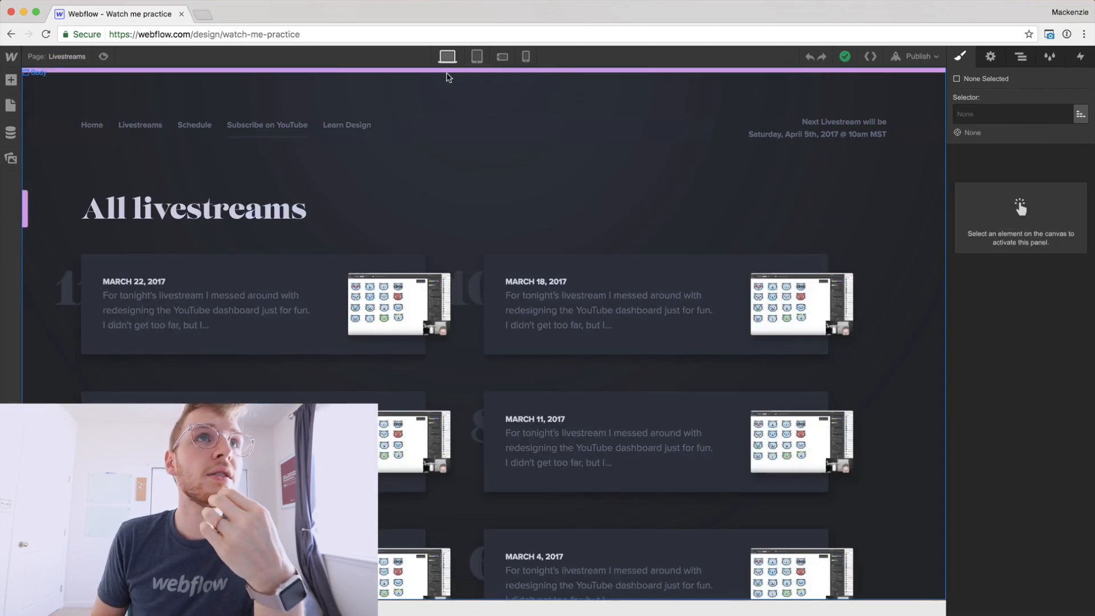
left_click(477, 57)
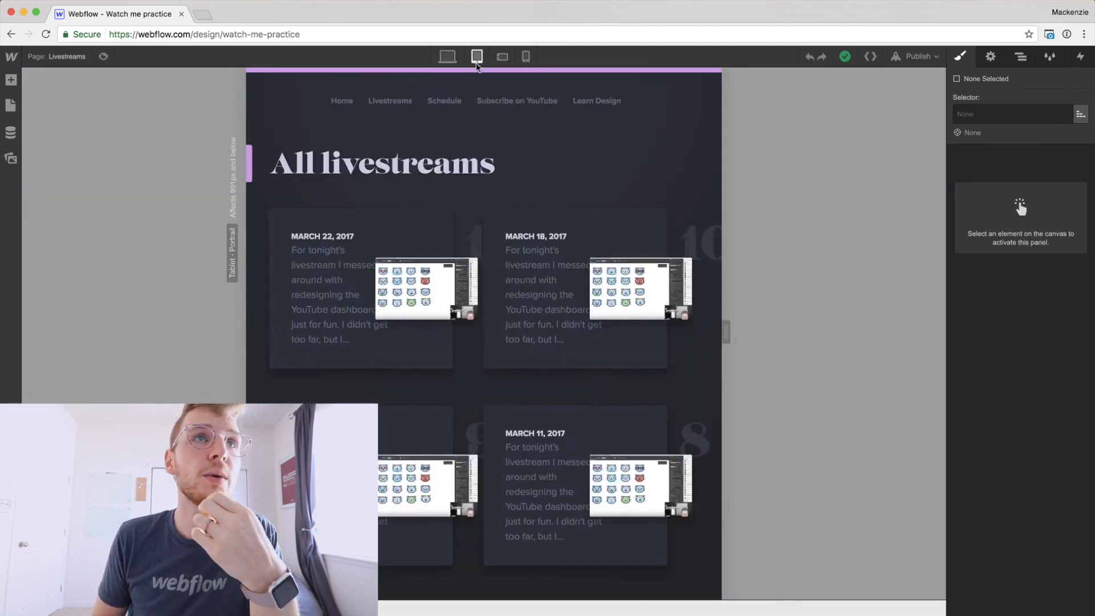
- Set the width of the livestreamWrapper list item to 100% at the tablet breakpoint
left_click(429, 222)
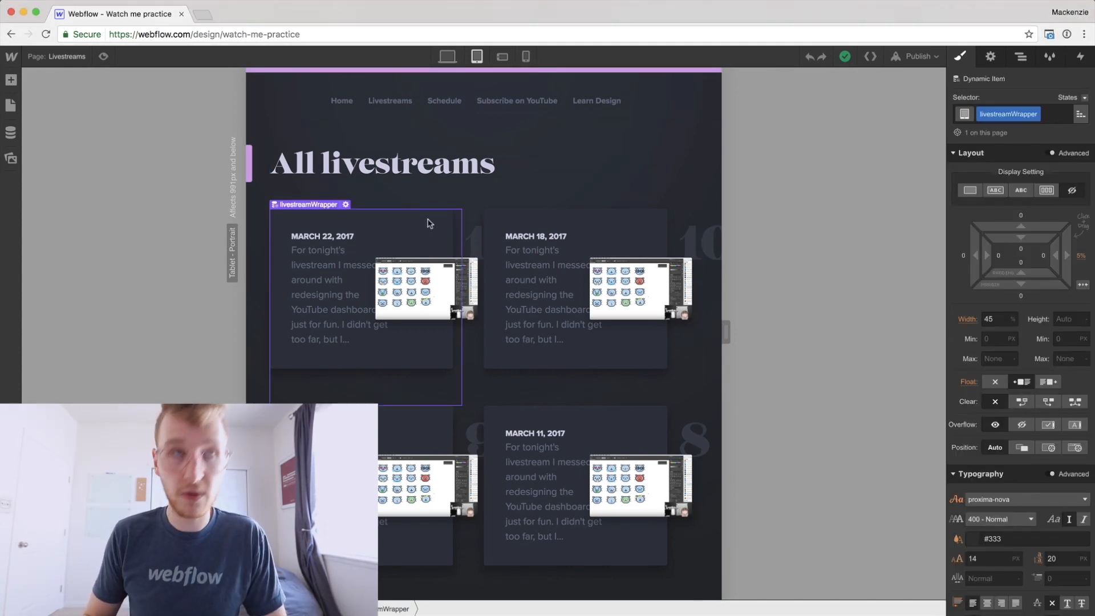
left_click(356, 224)
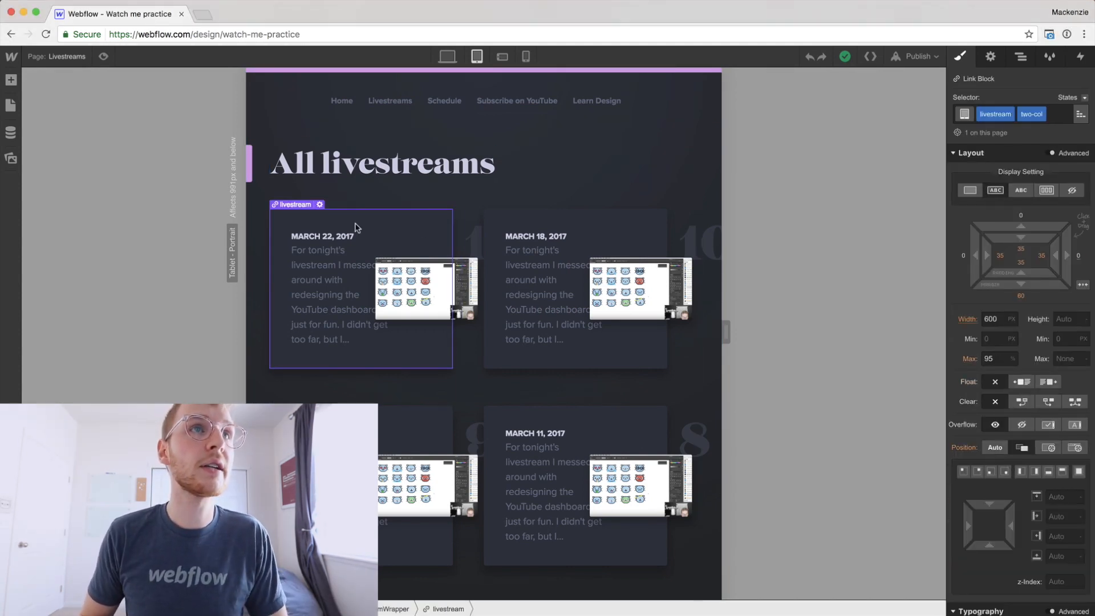
key("Up")
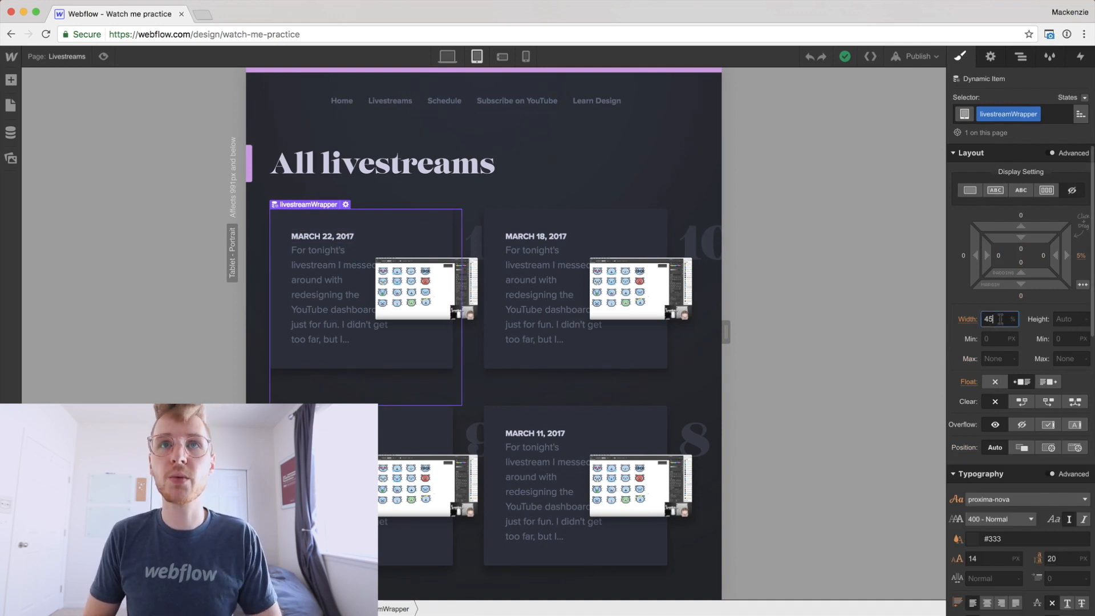
type("100%")
key("Return")
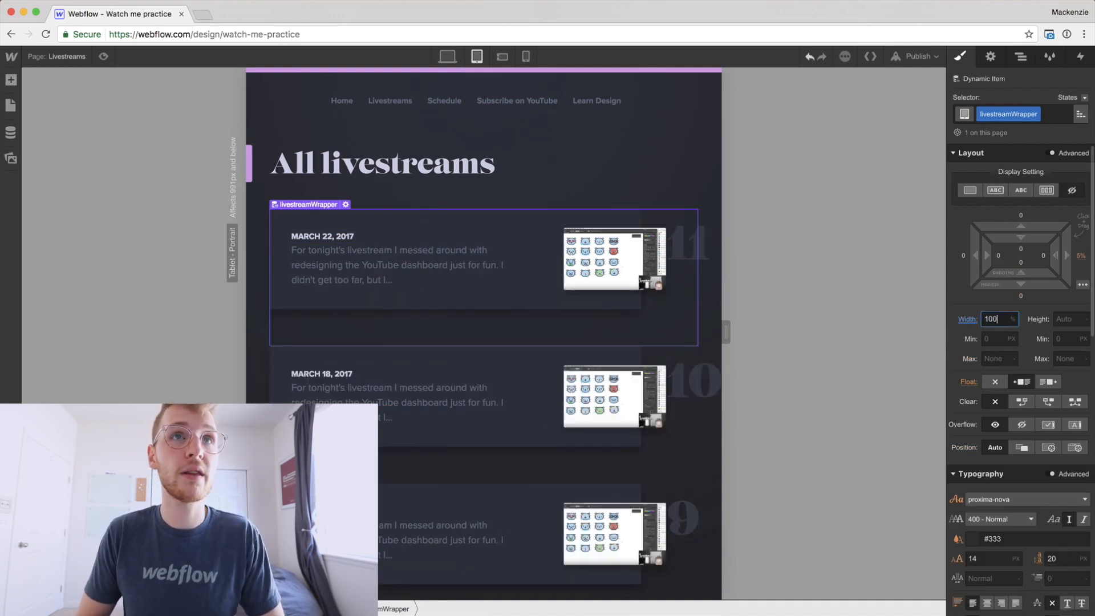
- Remove the livestreamWrapper item's float and set its right margin to 0%
left_click(990, 382)
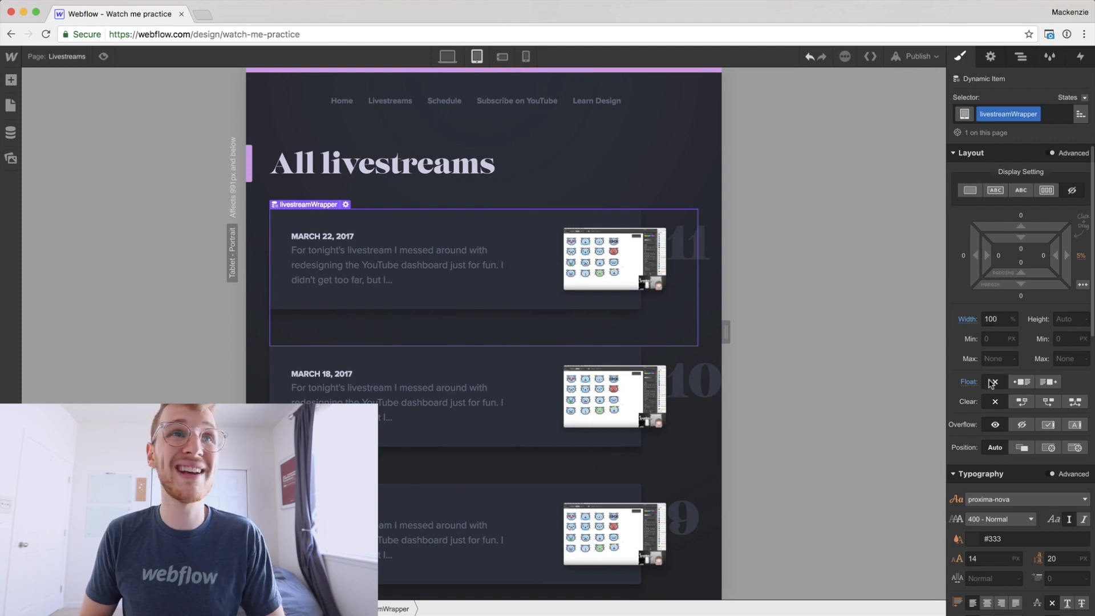
left_click(1080, 258)
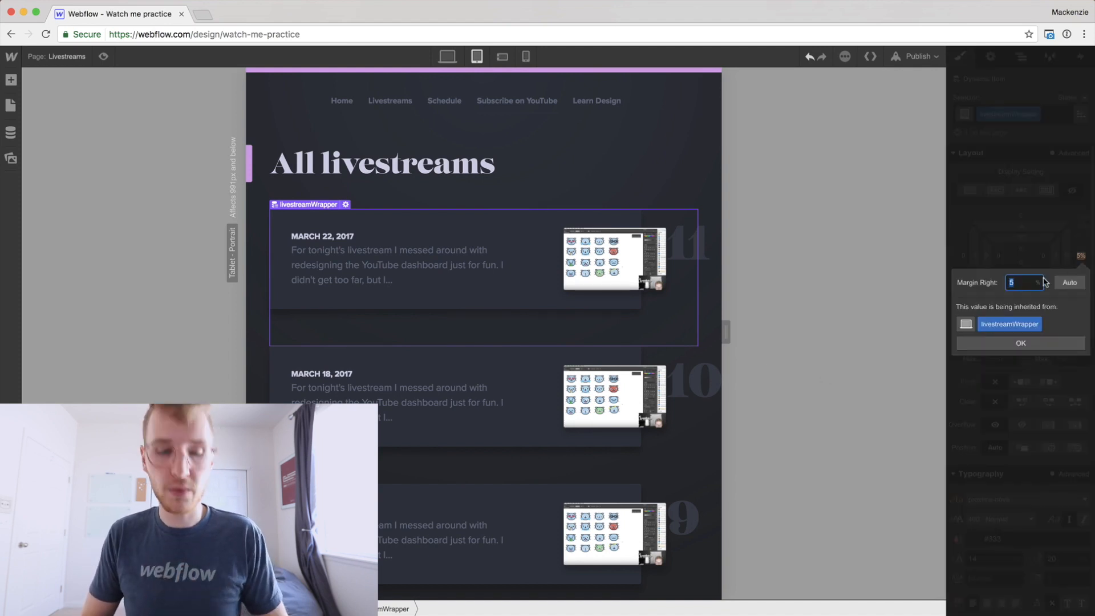
key("Return")
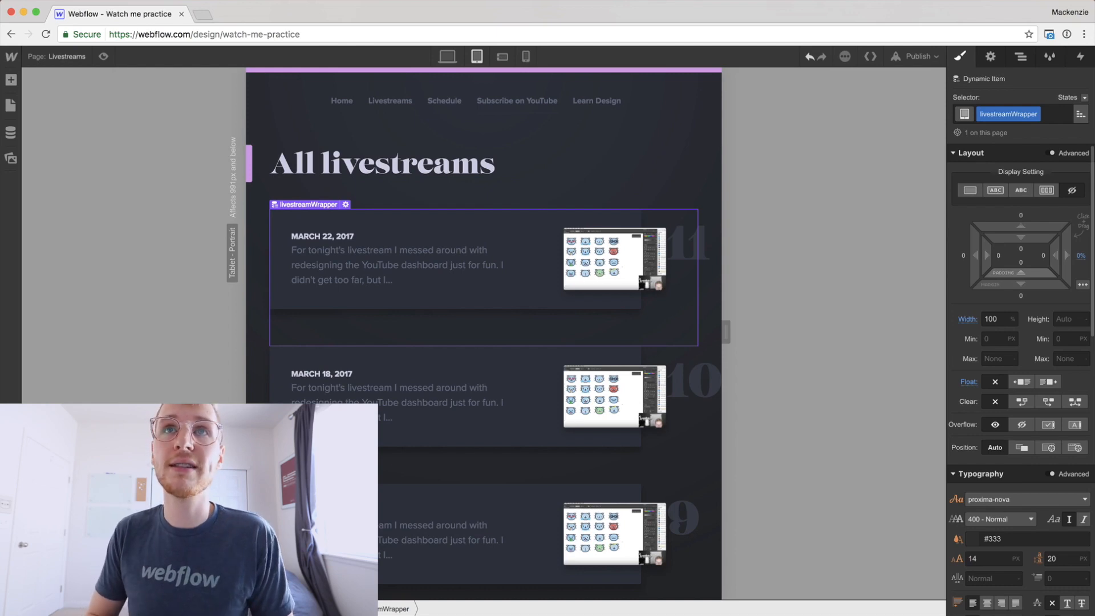
- Examine the All livestreams list at the tablet, phone landscape and phone portrait breakpoints
scroll(641, 151, "down", 10)
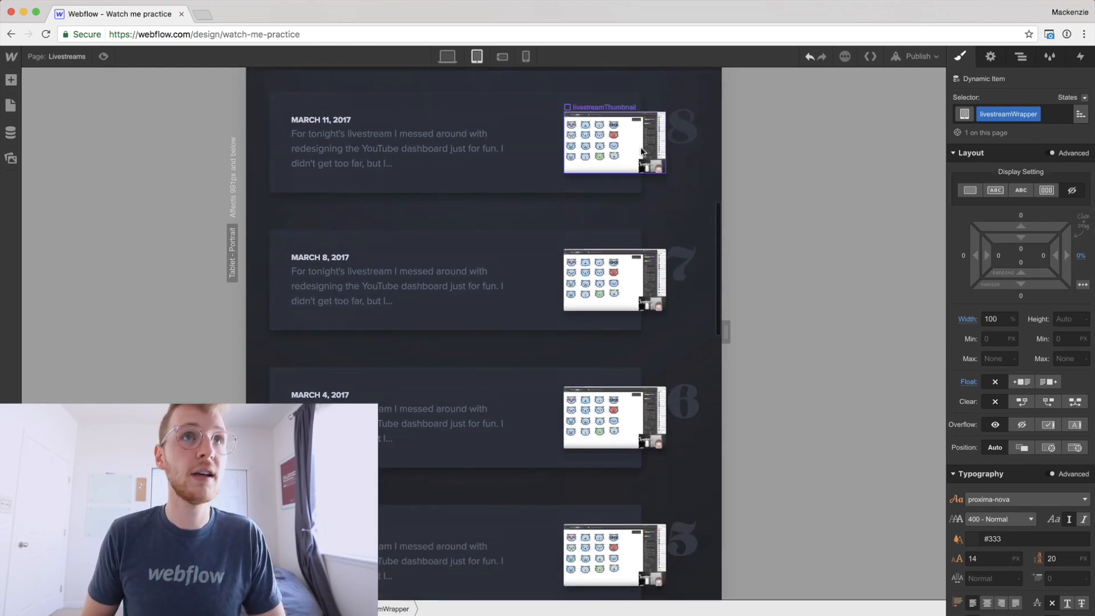
scroll(642, 151, "up", 10)
left_click(503, 57)
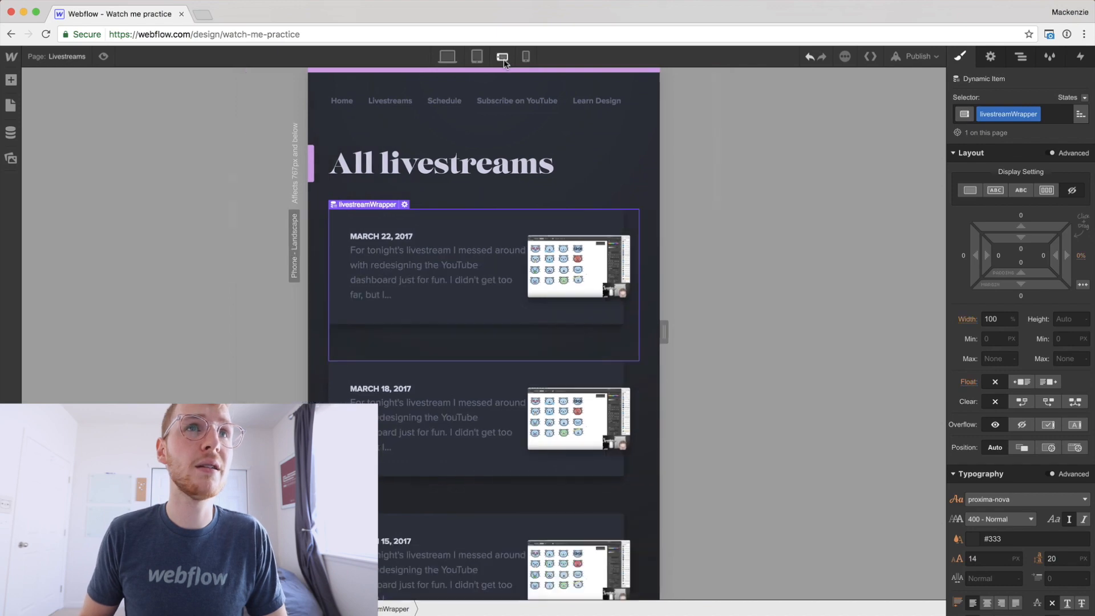
scroll(535, 181, "down", 10)
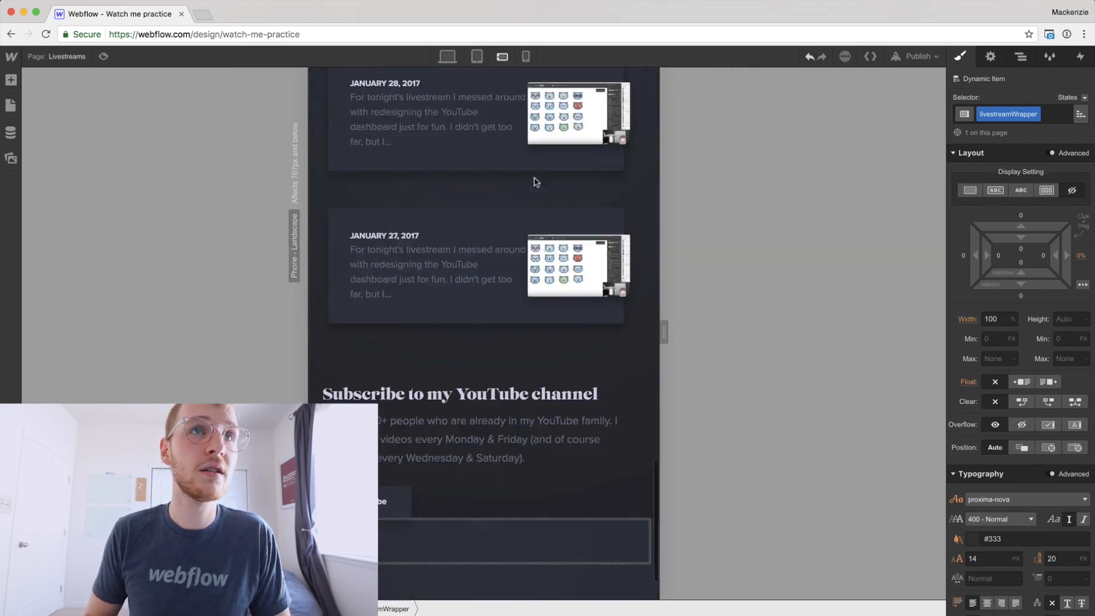
scroll(534, 181, "up", 15)
left_click(526, 57)
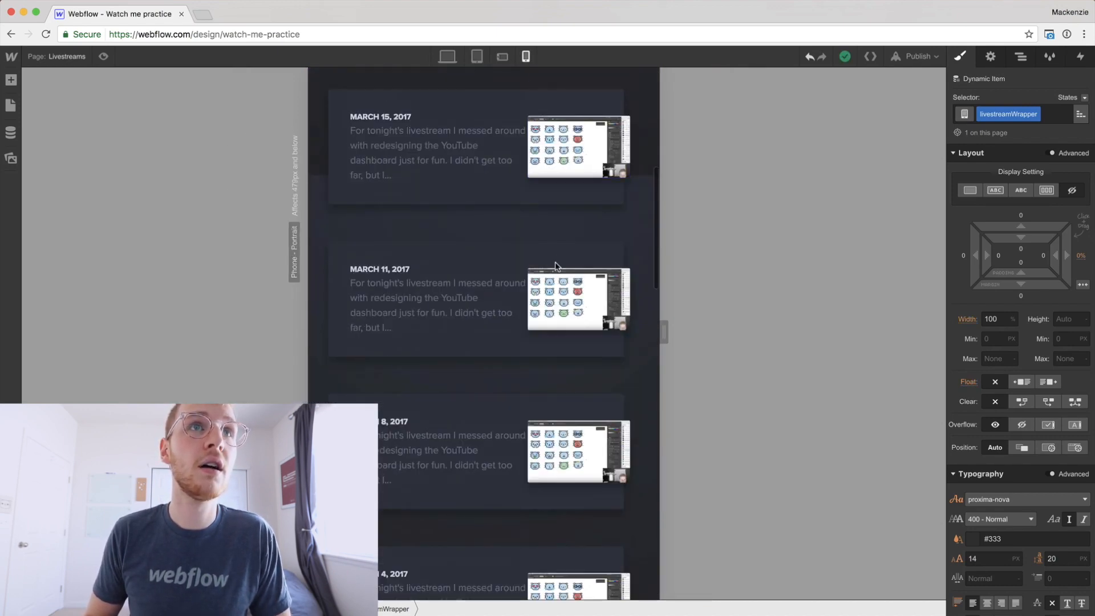
scroll(557, 266, "down", 15)
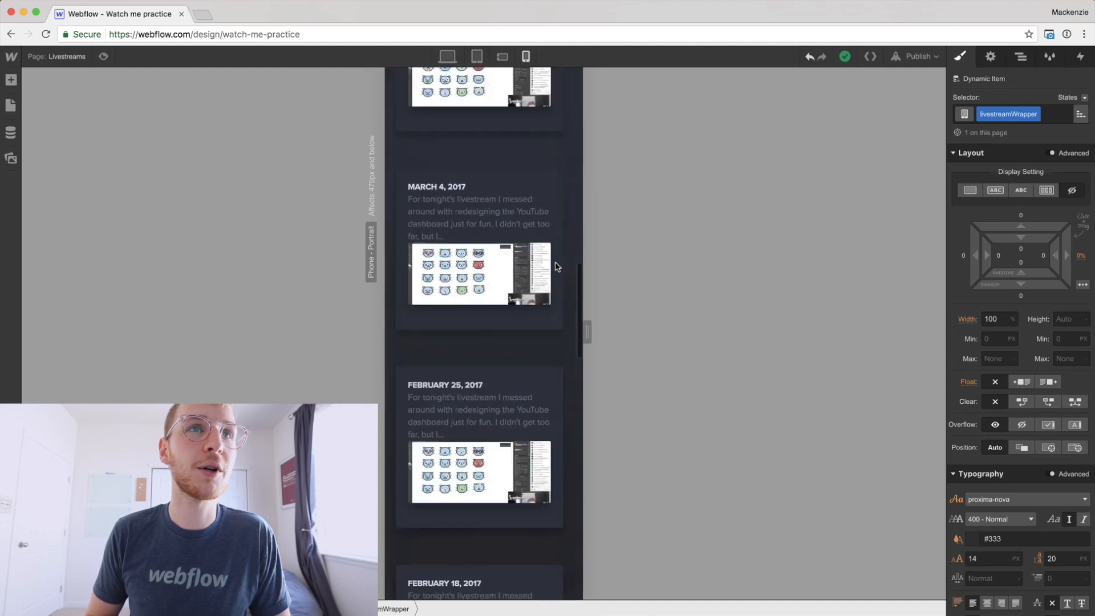
scroll(557, 266, "up", 15)
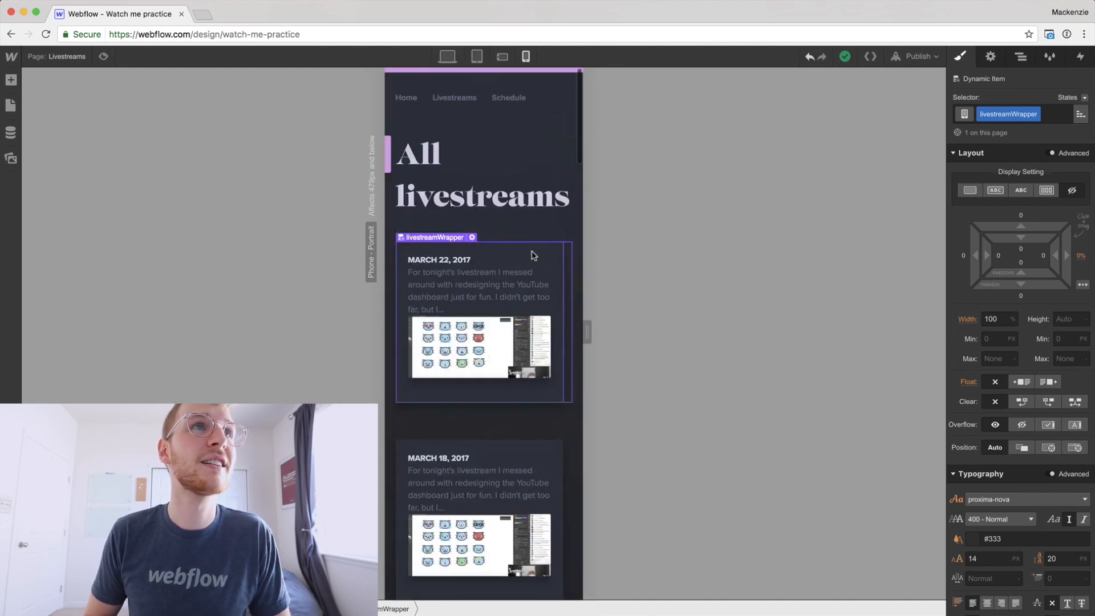
- Preview the Livestreams page at desktop size and publish the site to its webflow.io subdomain
left_click(103, 56)
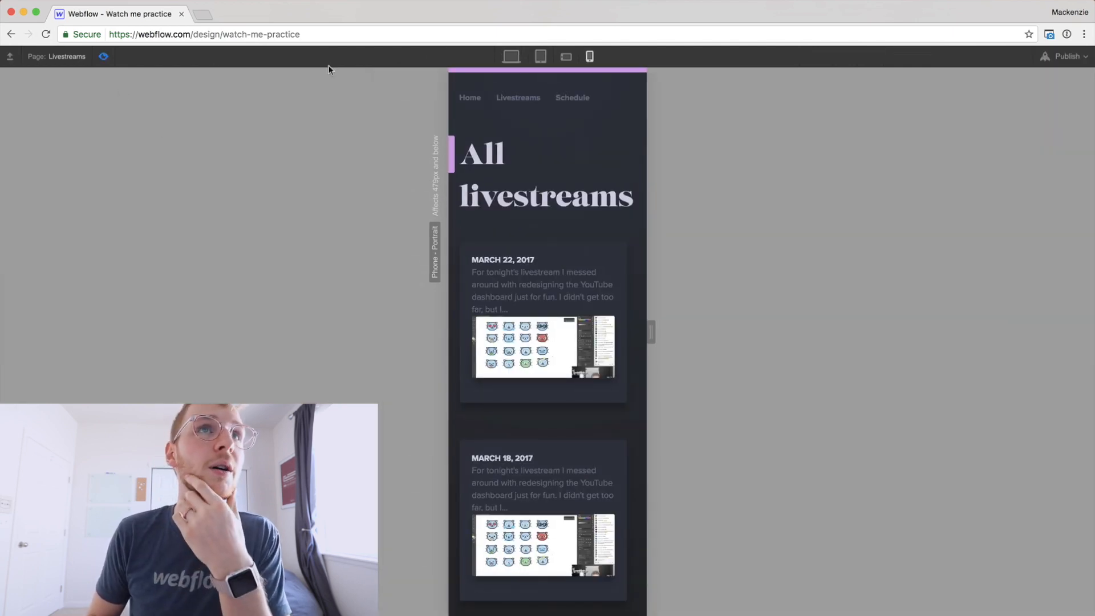
left_click(495, 62)
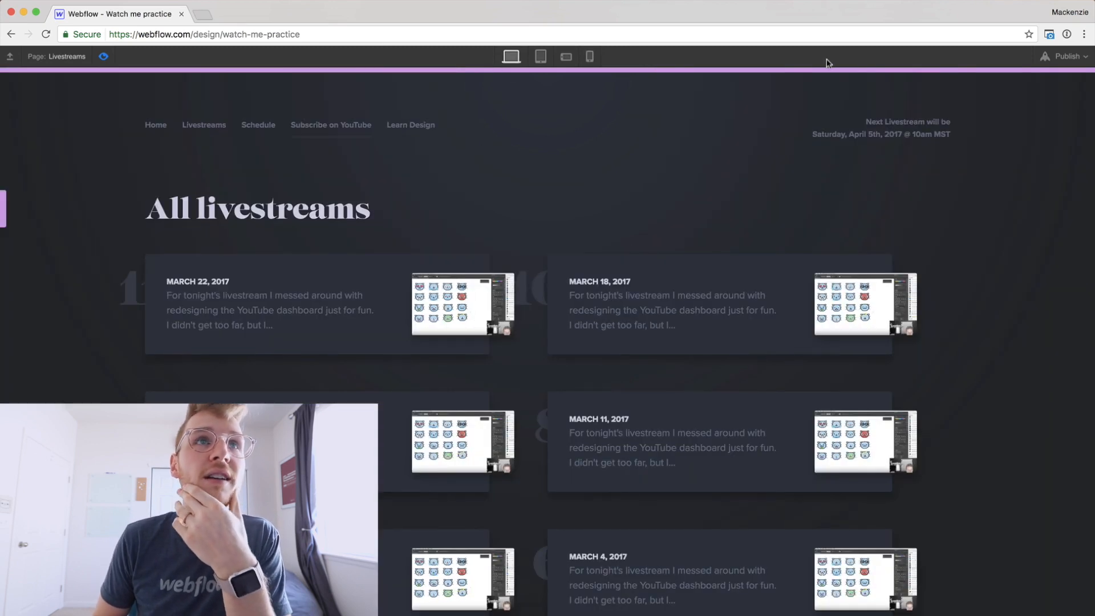
left_click(1066, 56)
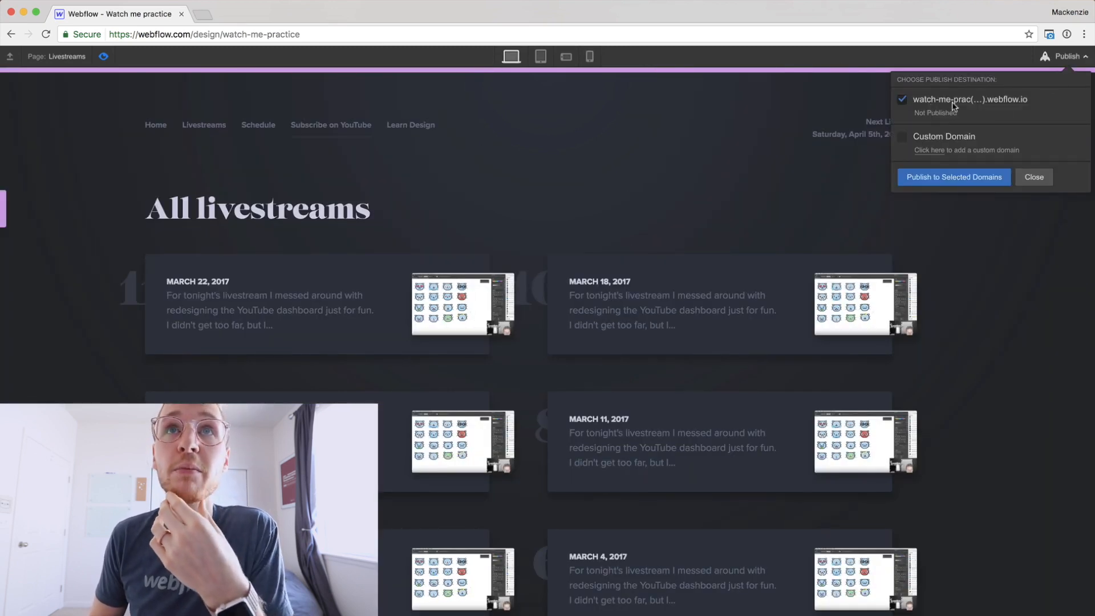
left_click(963, 179)
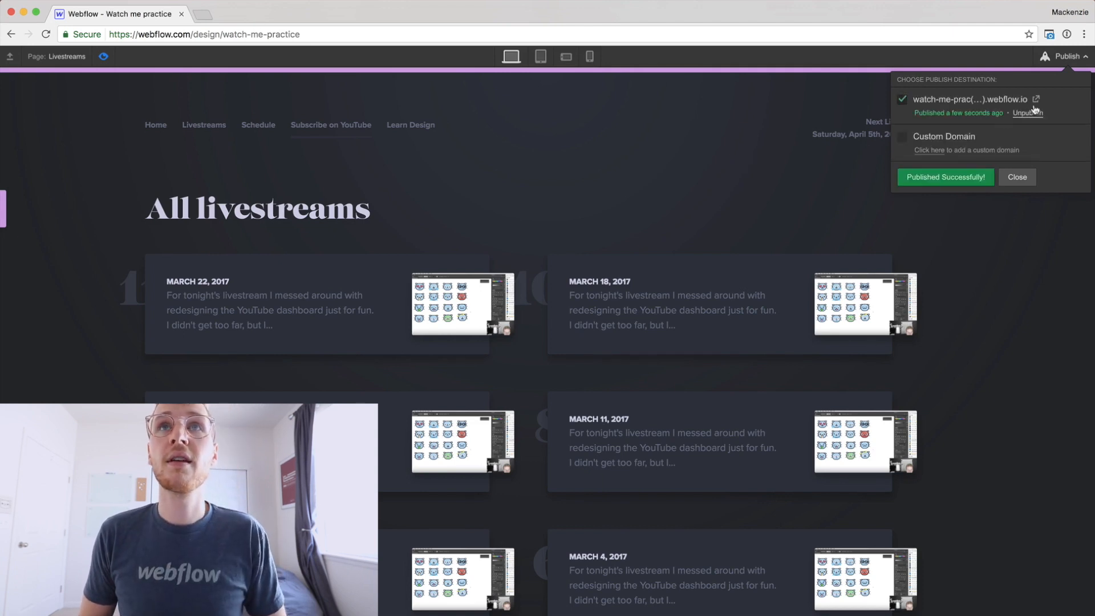
- Open the published site in the browser and check its home page and Schedule popup
left_click(1036, 101)
left_click(264, 8)
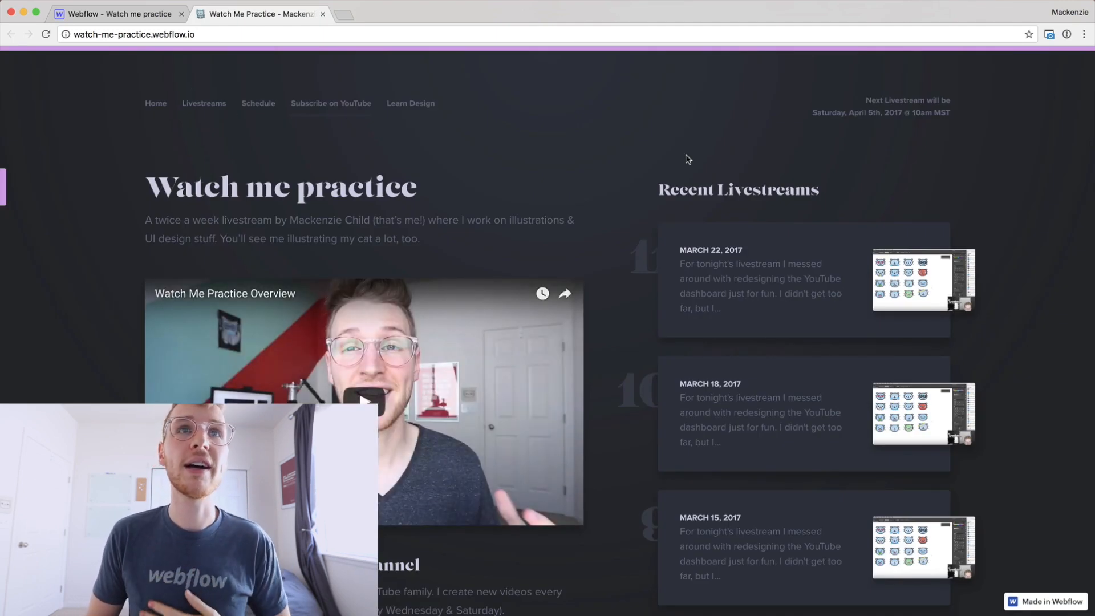
scroll(687, 159, "down", 5)
scroll(686, 154, "up", 5)
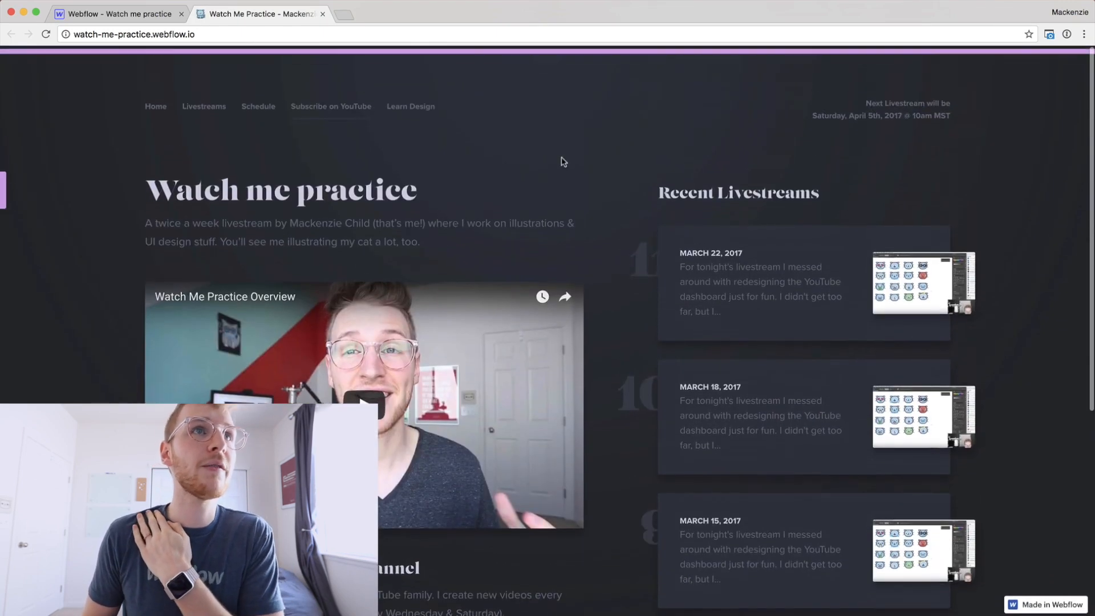
left_click(258, 103)
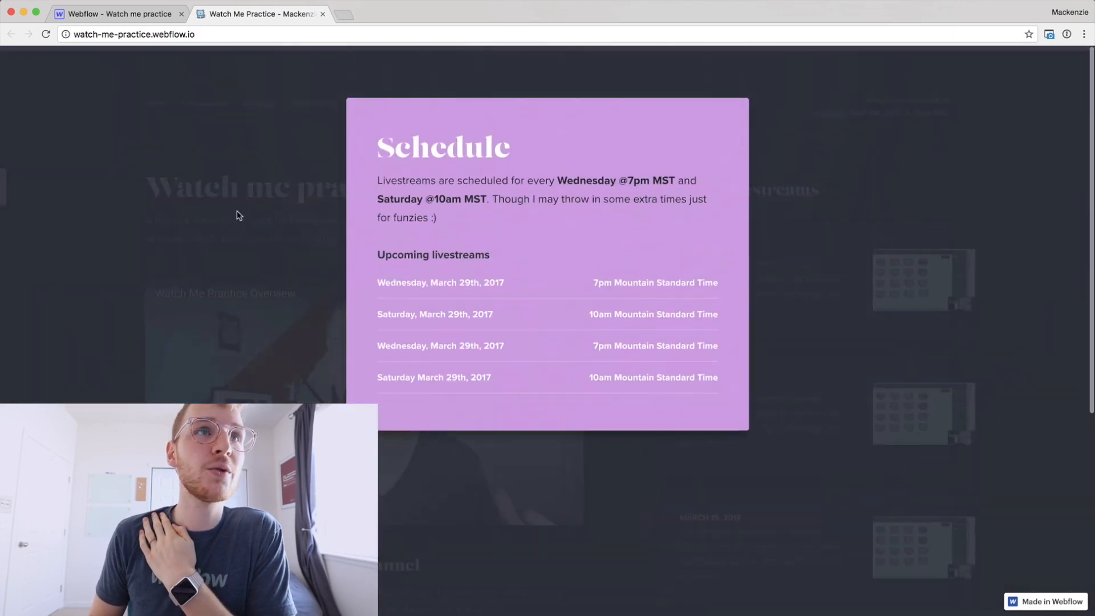
left_click(281, 218)
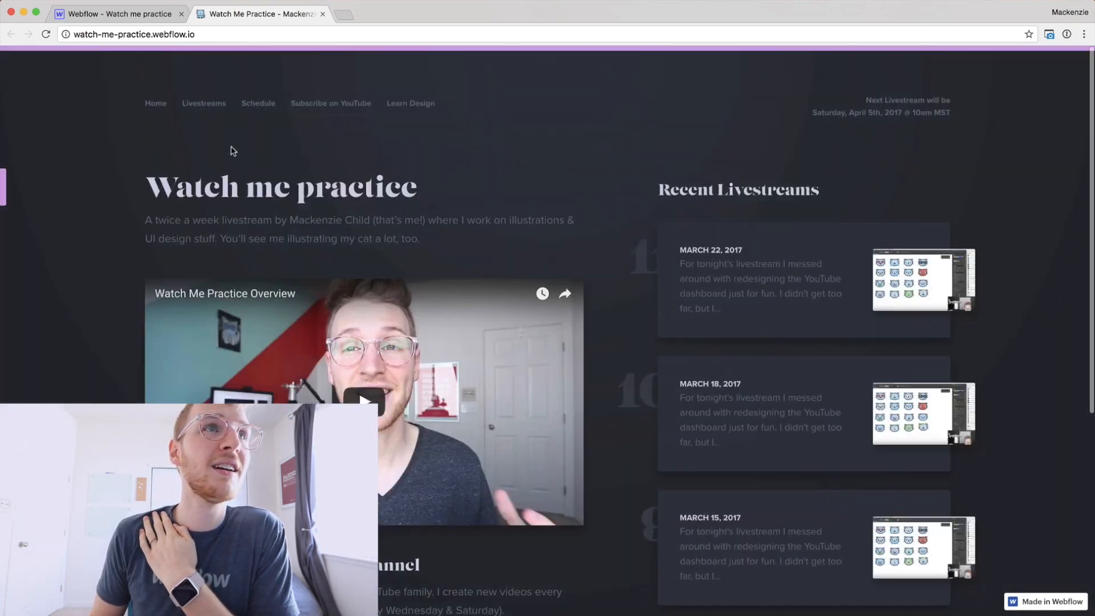
- Examine the published All livestreams page and the March 22, 2017 livestream's detail page from start to end
left_click(204, 103)
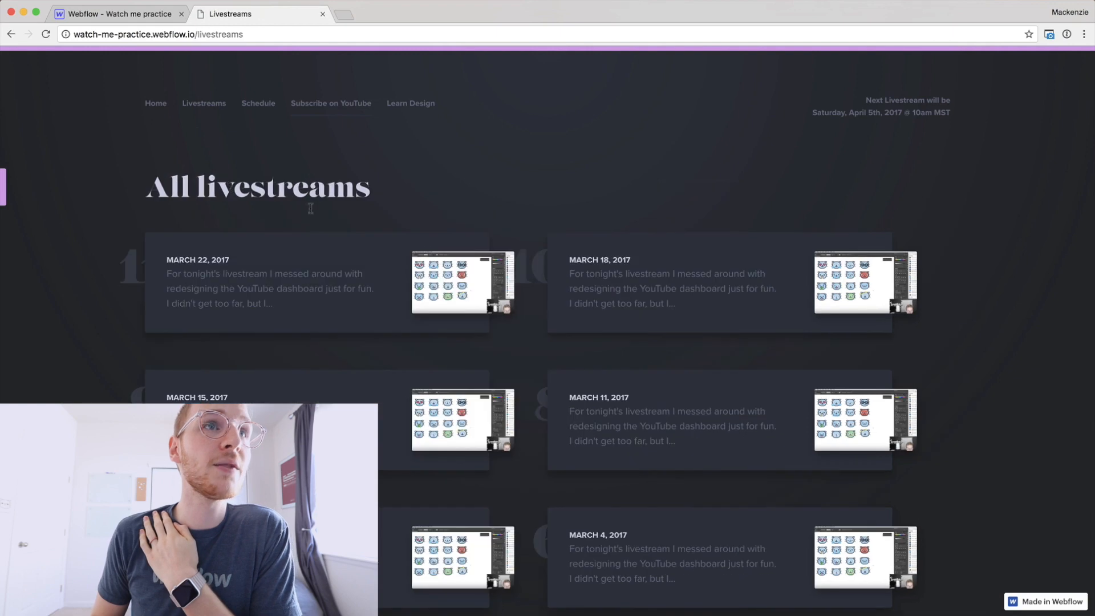
scroll(440, 264, "down", 10)
scroll(440, 264, "up", 10)
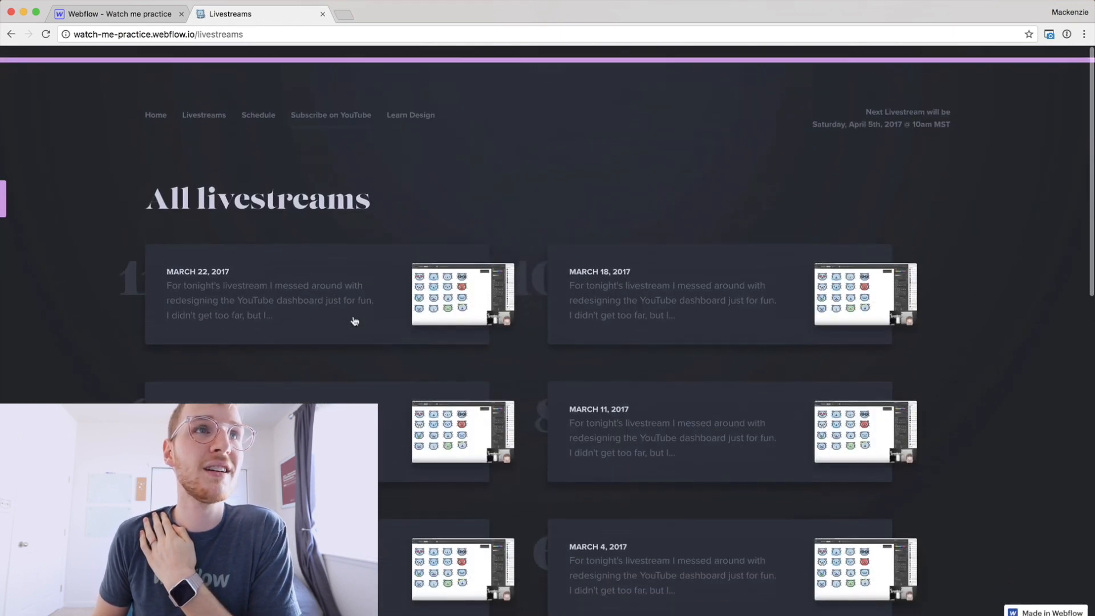
left_click(315, 308)
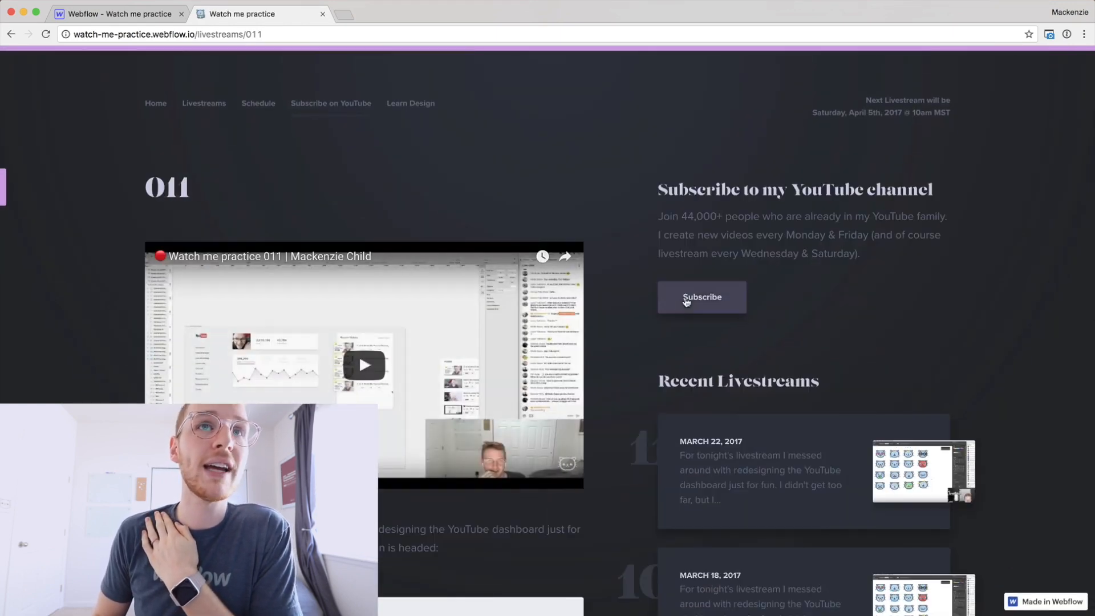
scroll(597, 371, "down", 7)
scroll(597, 373, "down", 2)
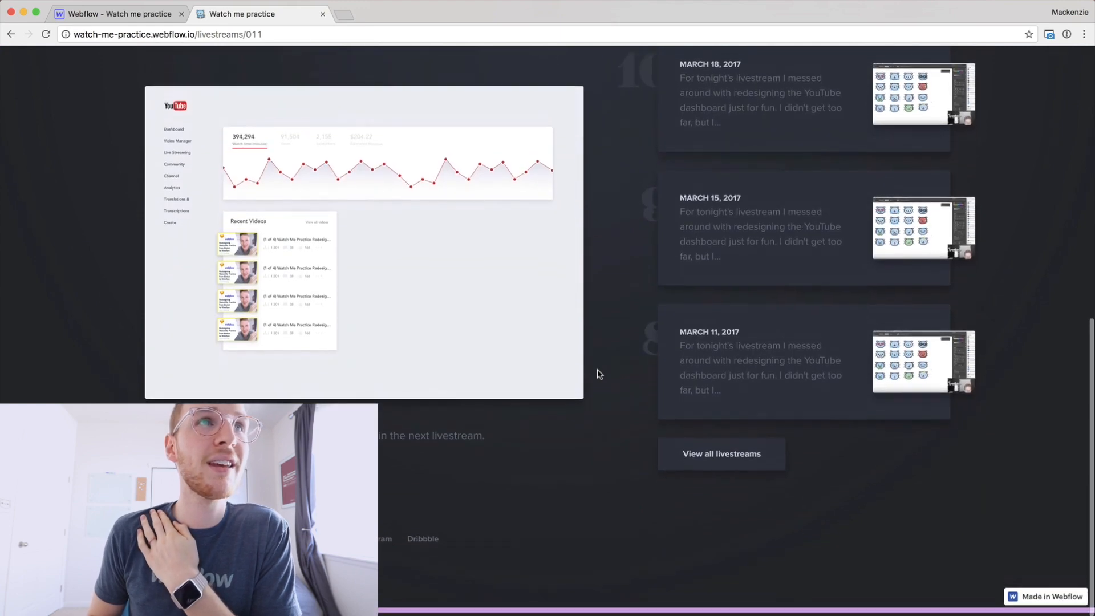
scroll(597, 373, "up", 9)
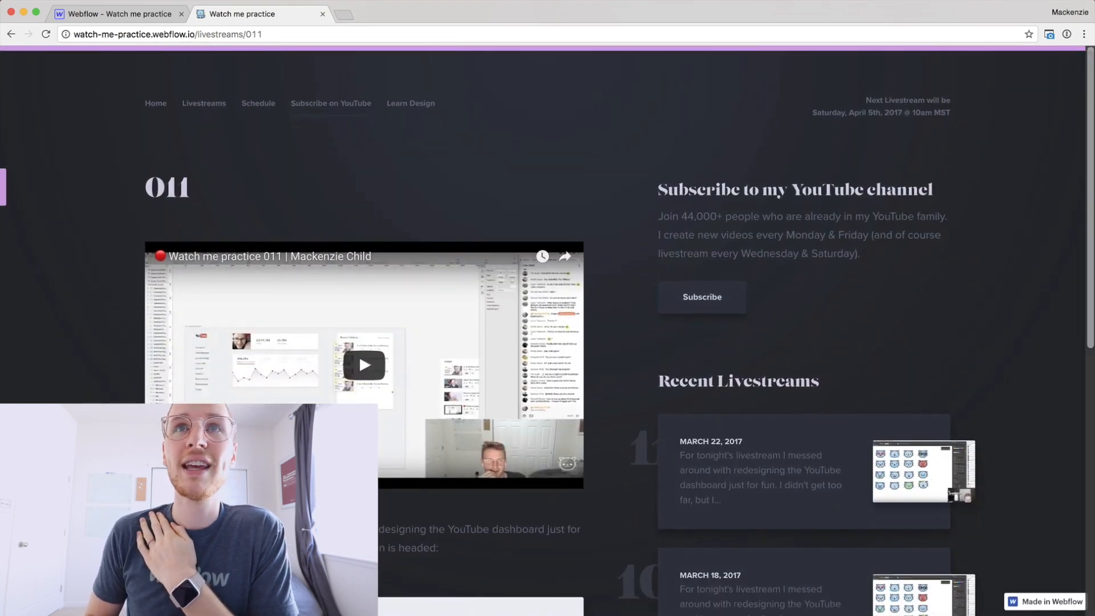
mouse_move(1079, 221)
left_mouse_down()
mouse_move(165, 230)
mouse_move(1093, 223)
left_mouse_up()
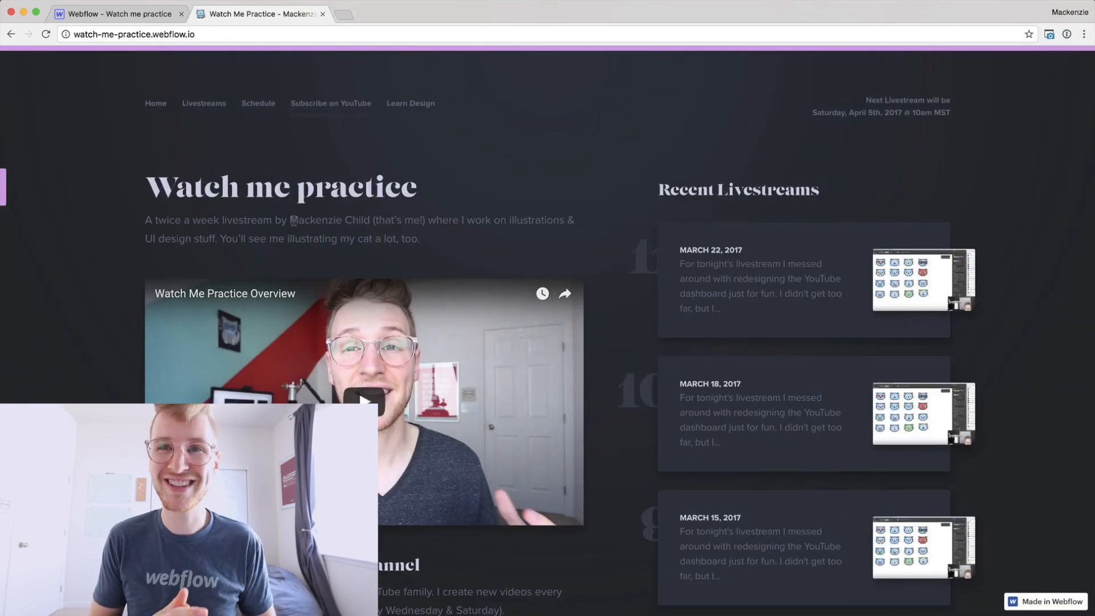